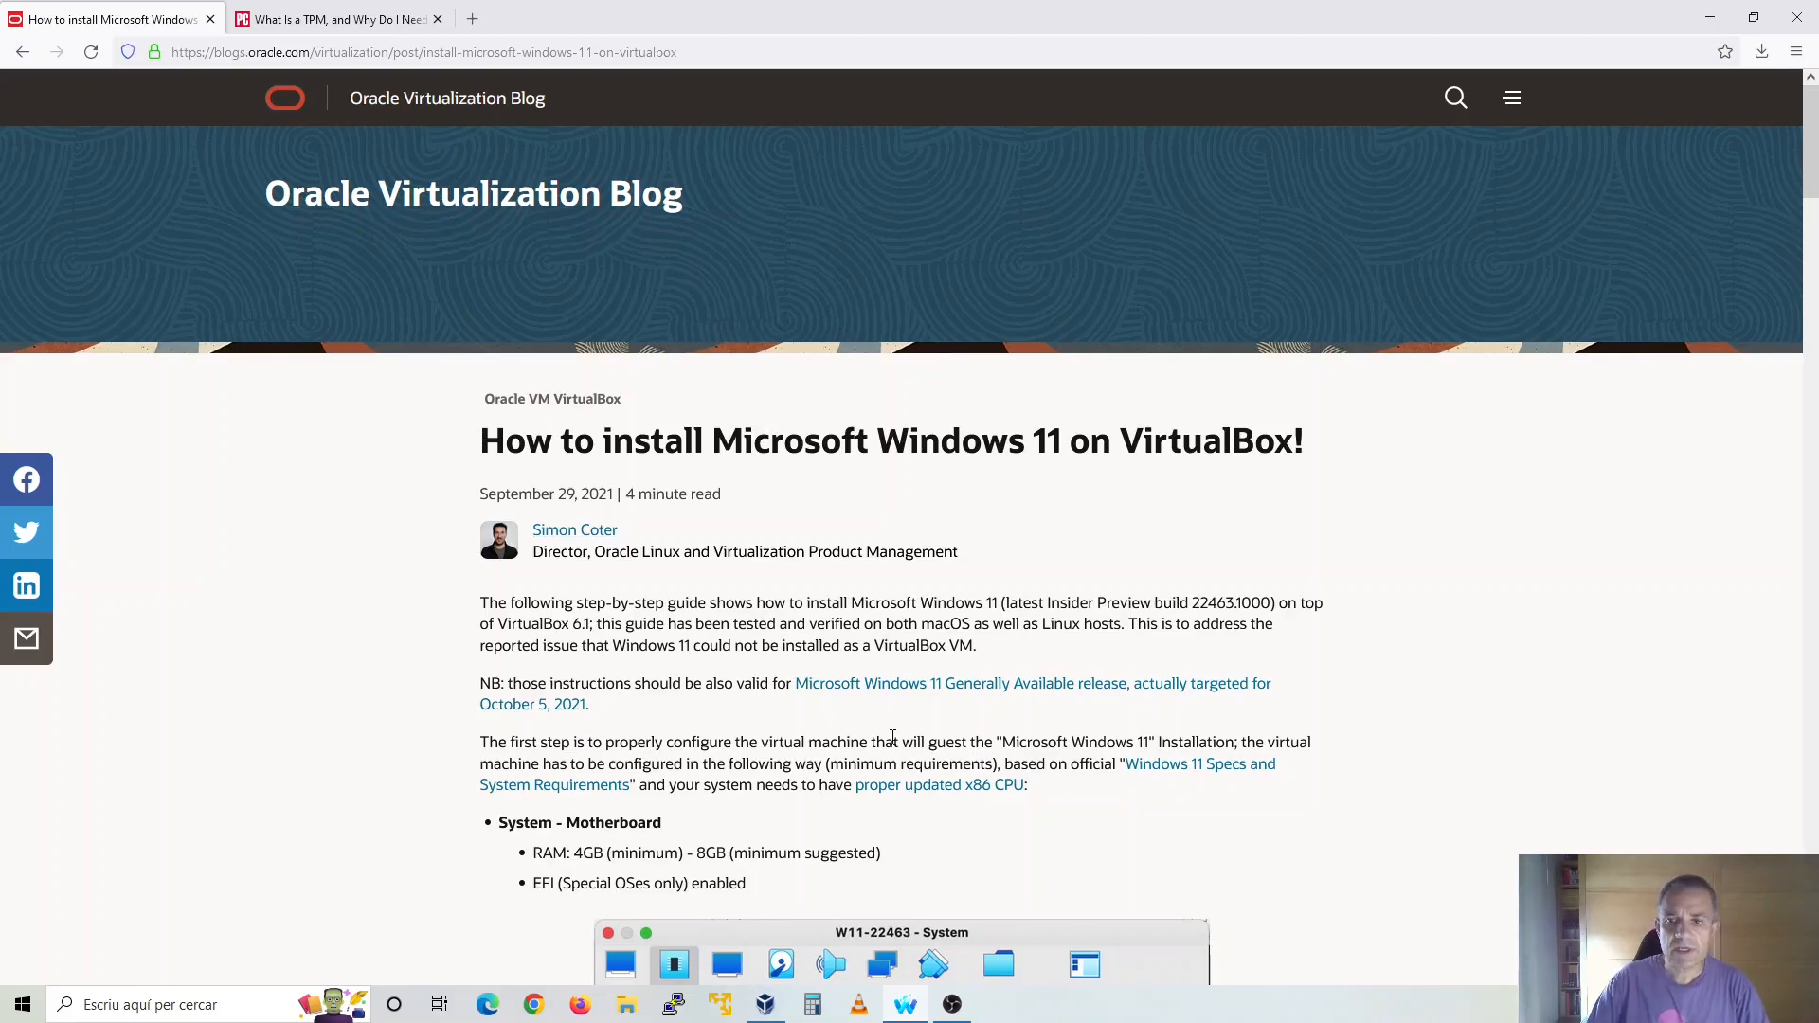
Read through the guide's required virtual machine settings and registry instructions for installing Windows 11 on VirtualBox
scroll(893, 737, "down", 3)
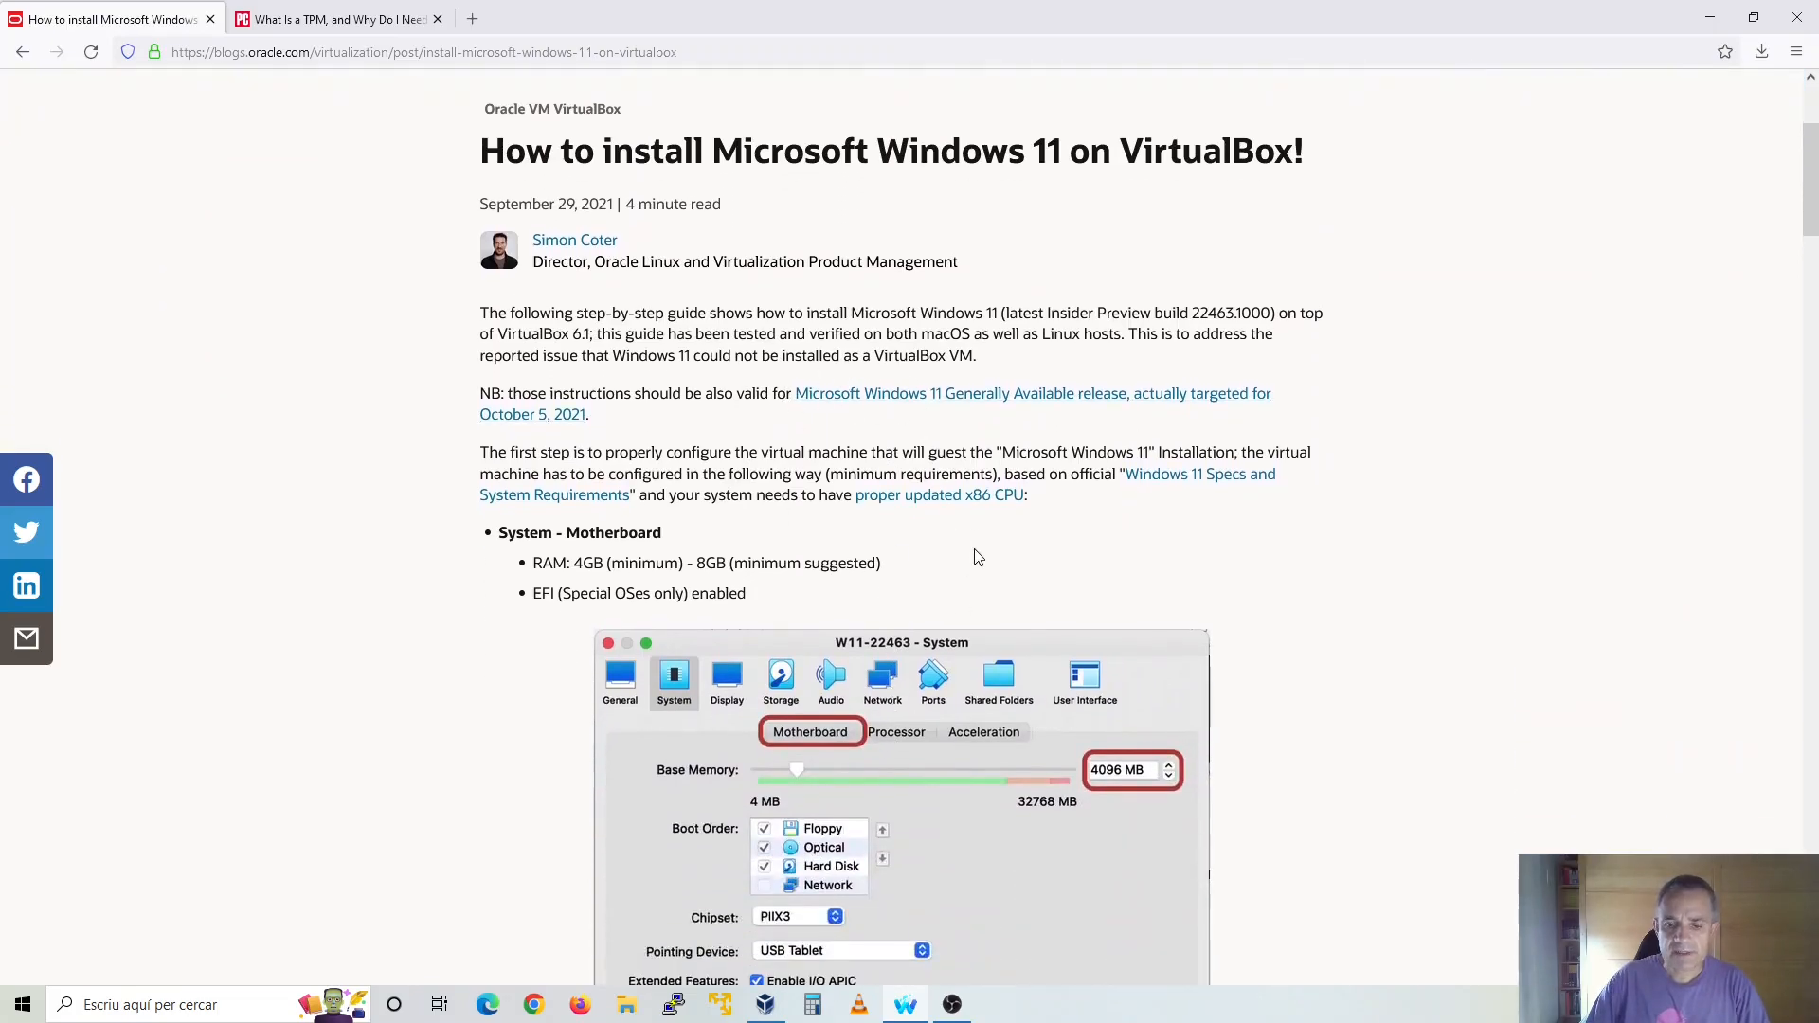
scroll(976, 555, "down", 1)
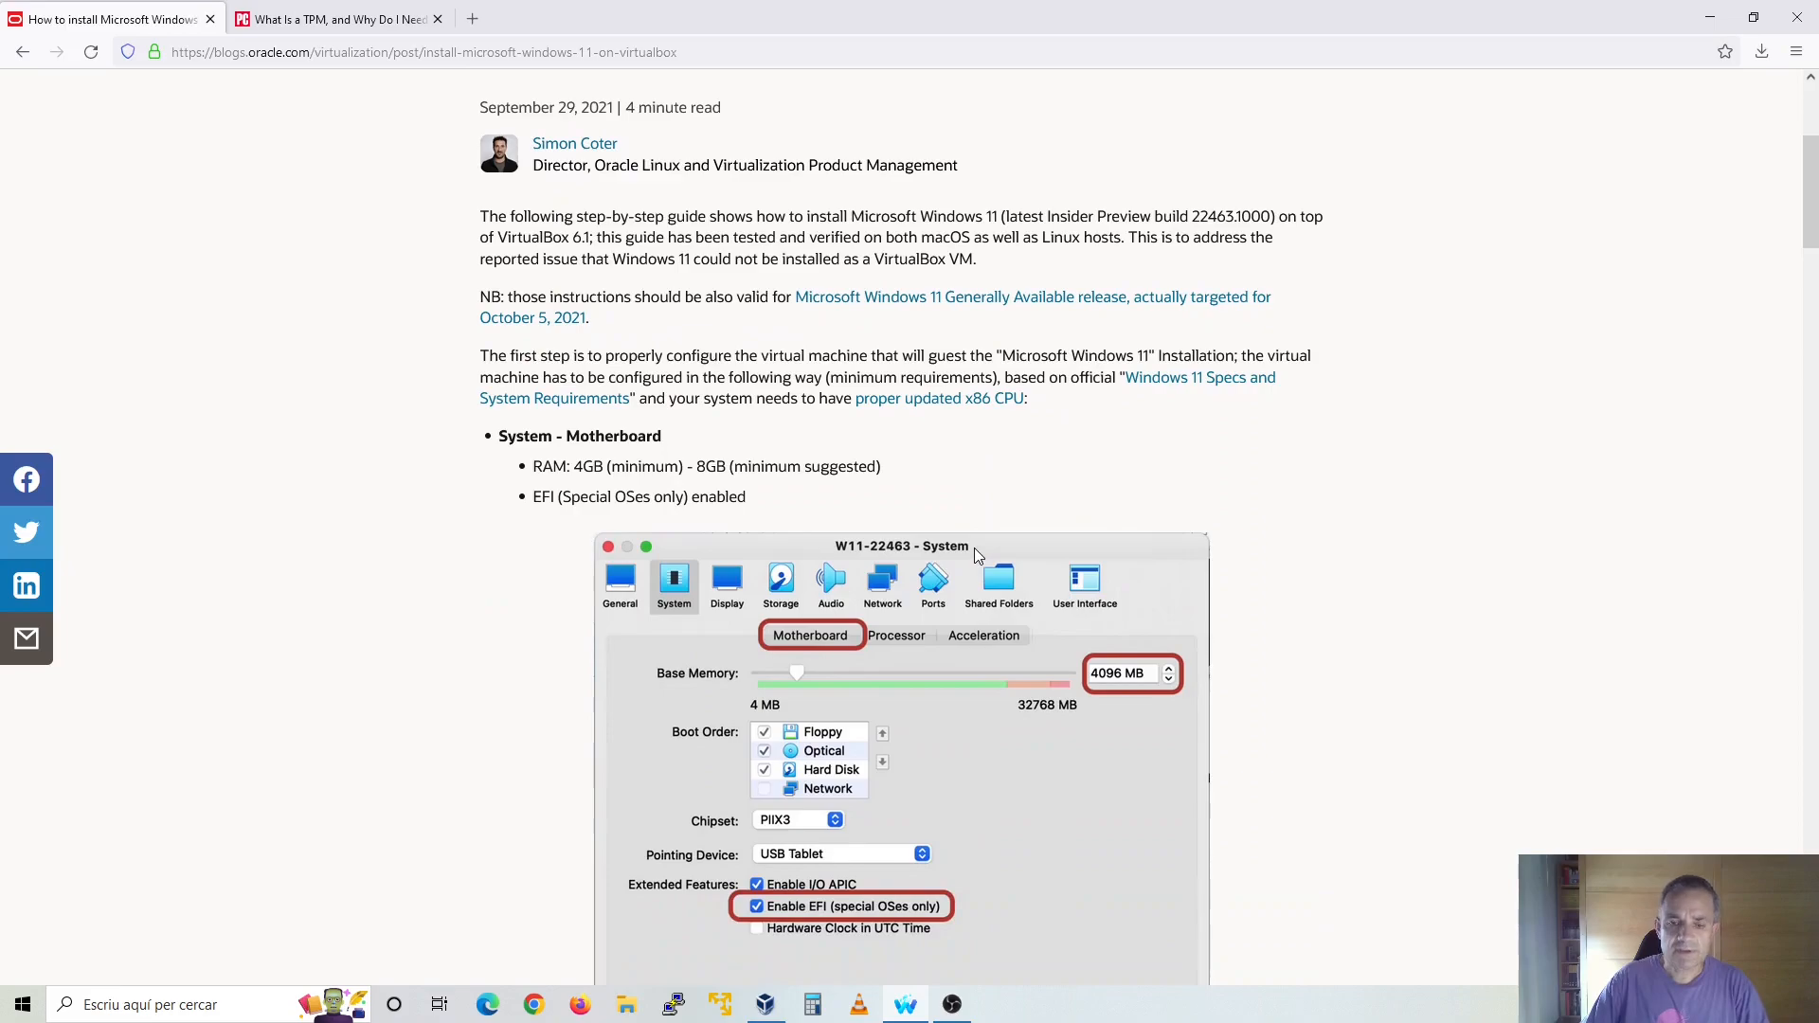
scroll(976, 554, "down", 2)
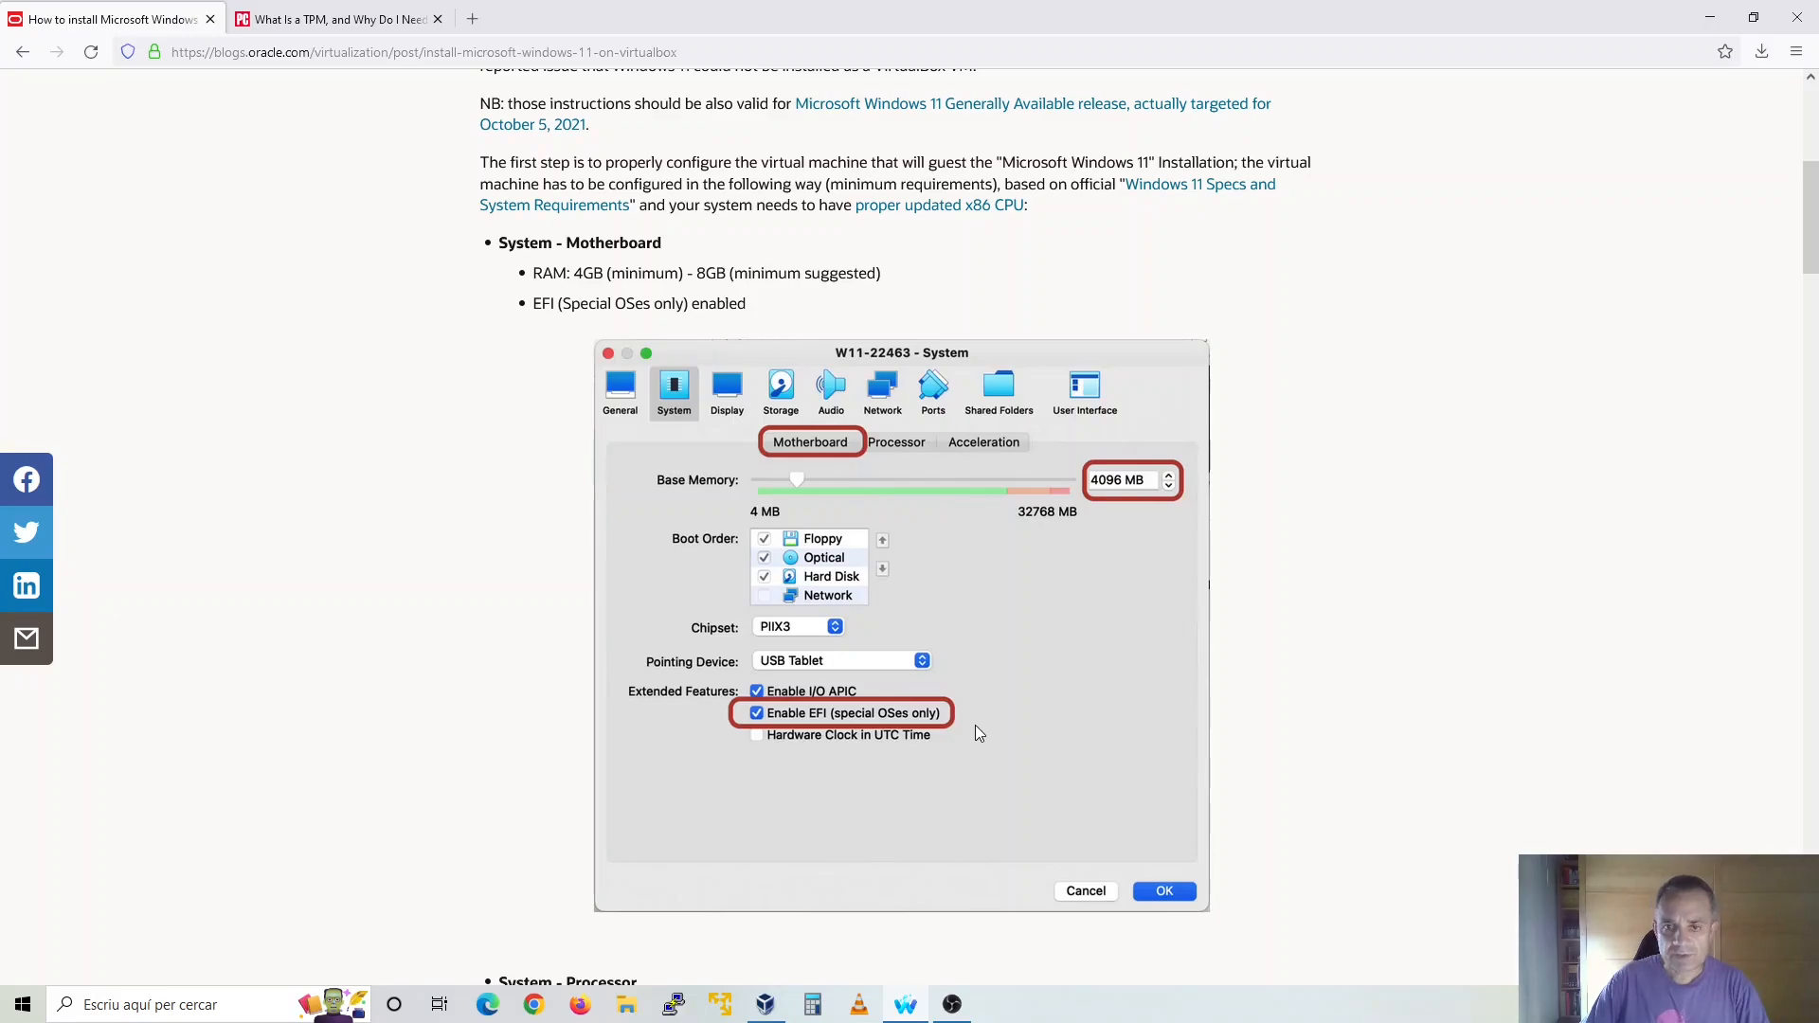
scroll(979, 734, "down", 5)
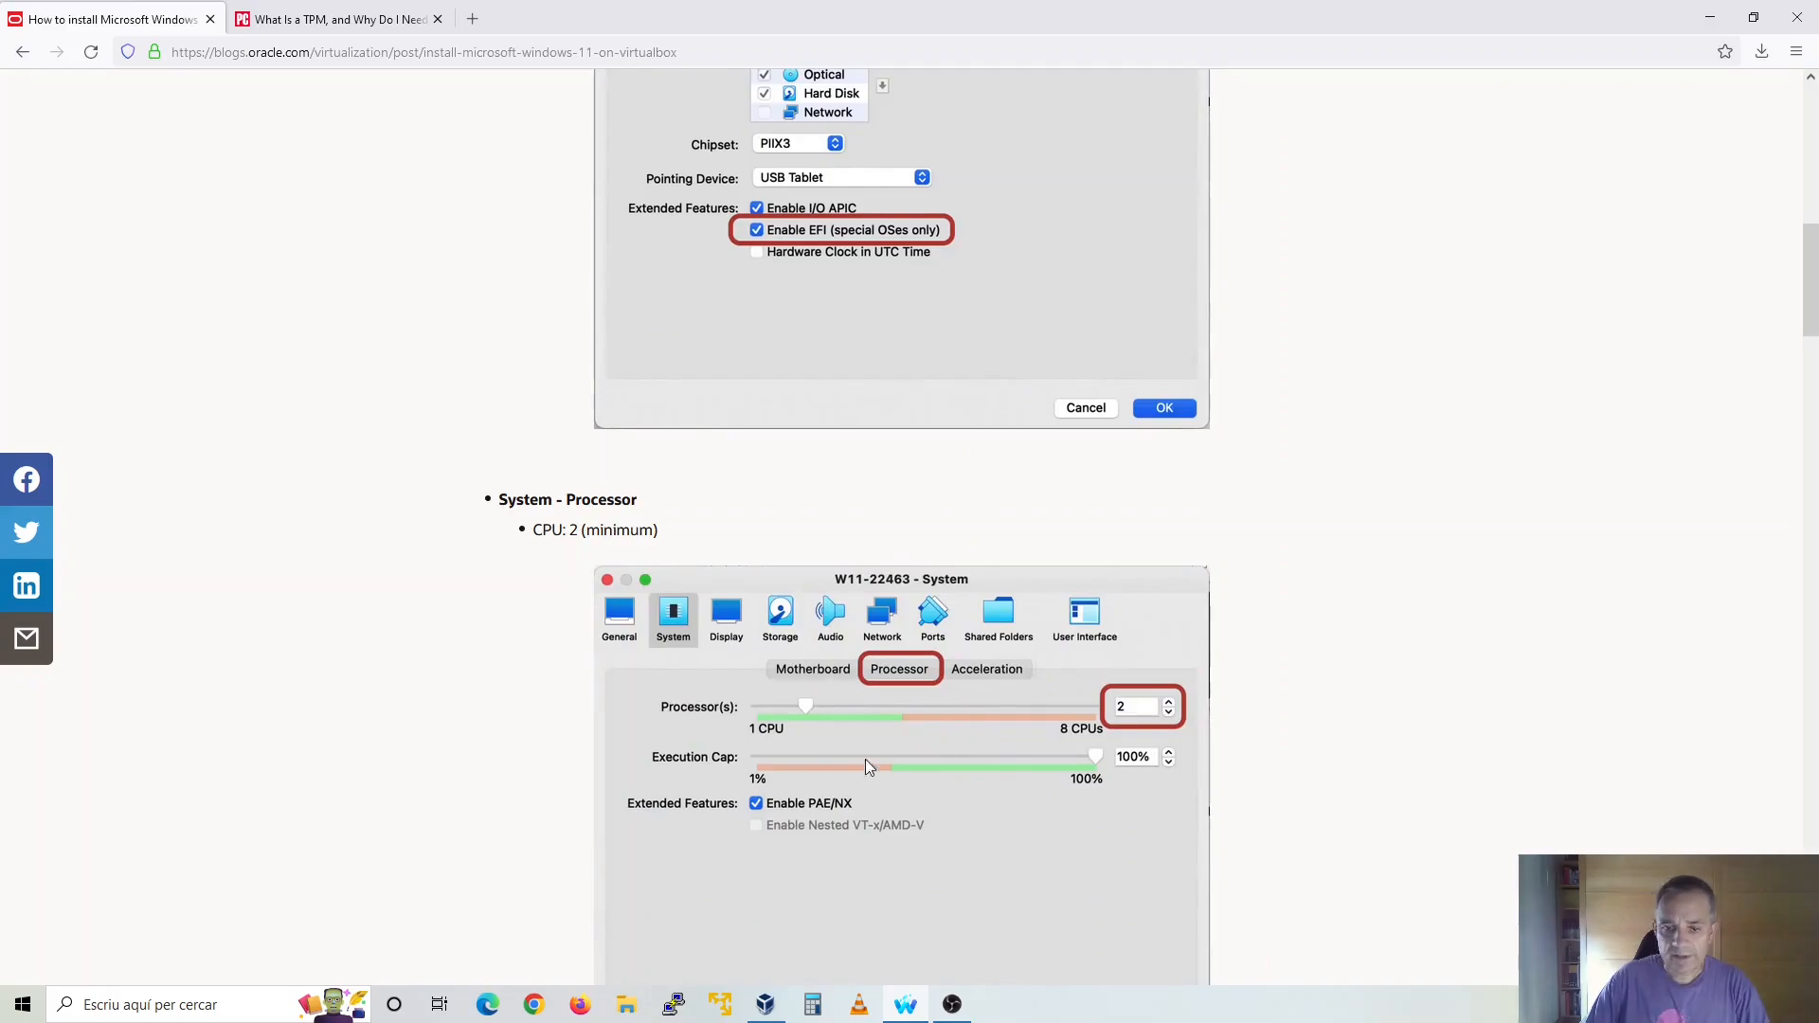
scroll(893, 803, "down", 10)
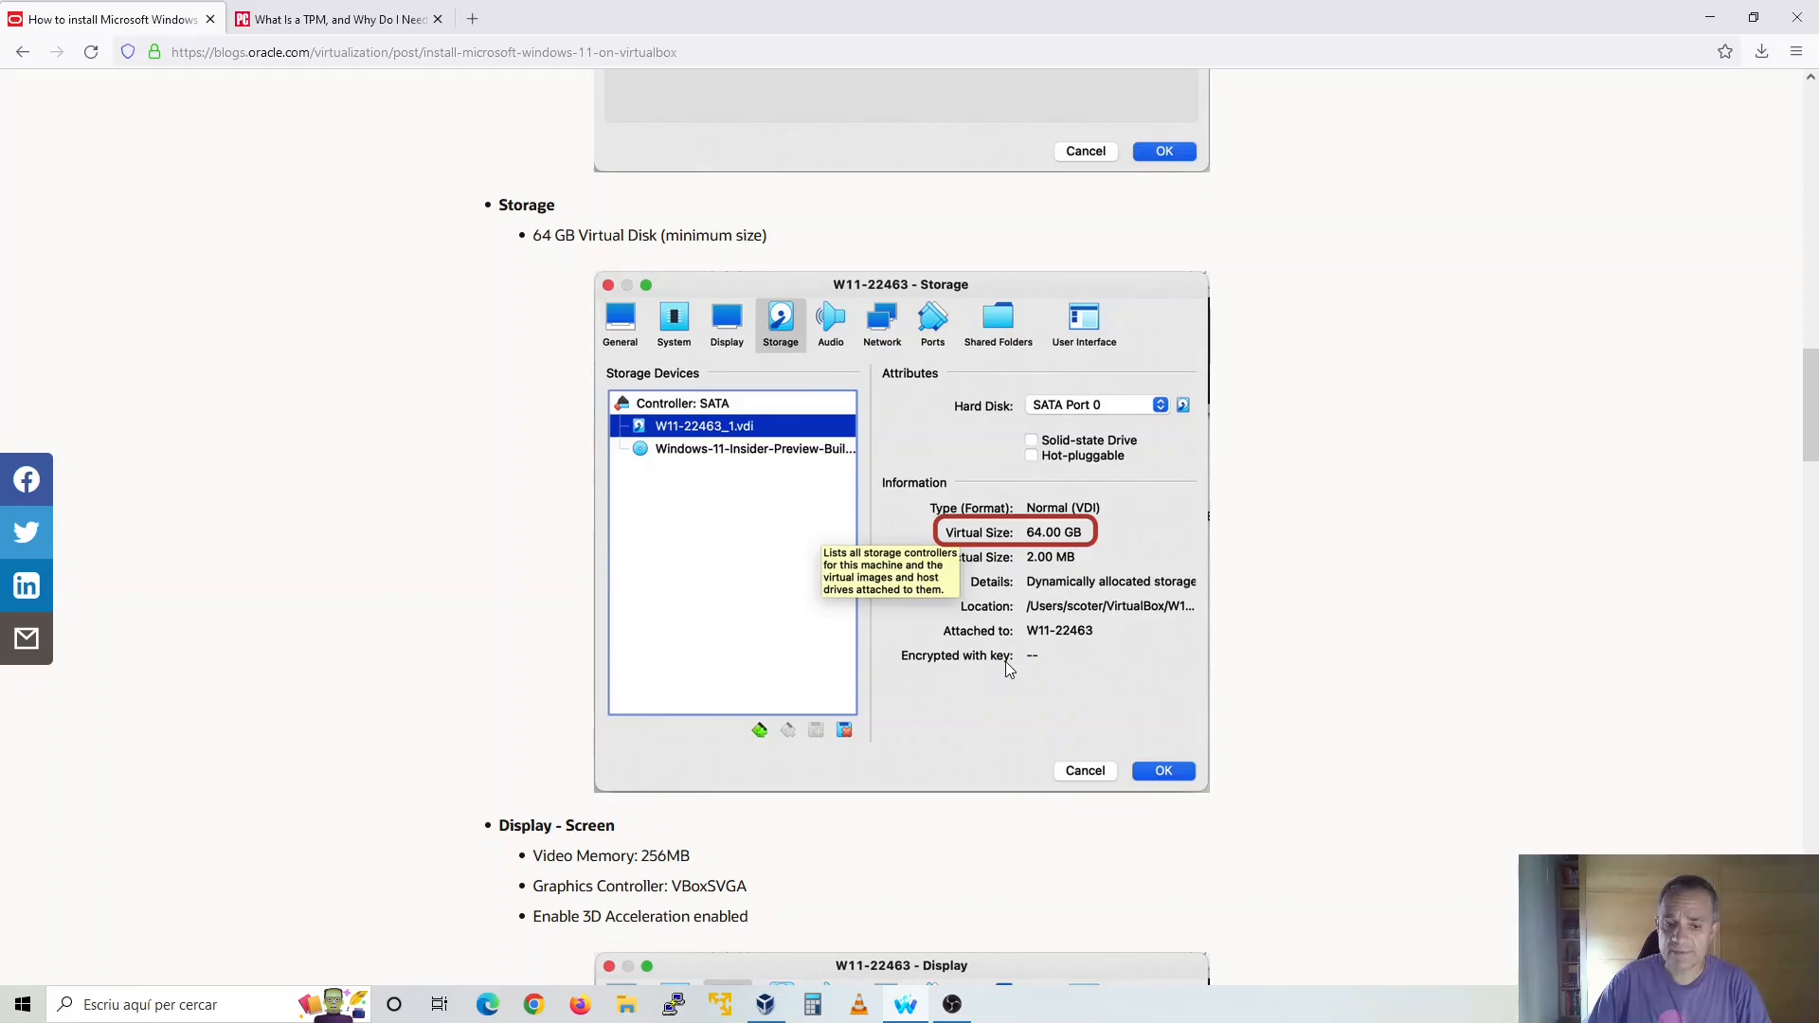
scroll(1006, 668, "down", 9)
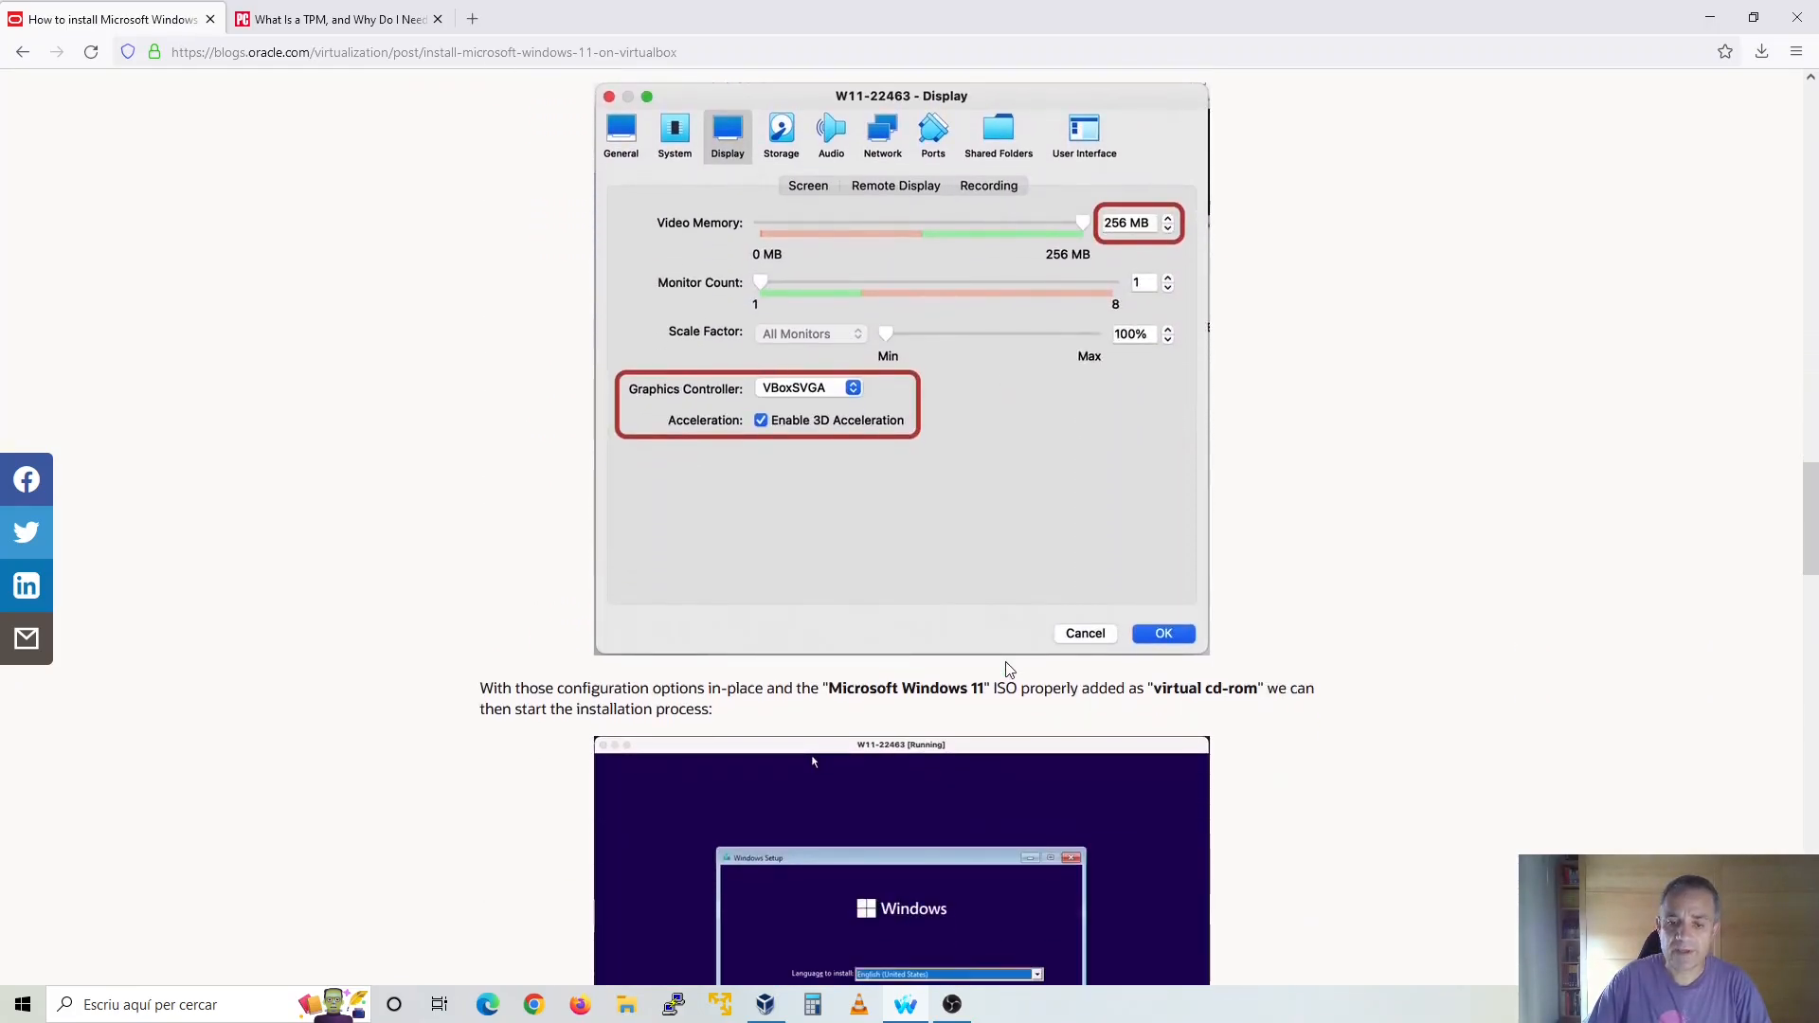
scroll(1009, 670, "down", 11)
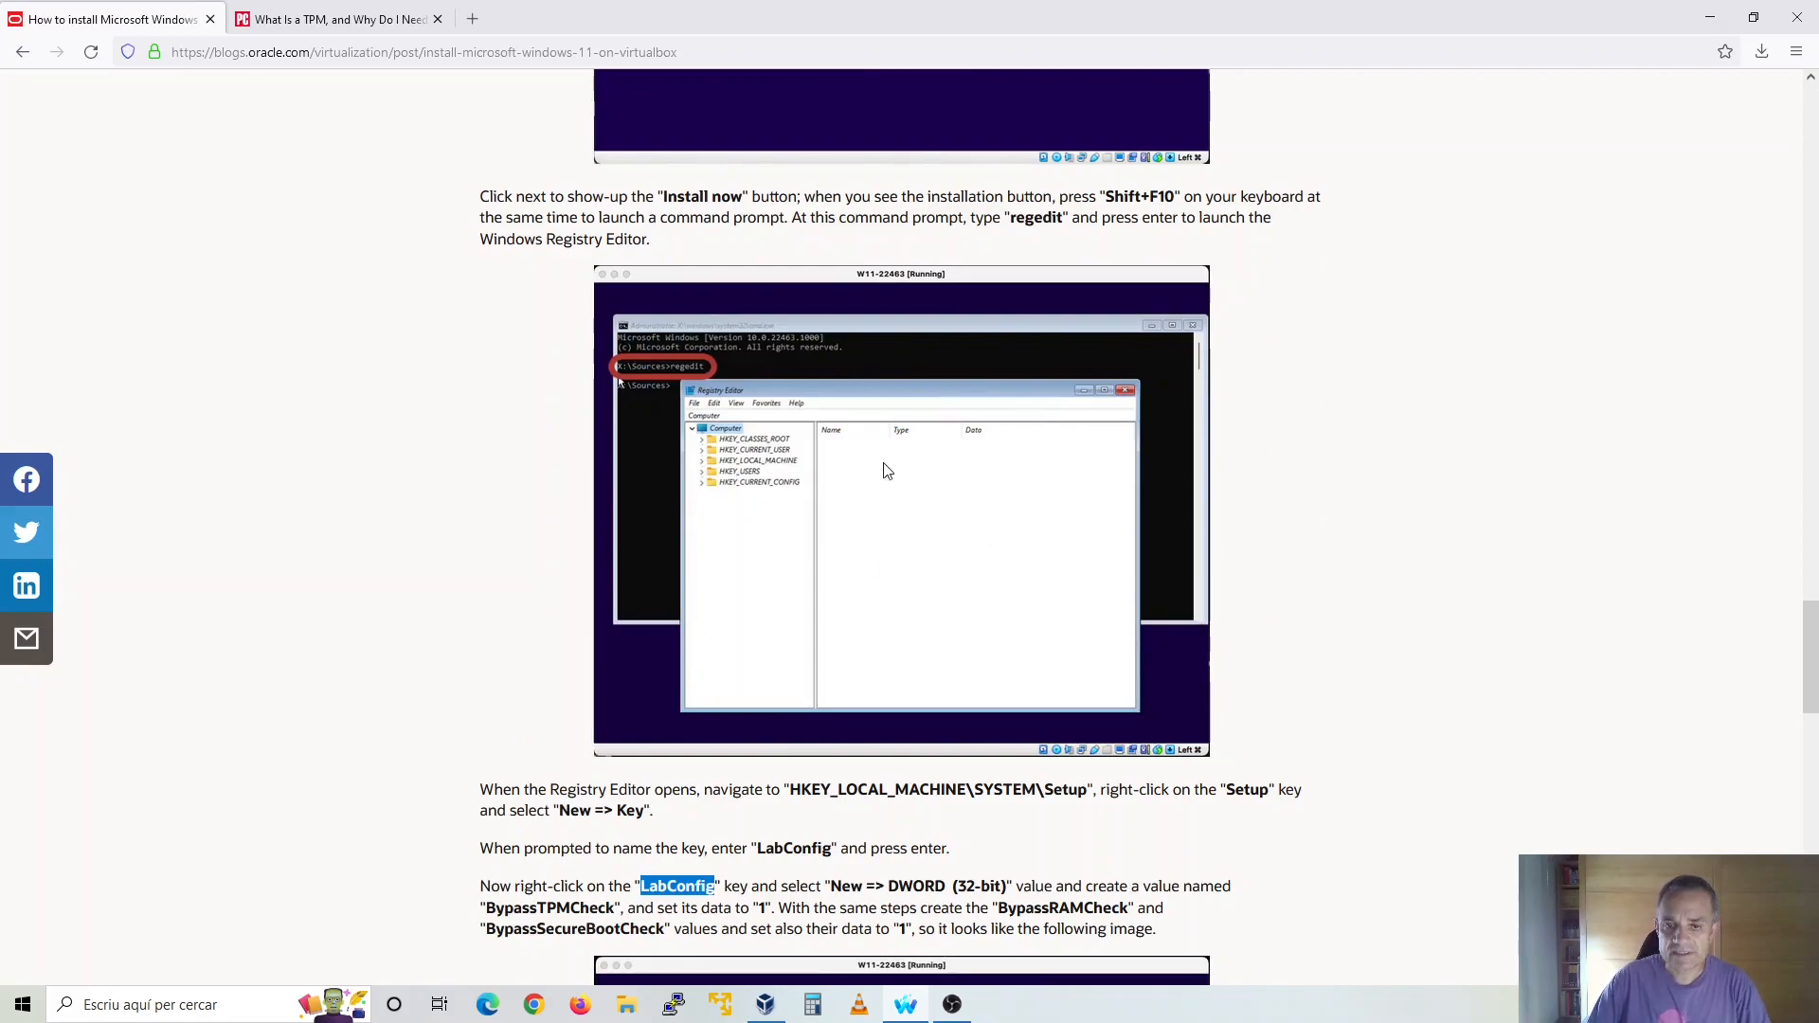
Switch to VirtualBox and begin a new virtual machine named W11, keeping the Microsoft Windows type and Windows 7 (64-bit) version
left_click(792, 1010)
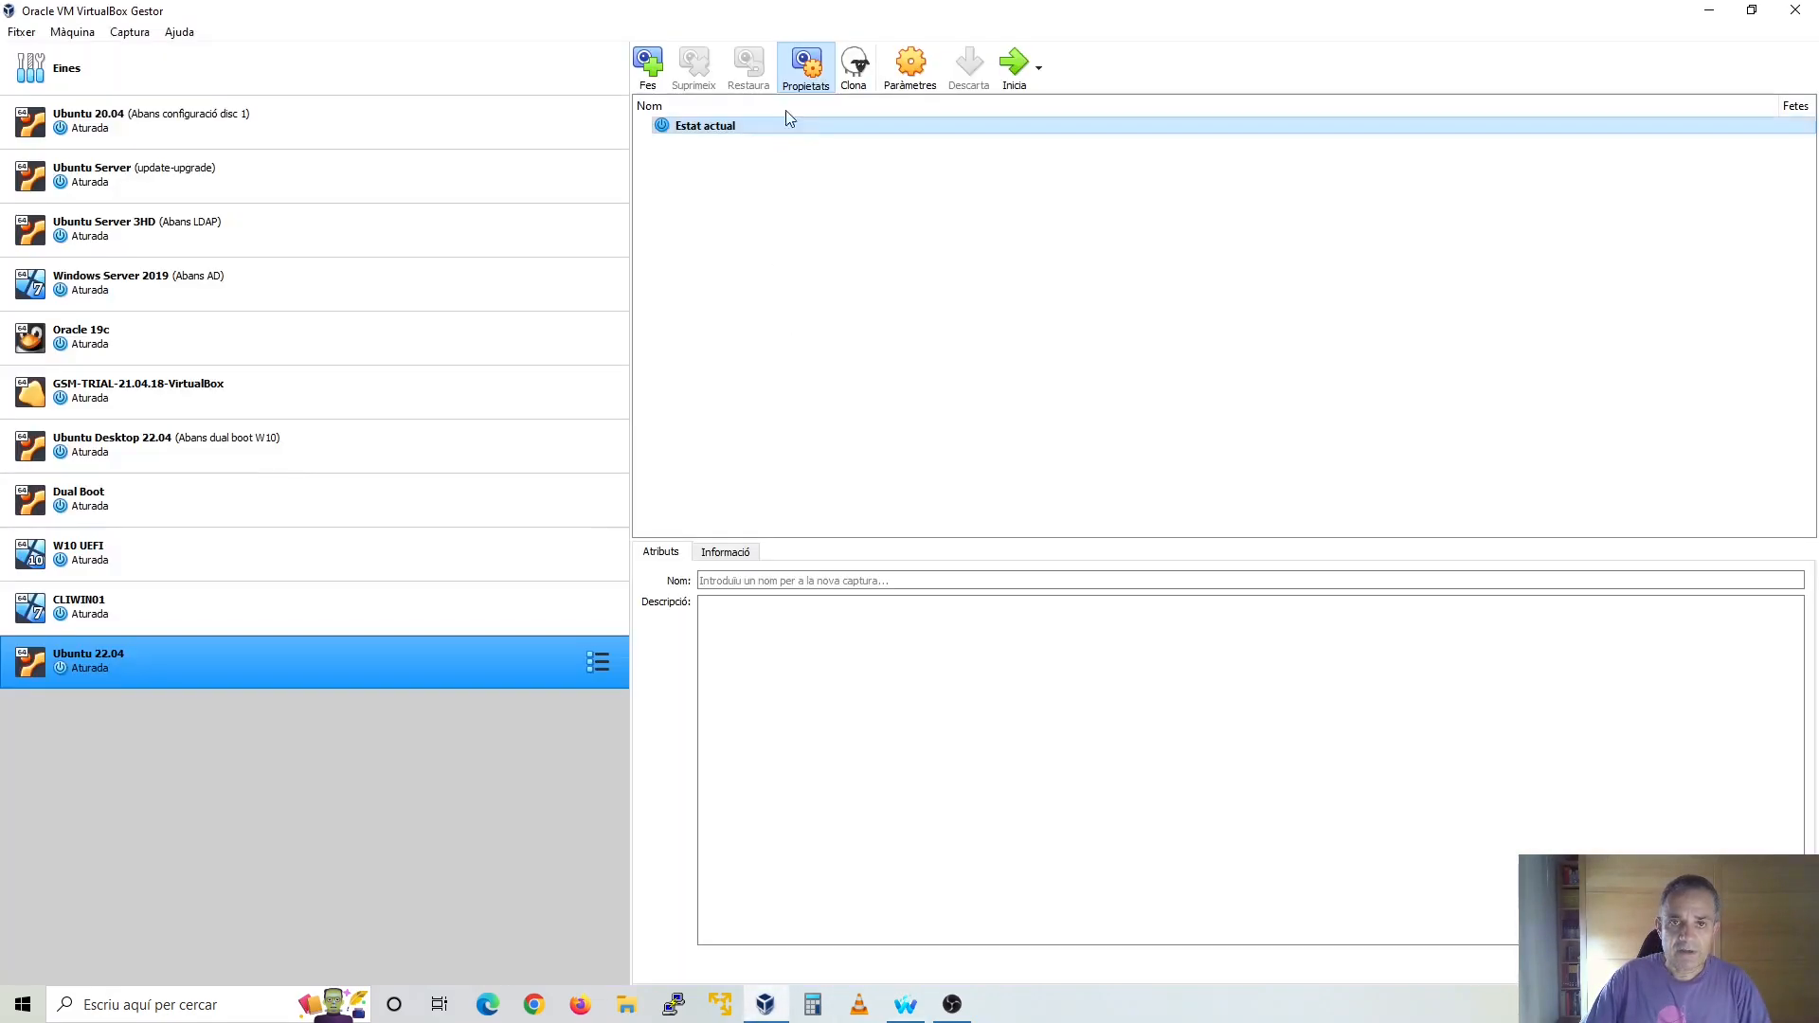
left_click(72, 31)
left_click(109, 69)
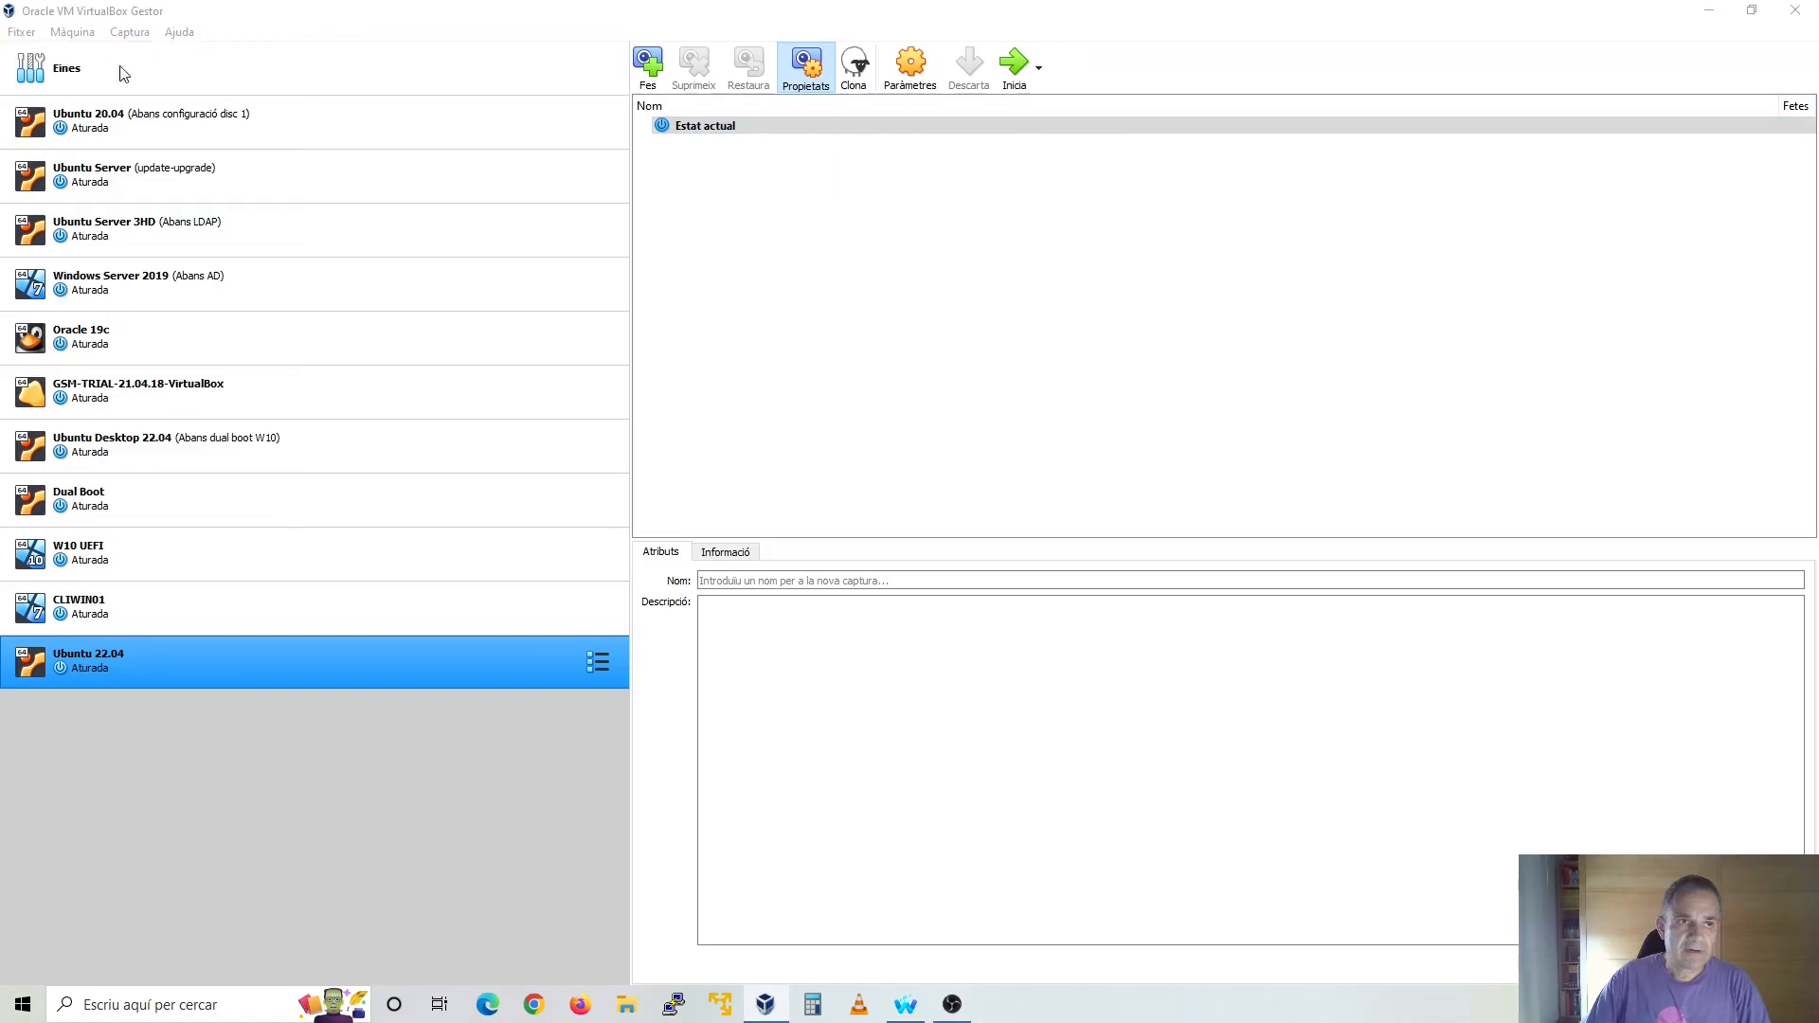
type("W11")
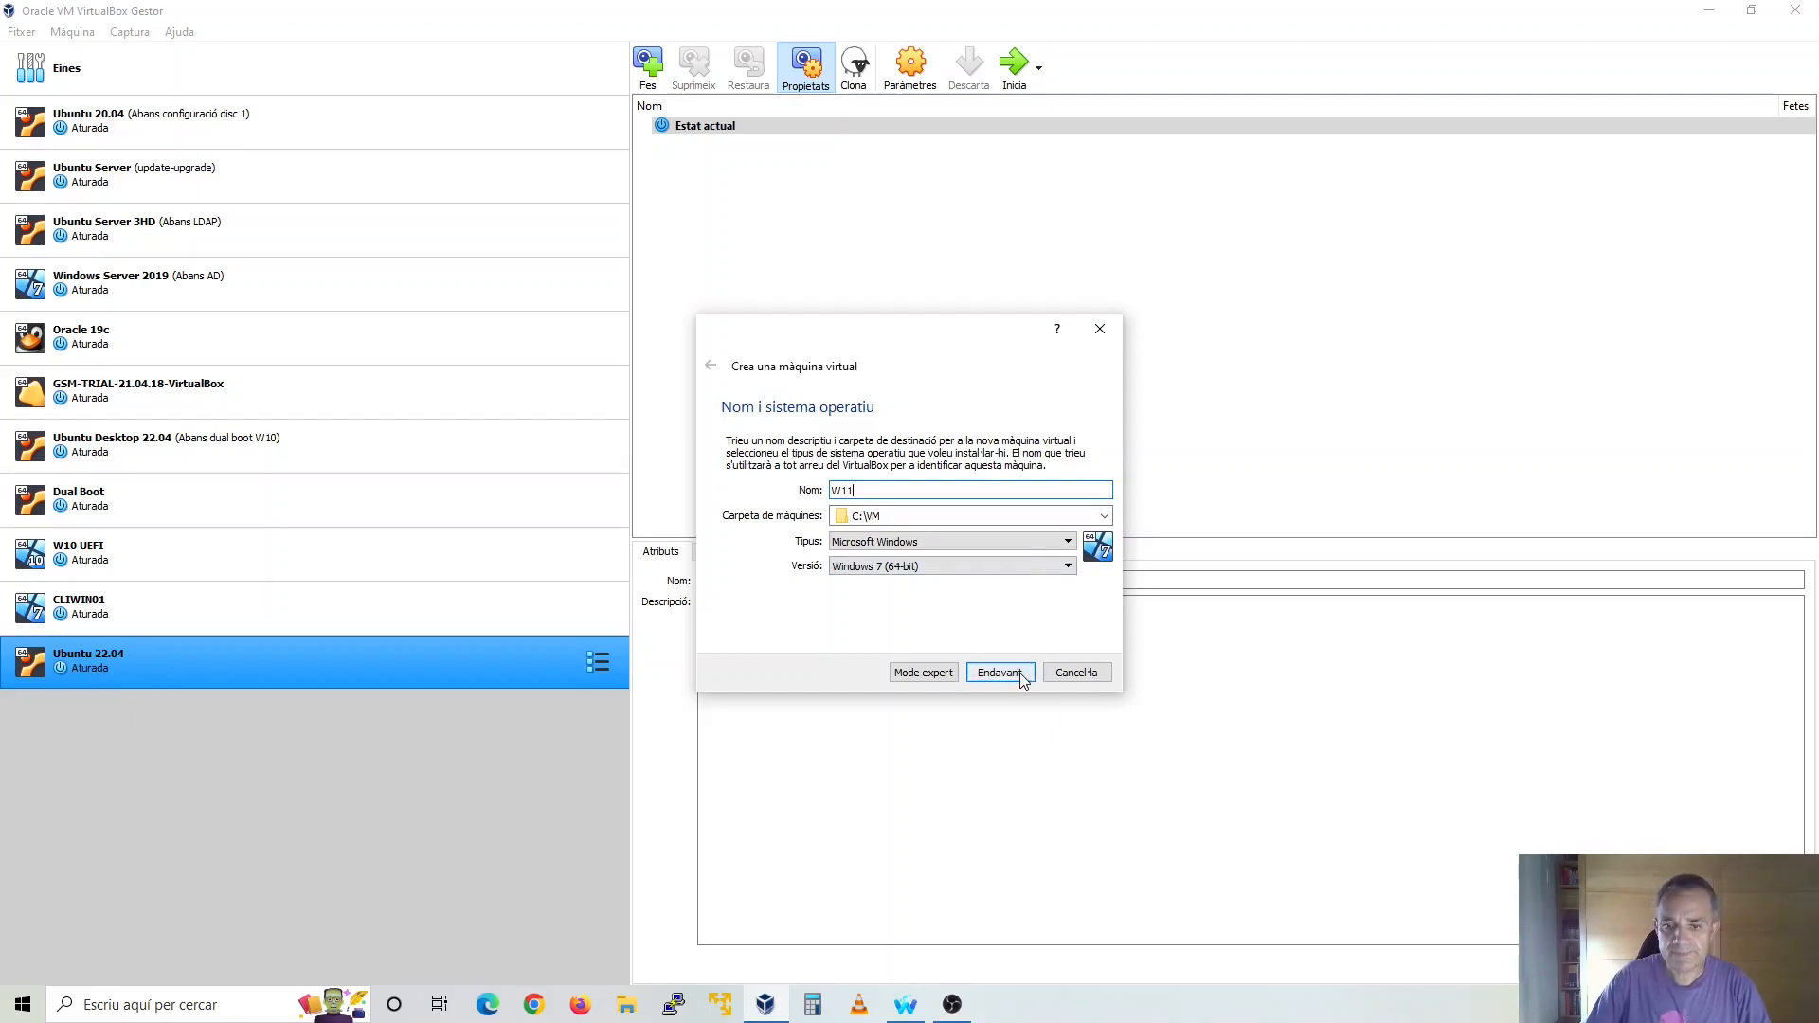
left_click(1021, 675)
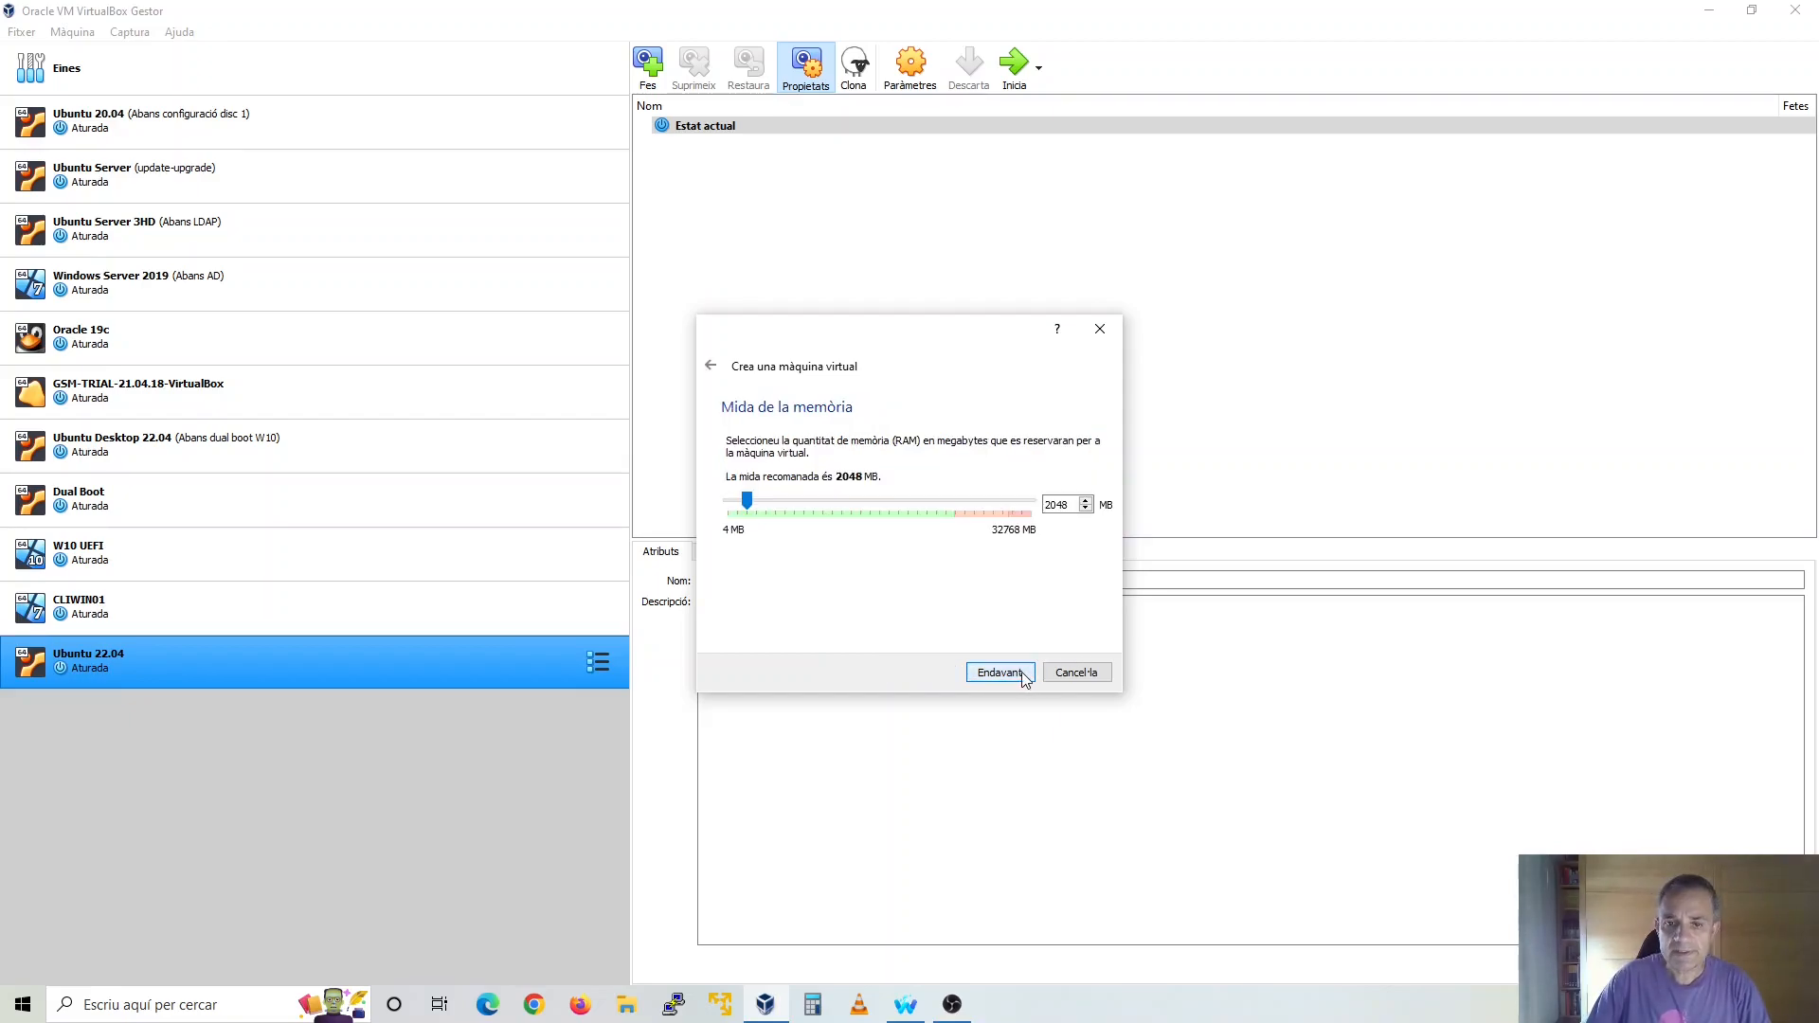
Set the new virtual machine's memory size to 6144 MB and continue to the hard disk options
left_click(785, 510)
left_click(786, 510)
left_click(785, 510)
left_click(786, 510)
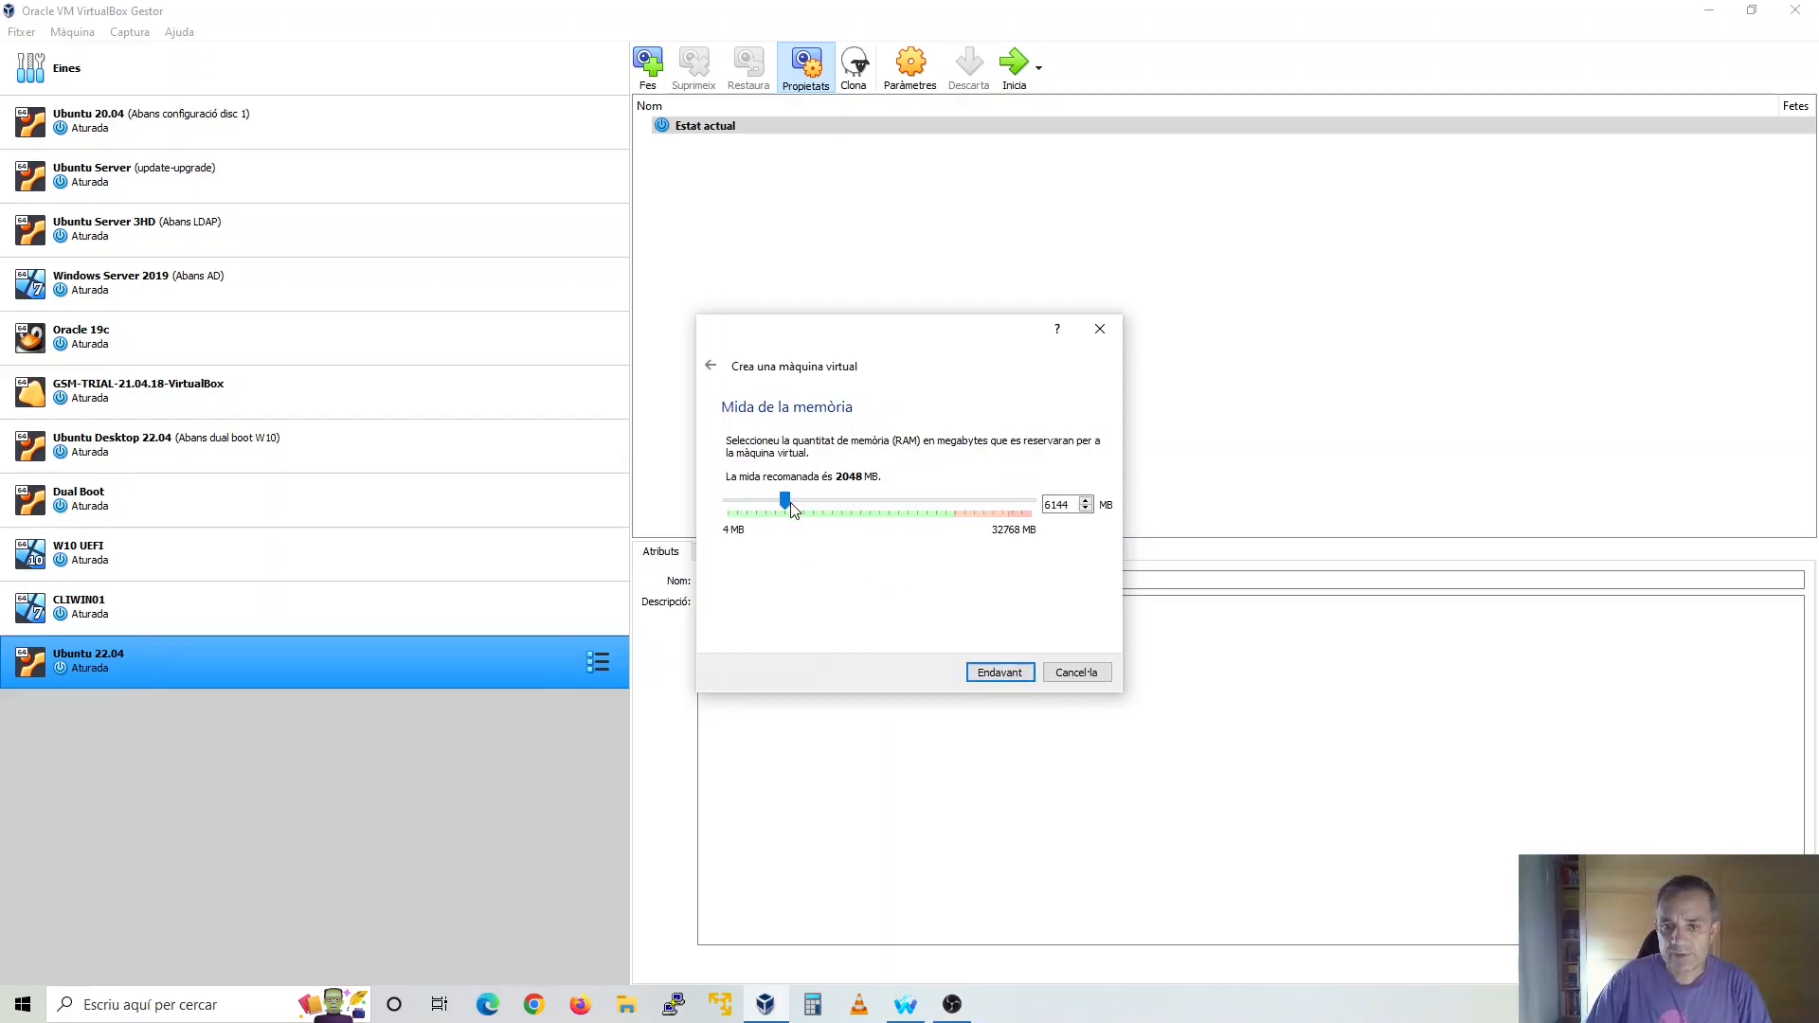
left_click(1000, 673)
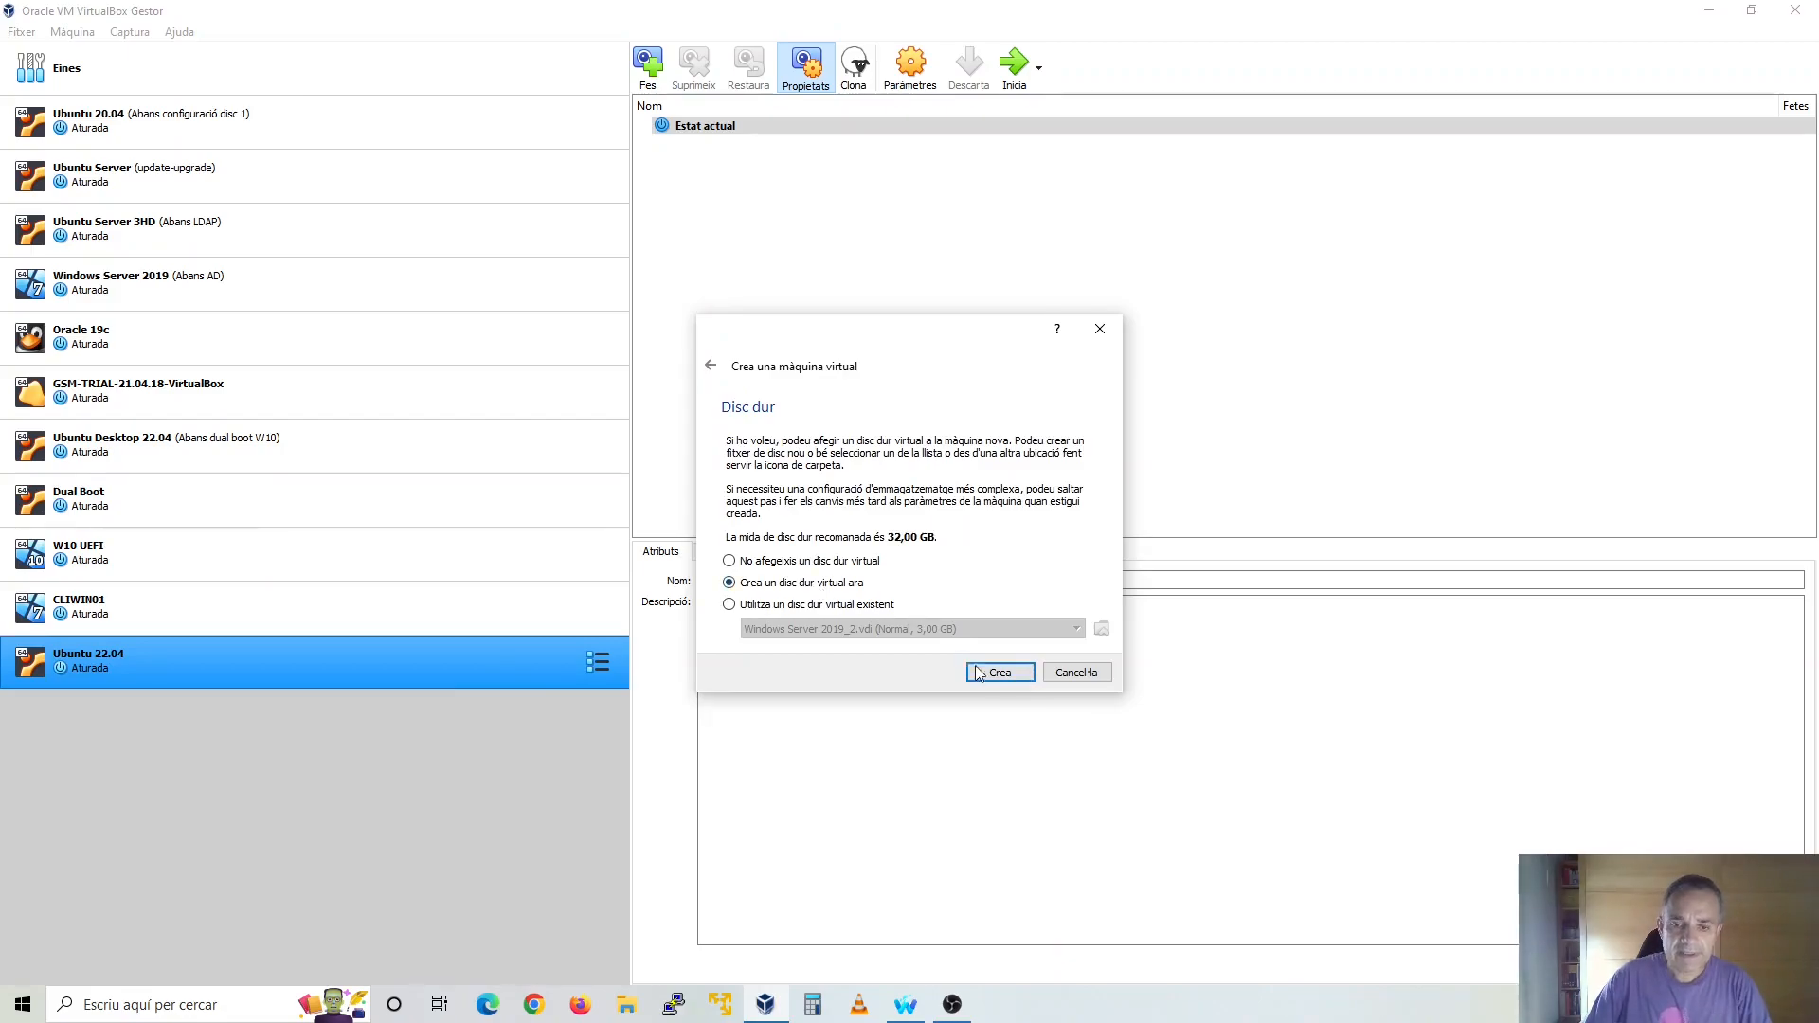
Create a new VDI virtual hard disk of 50 GB for the W11 machine
left_click(1000, 674)
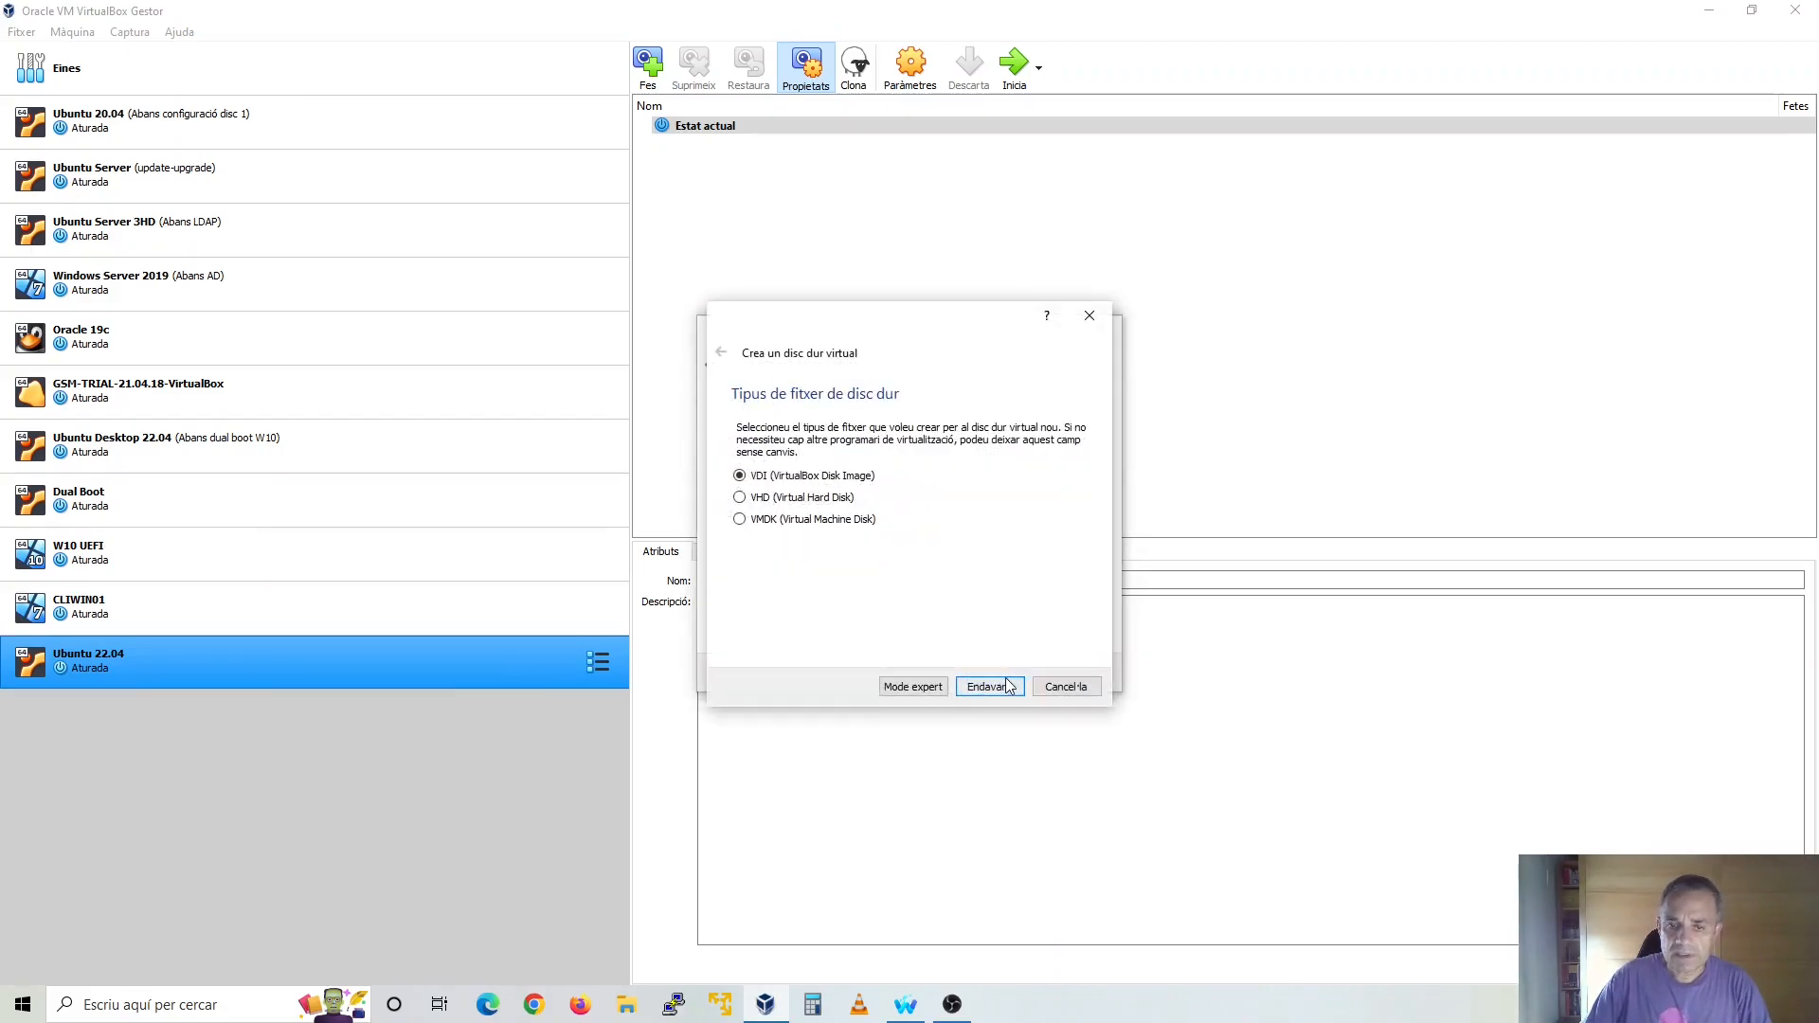
left_click(1008, 686)
left_click(1007, 692)
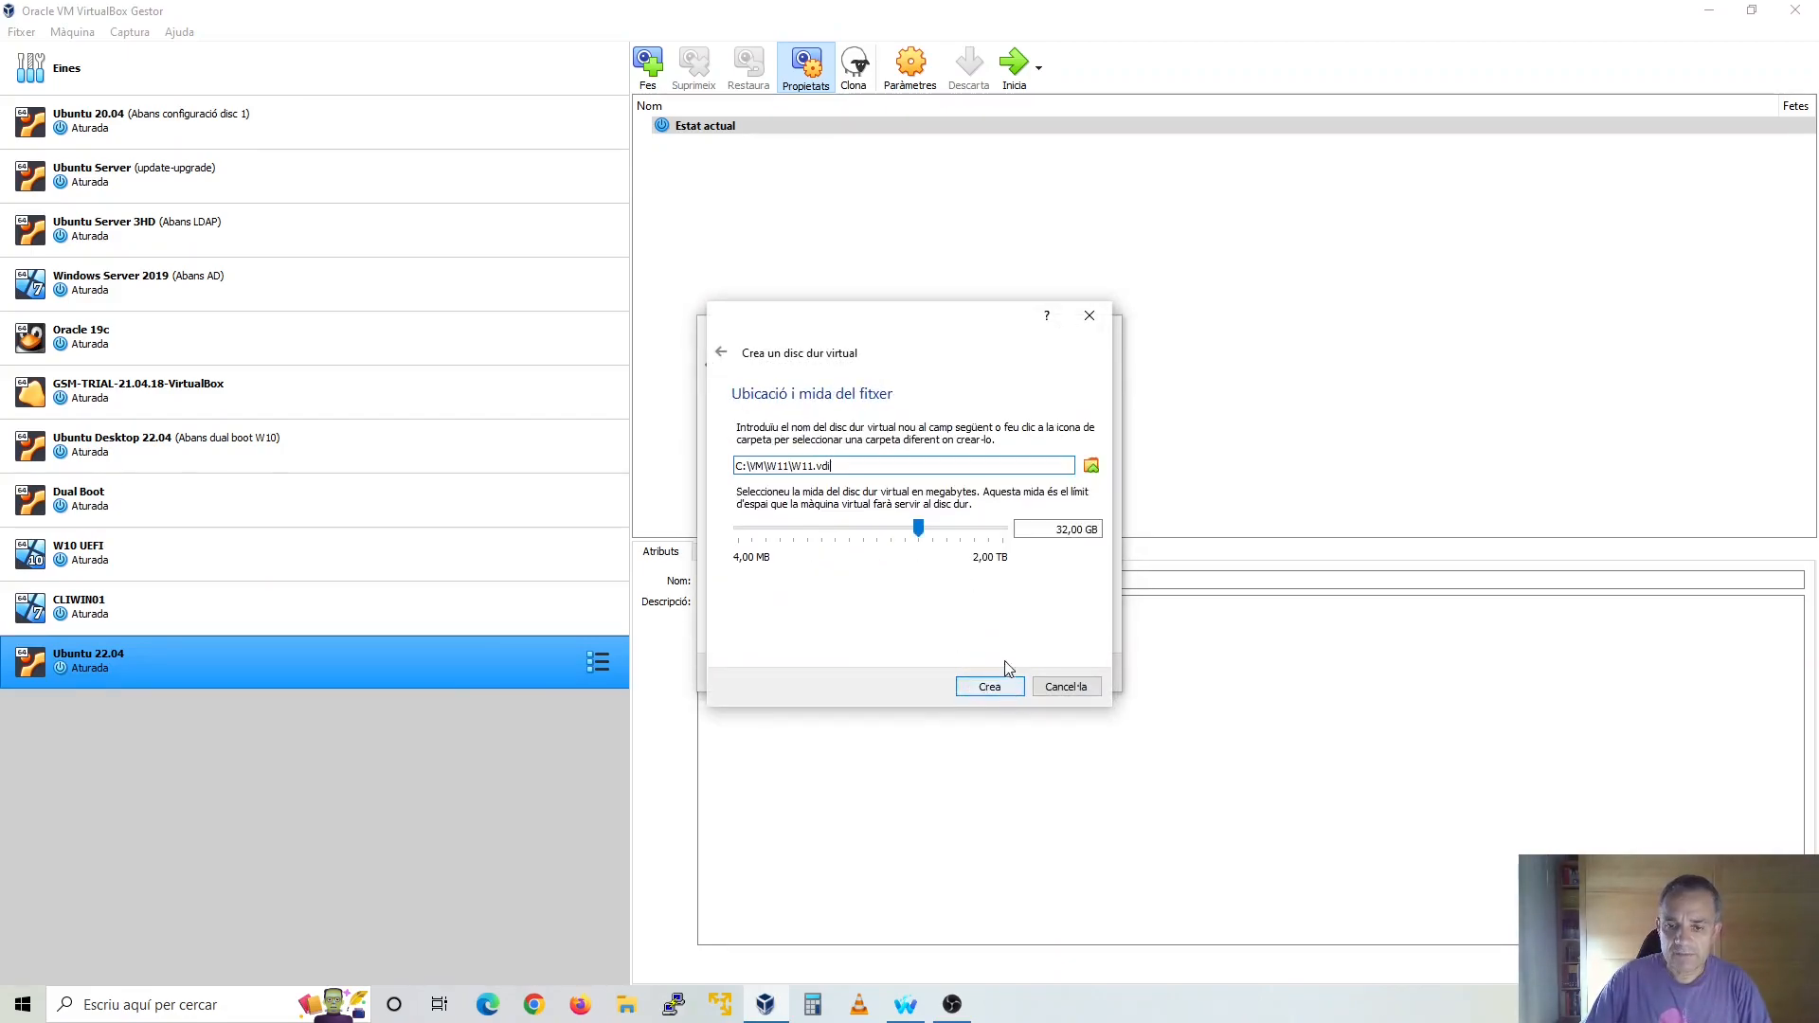
type("50")
left_click(1003, 691)
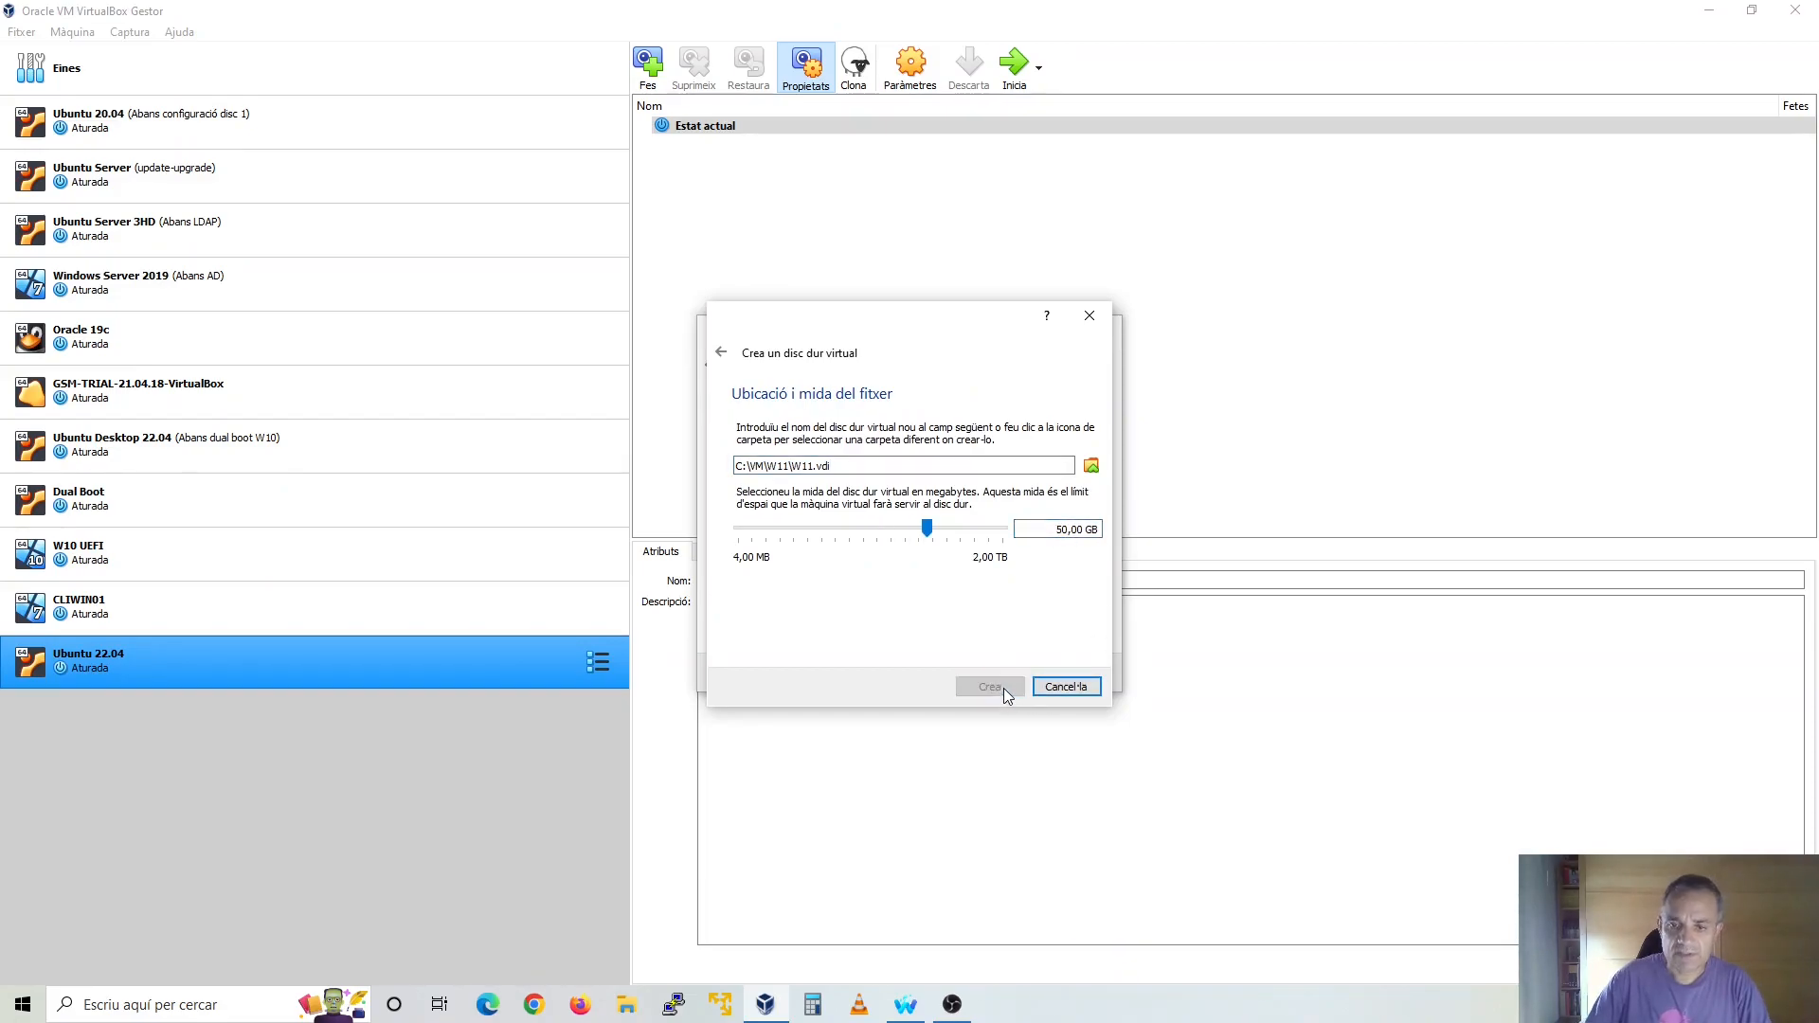
Open the W11 machine's settings and enable EFI for its motherboard
left_click(911, 74)
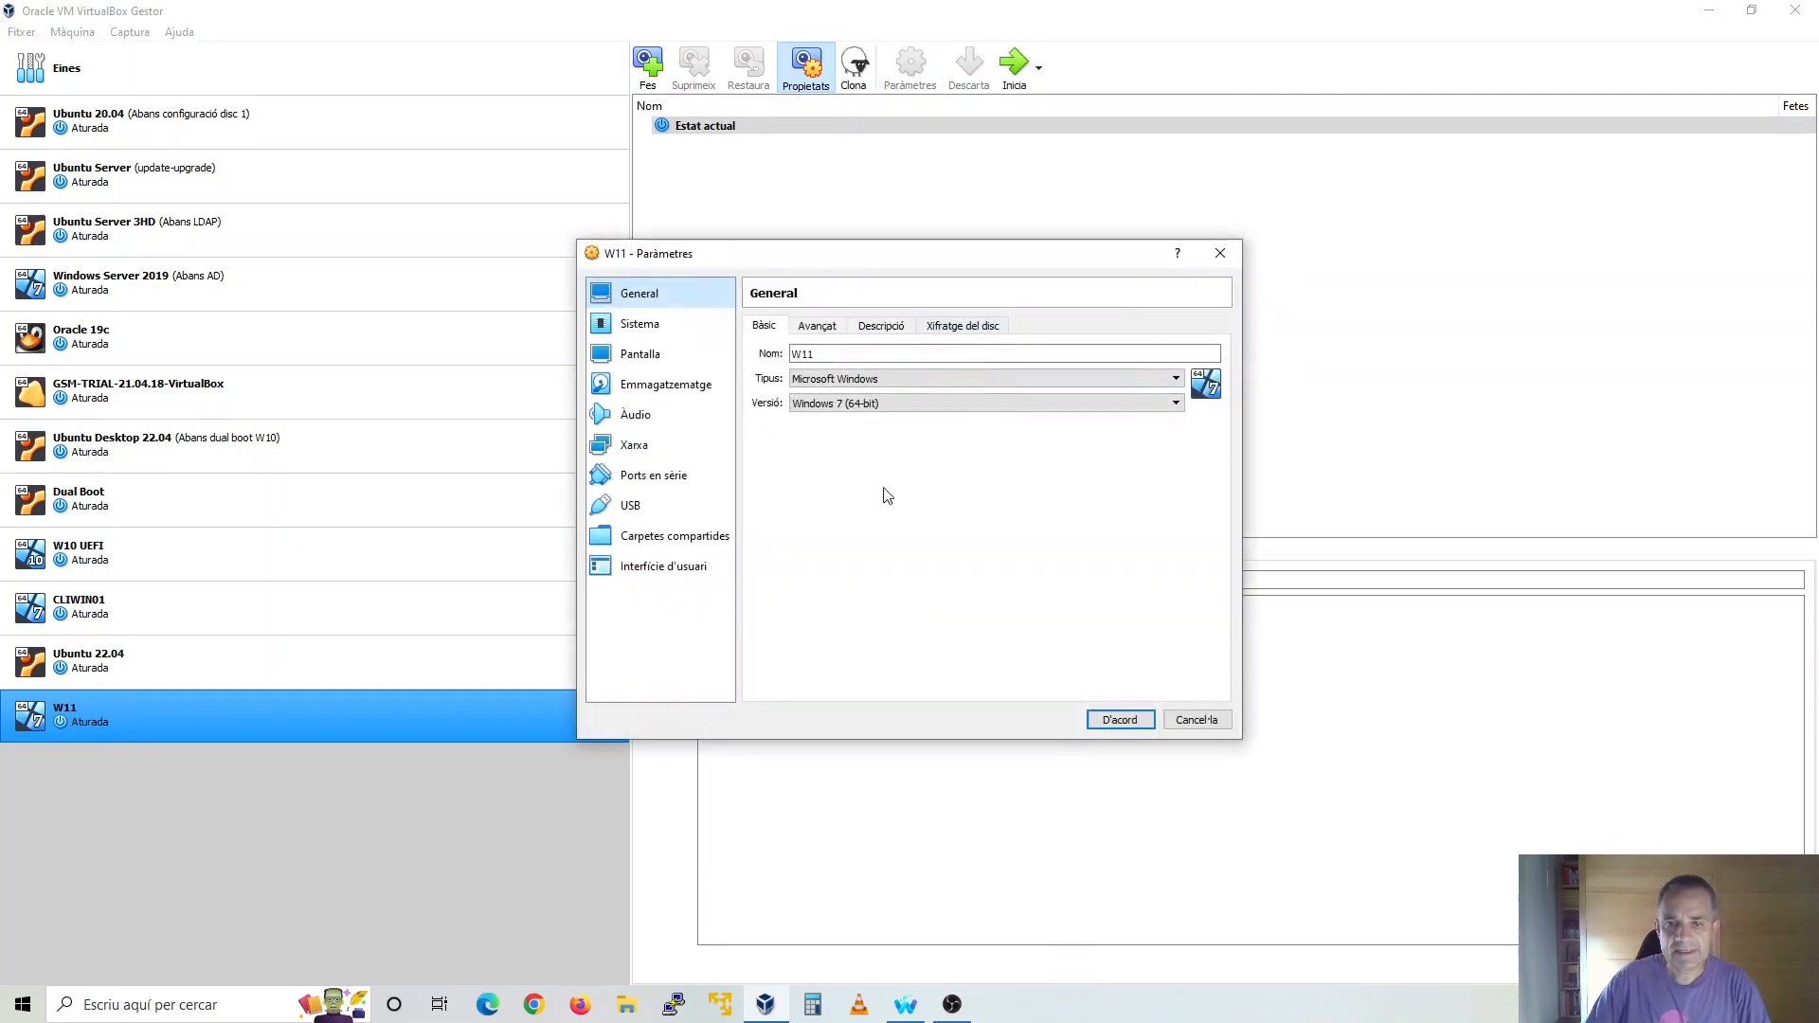
left_click(829, 328)
left_click(775, 325)
left_click(665, 324)
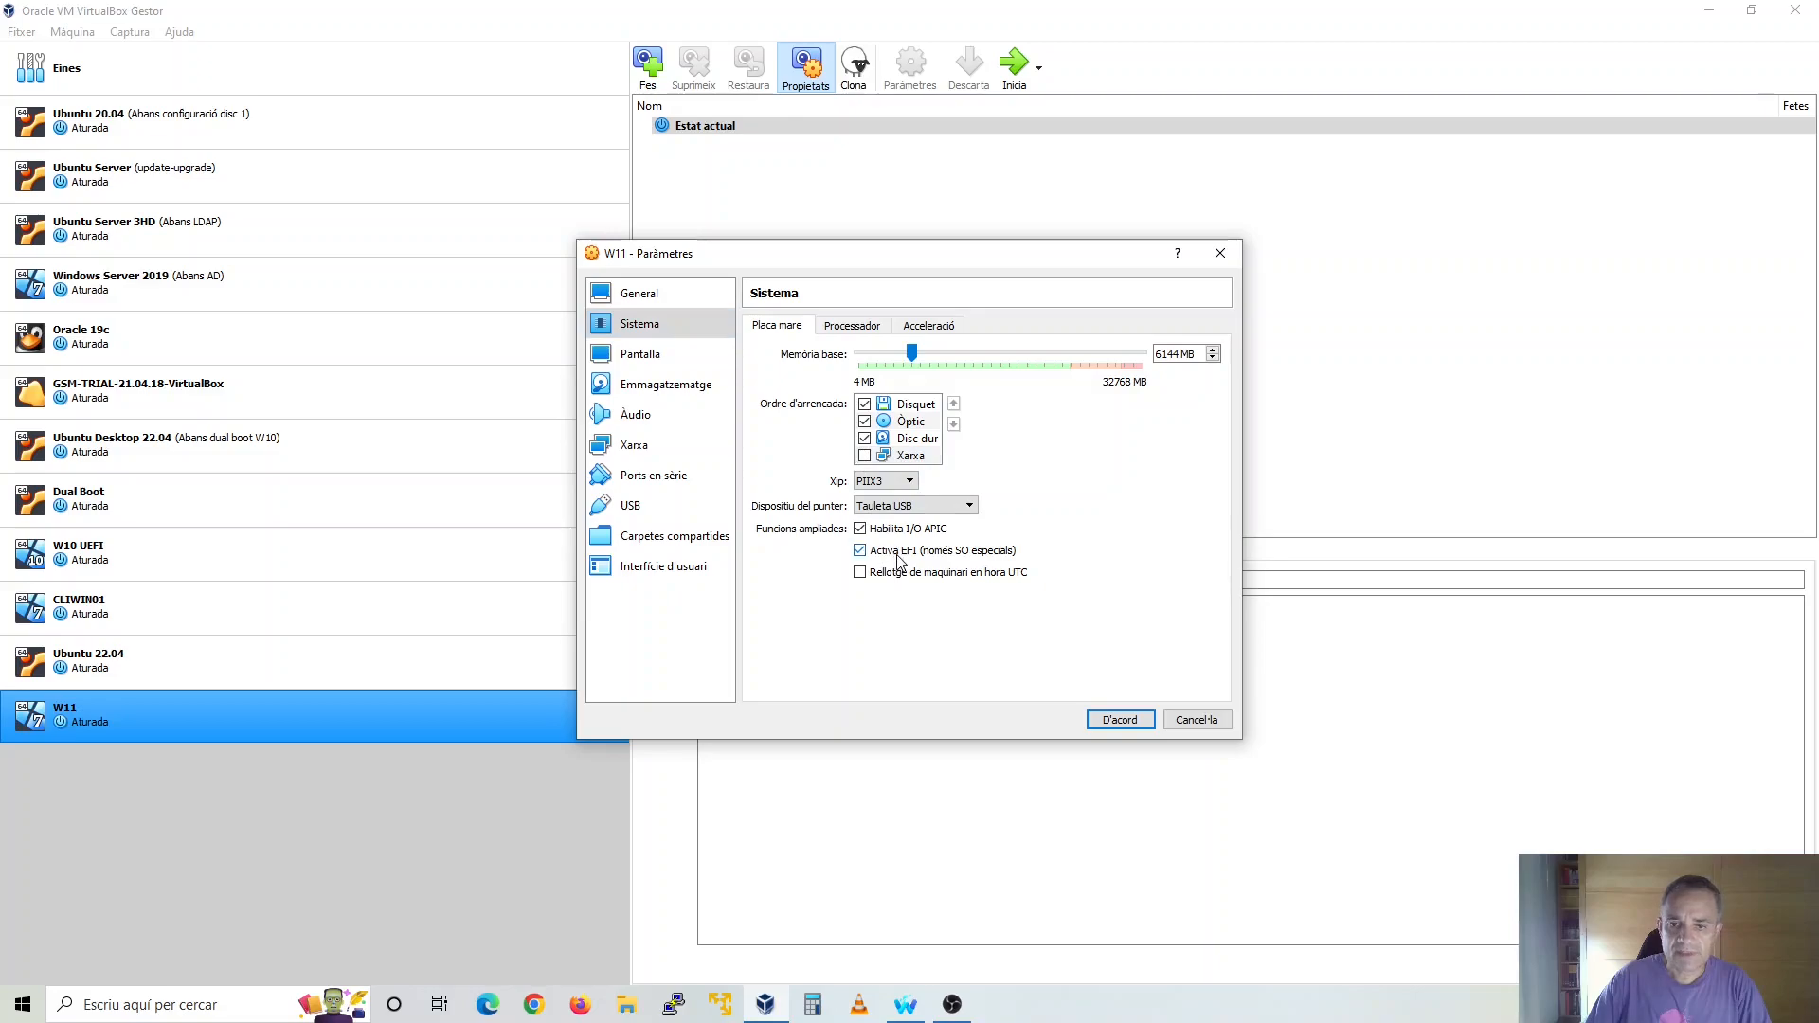
Assign 2 processors to the W11 machine and enable PAE/NX
left_click(855, 328)
left_click(910, 360)
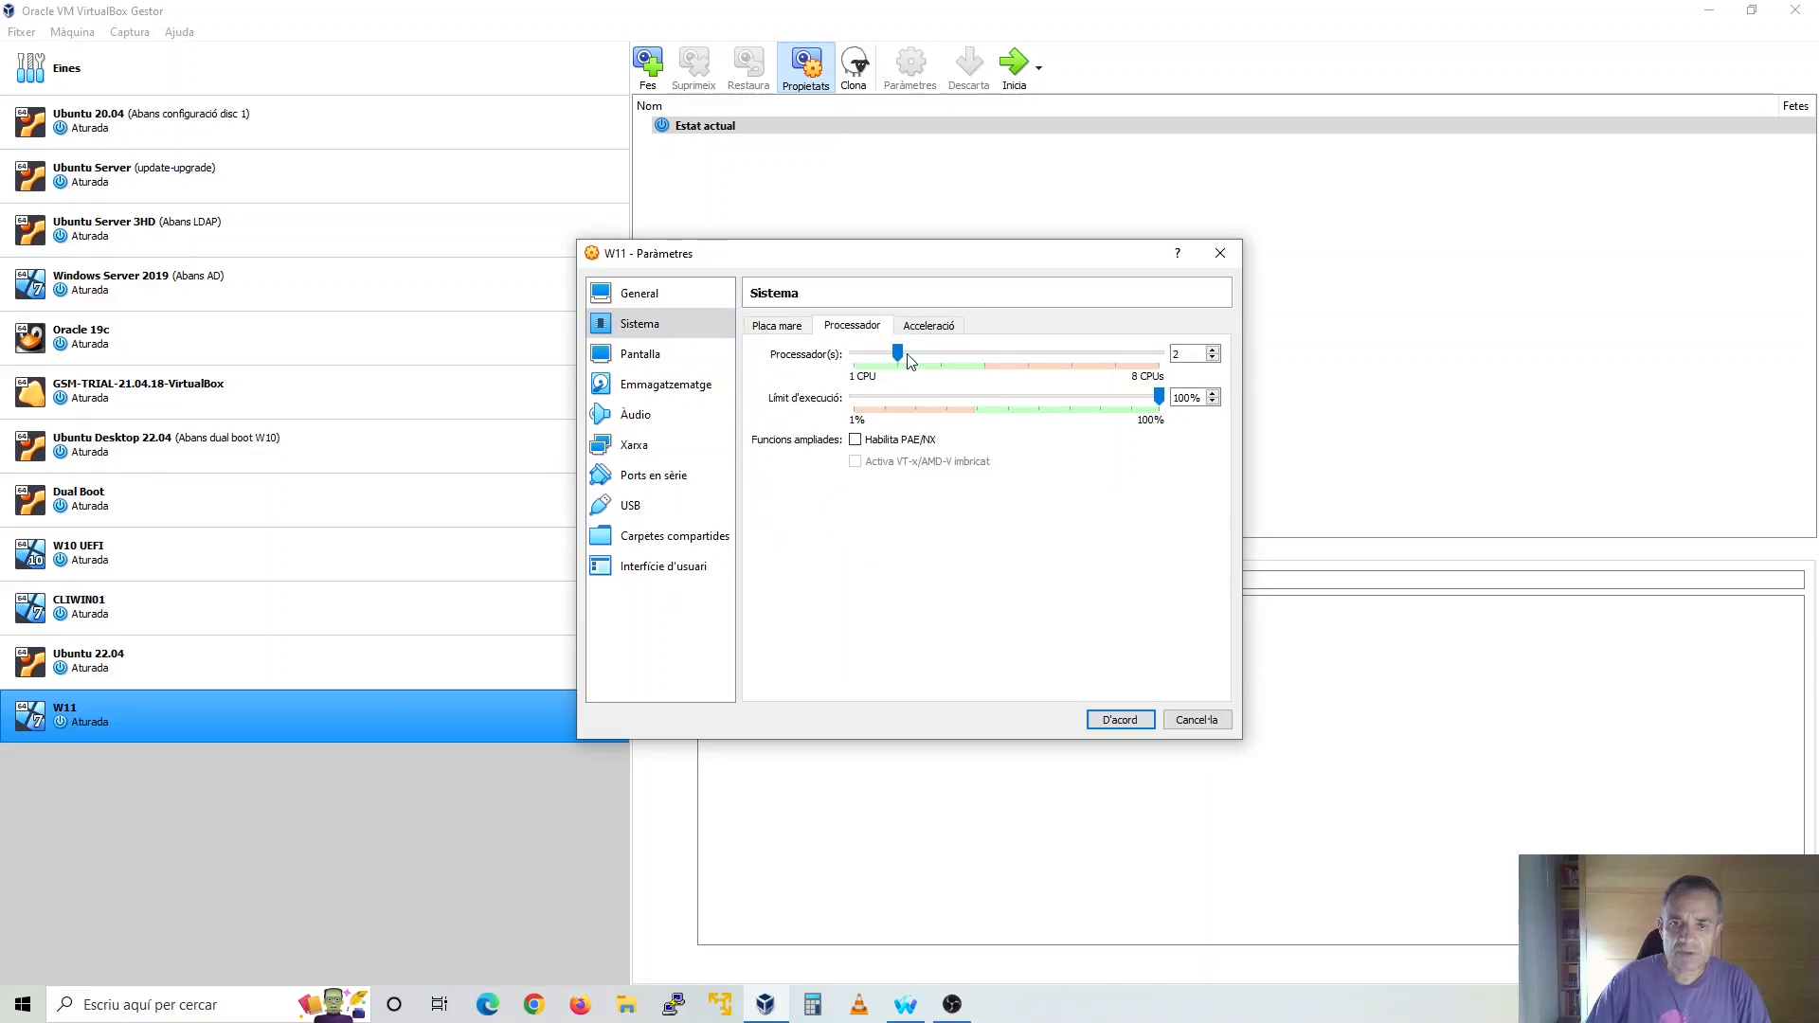
left_click(860, 442)
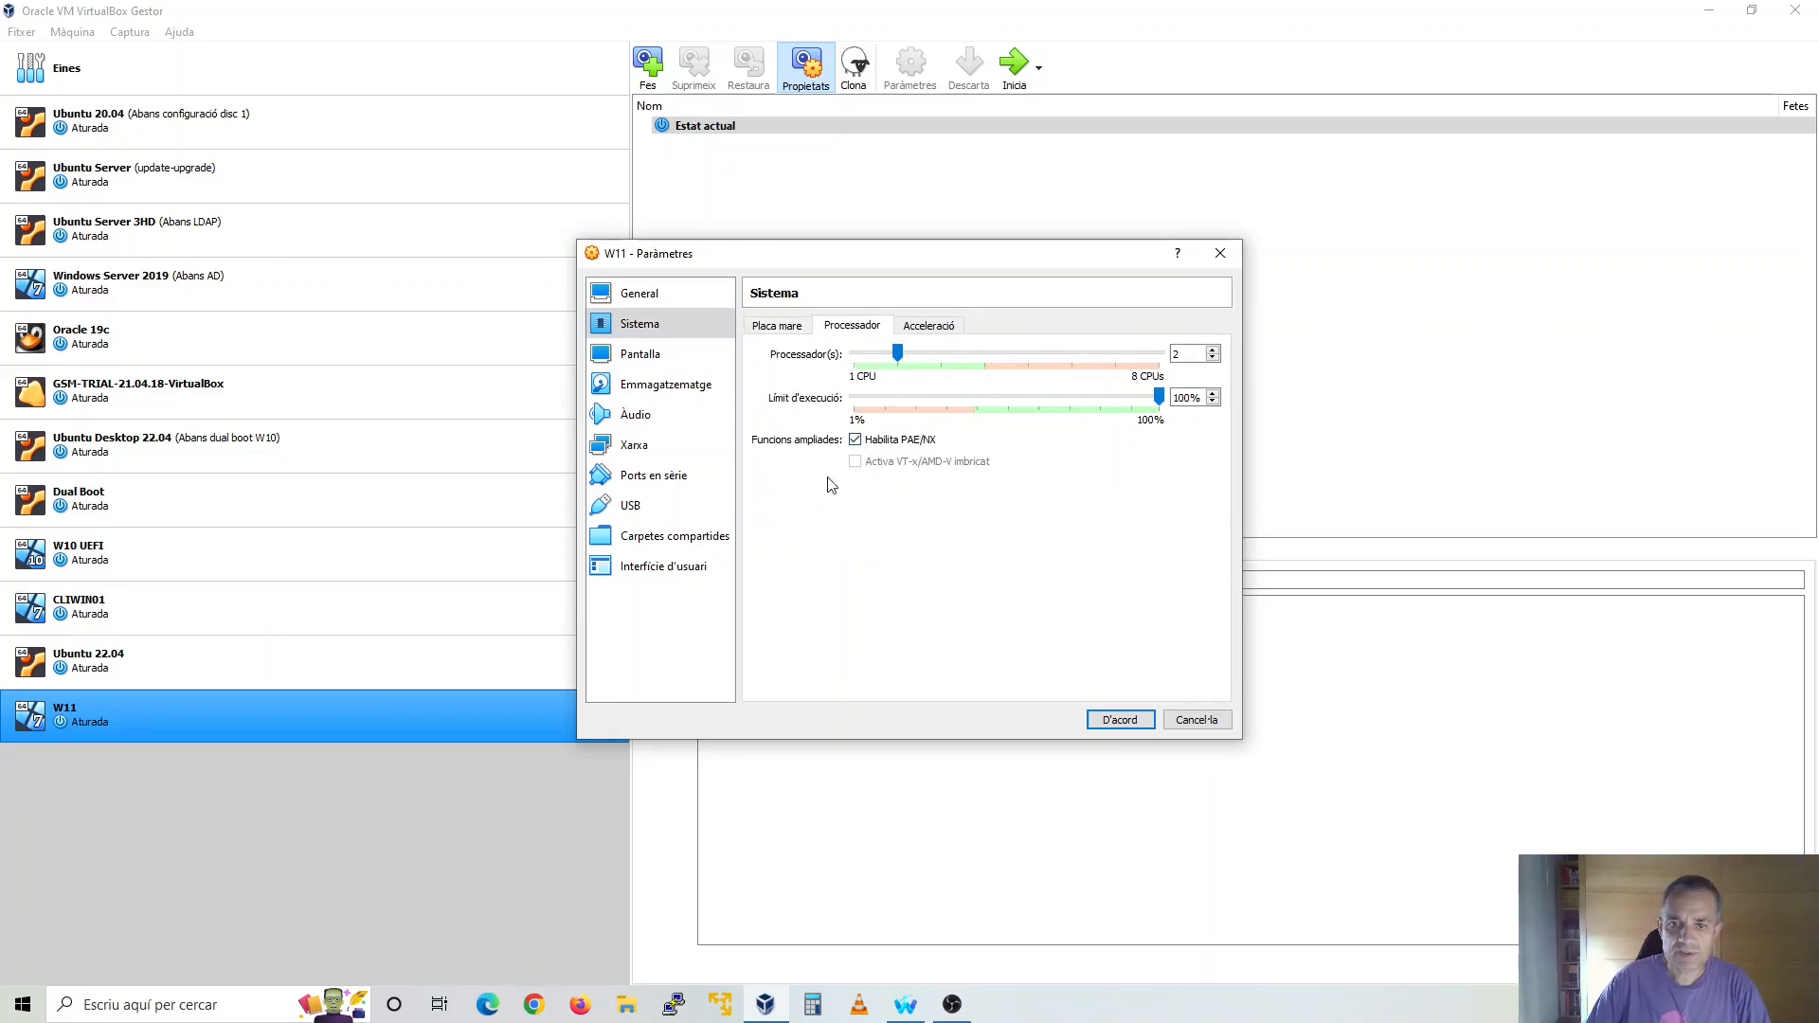
Raise the W11 machine's video memory to 127 MB and save the settings
left_click(649, 357)
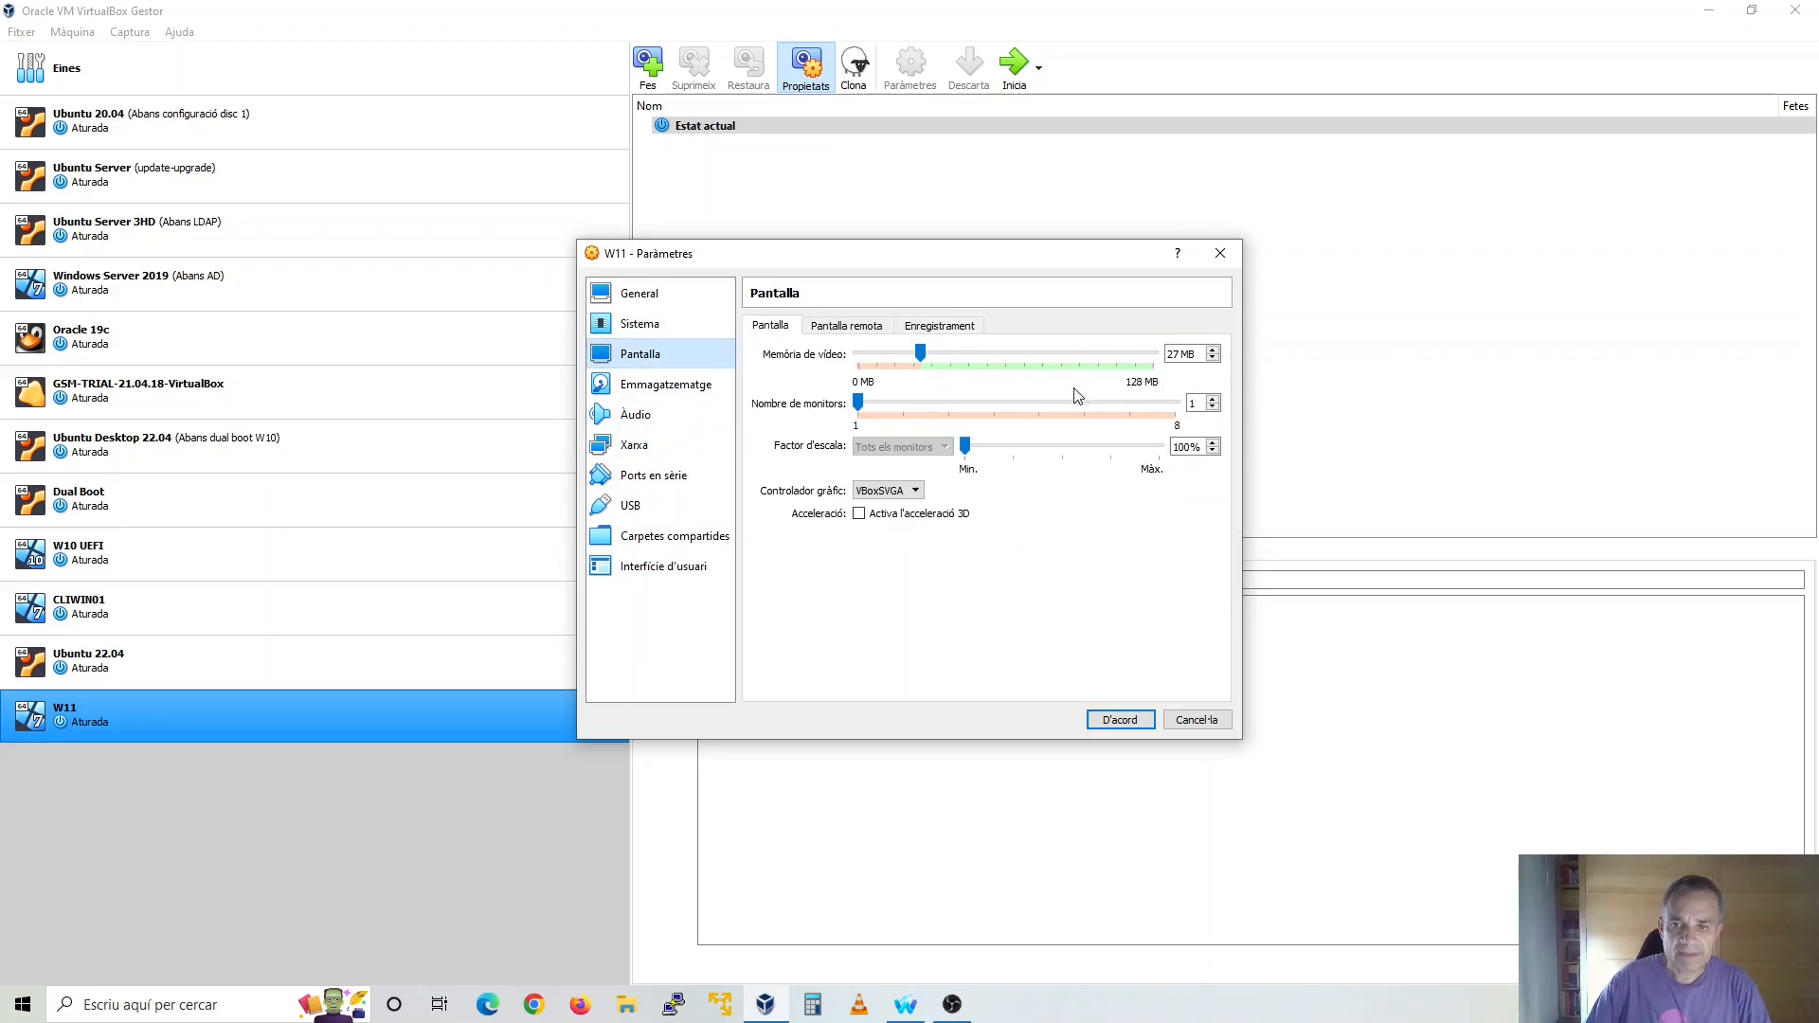
left_click(982, 357)
left_click_drag(1003, 360, 1038, 362)
left_click_drag(1149, 360, 1156, 361)
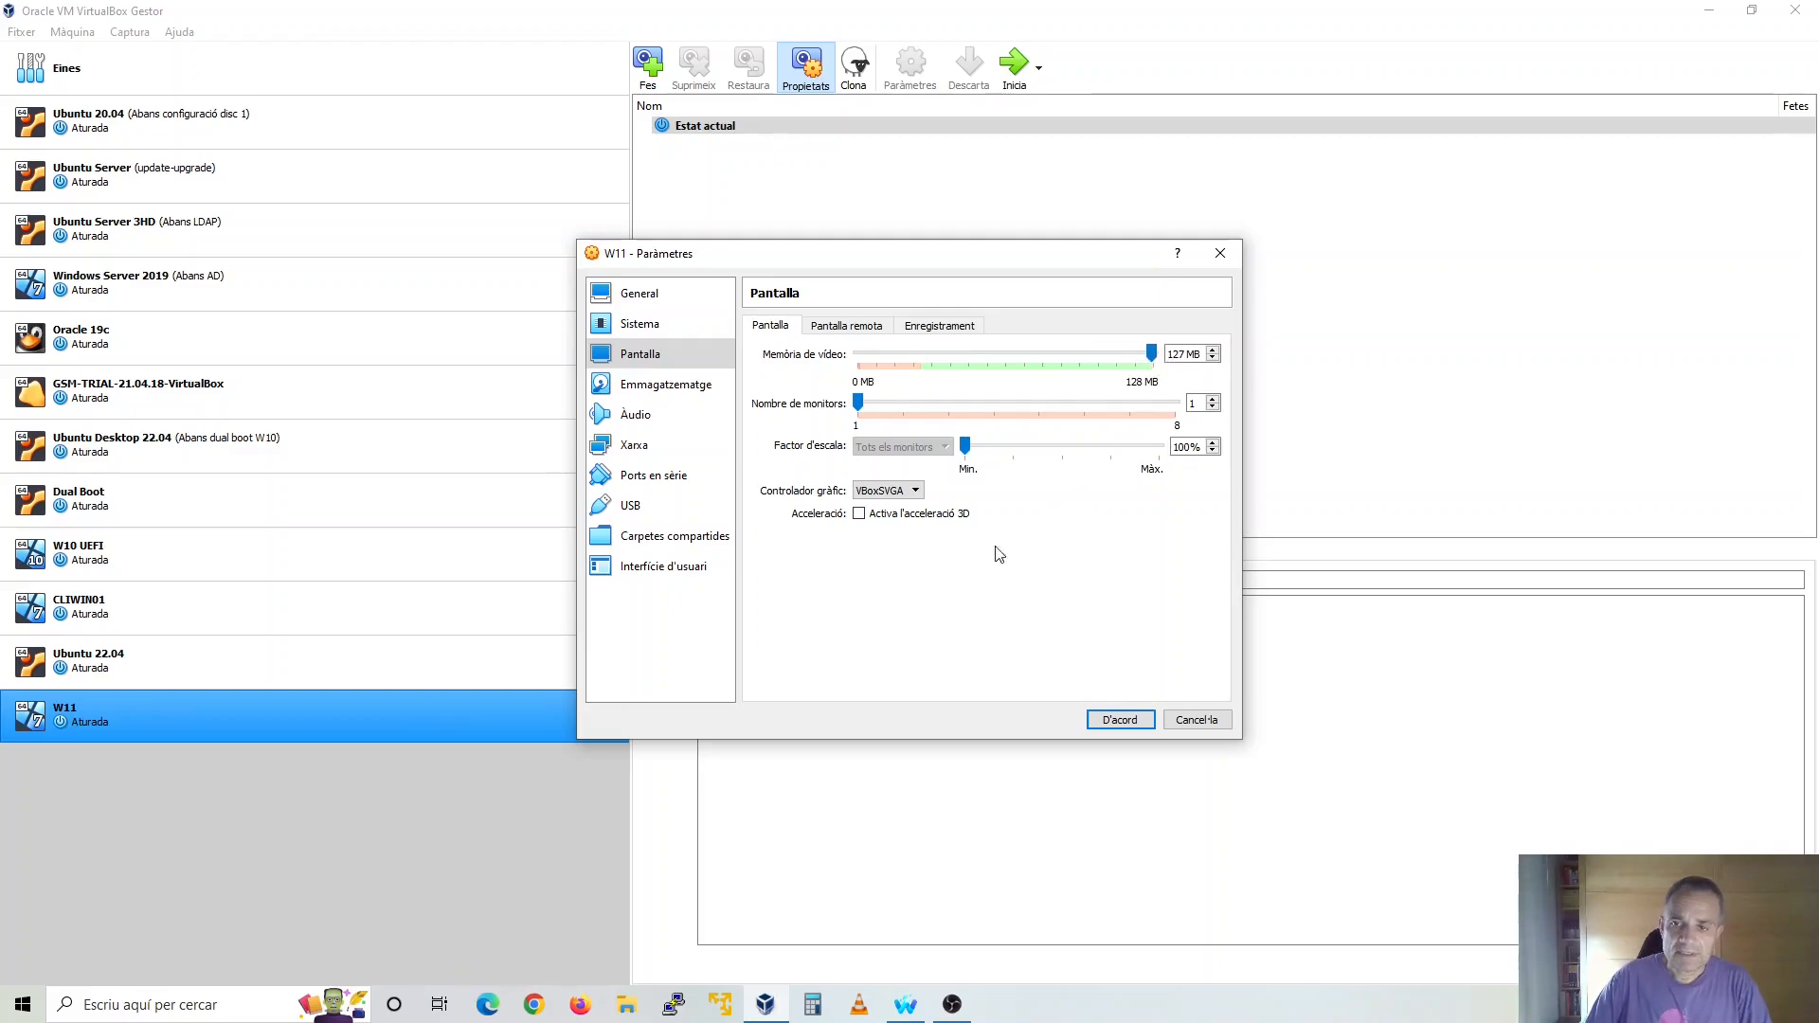
left_click(1120, 720)
Start the W11 machine with Win11_EnglishInternational_x64v1.iso as the startup disk and boot from it
left_click(1014, 68)
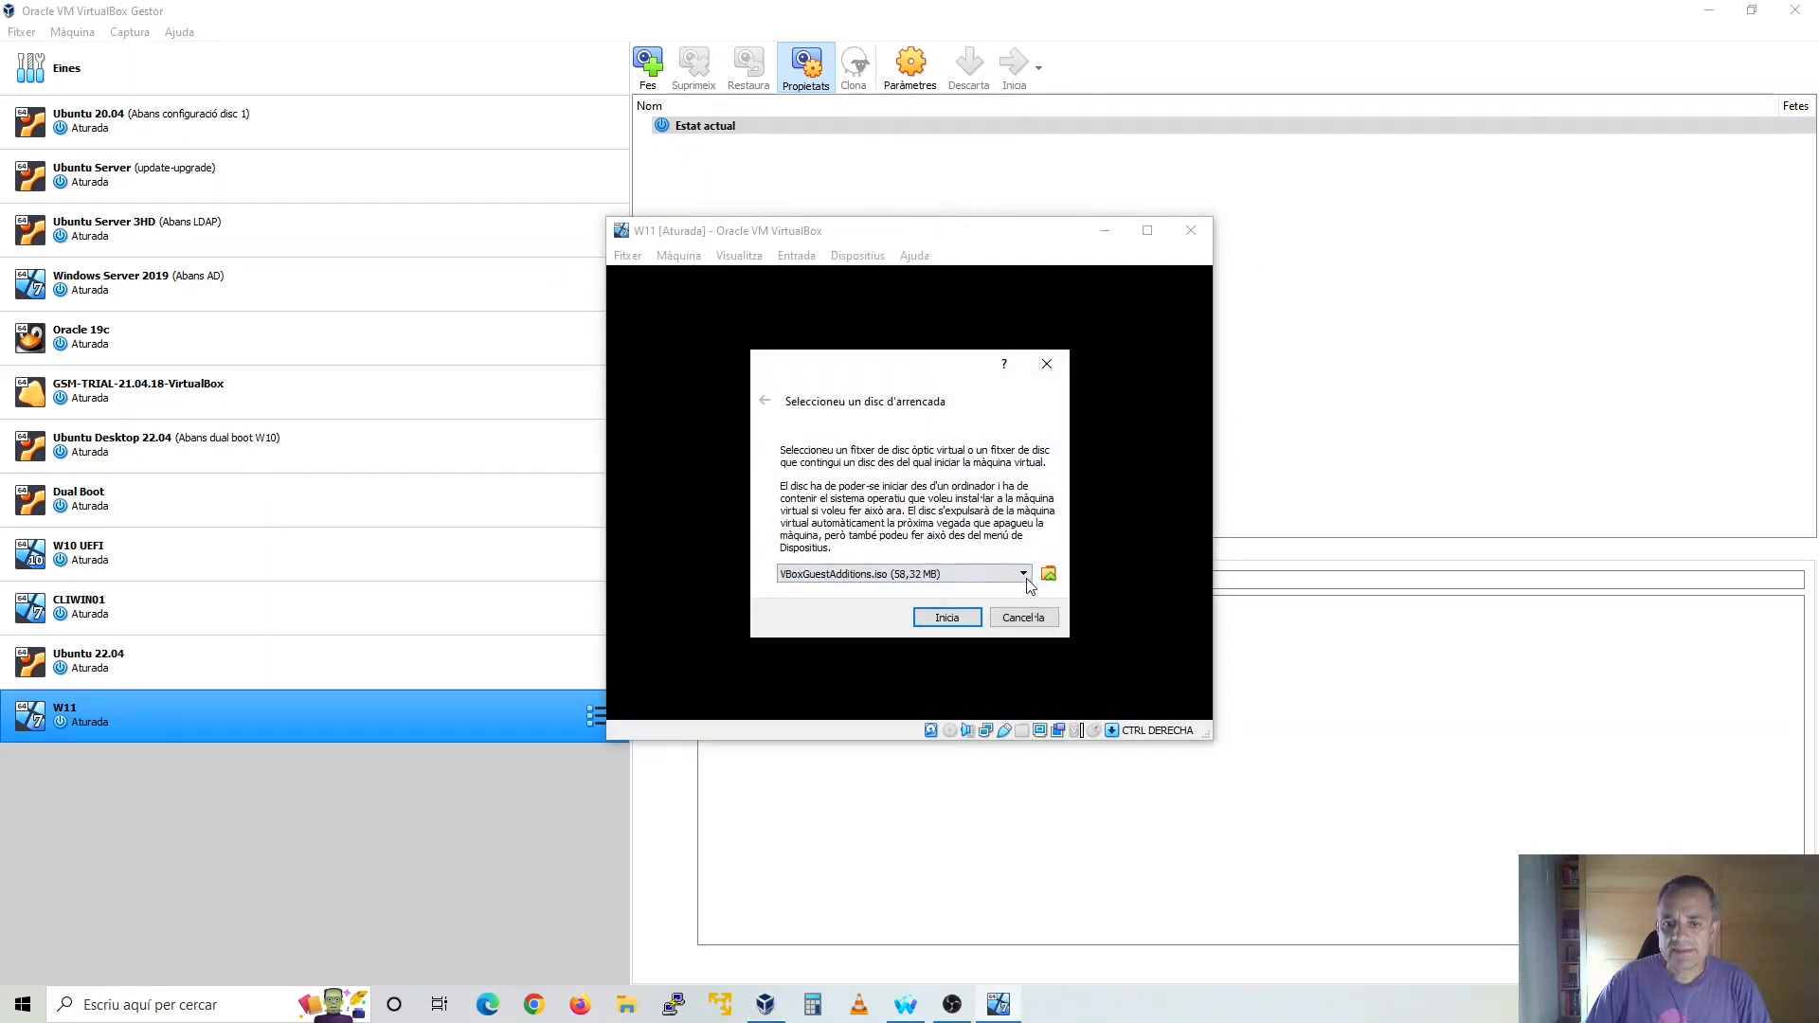
left_click(1048, 574)
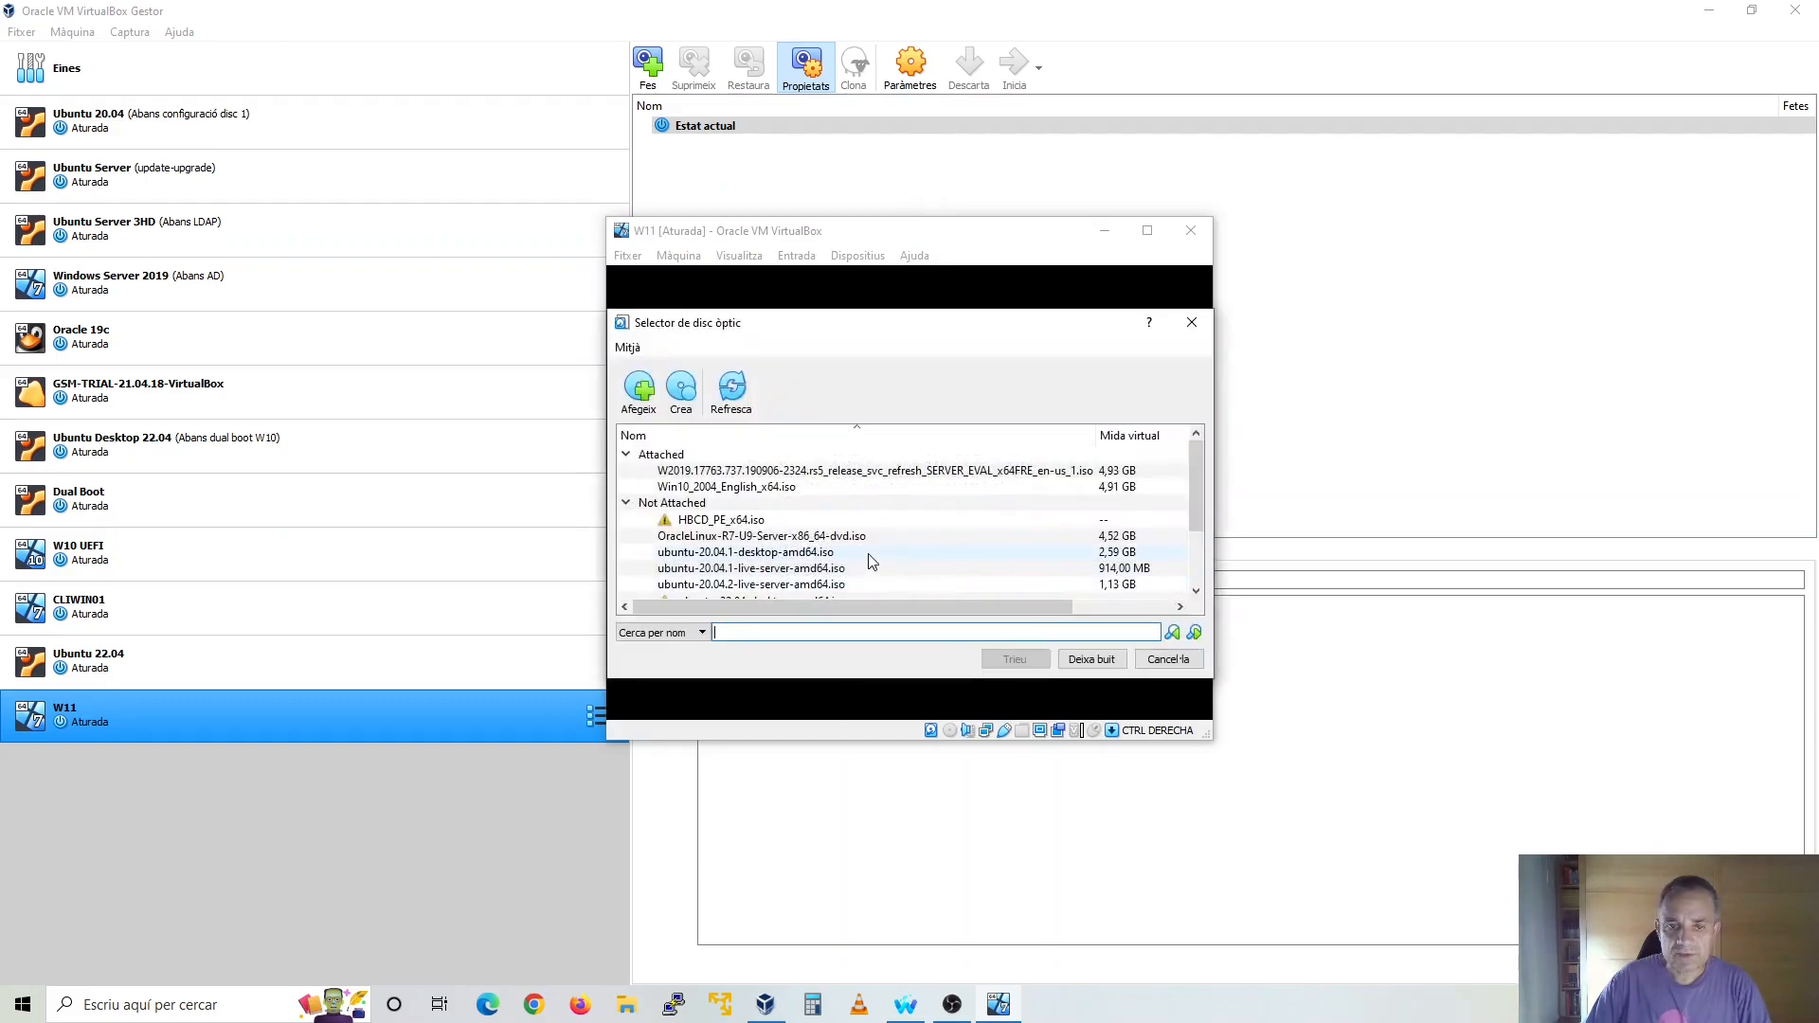
scroll(872, 560, "down", 2)
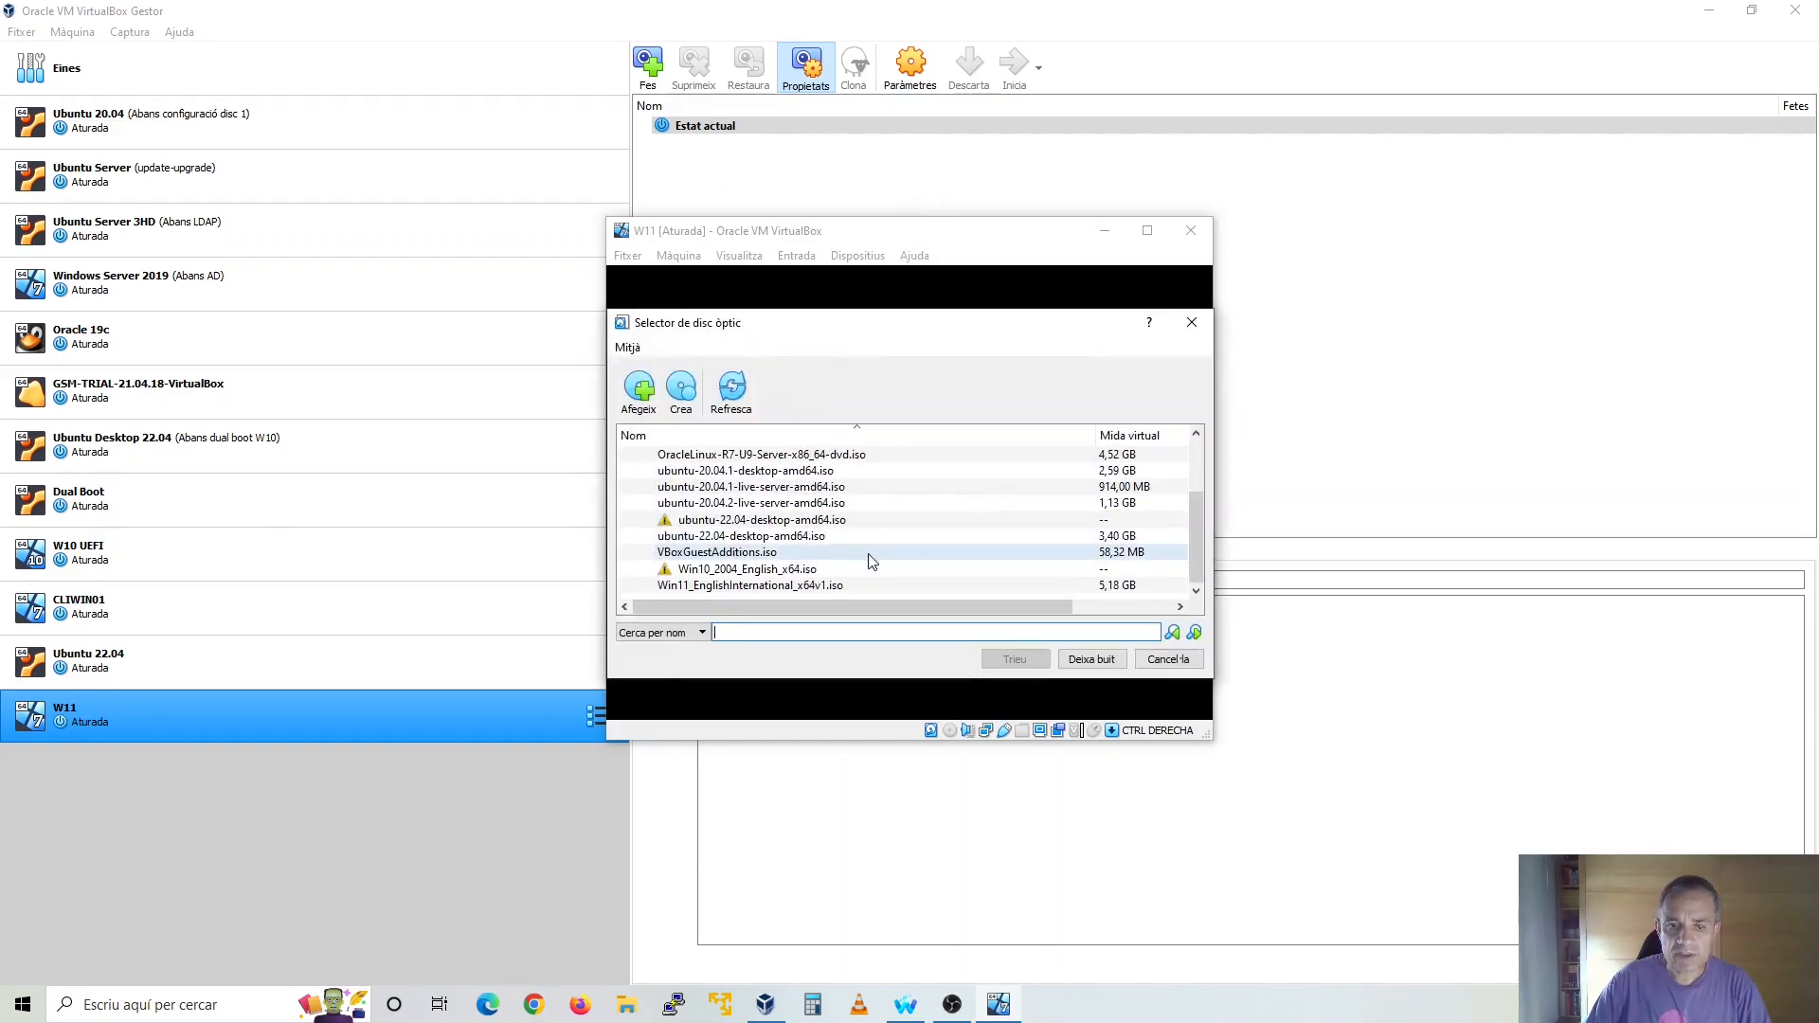
left_click(784, 586)
left_click(1029, 664)
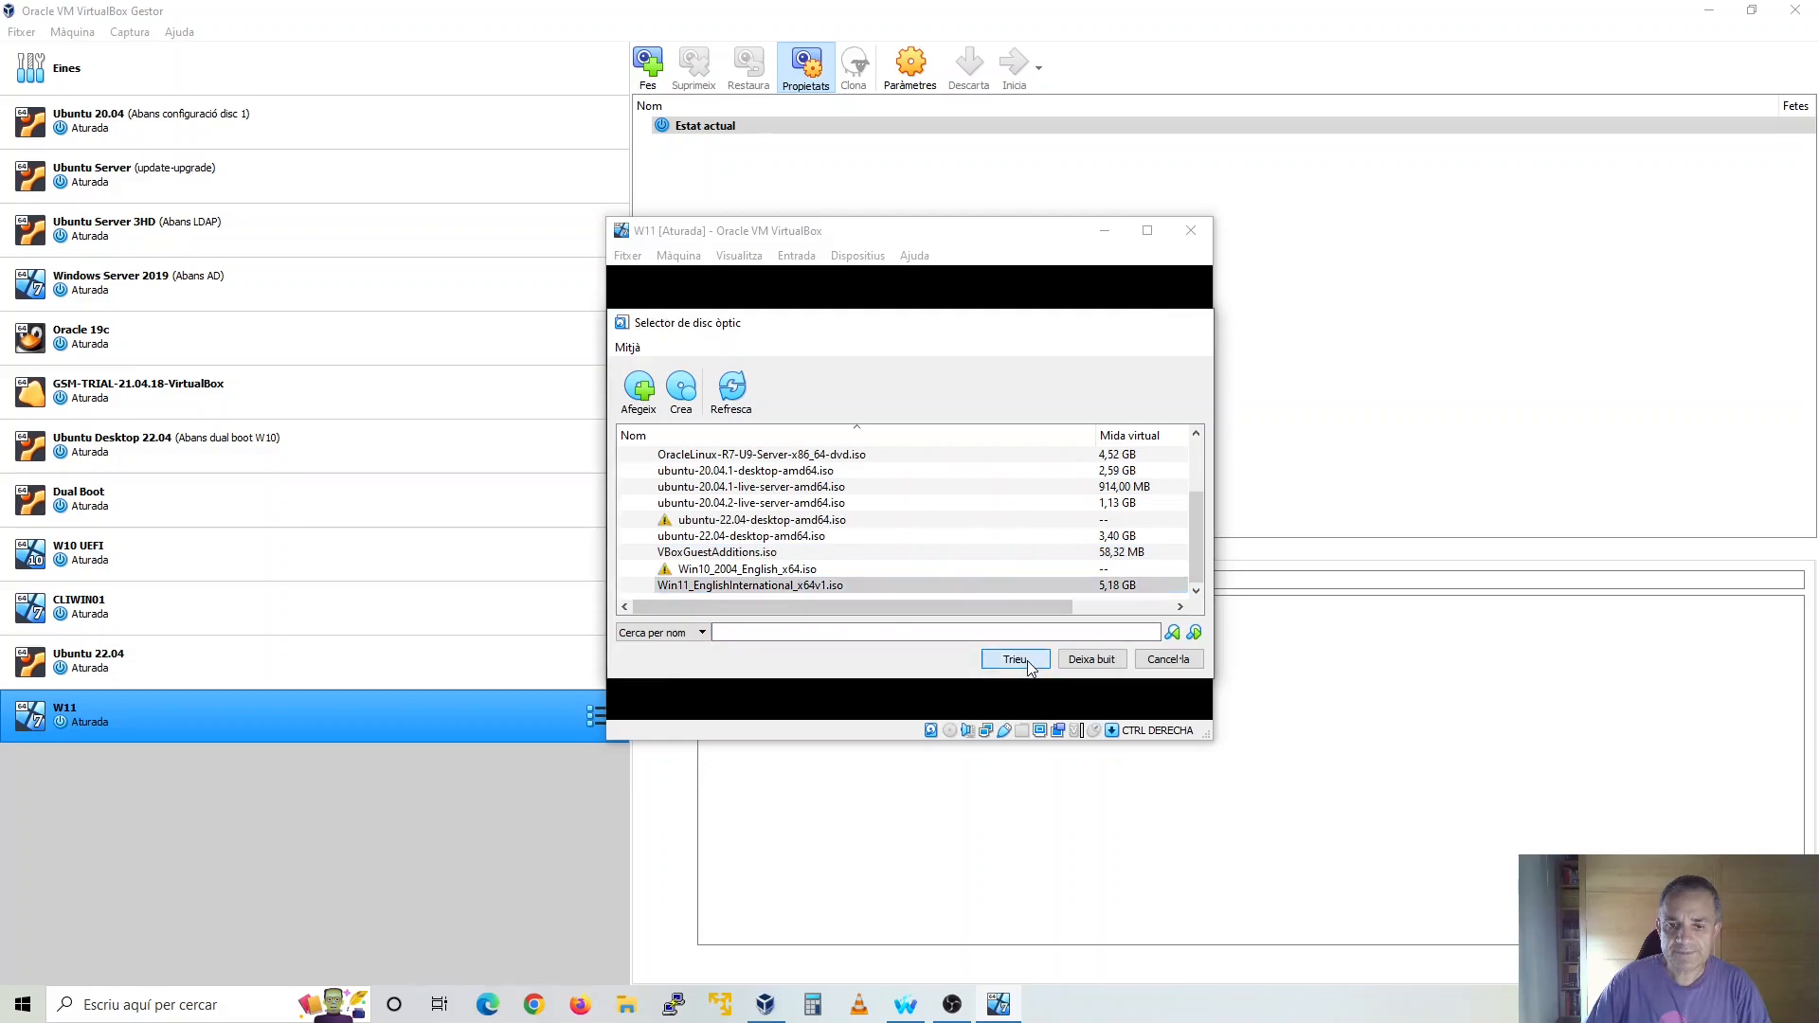
left_click(945, 617)
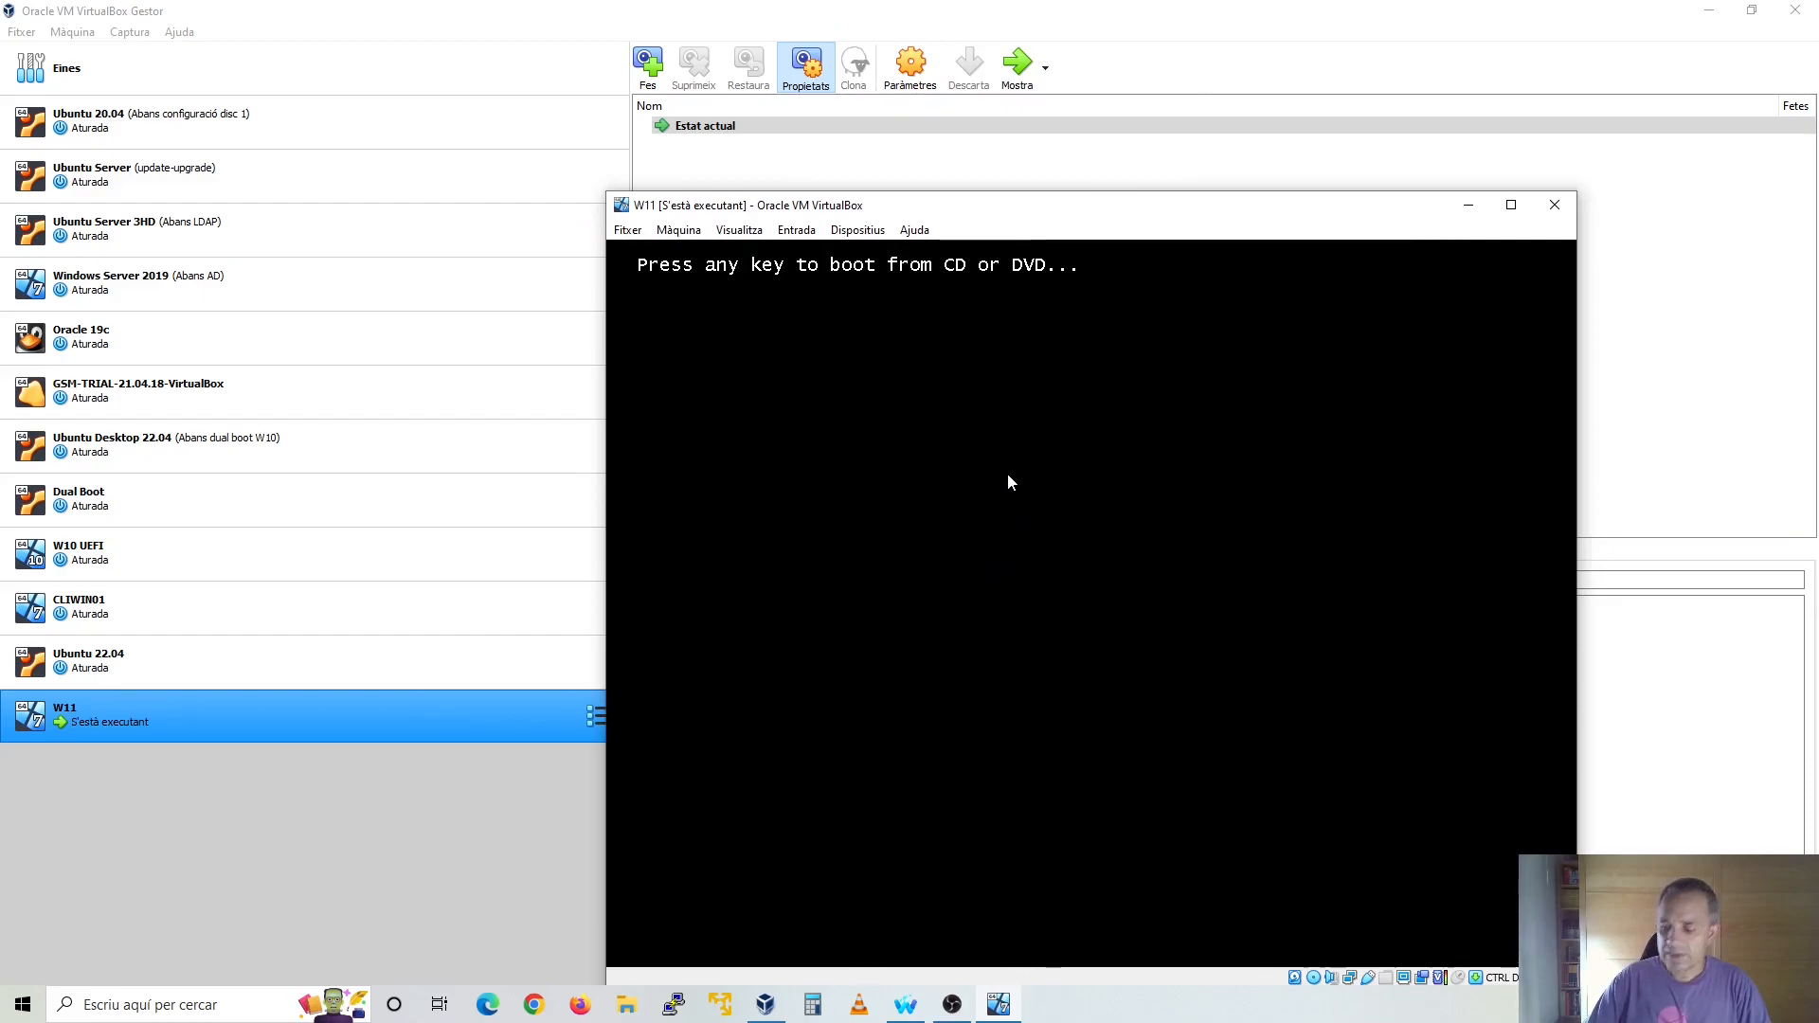
key("Return")
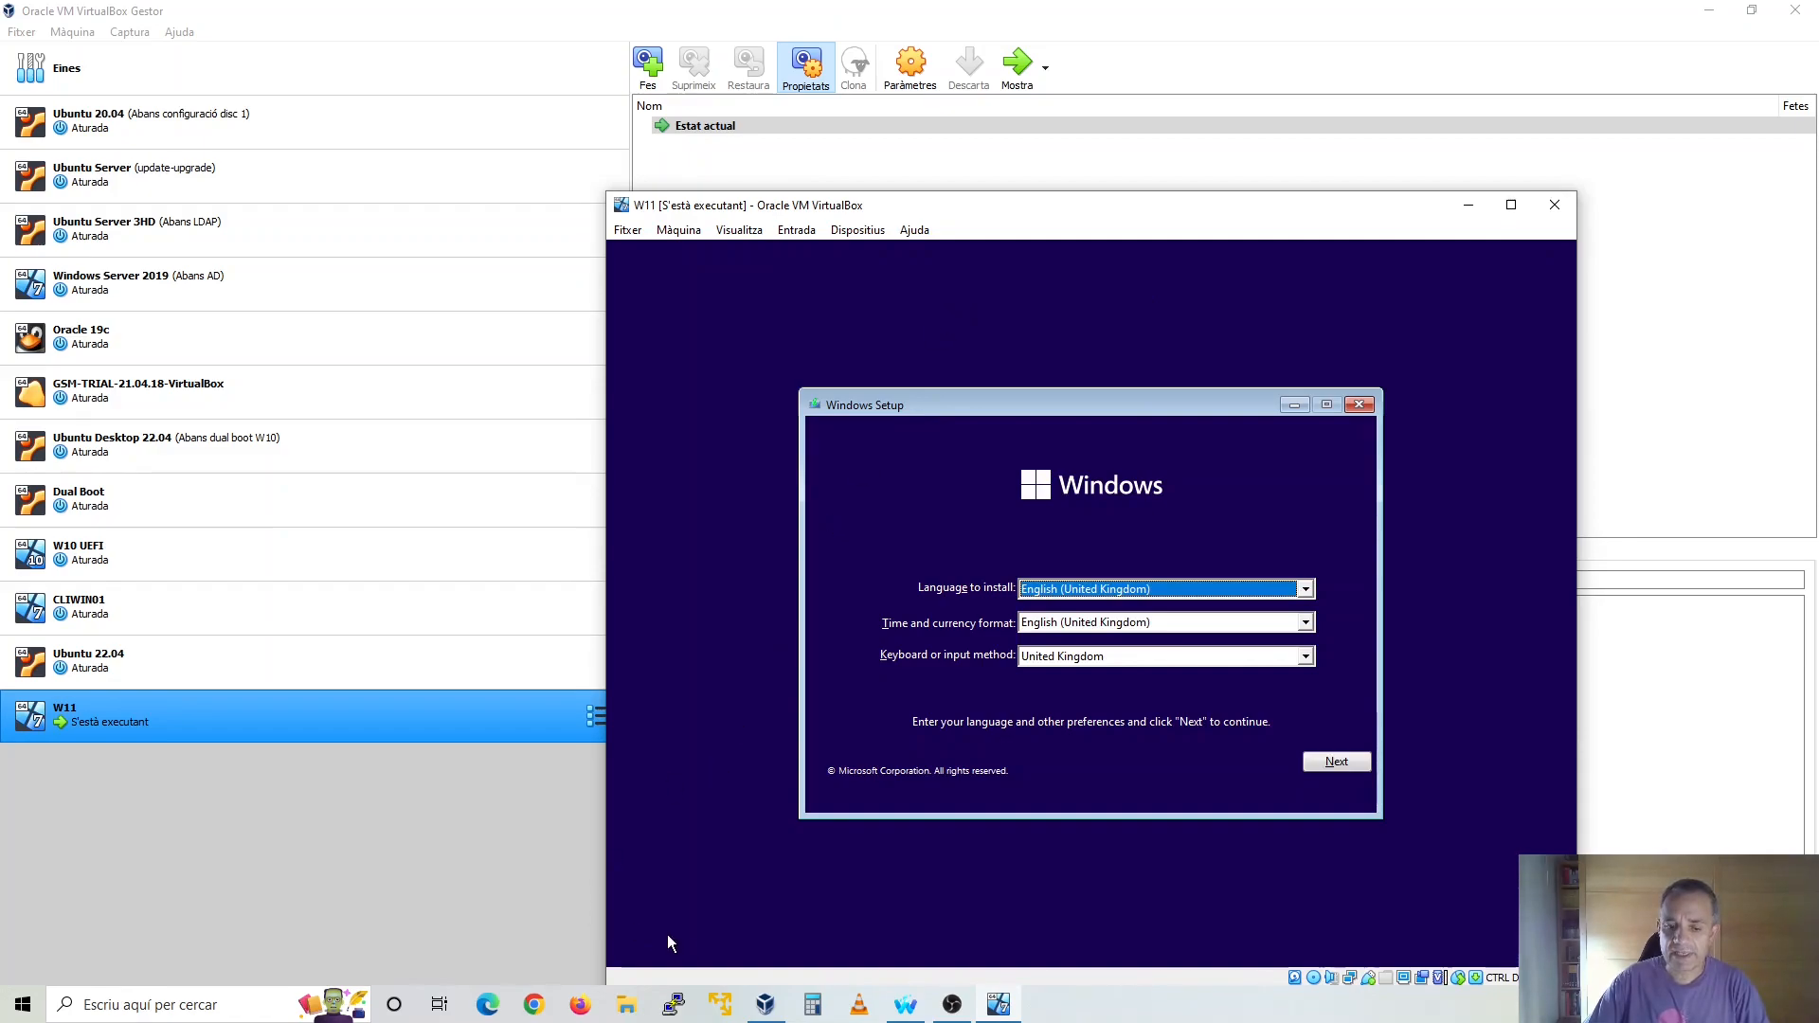
Switch to the browser and review the guide's instructions for the LabConfig registry key and its bypass values
mouse_move(905, 1004)
left_click(910, 915)
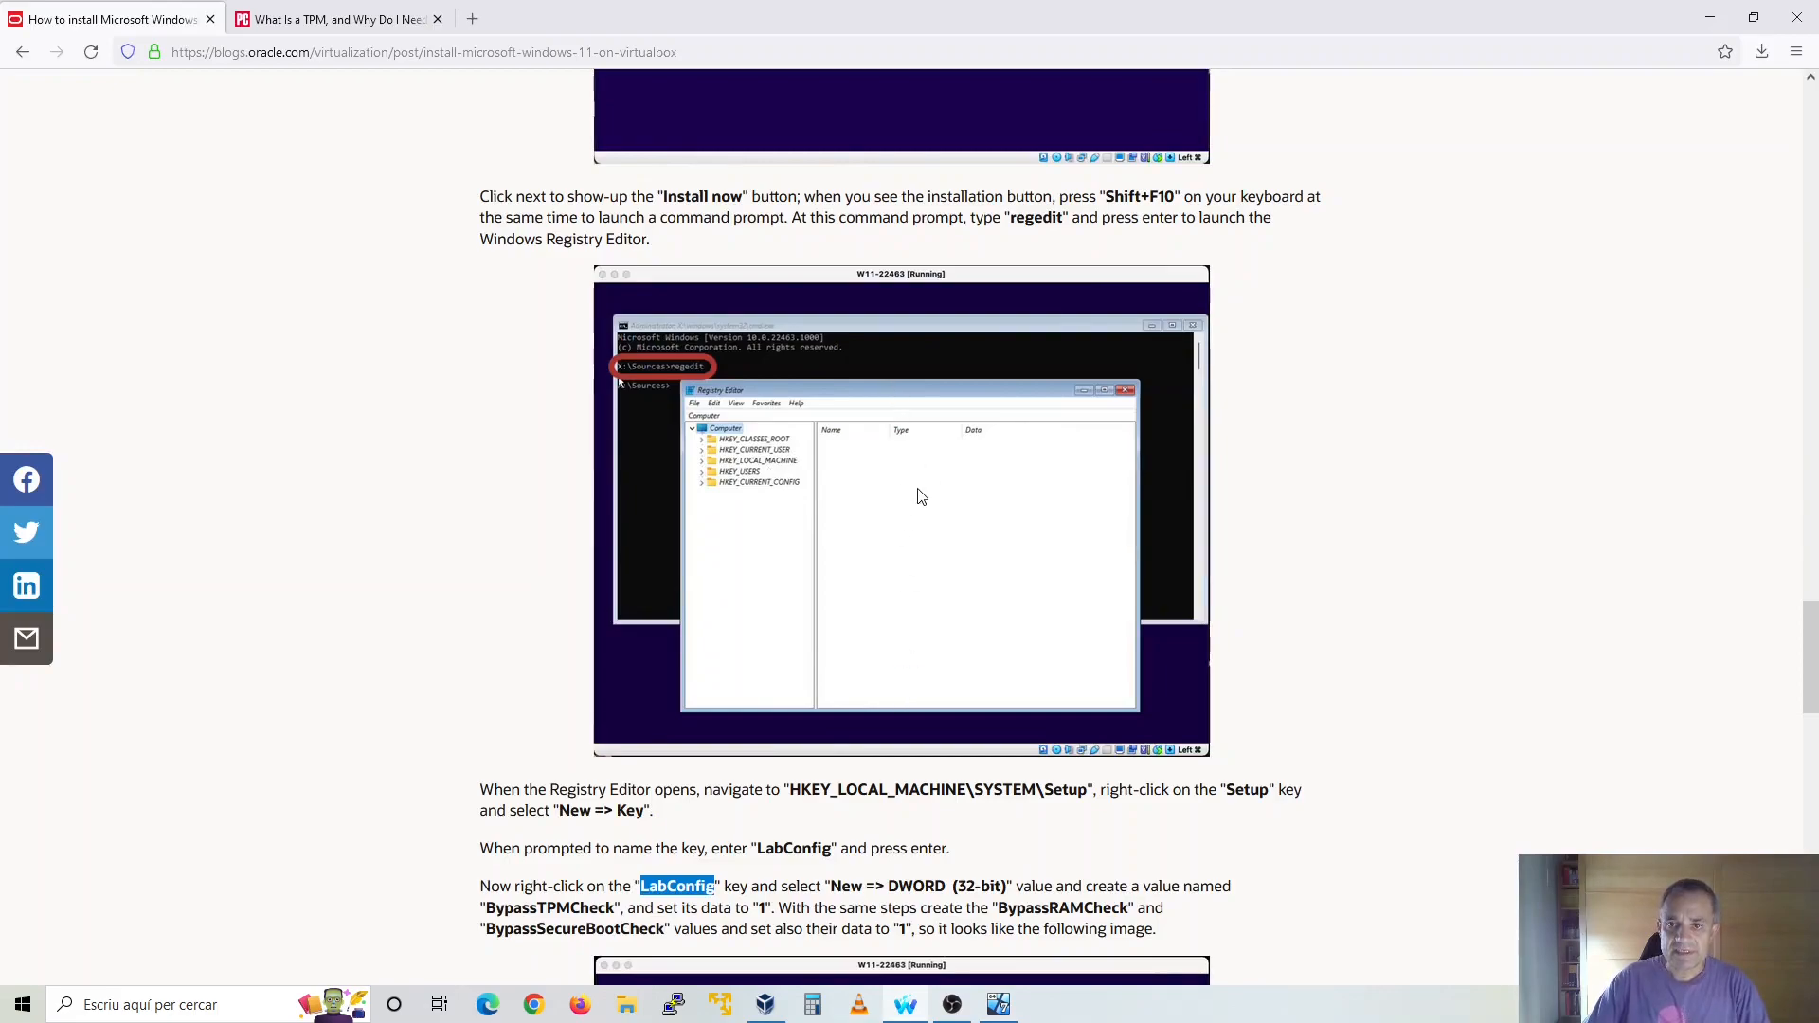
scroll(921, 496, "down", 7)
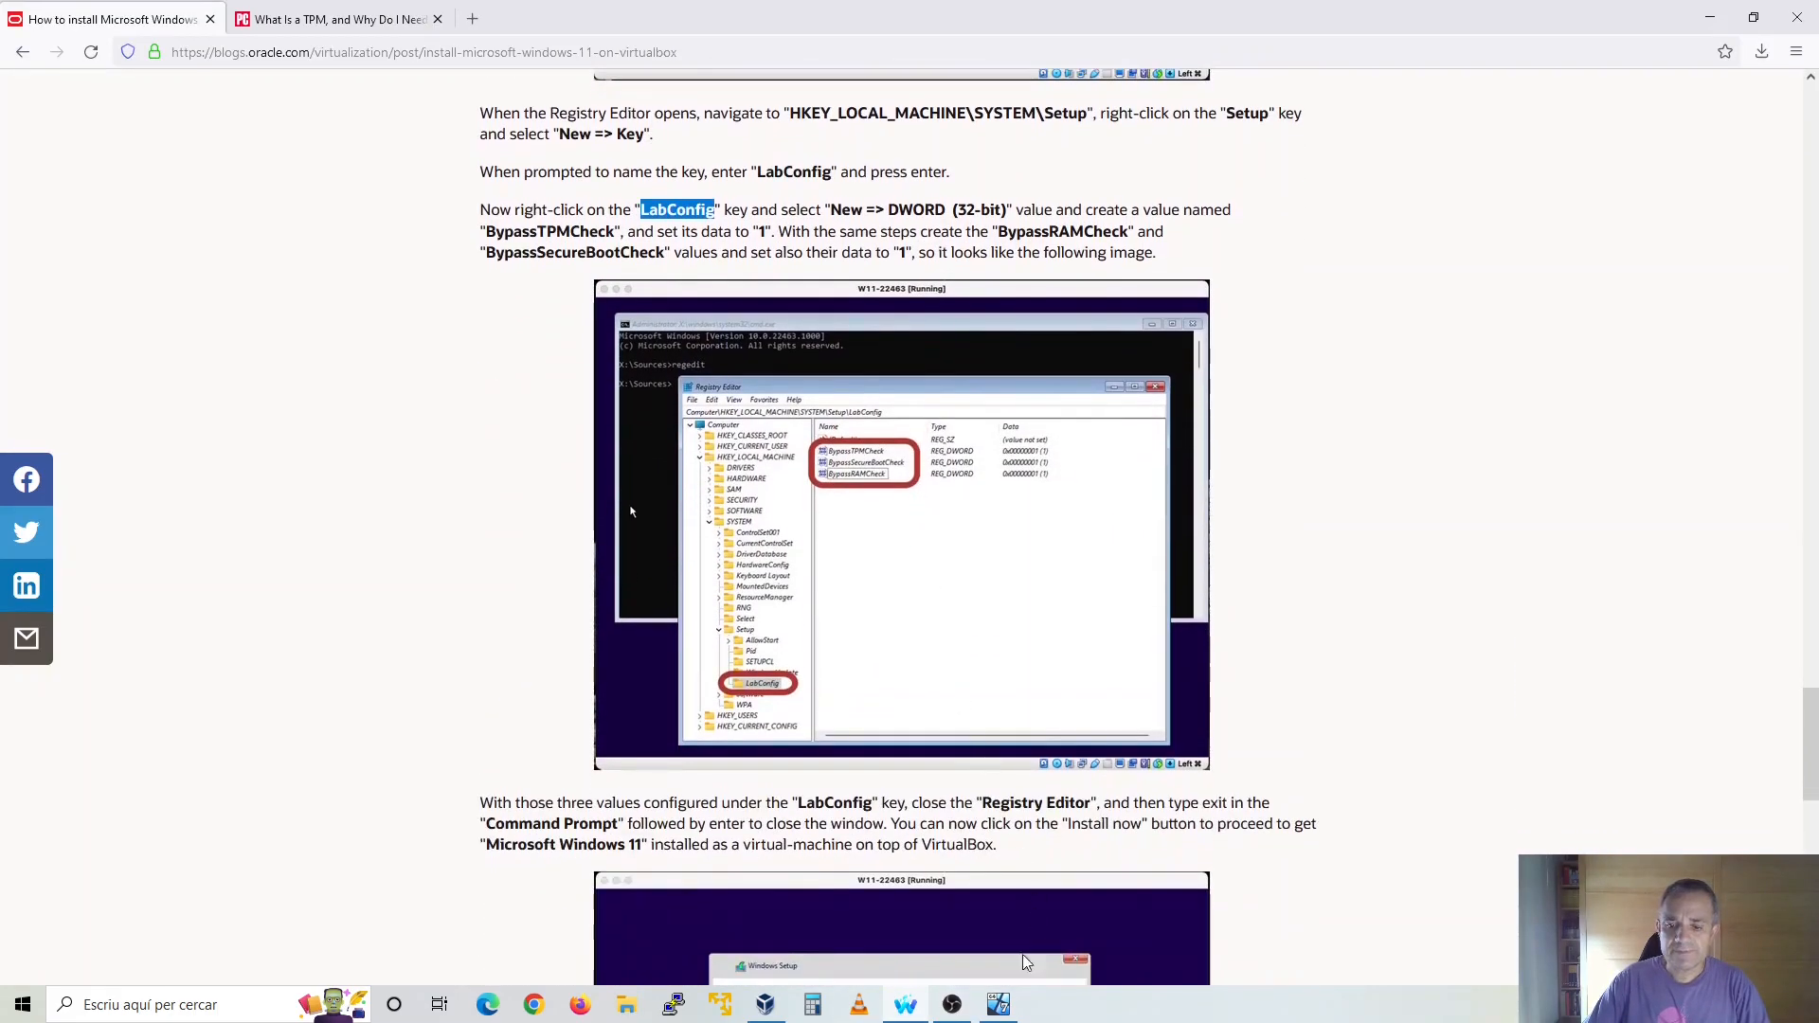
Return to the W11 machine, open a command prompt over Windows Setup and launch the Registry Editor with regedit
left_click(1000, 1006)
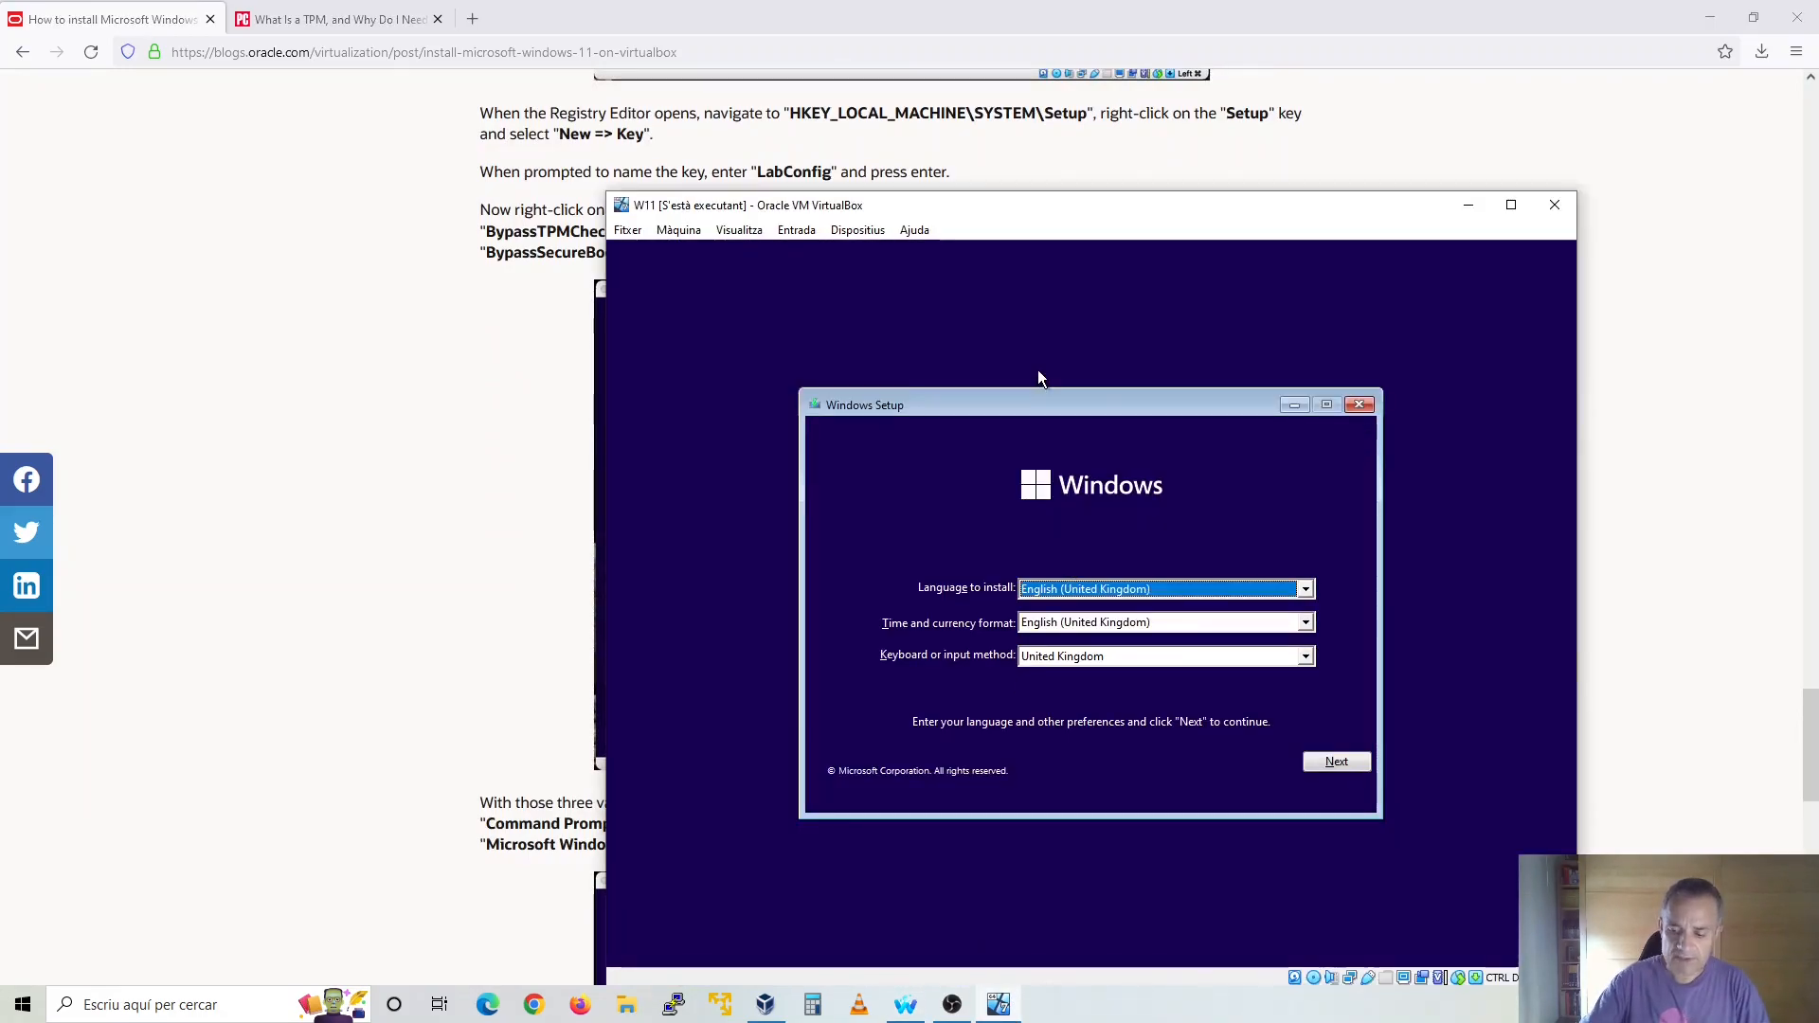
key("shift+F10")
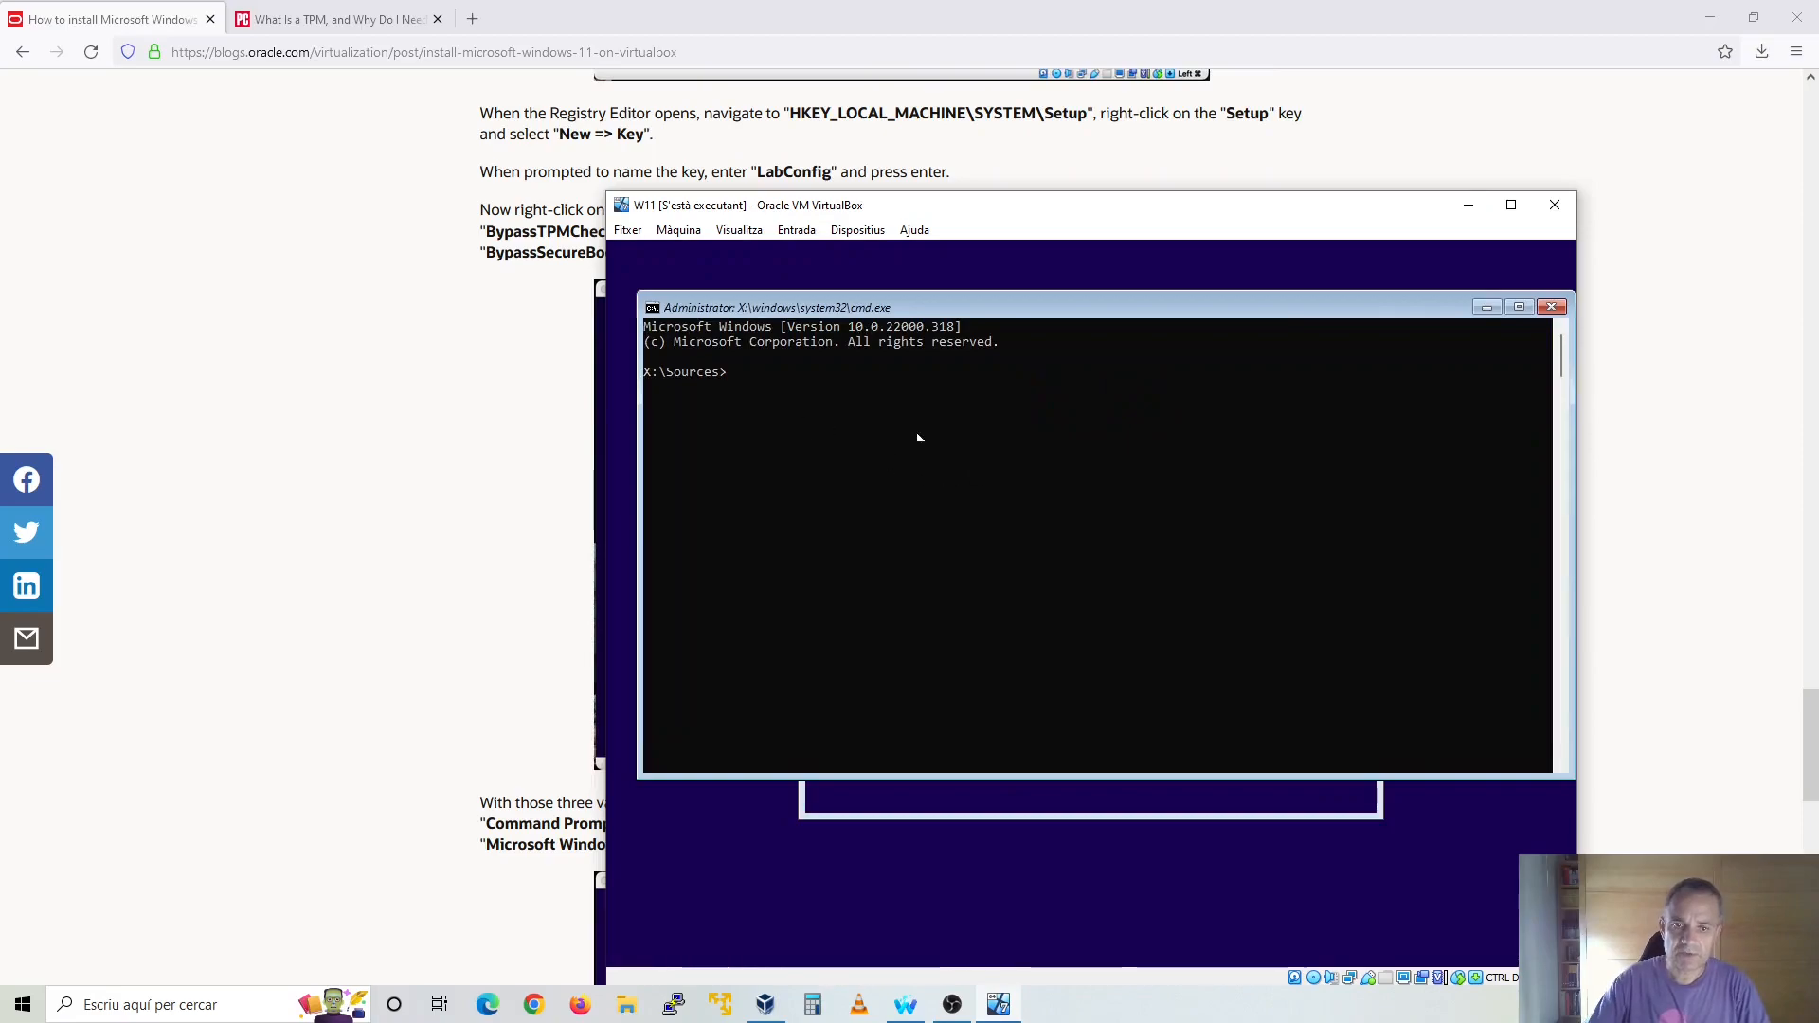
type("regedit")
key("Return")
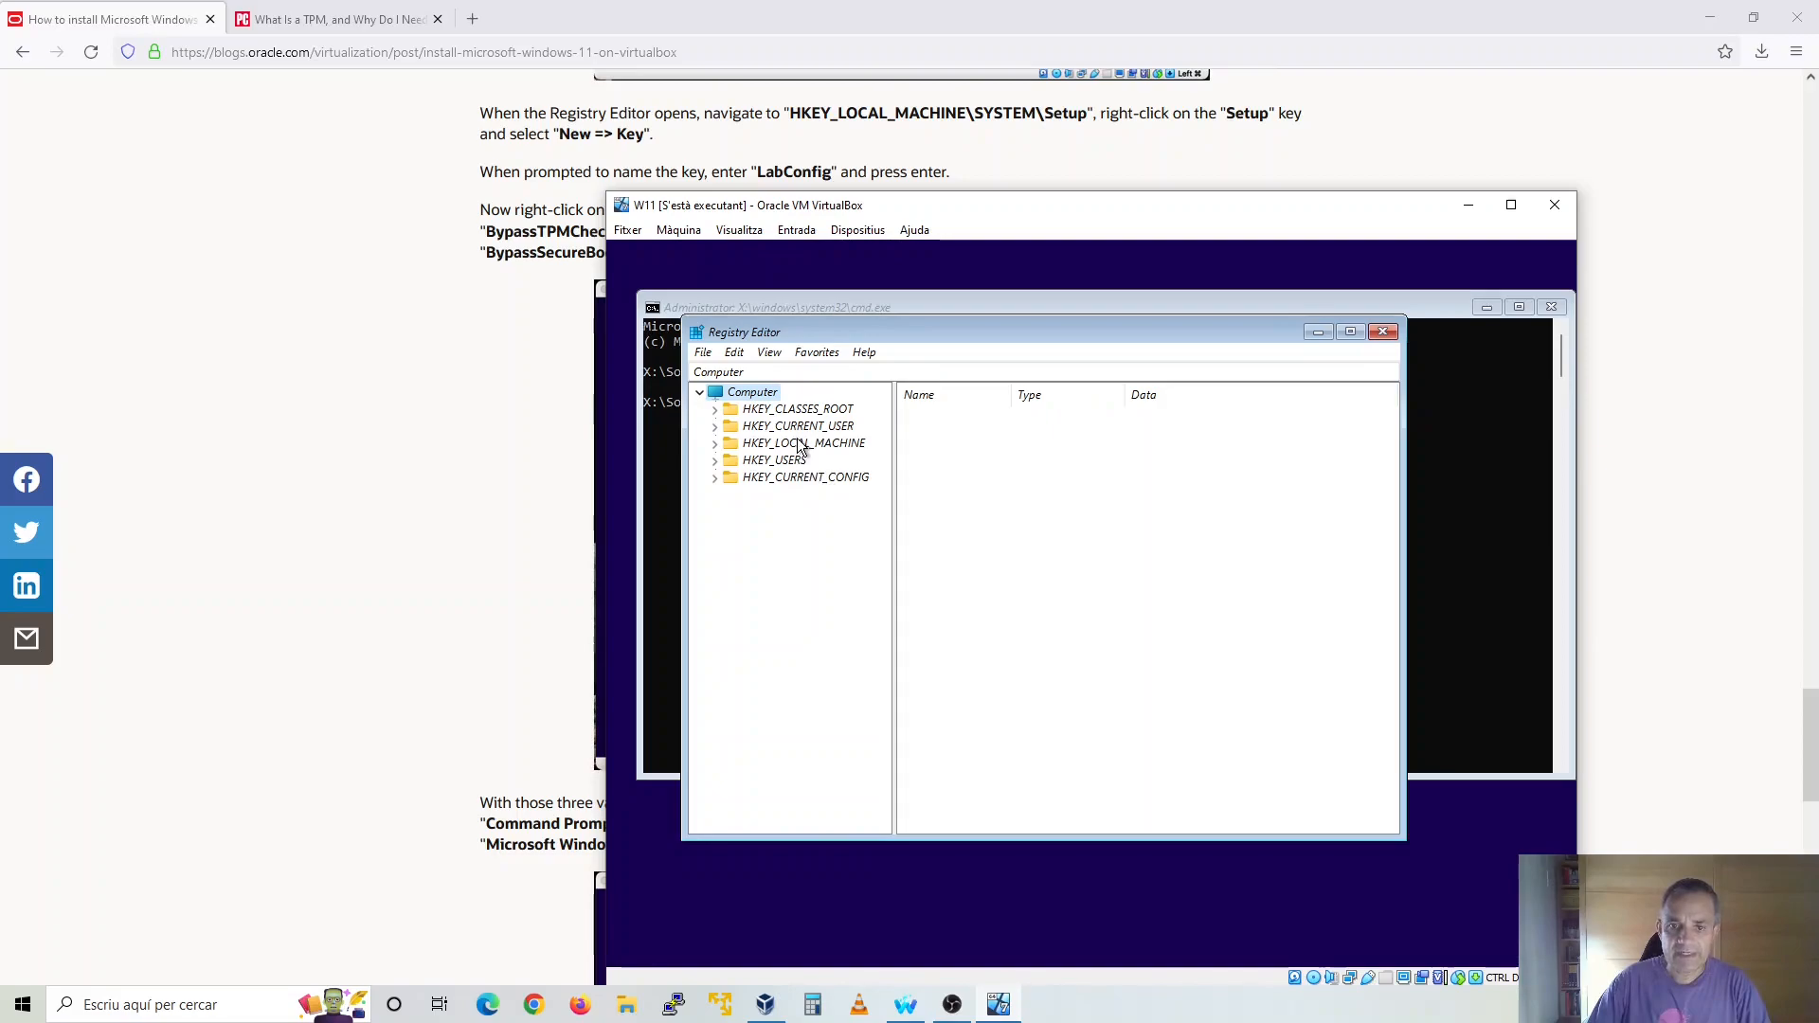
Create a new key named LabConfig under HKEY_LOCAL_MACHINE\SYSTEM\Setup in the registry
left_click(715, 444)
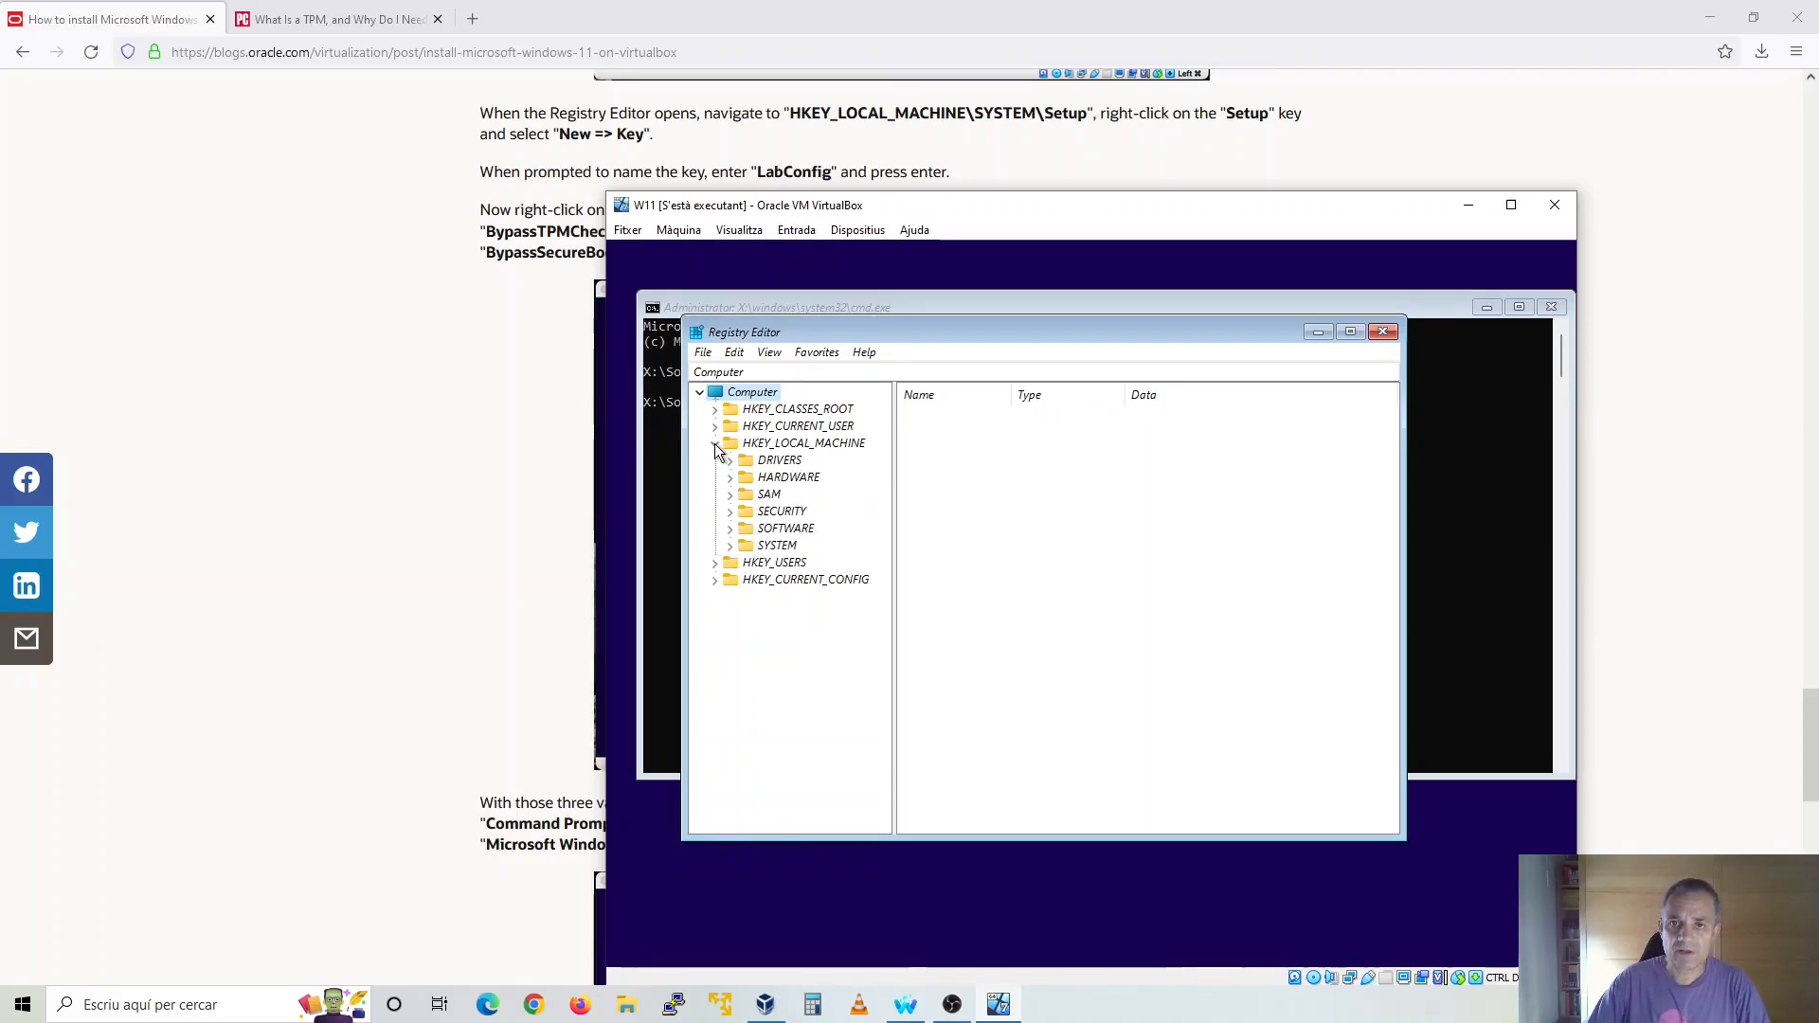
left_click(730, 548)
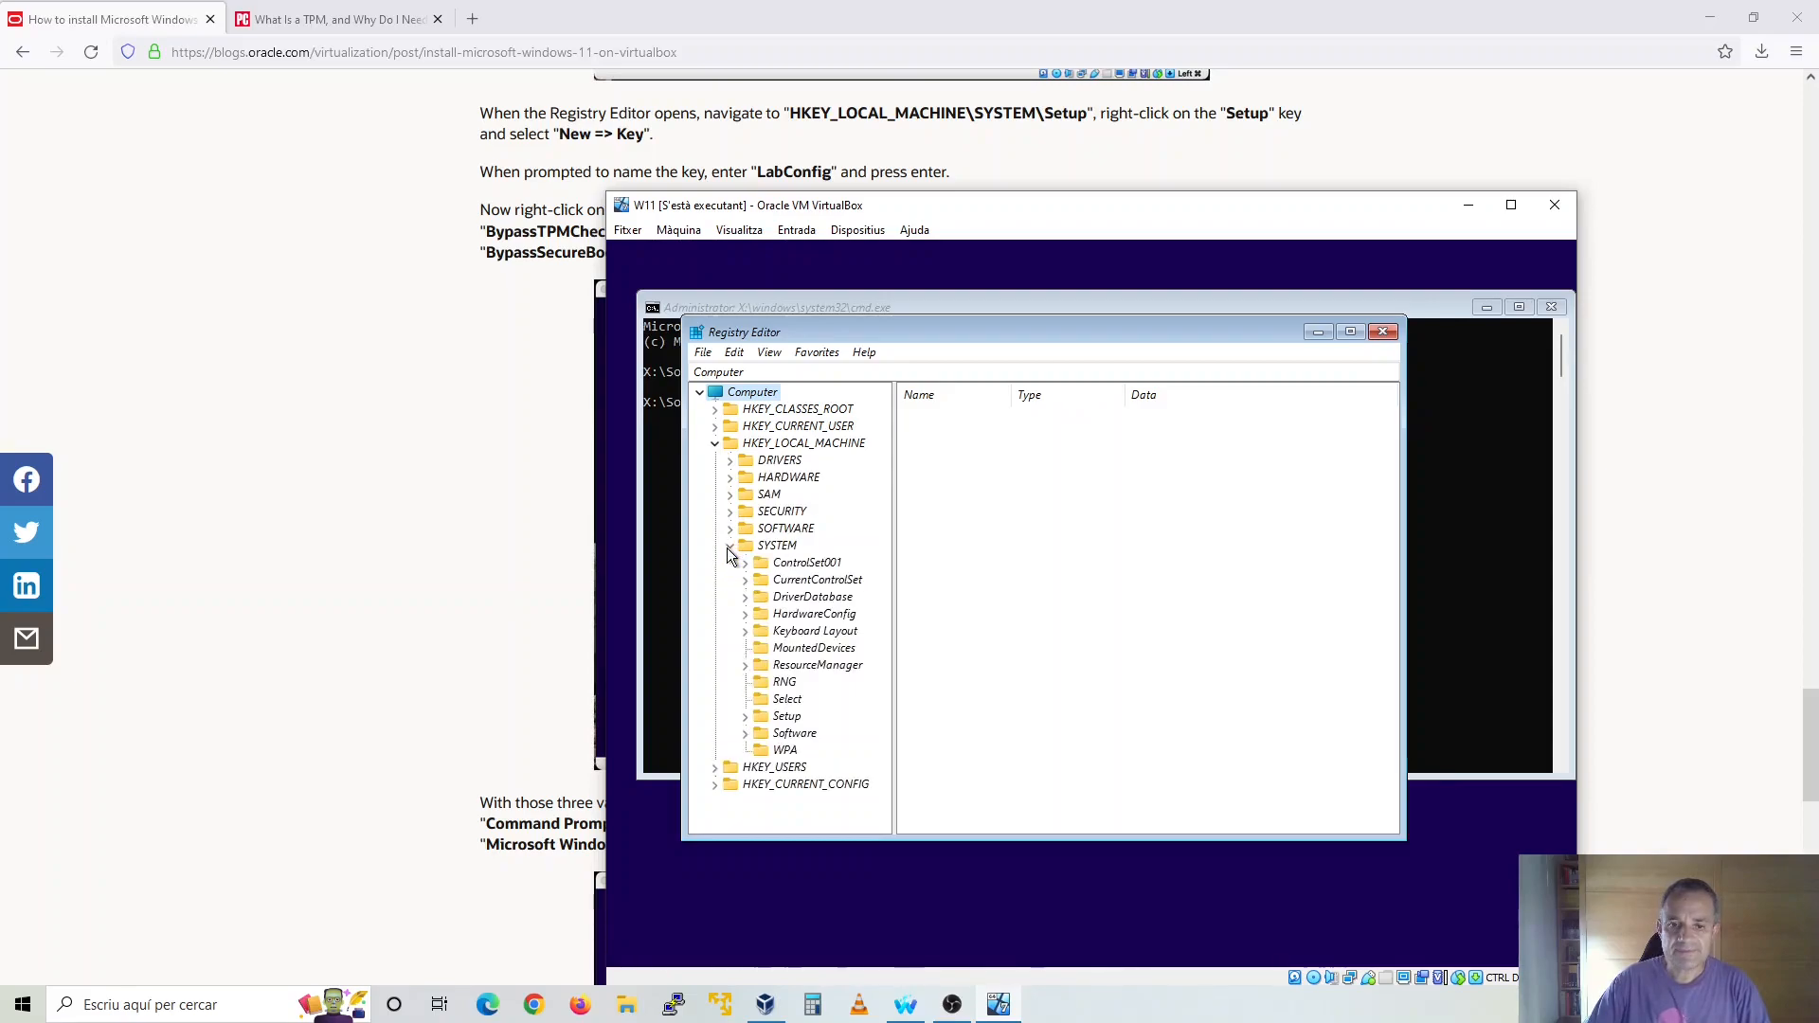
left_click(792, 718)
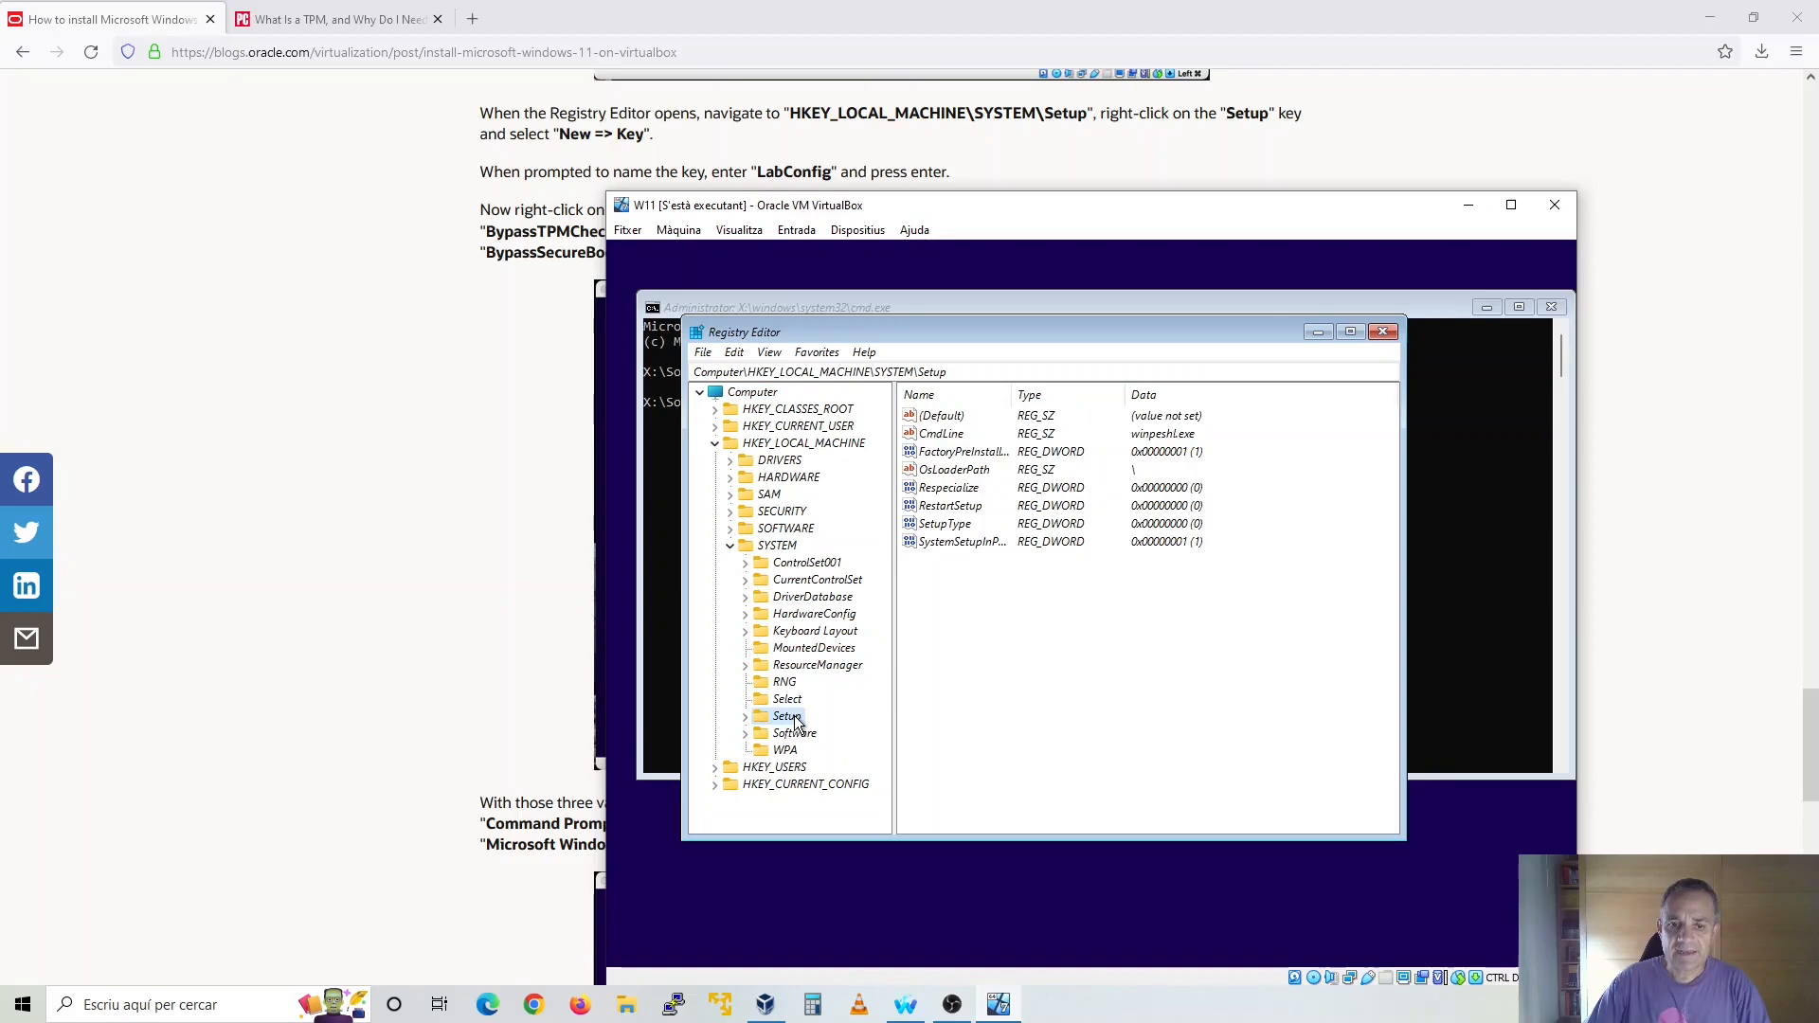
right_click(795, 722)
mouse_move(851, 748)
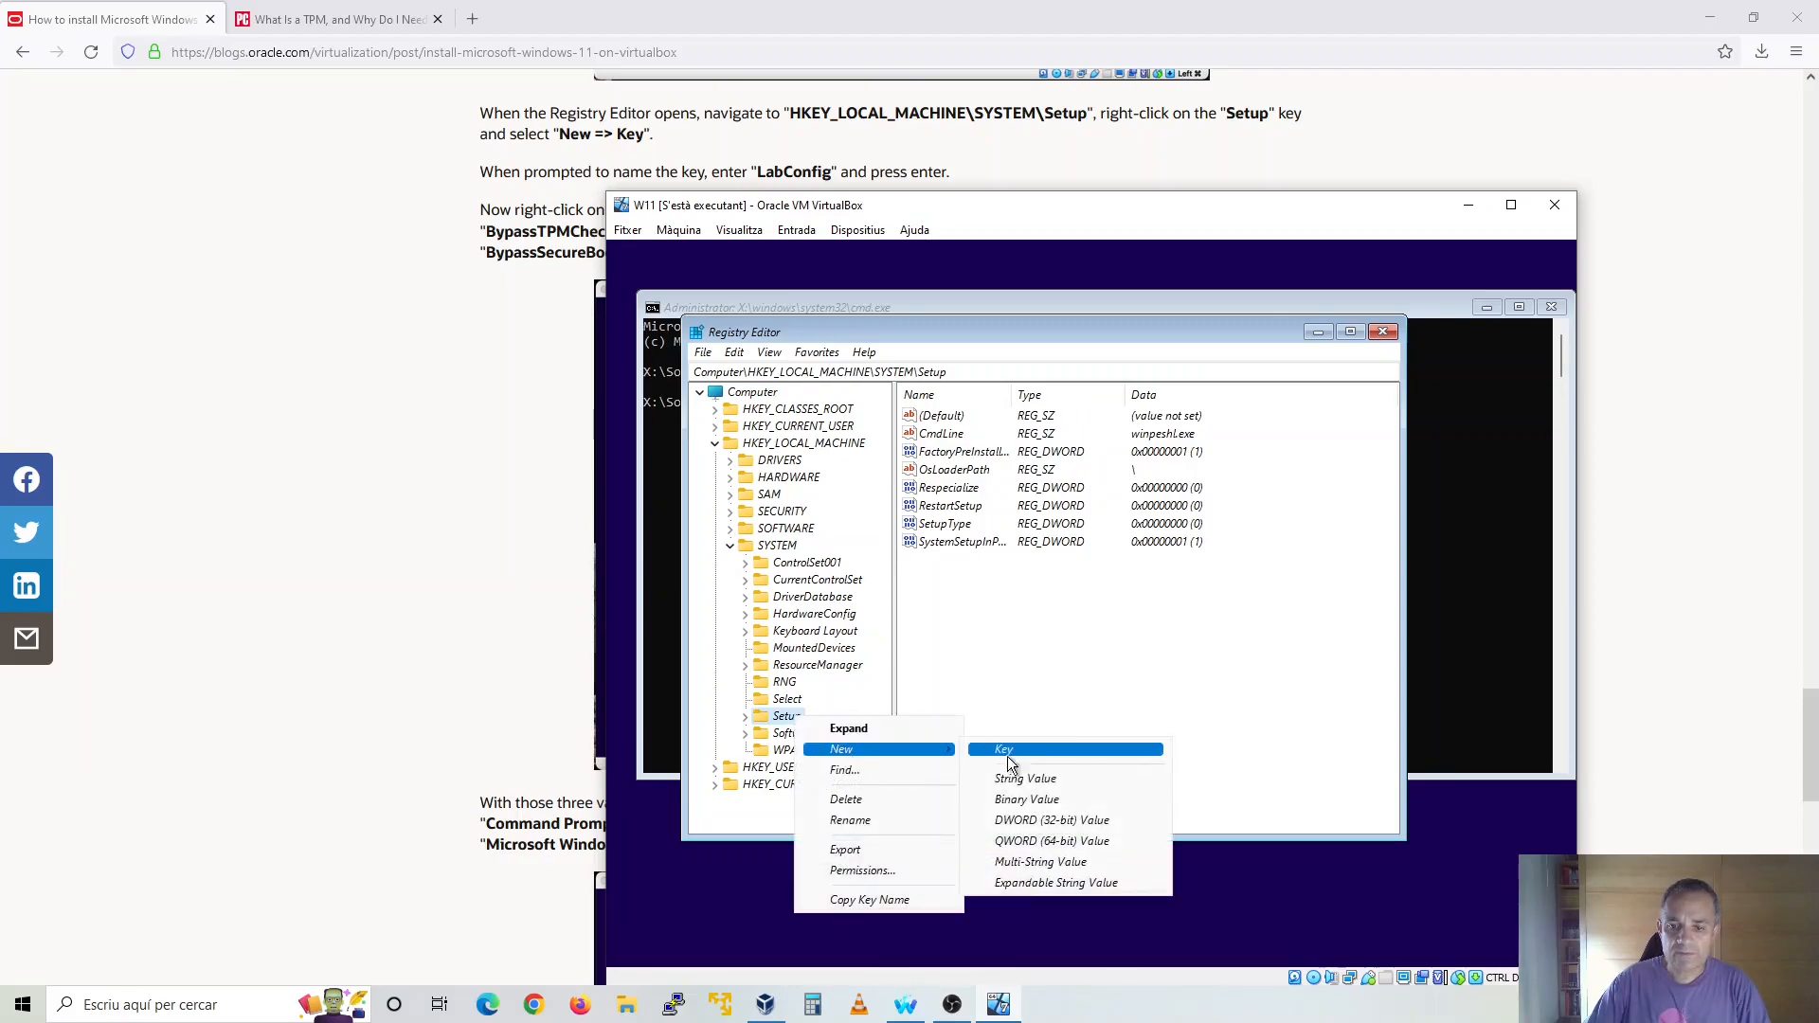
left_click(1084, 756)
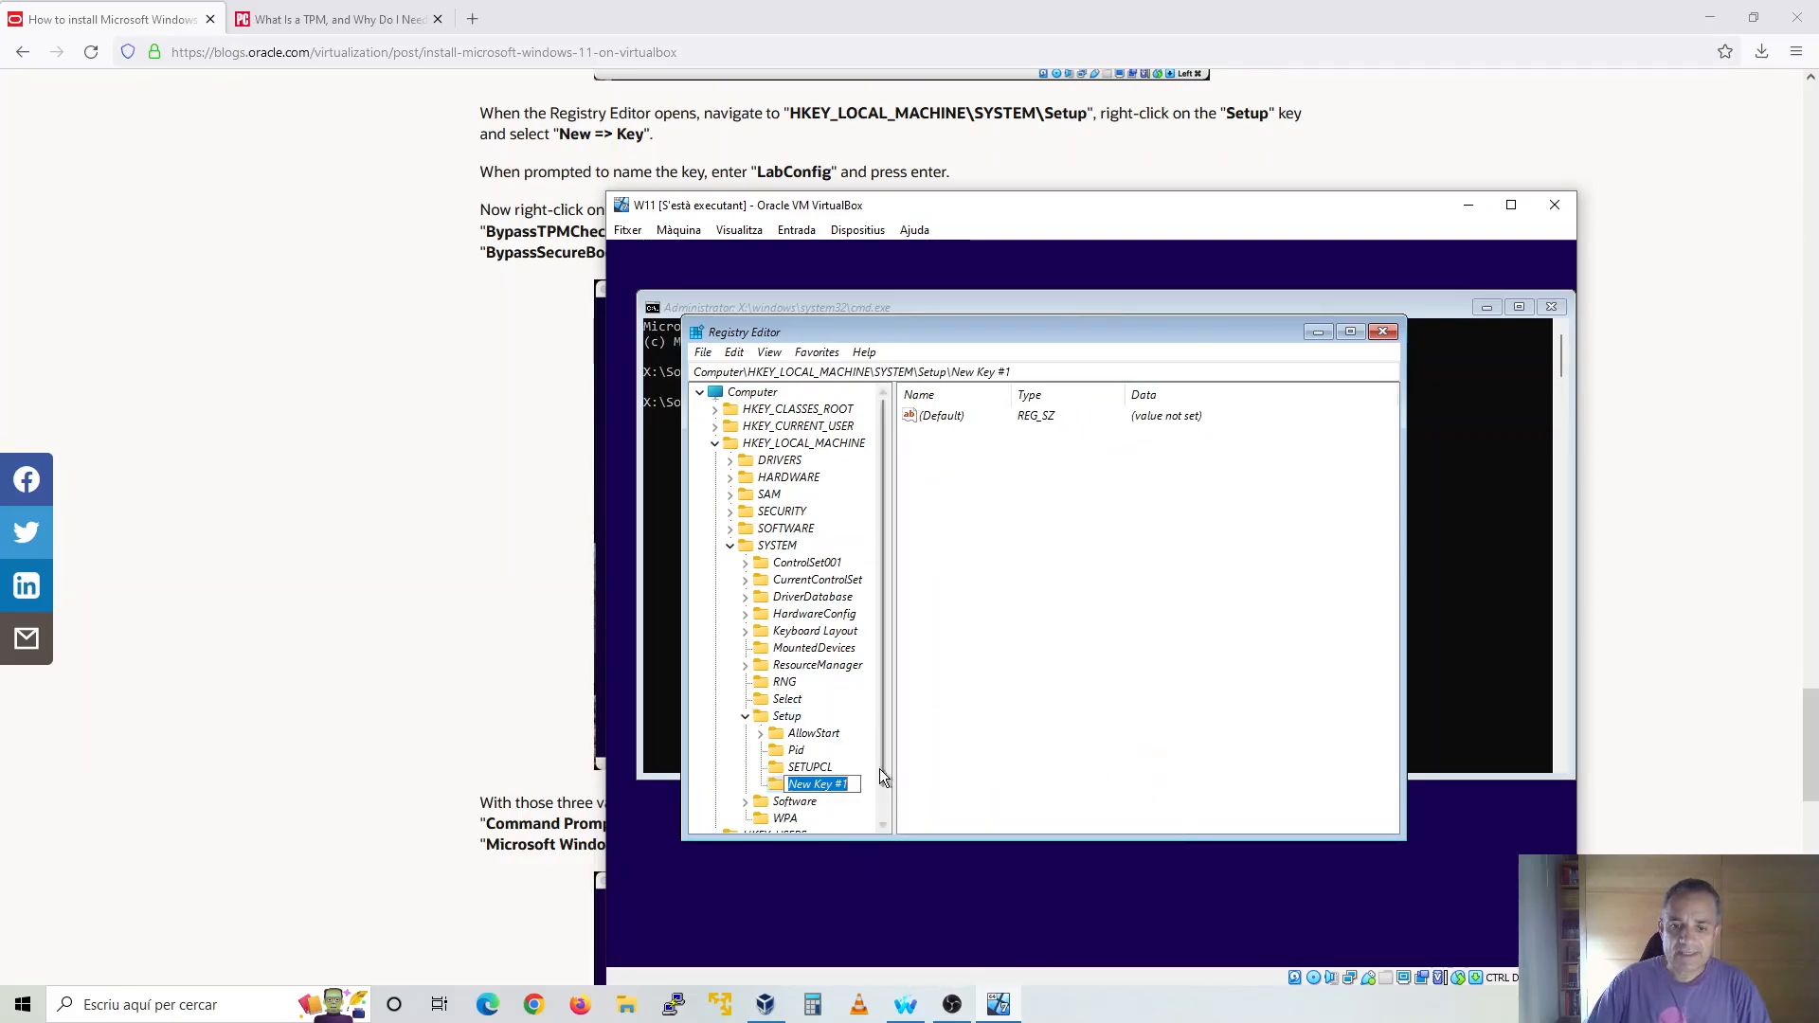
type("LabConfig")
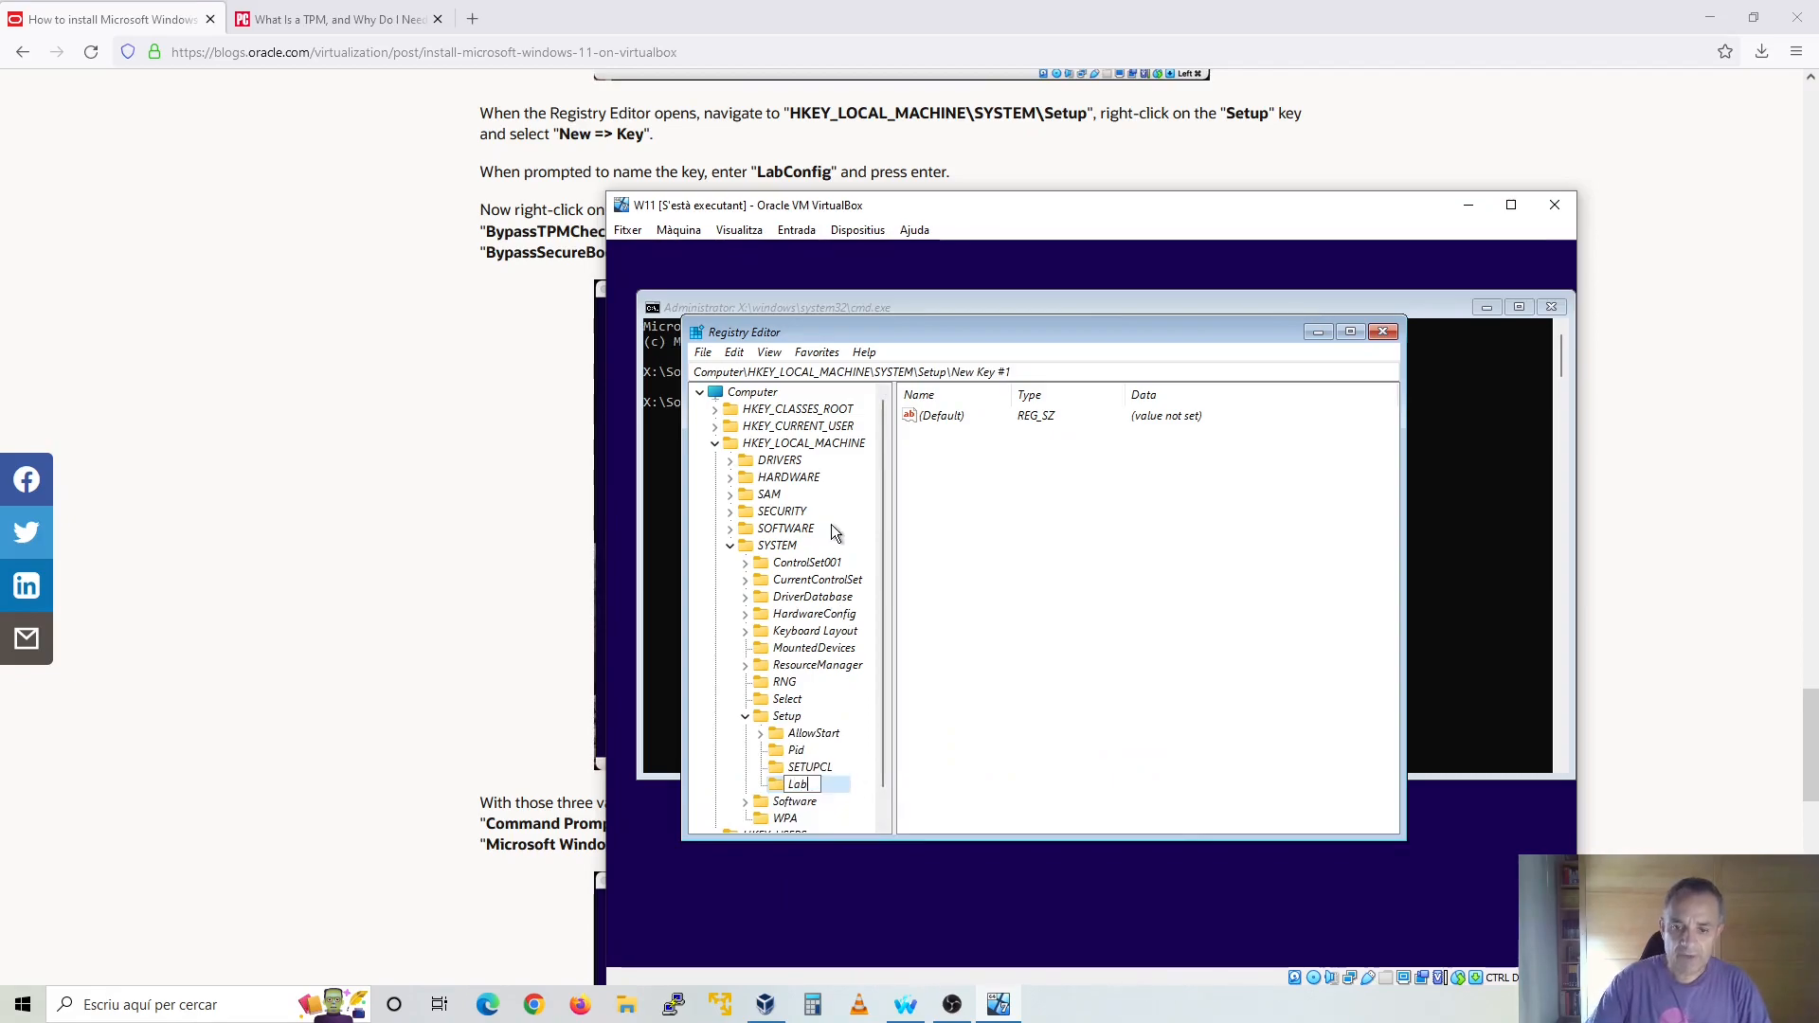
key("Return")
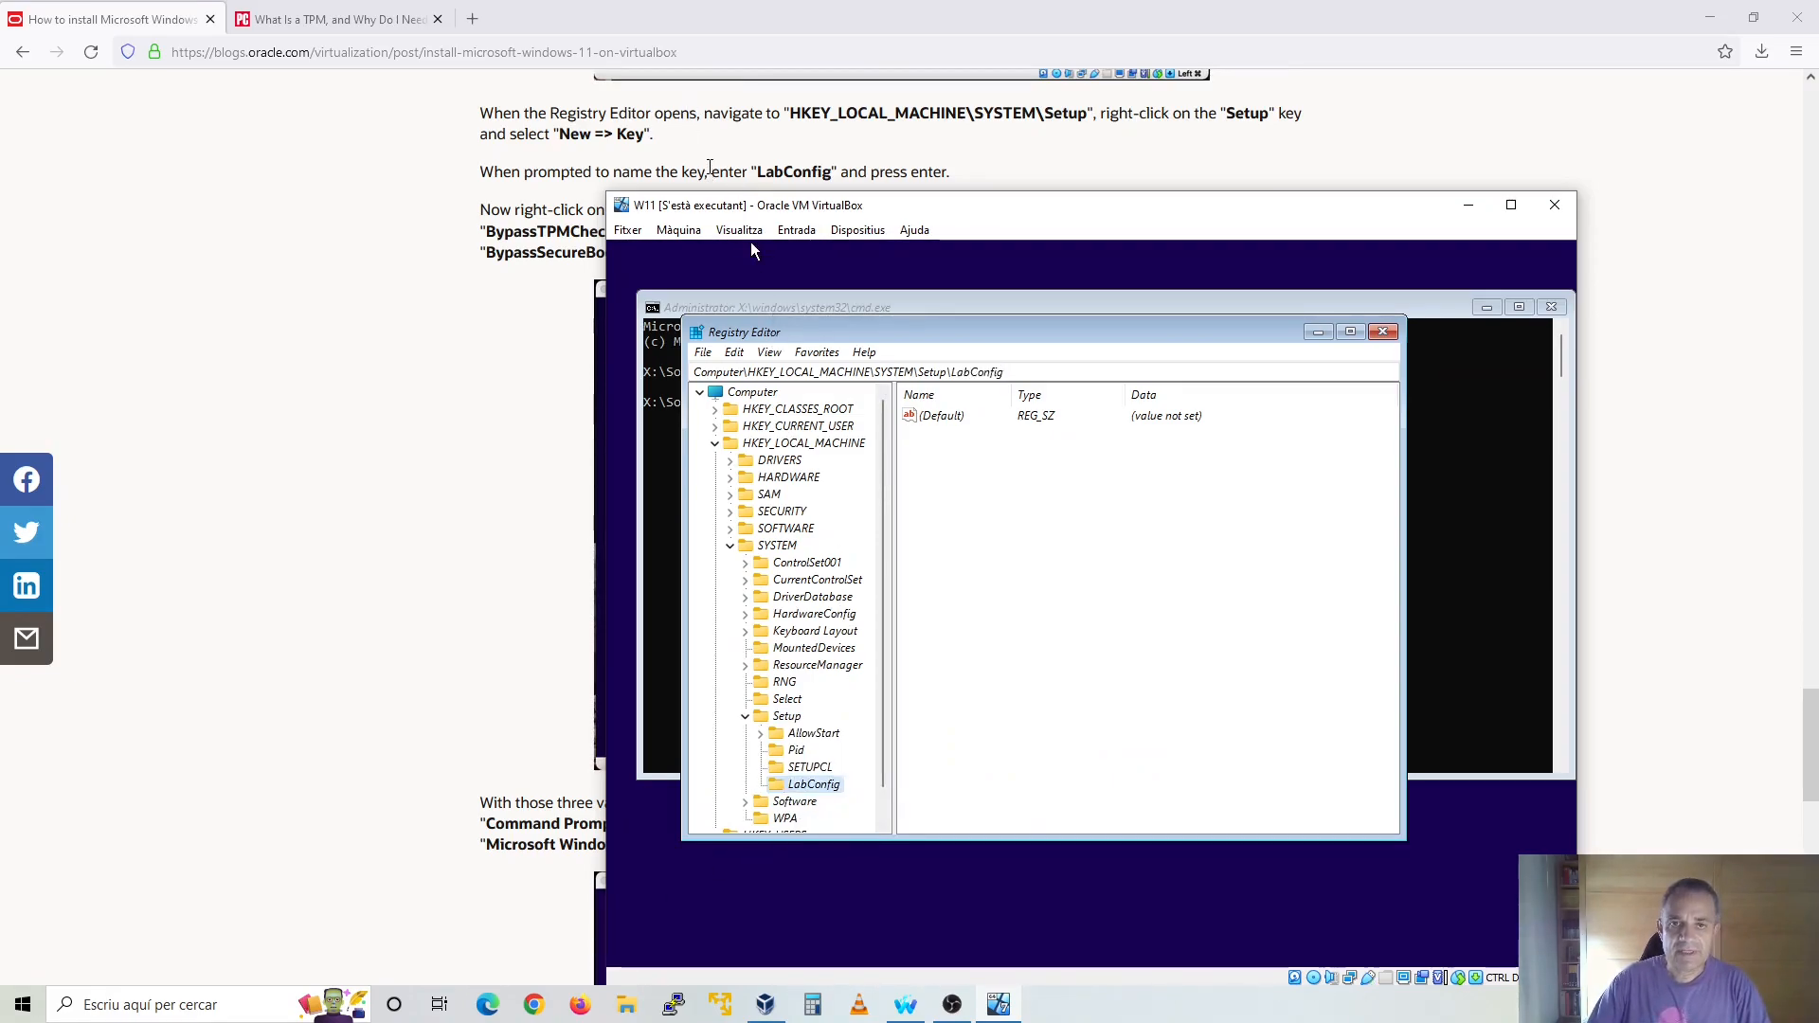
Add a 32-bit DWORD value named BypassTPMCheck to the LabConfig key and set its data to 1
scroll(703, 165, "down", 1)
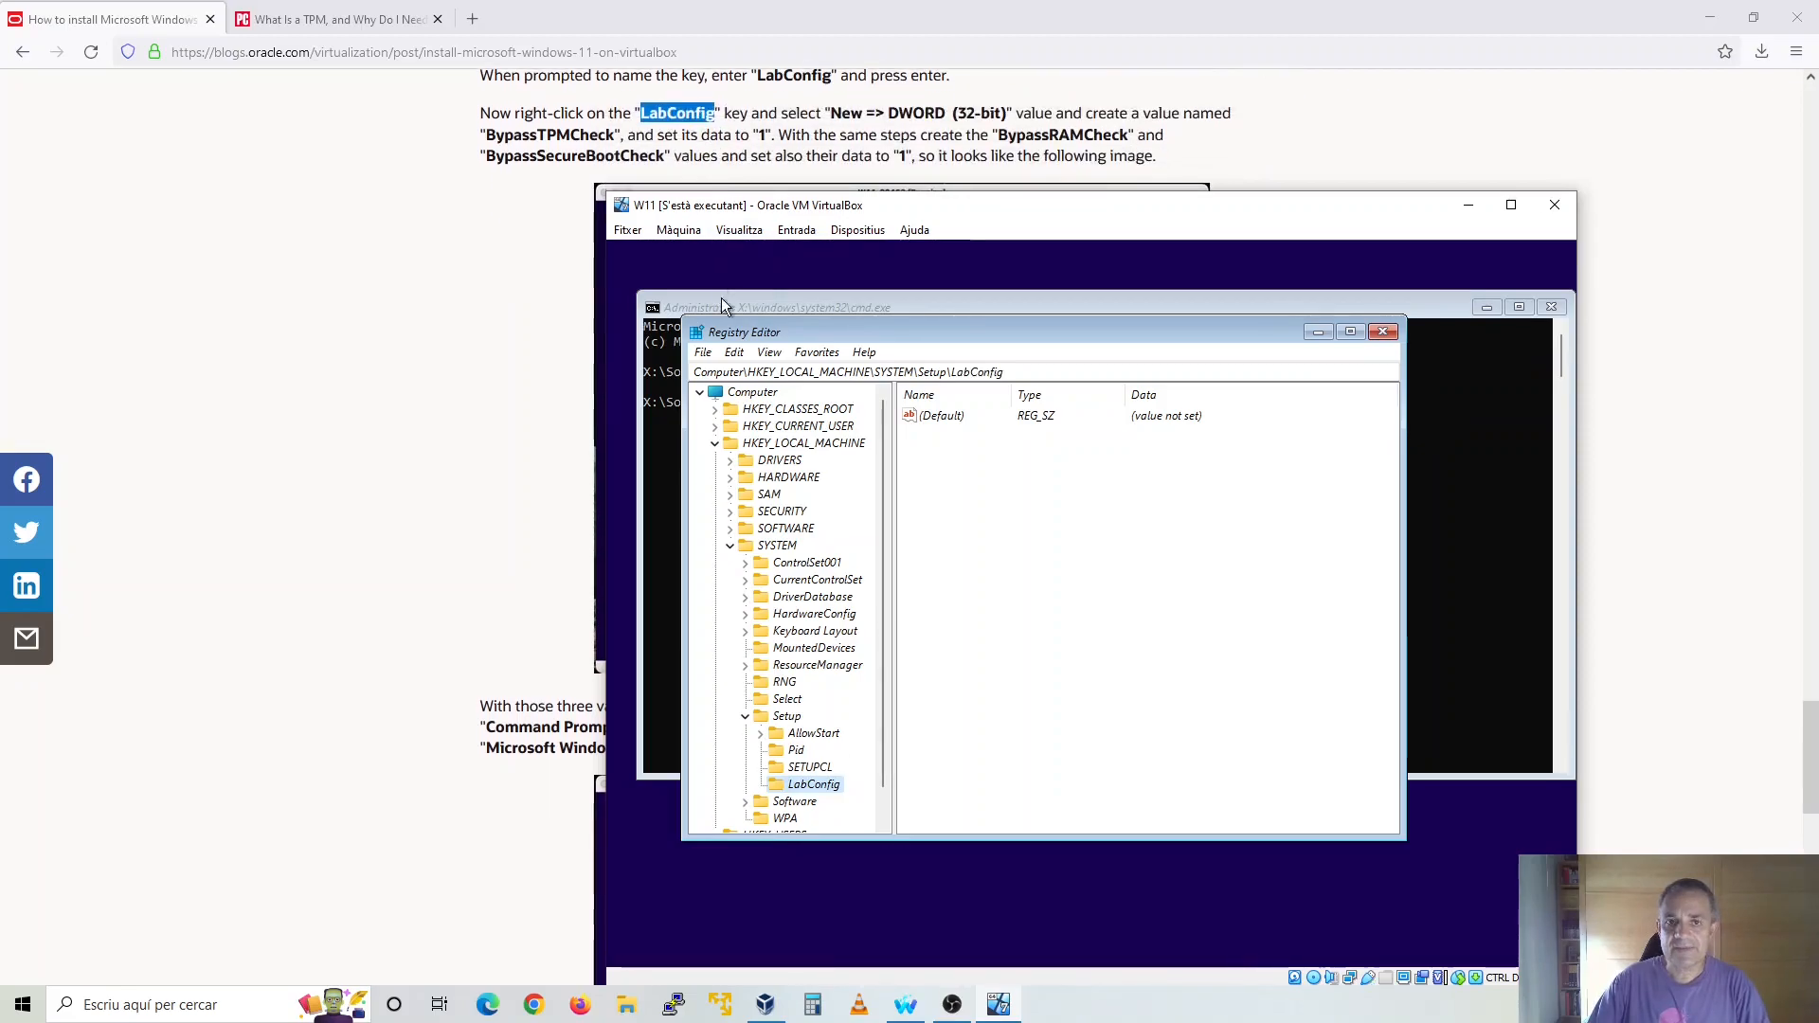
right_click(839, 786)
mouse_move(930, 622)
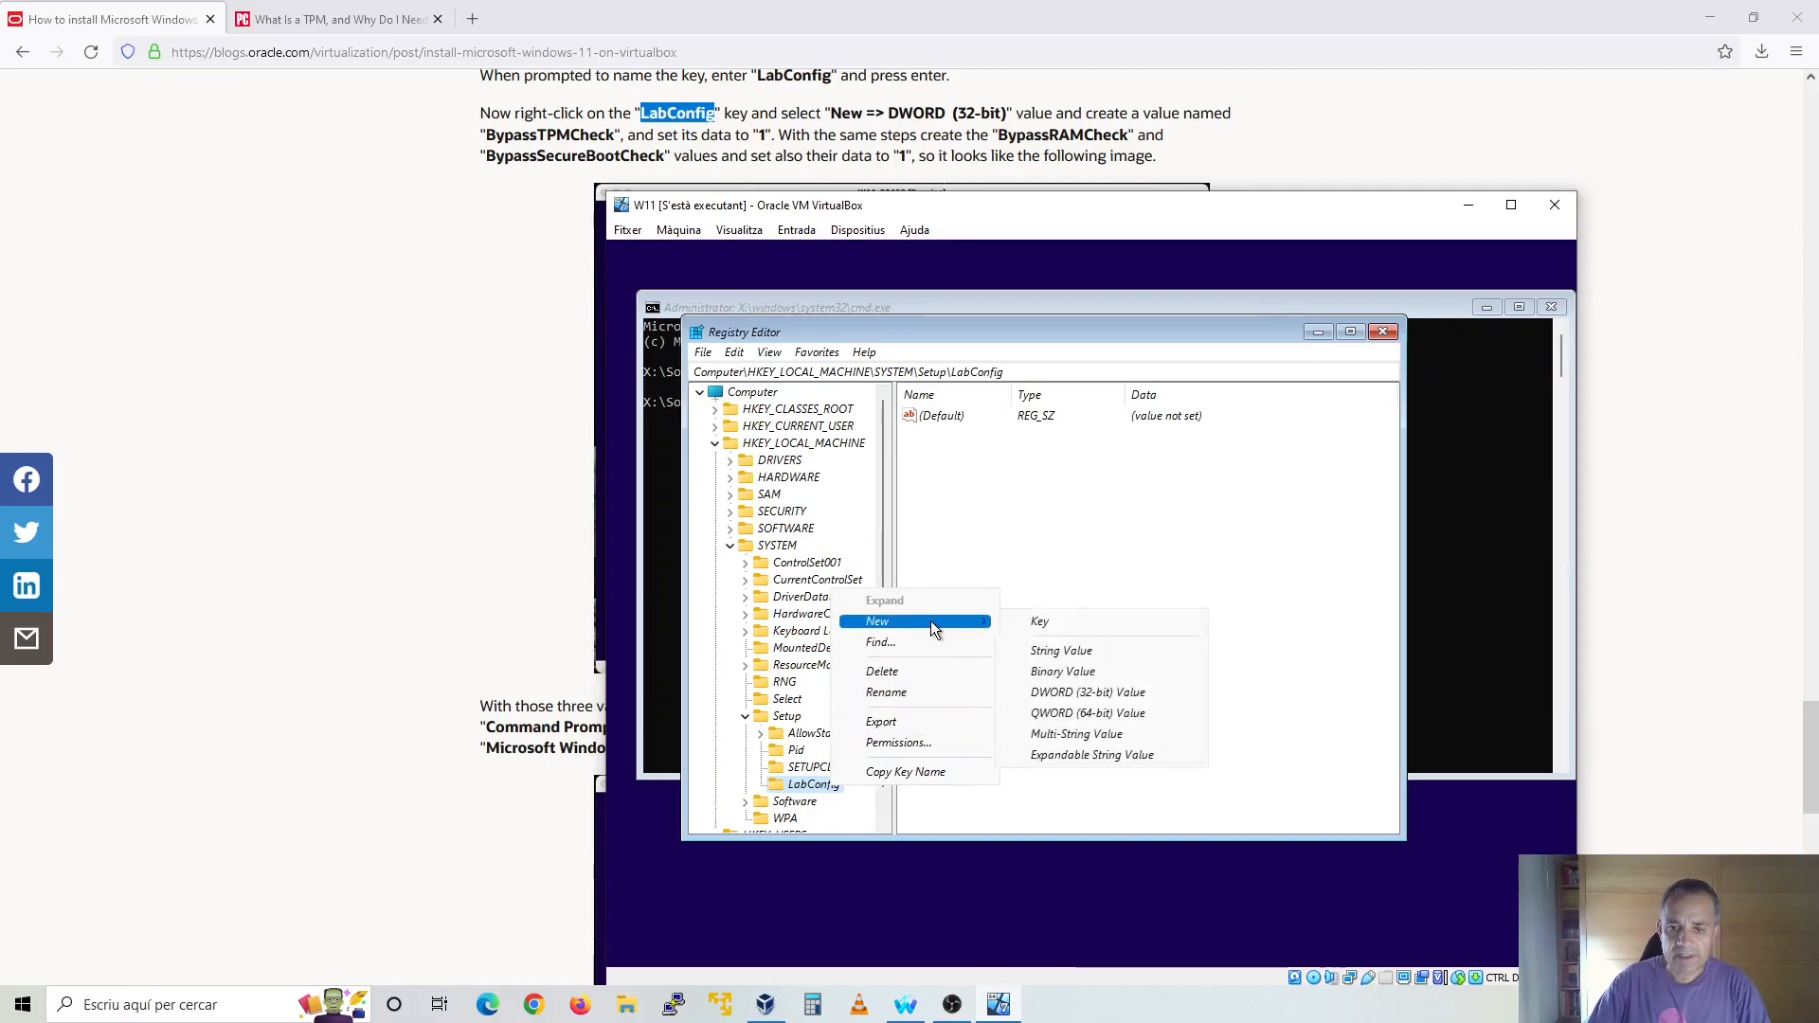
left_click(1061, 687)
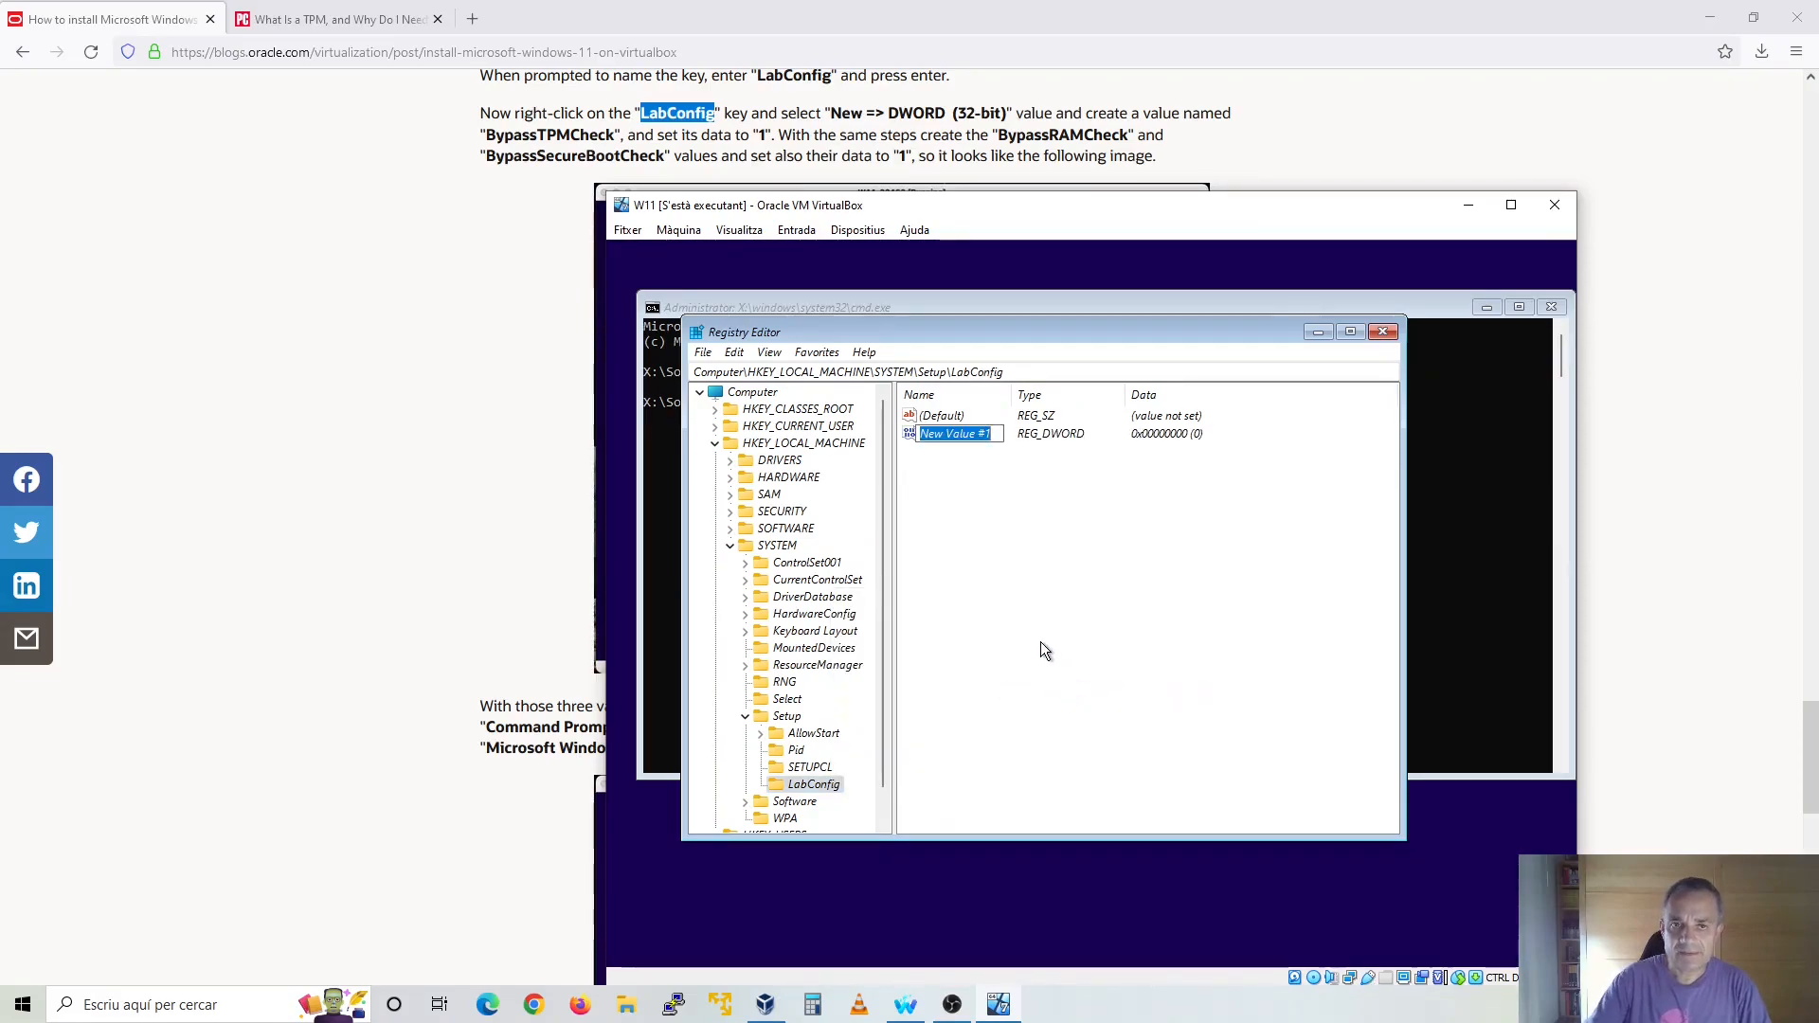
type("Byp")
type("assTP")
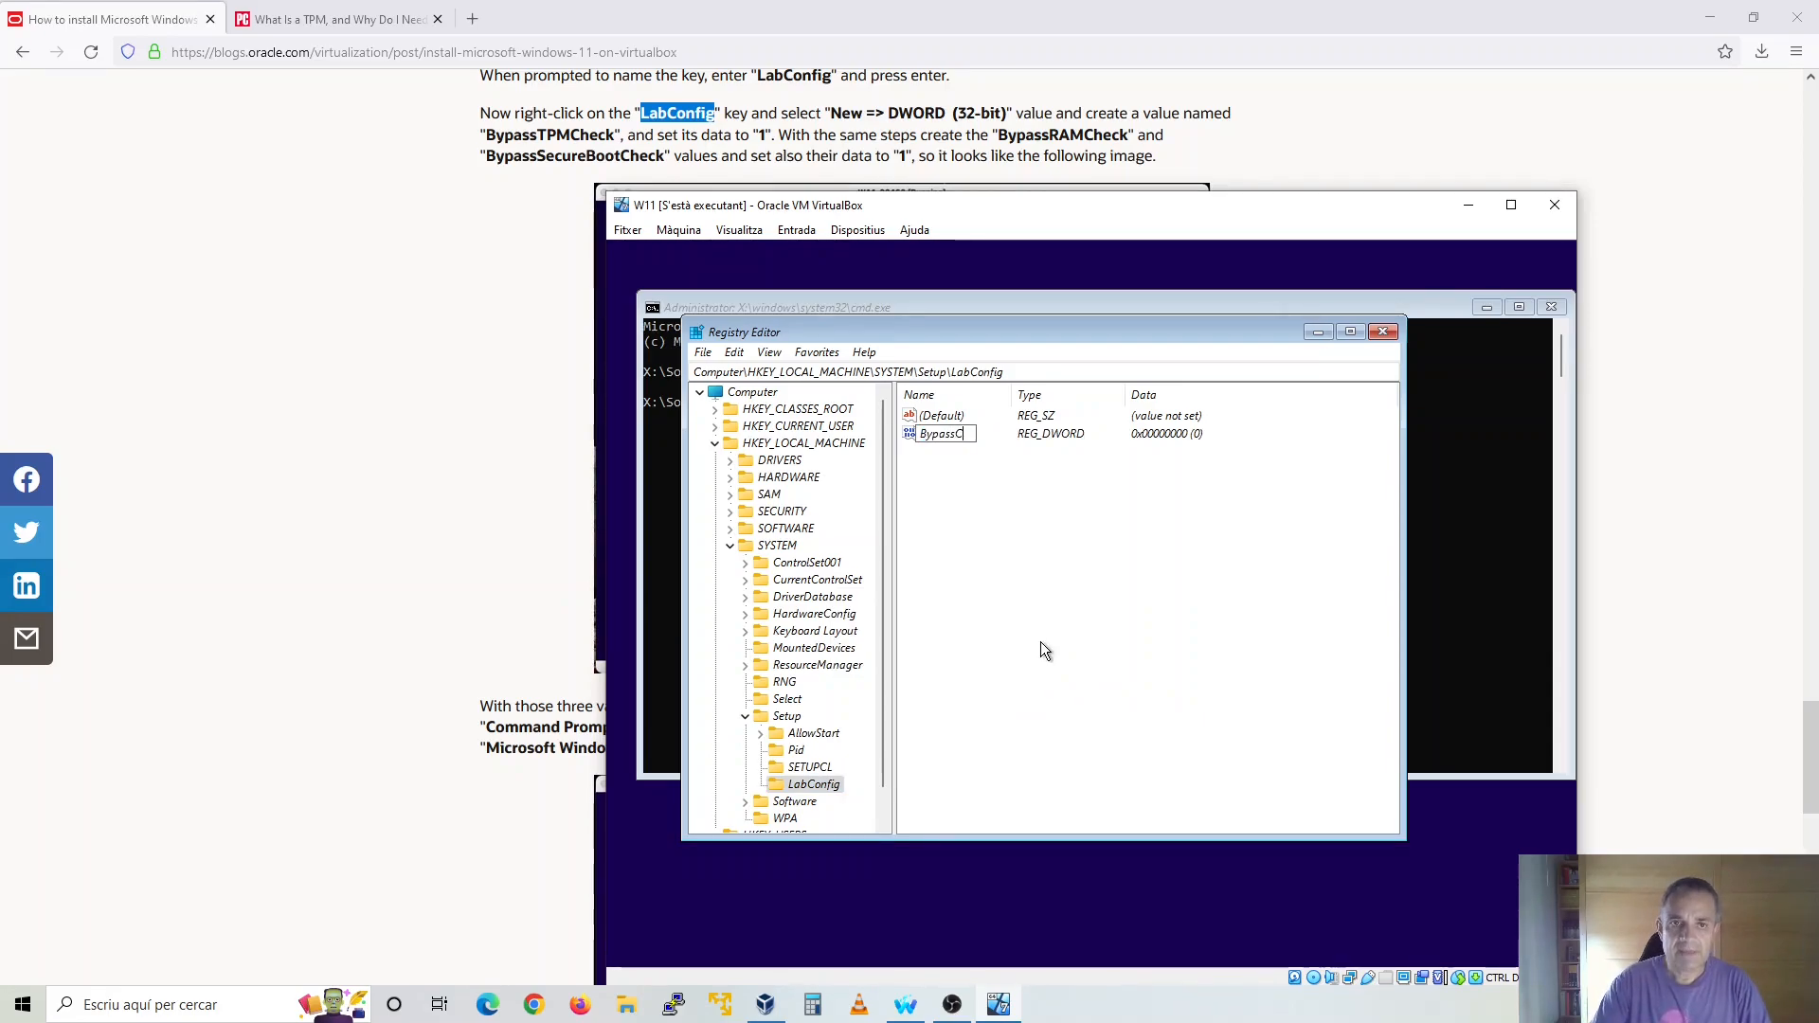
type("MCheck")
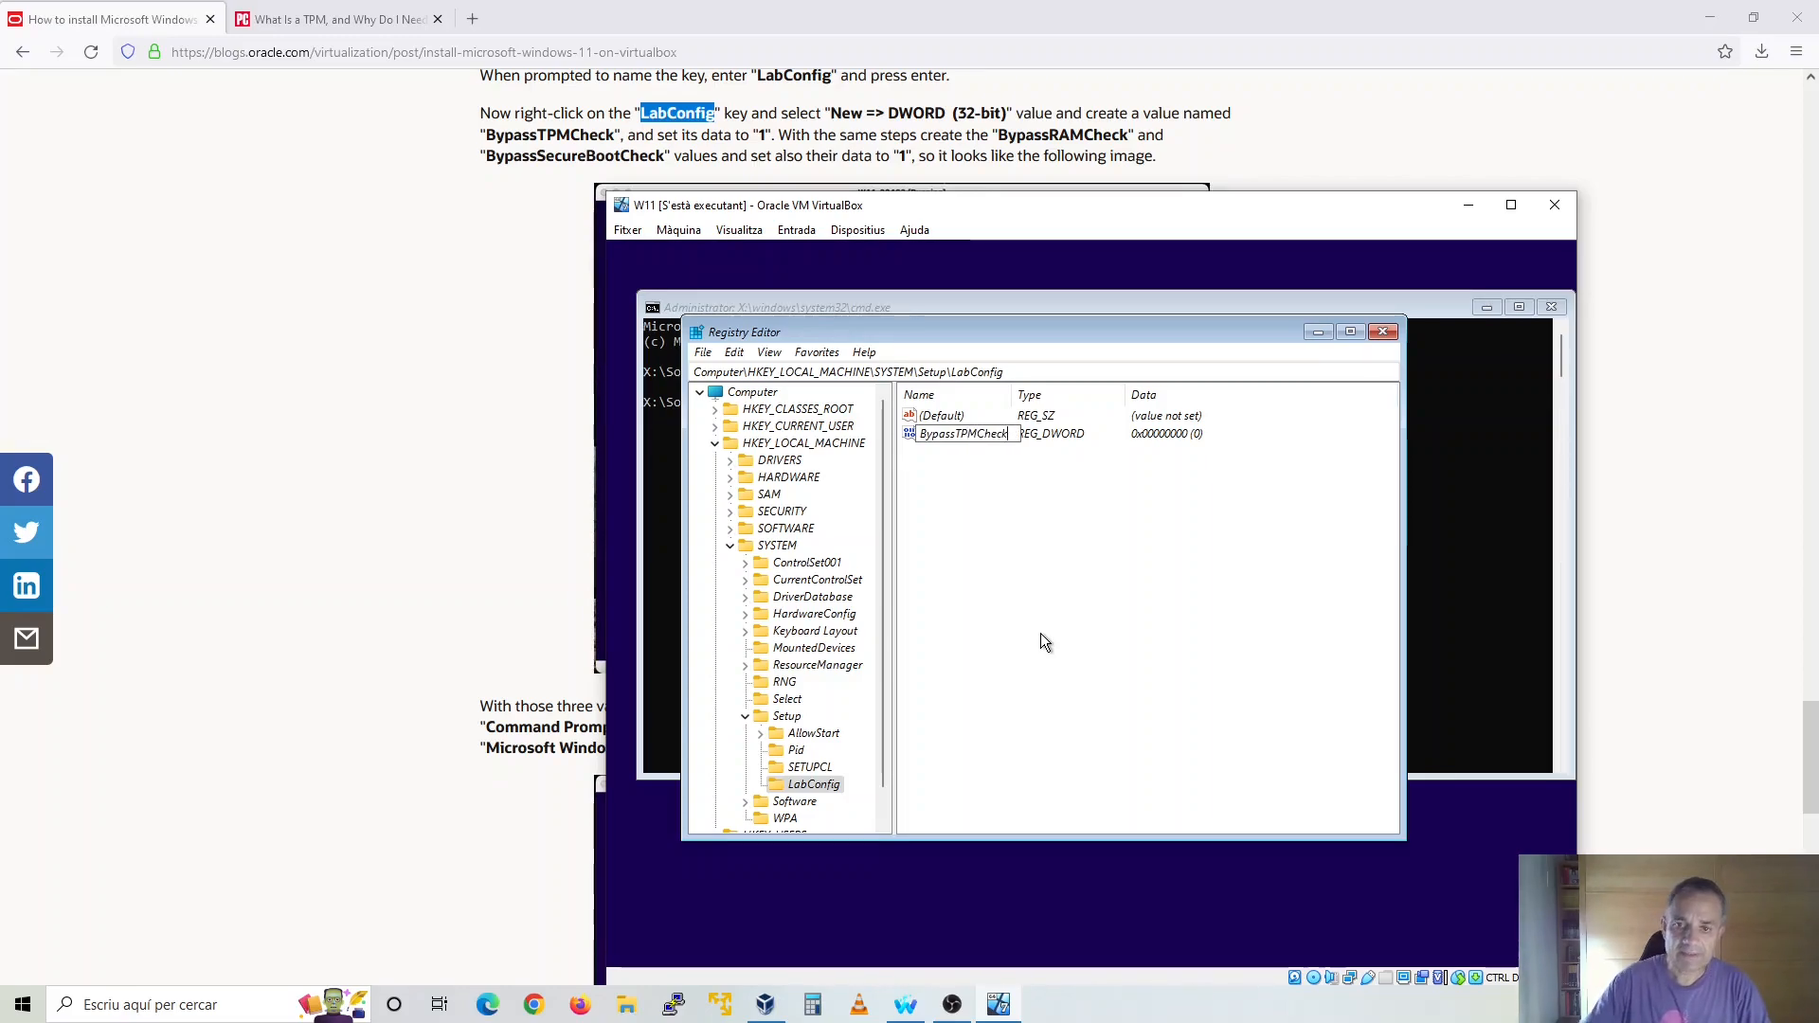
key("Return")
double_click(981, 433)
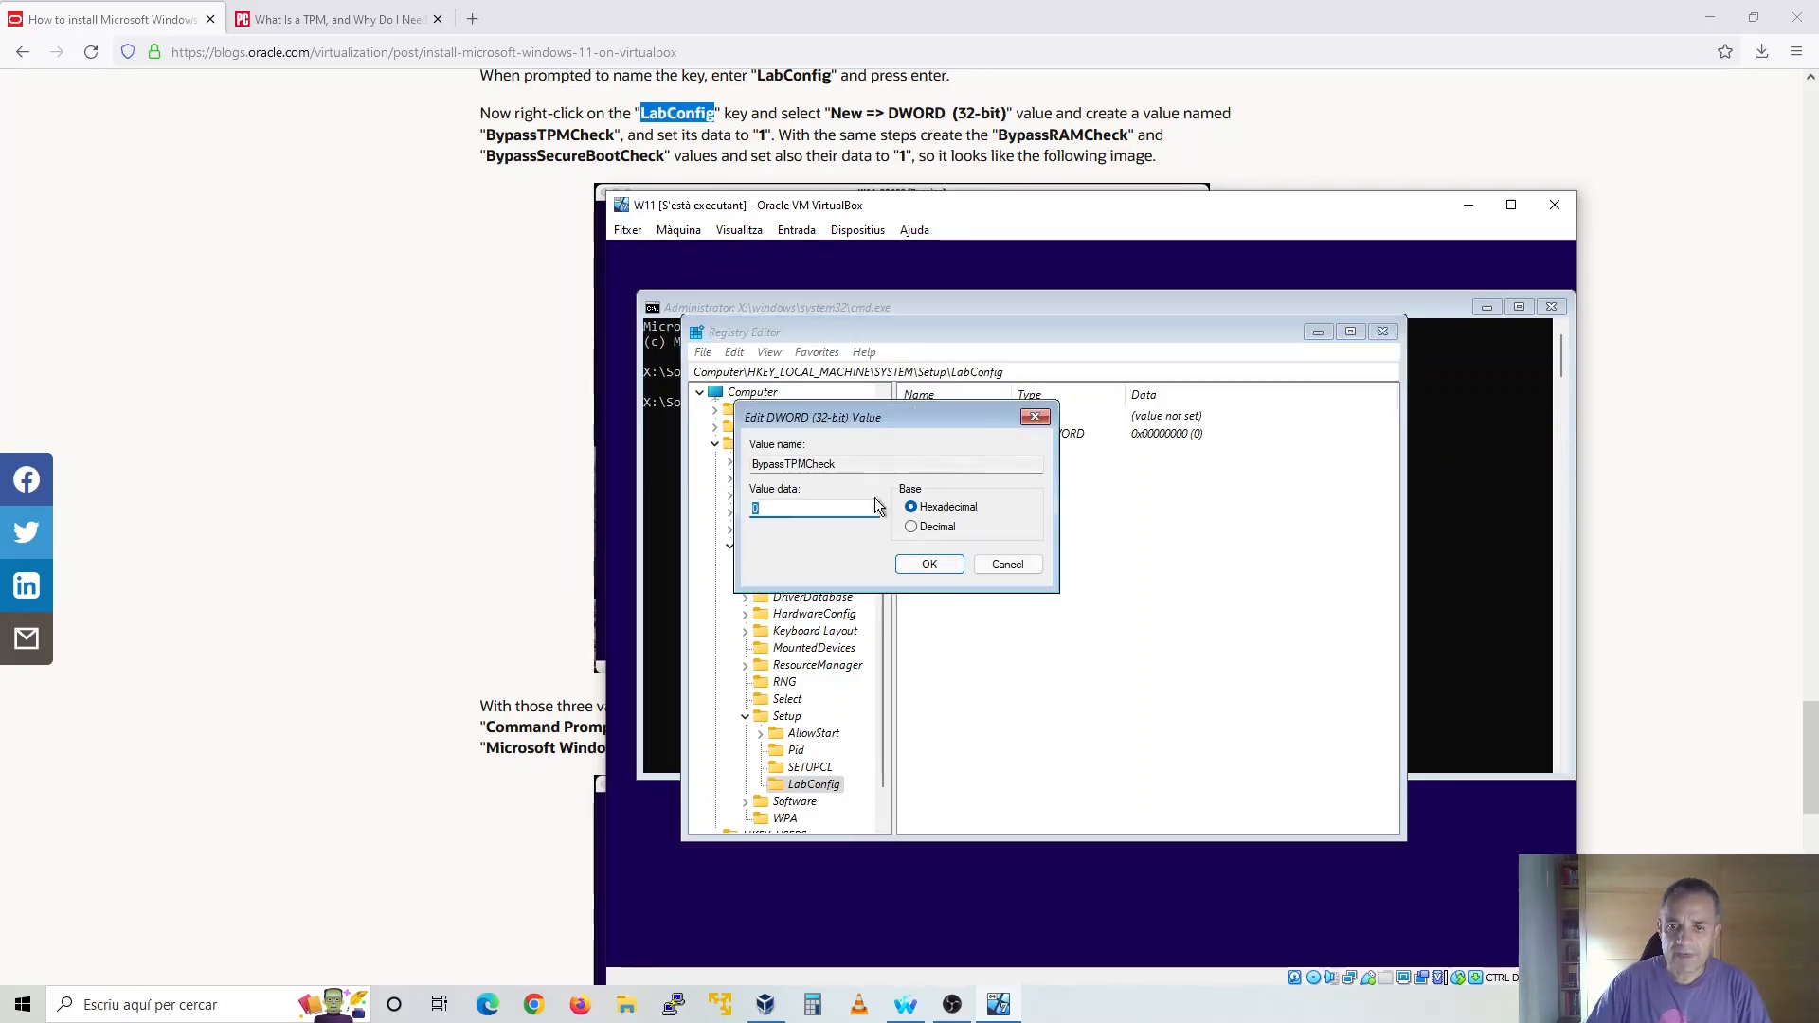
left_click(927, 565)
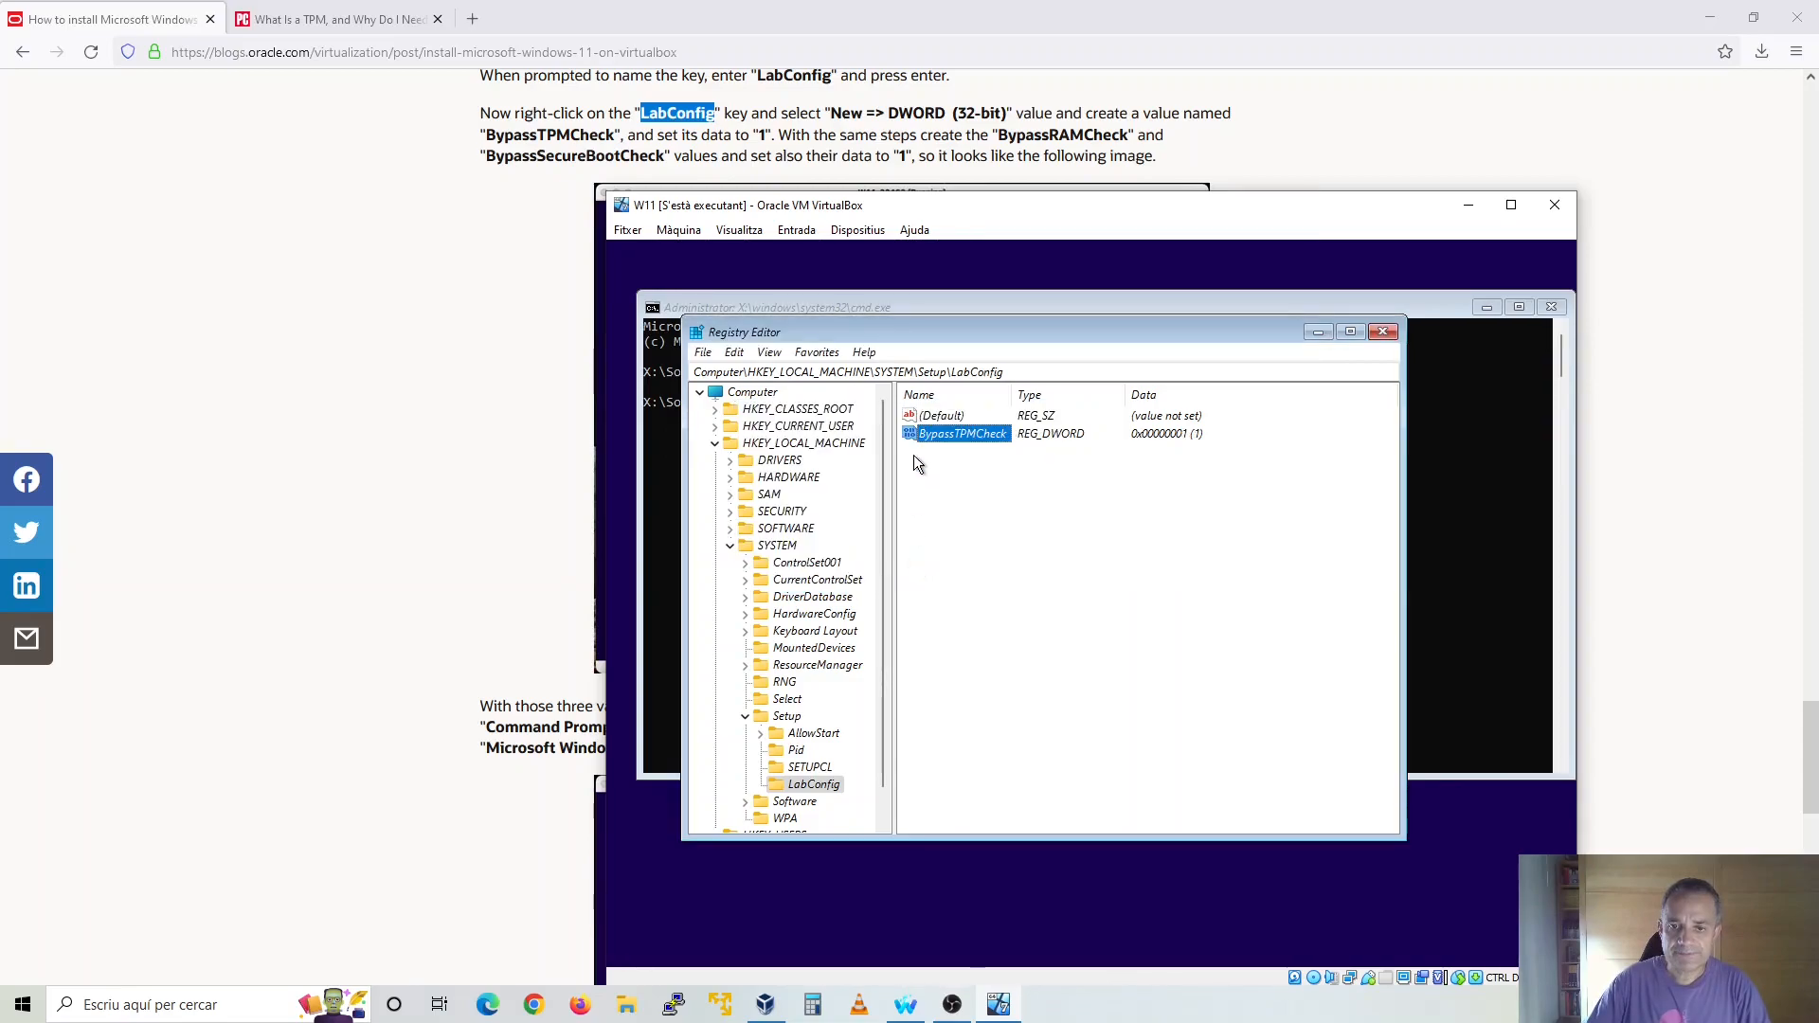
Add a 32-bit DWORD value named BypassRAMCheck to the LabConfig key and set its data to 1
right_click(828, 779)
mouse_move(927, 621)
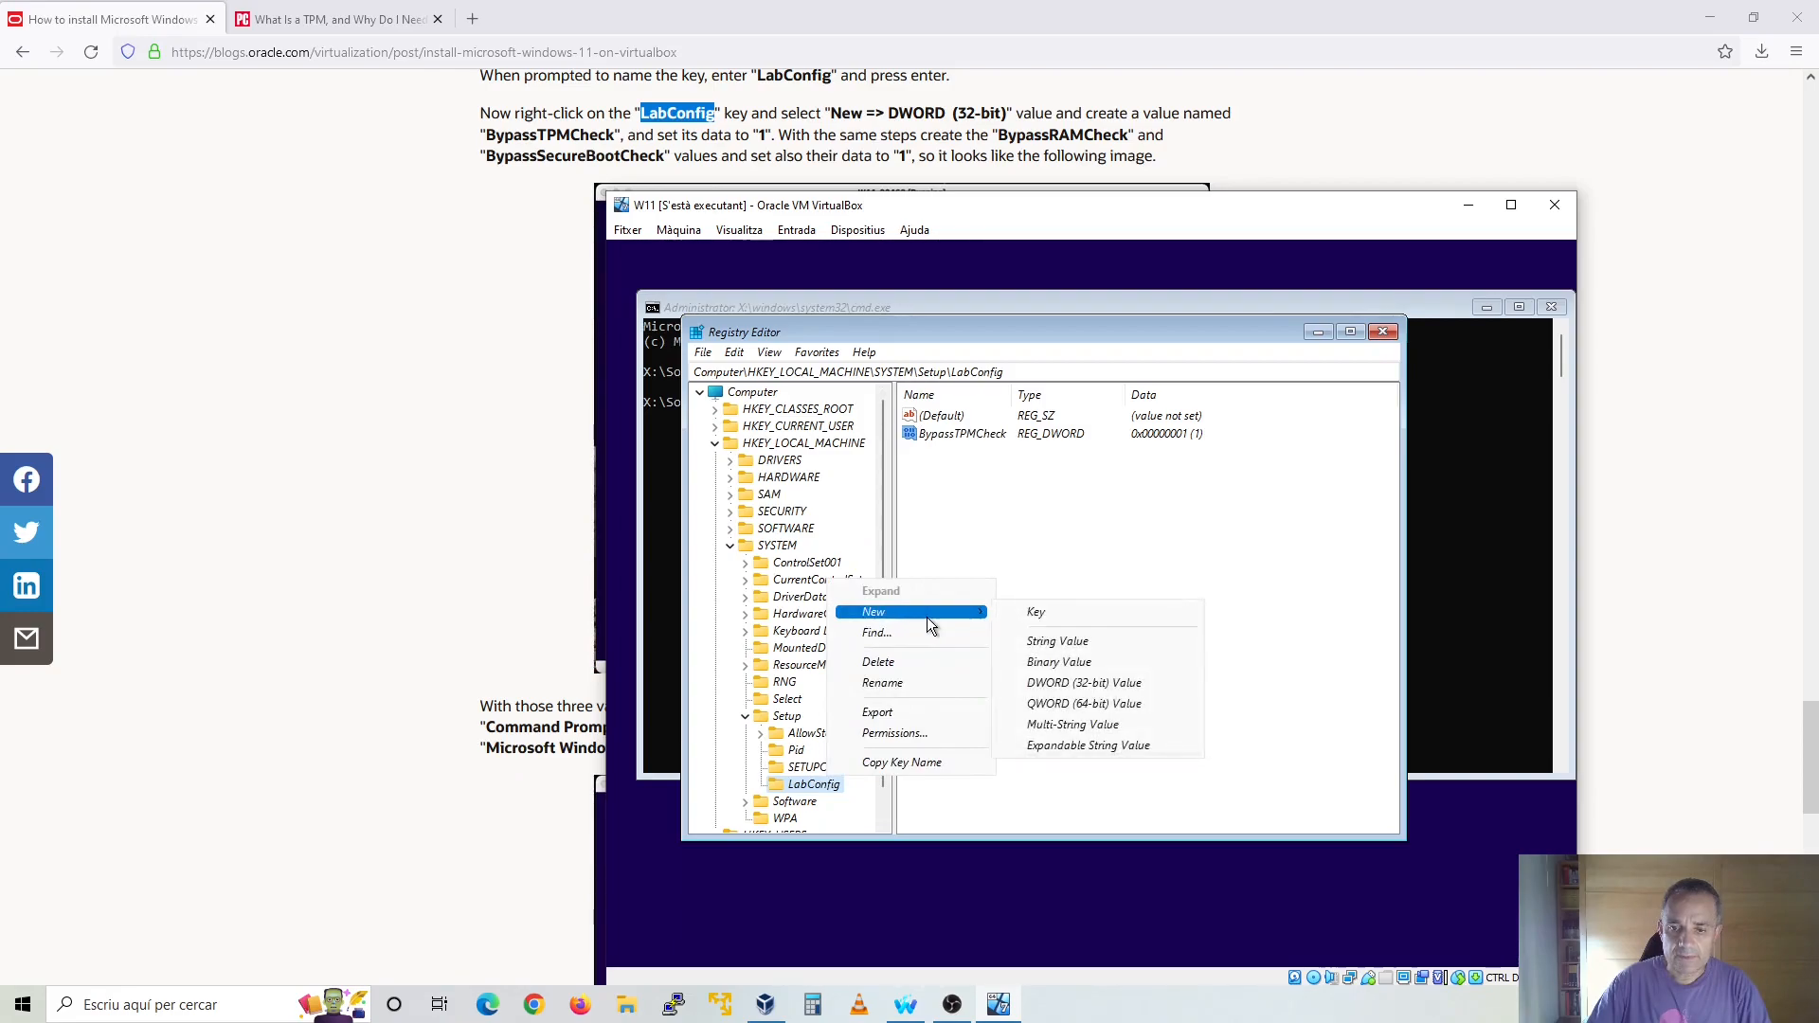
left_click(1061, 680)
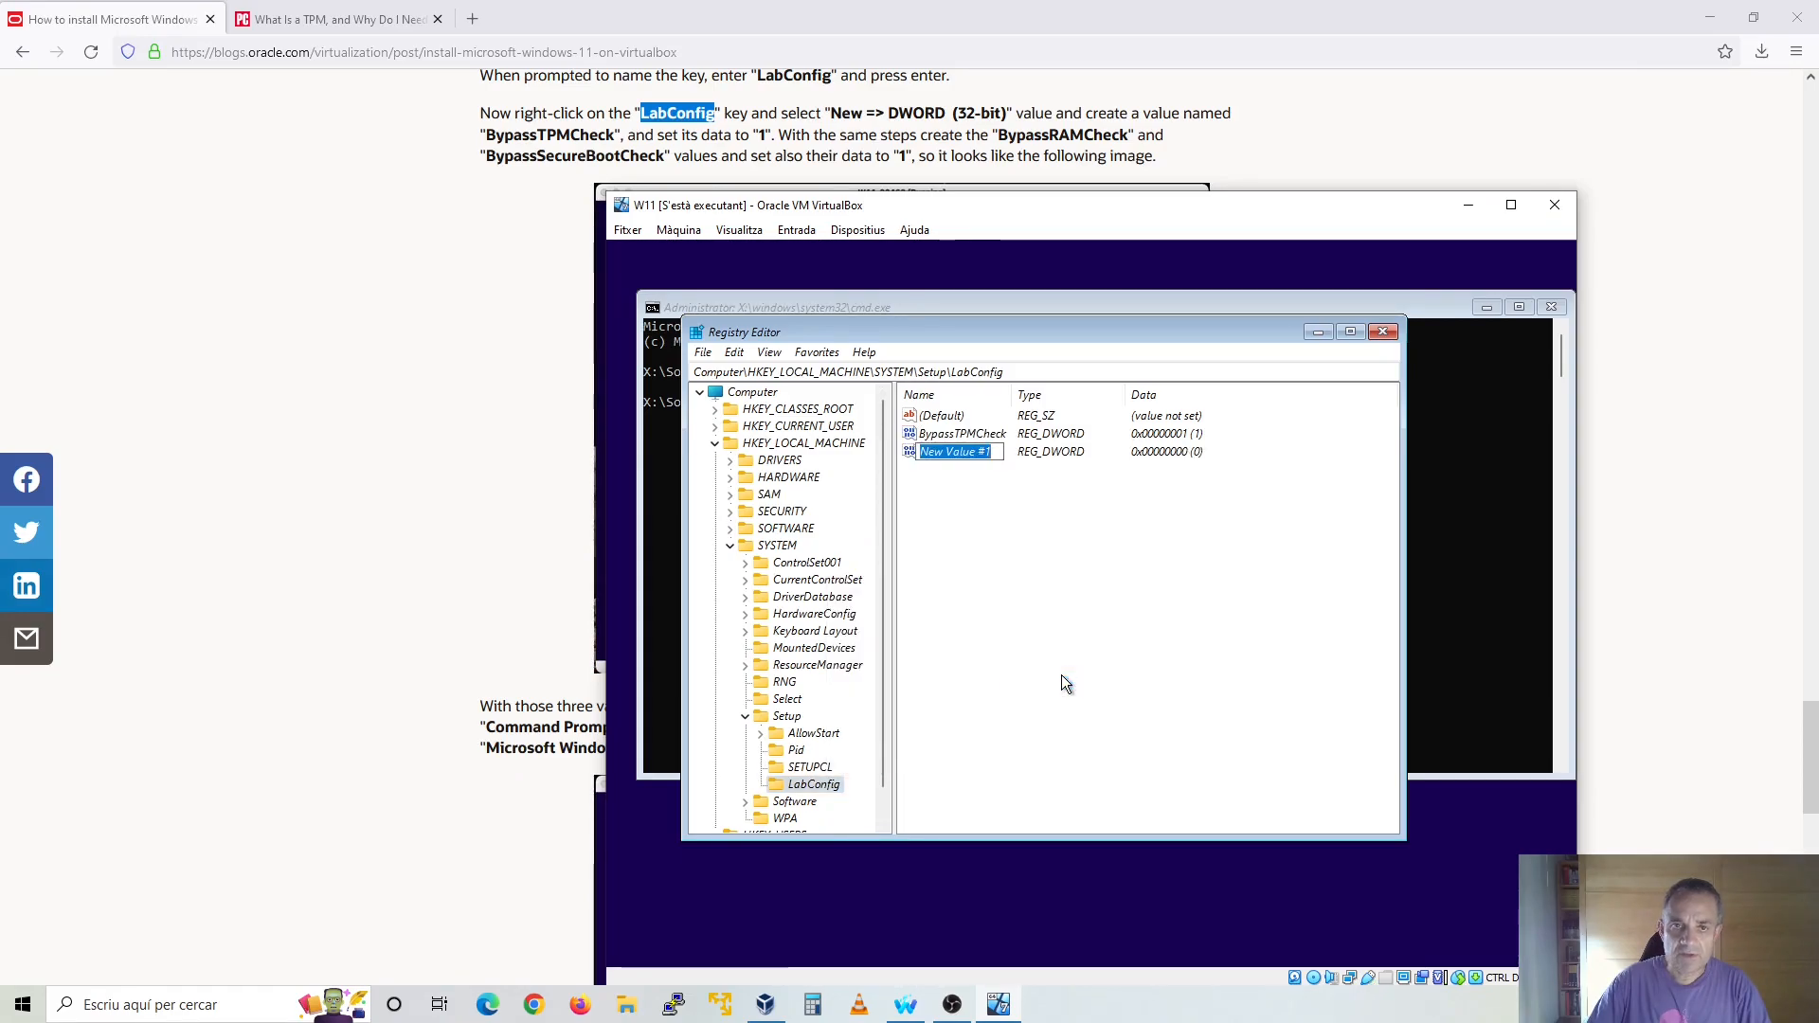
type("B")
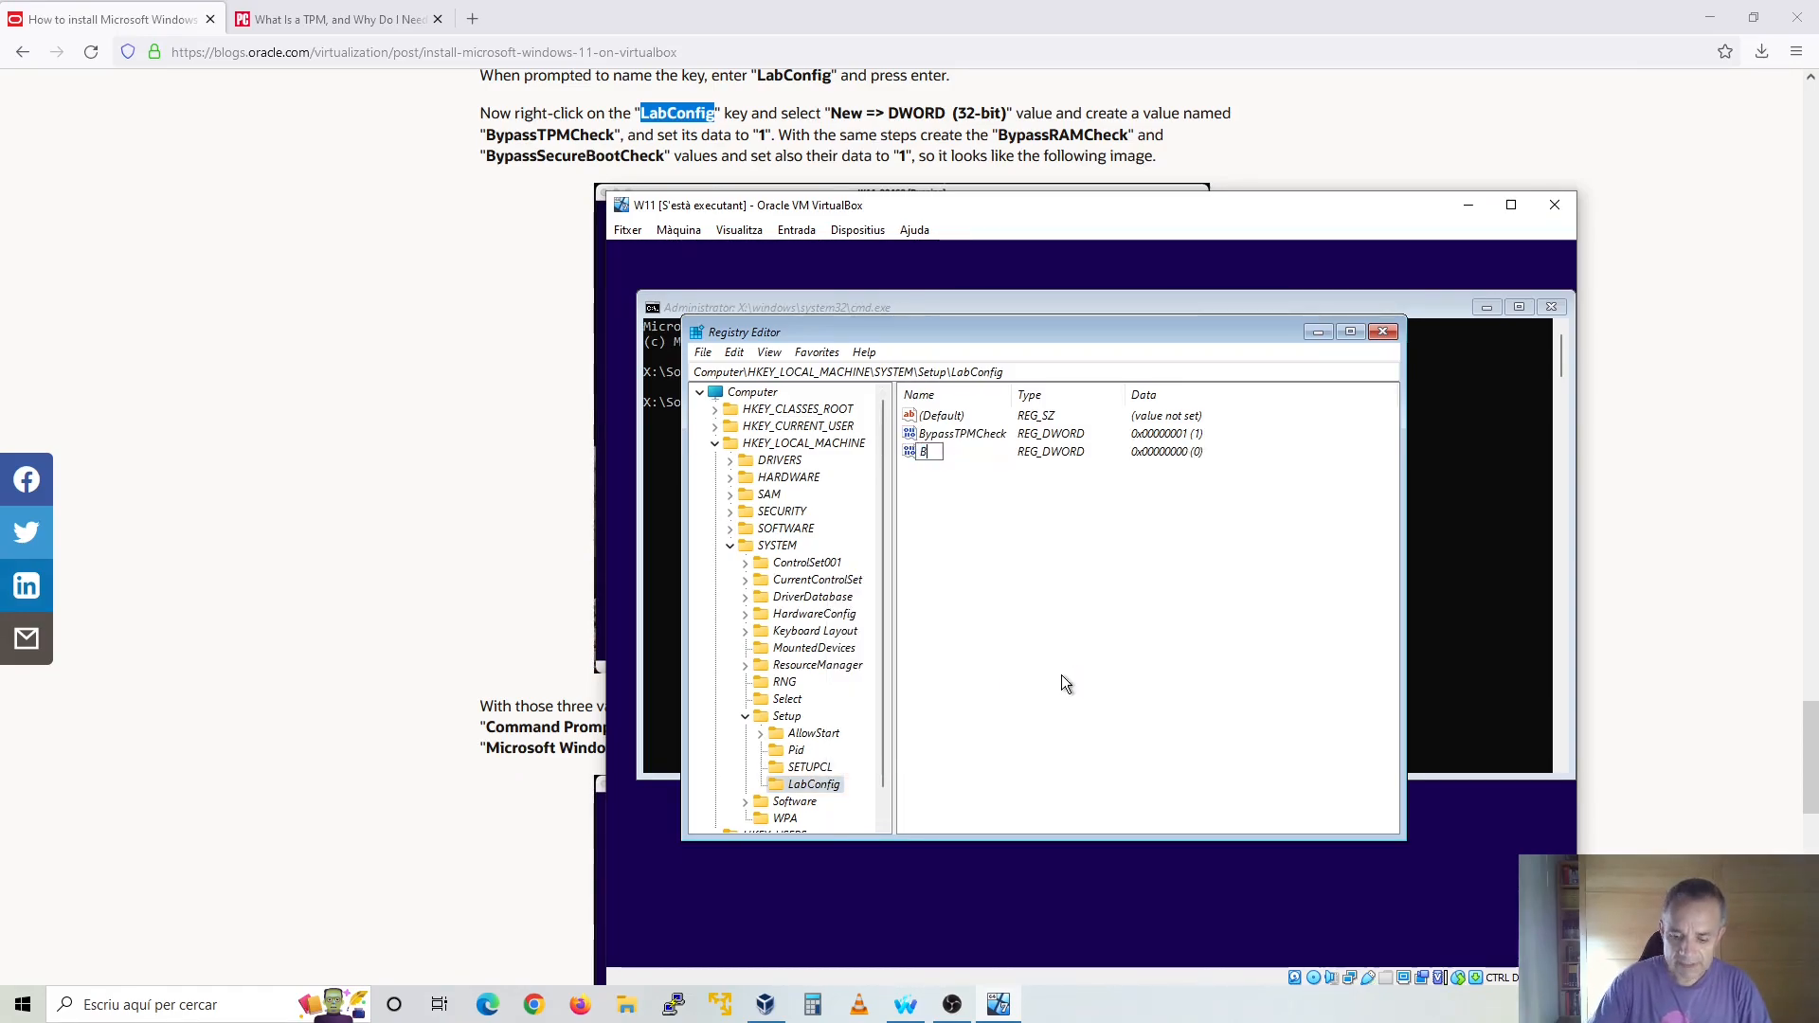
type("ypassRAMCheck")
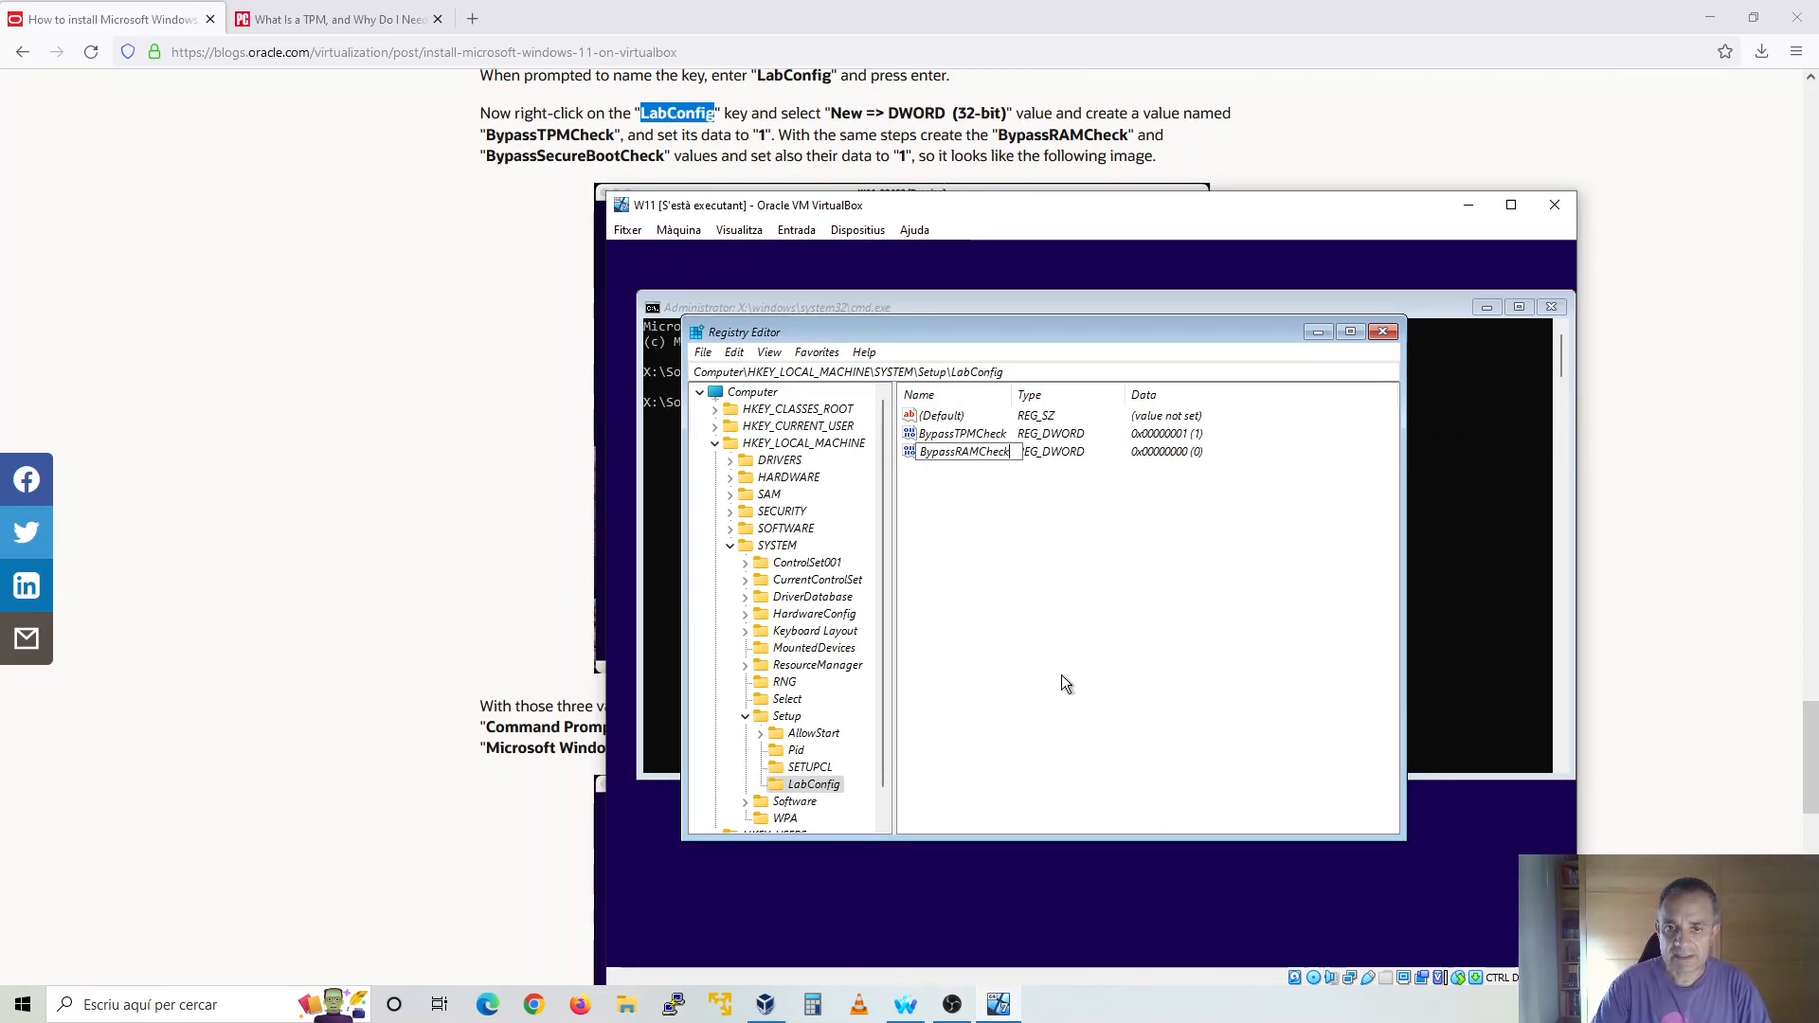
key("Return")
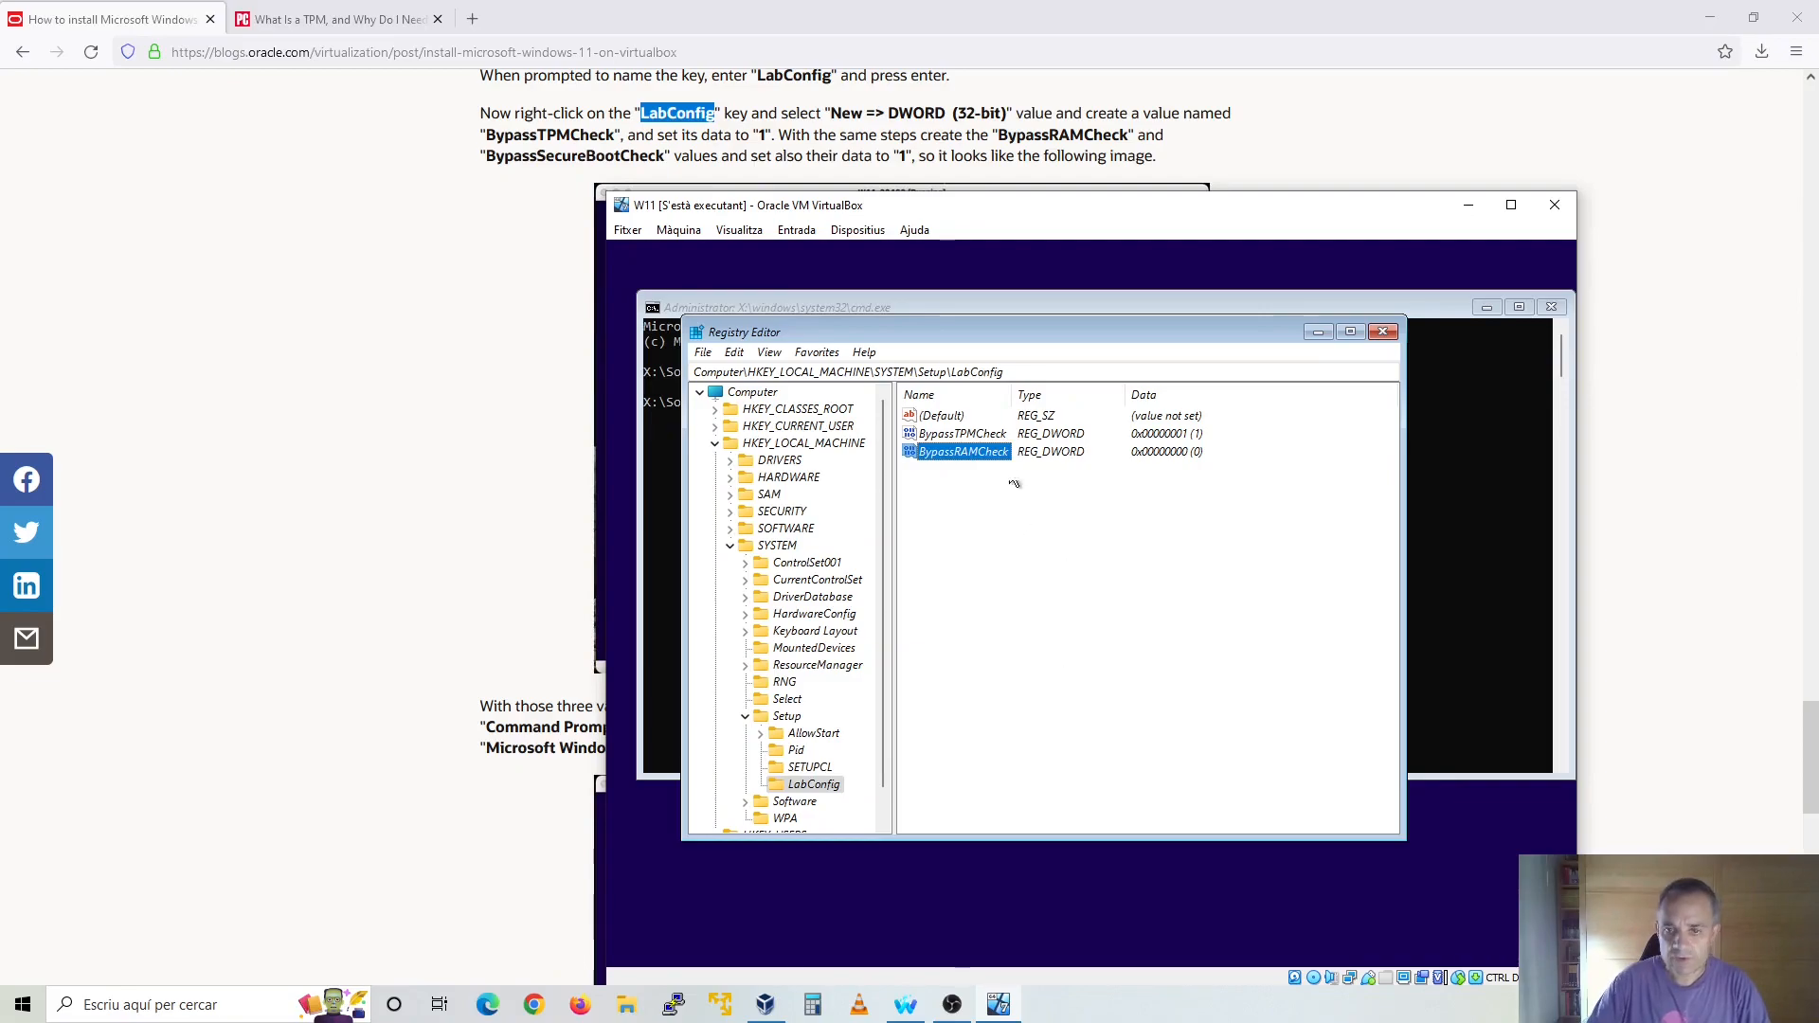
double_click(1007, 451)
type("1")
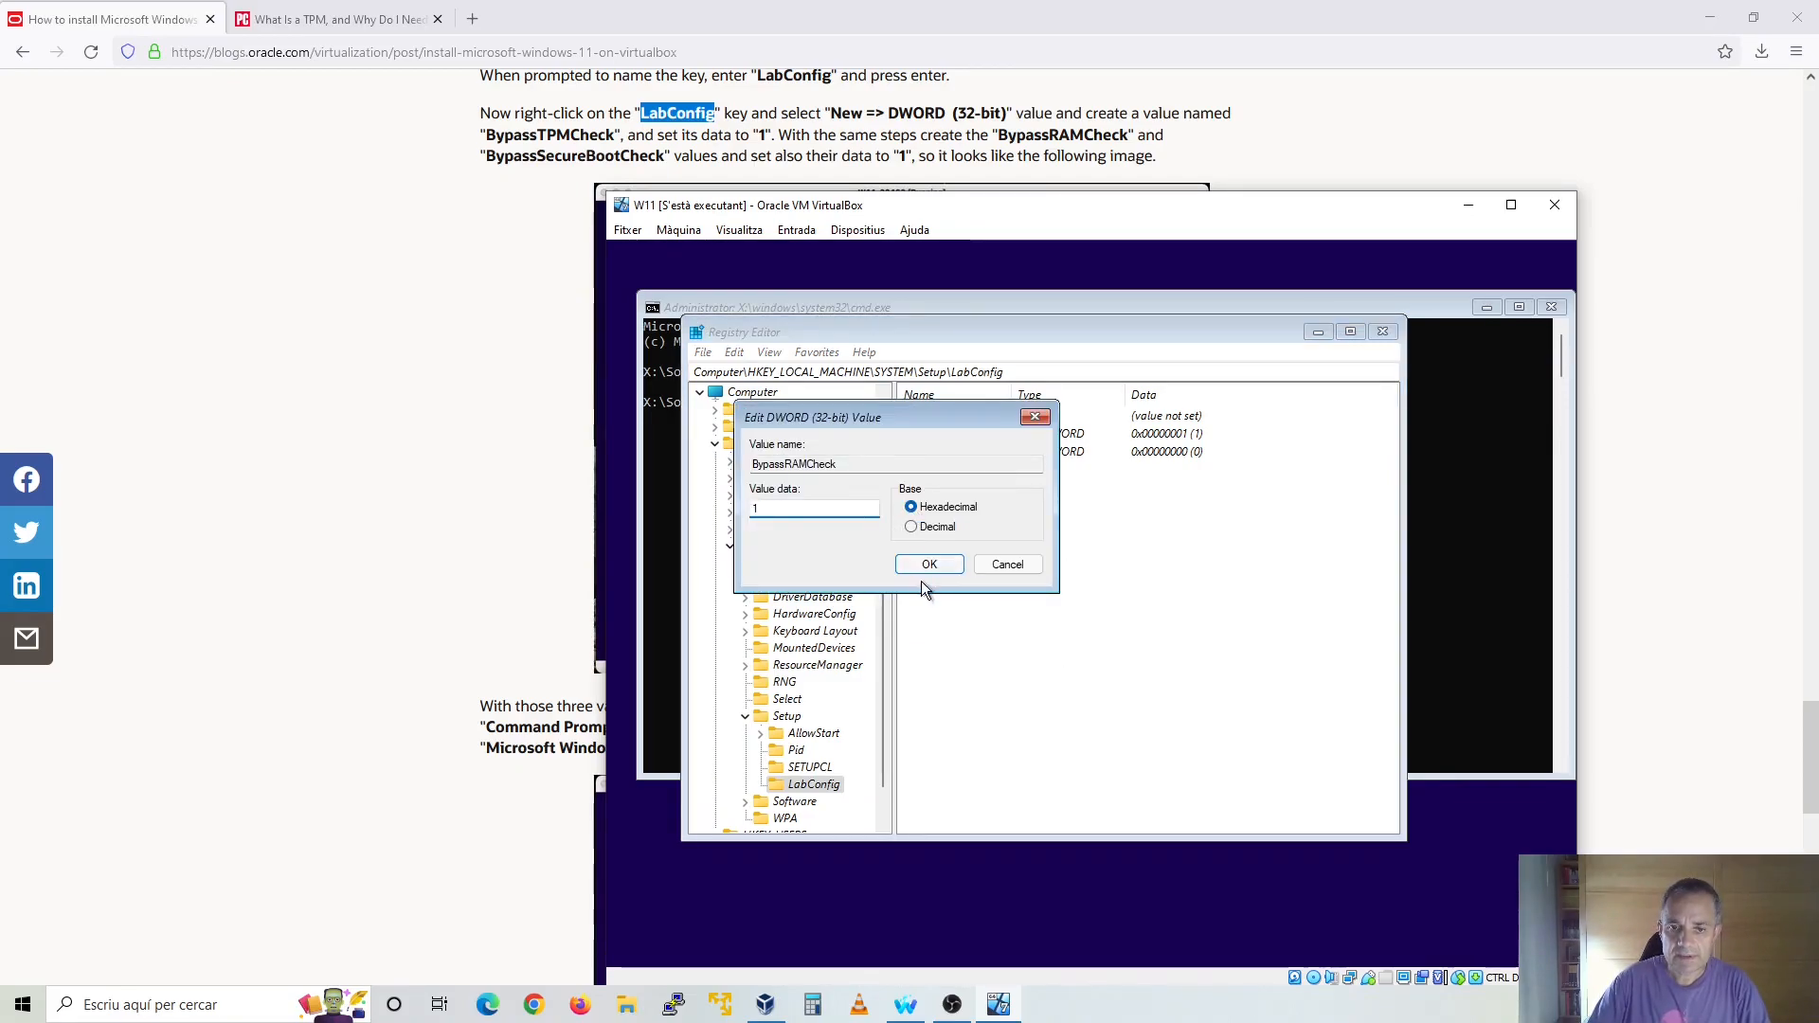
left_click(933, 564)
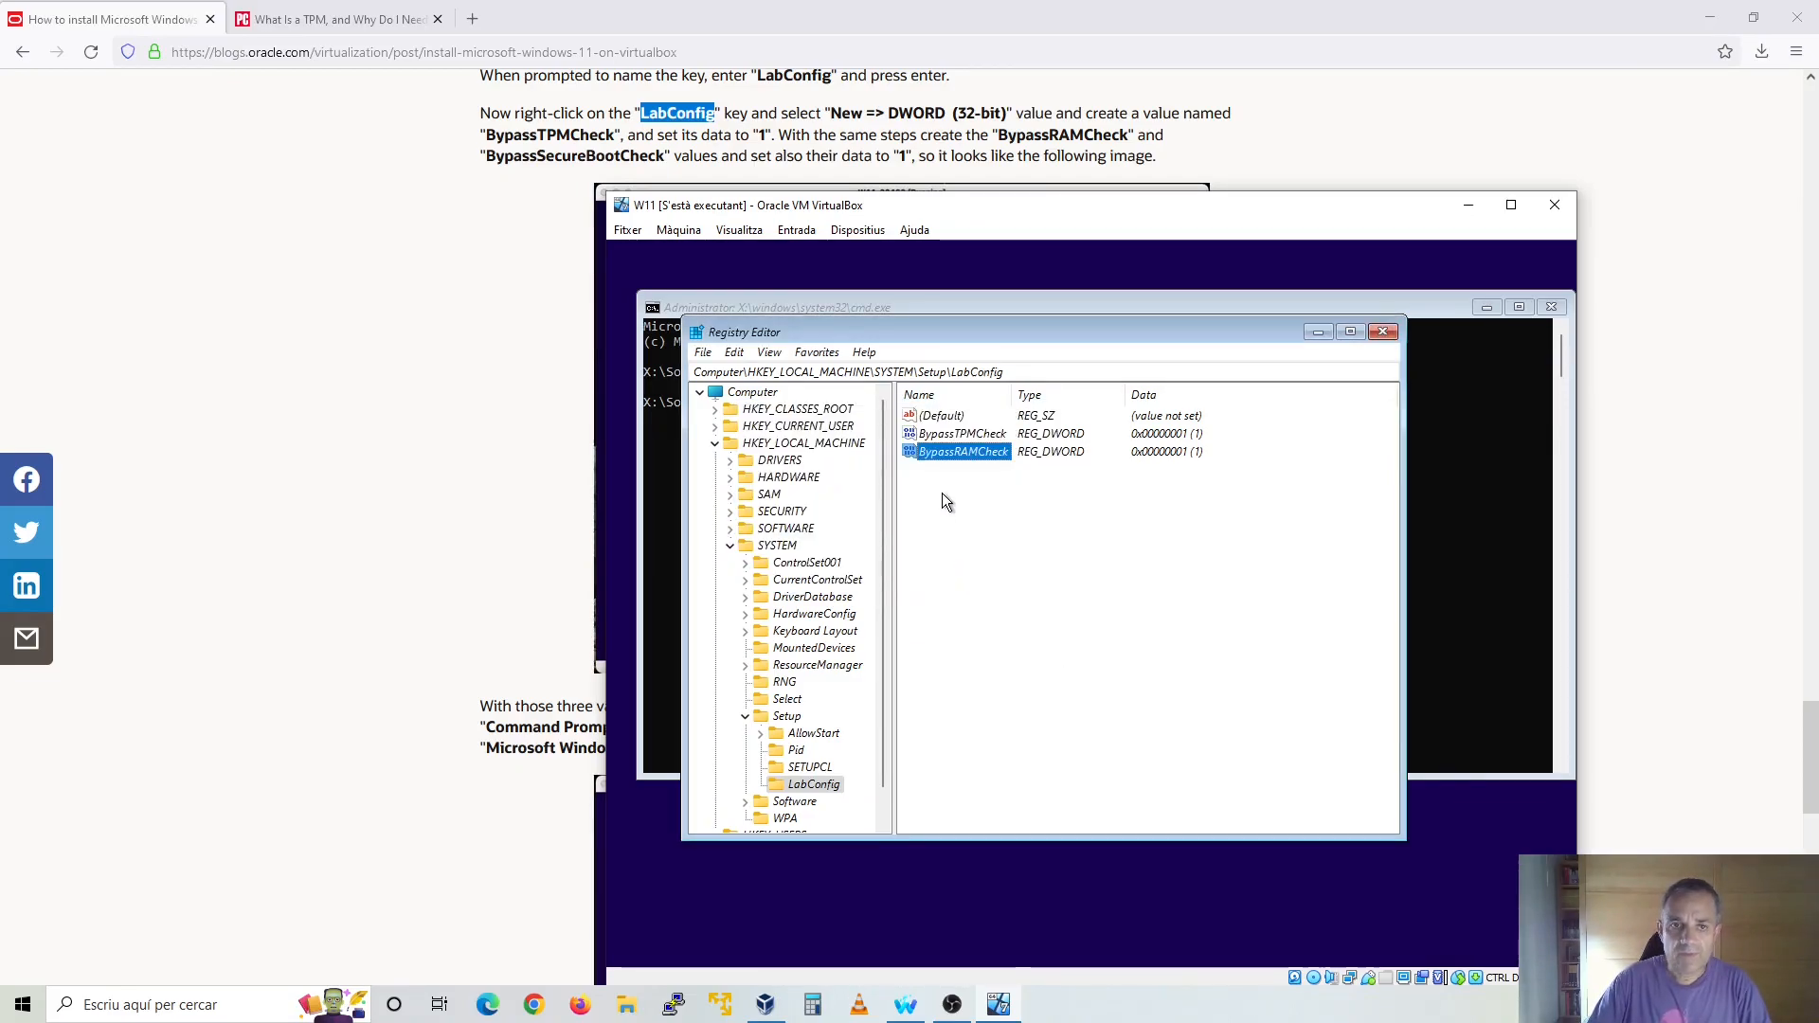
Add a 32-bit DWORD value named BypassSecureBootCheck to the LabConfig key
right_click(831, 790)
mouse_move(930, 621)
left_click(1061, 687)
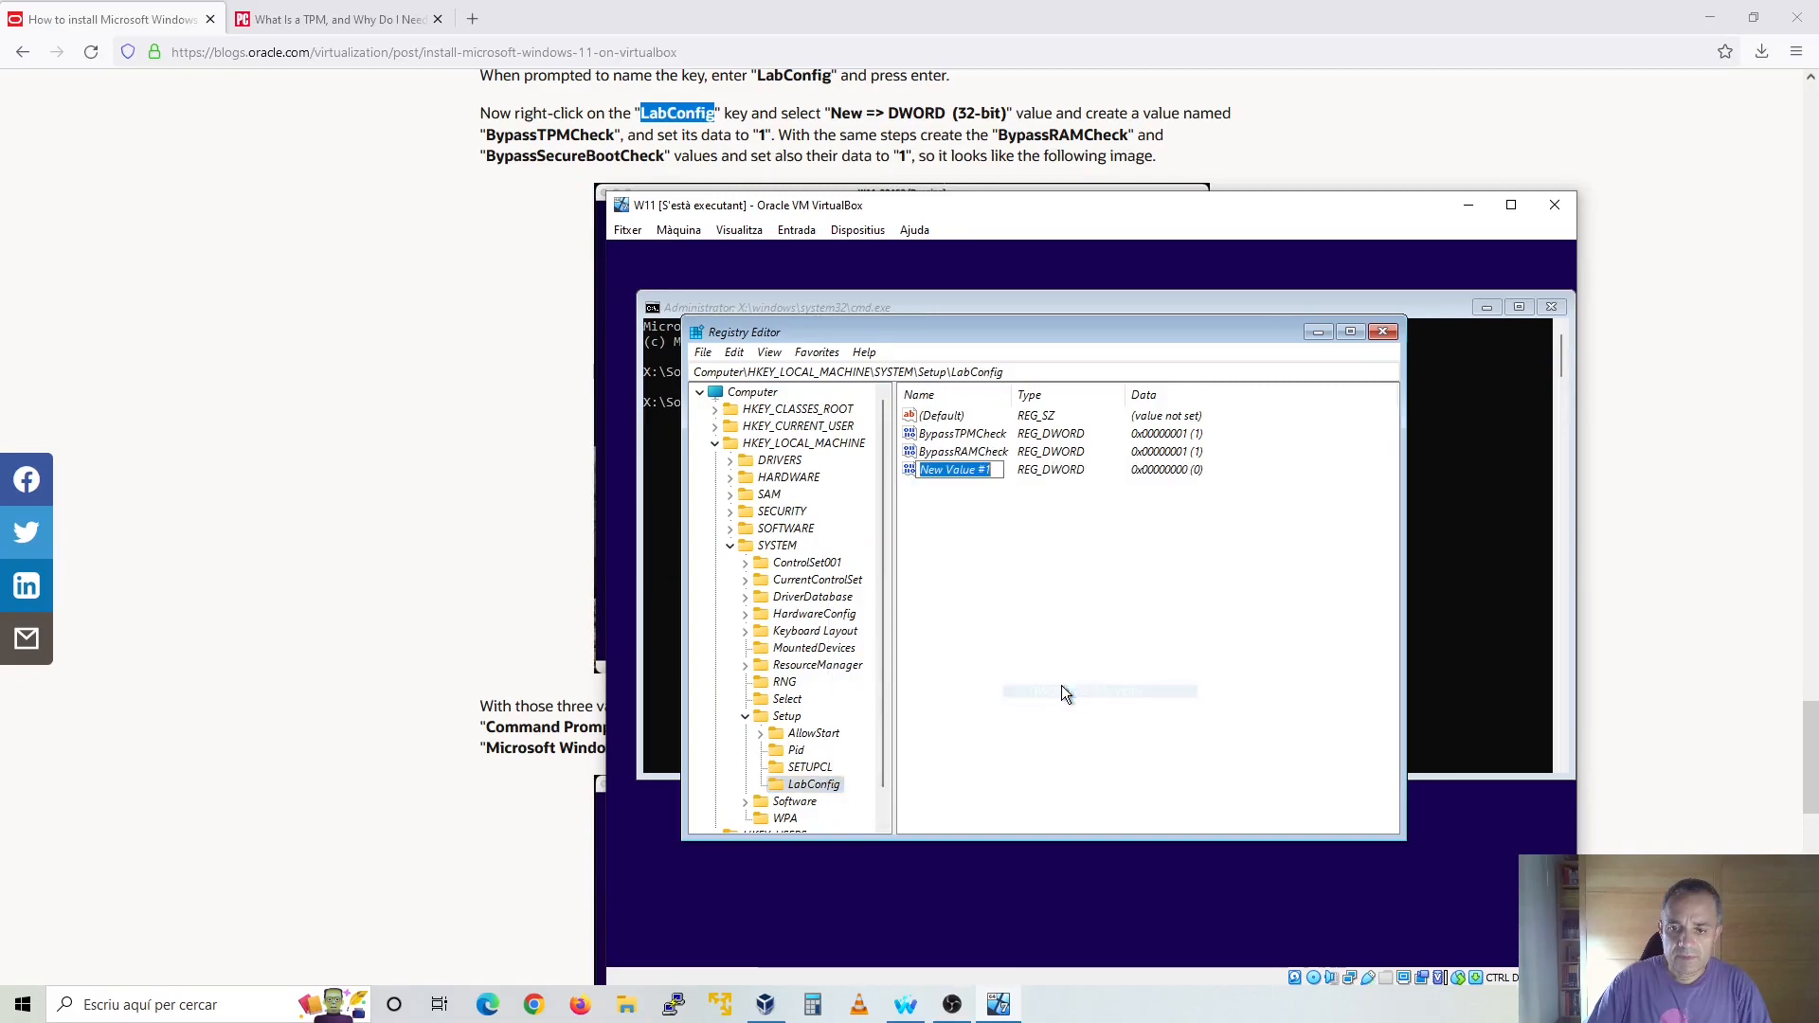
type("Byp")
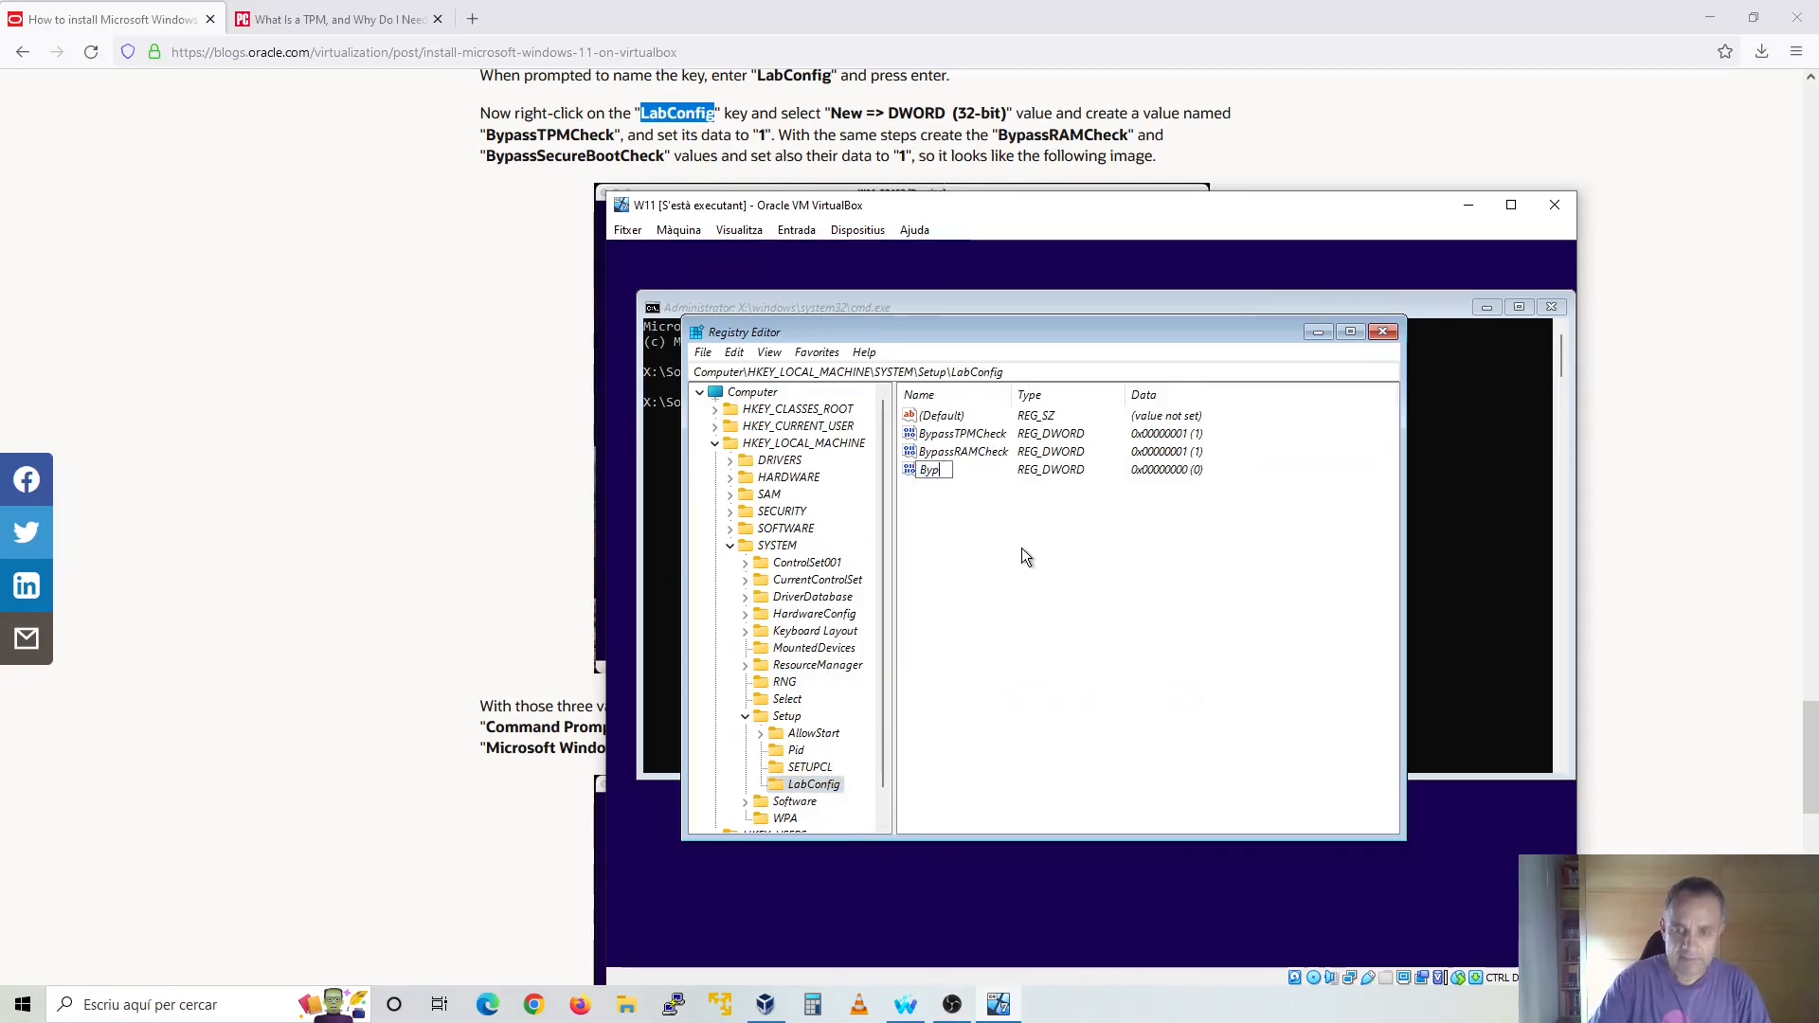
type("assSecyu")
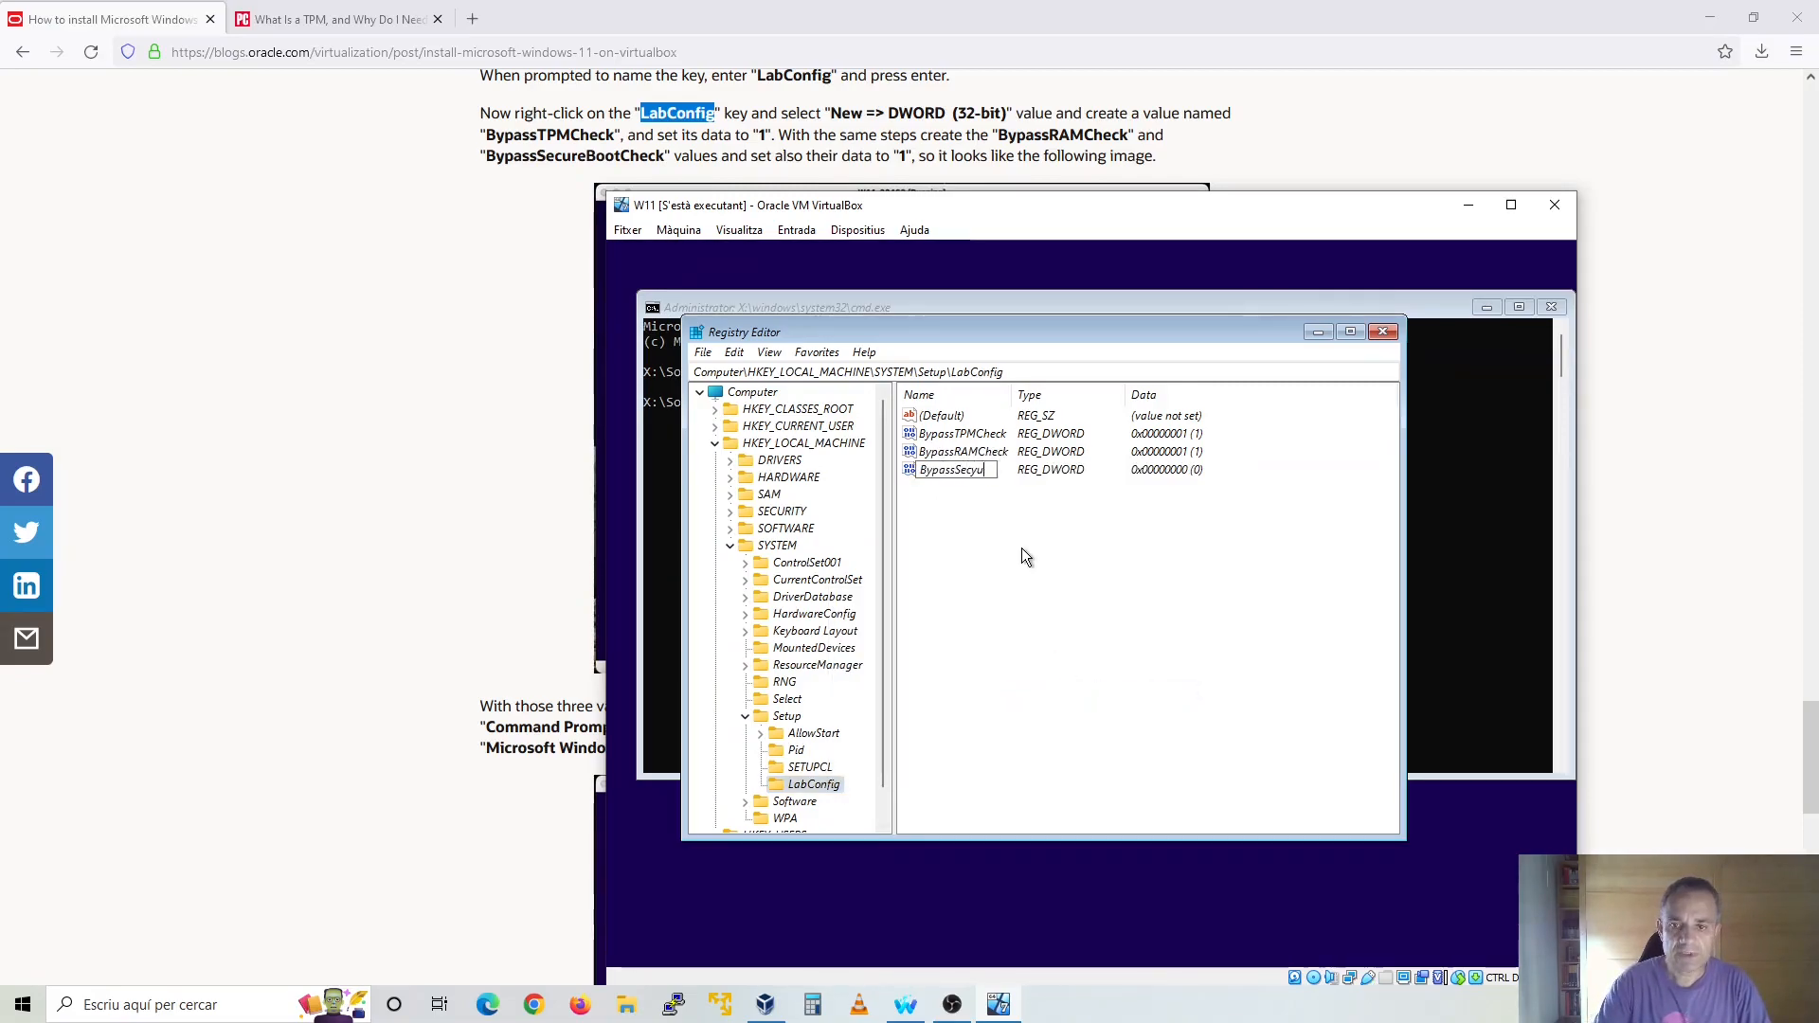
key("BackSpace")
key("BackSpace")
type("ureBoo")
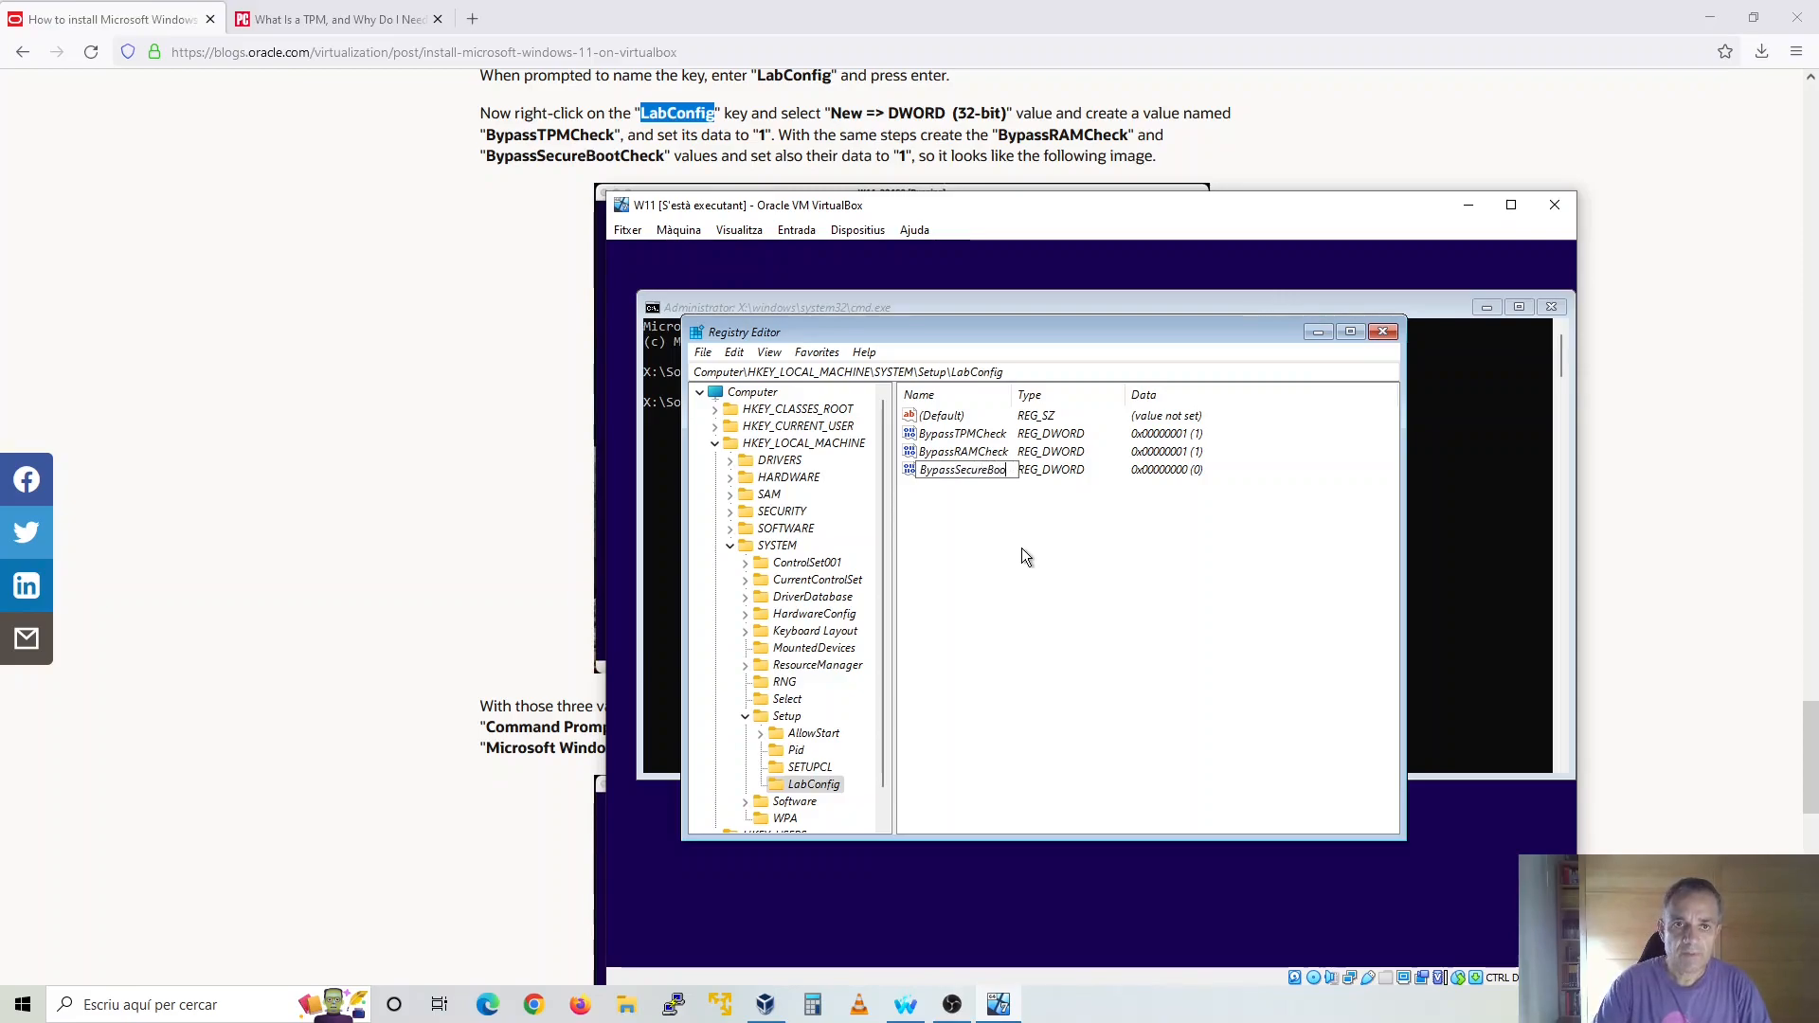
type("tCheck")
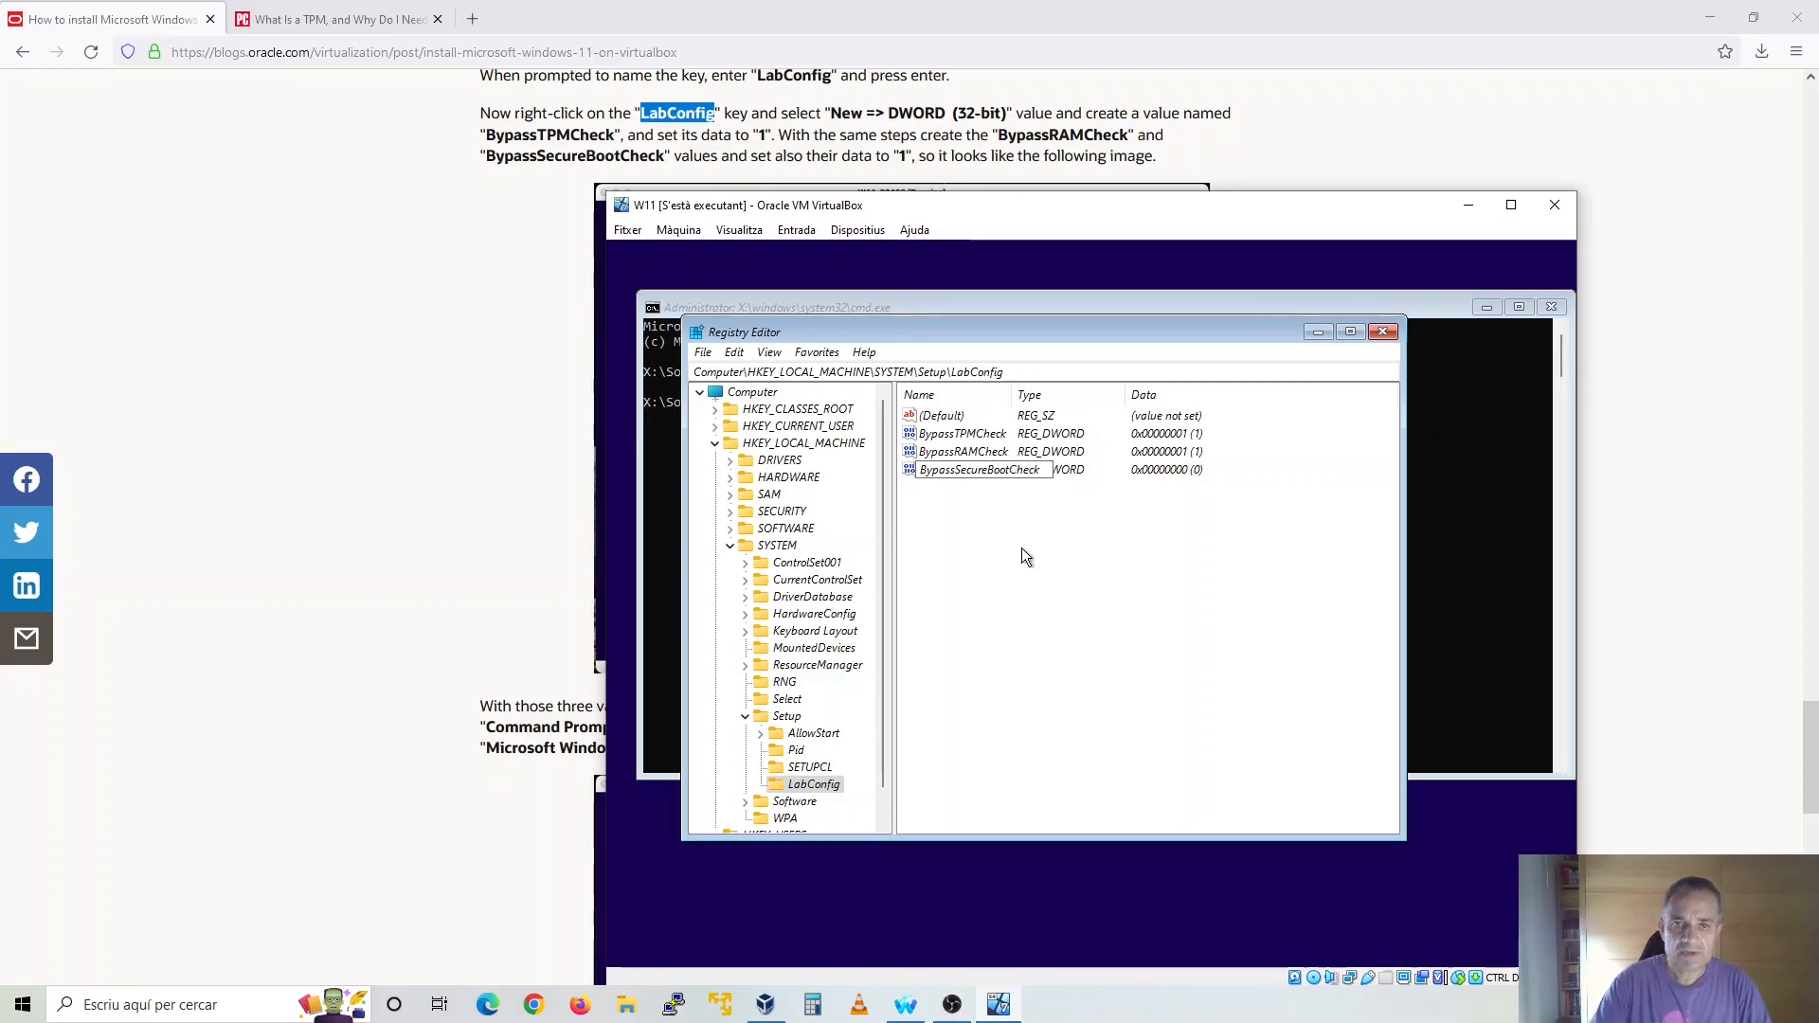
key("Return")
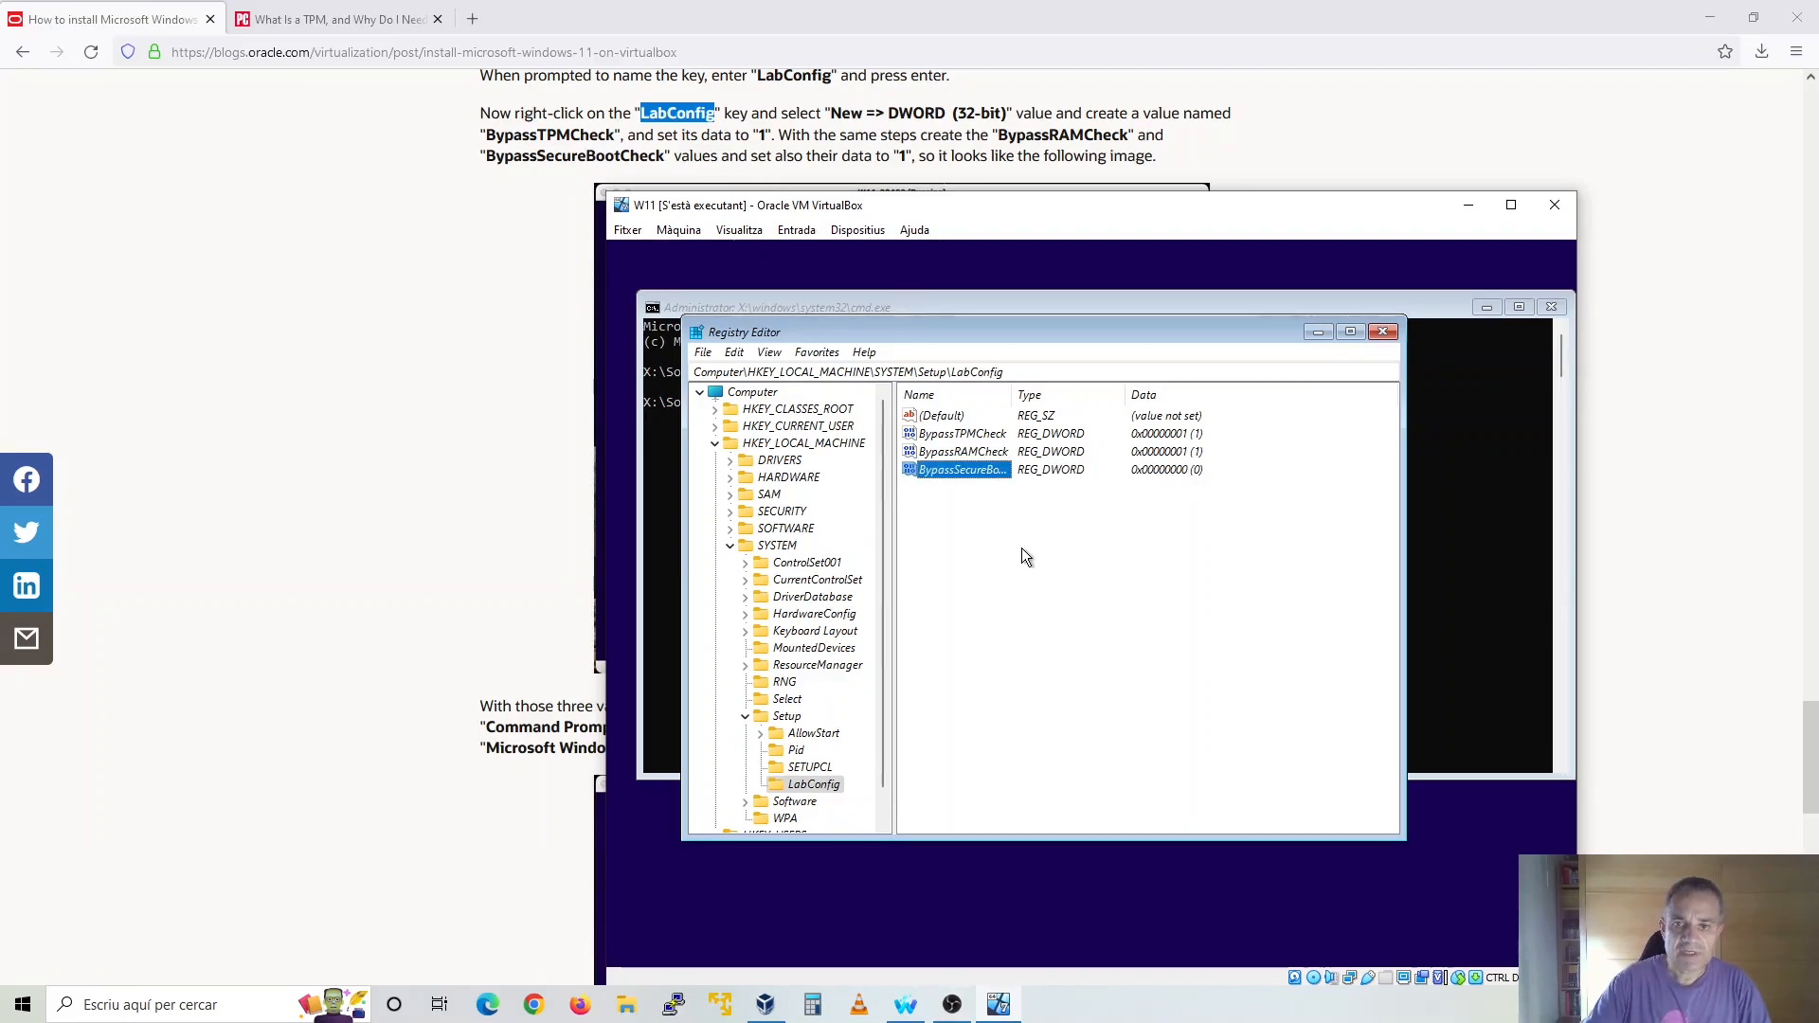
Set the data of the BypassSecureBootCheck value to 1
right_click(968, 472)
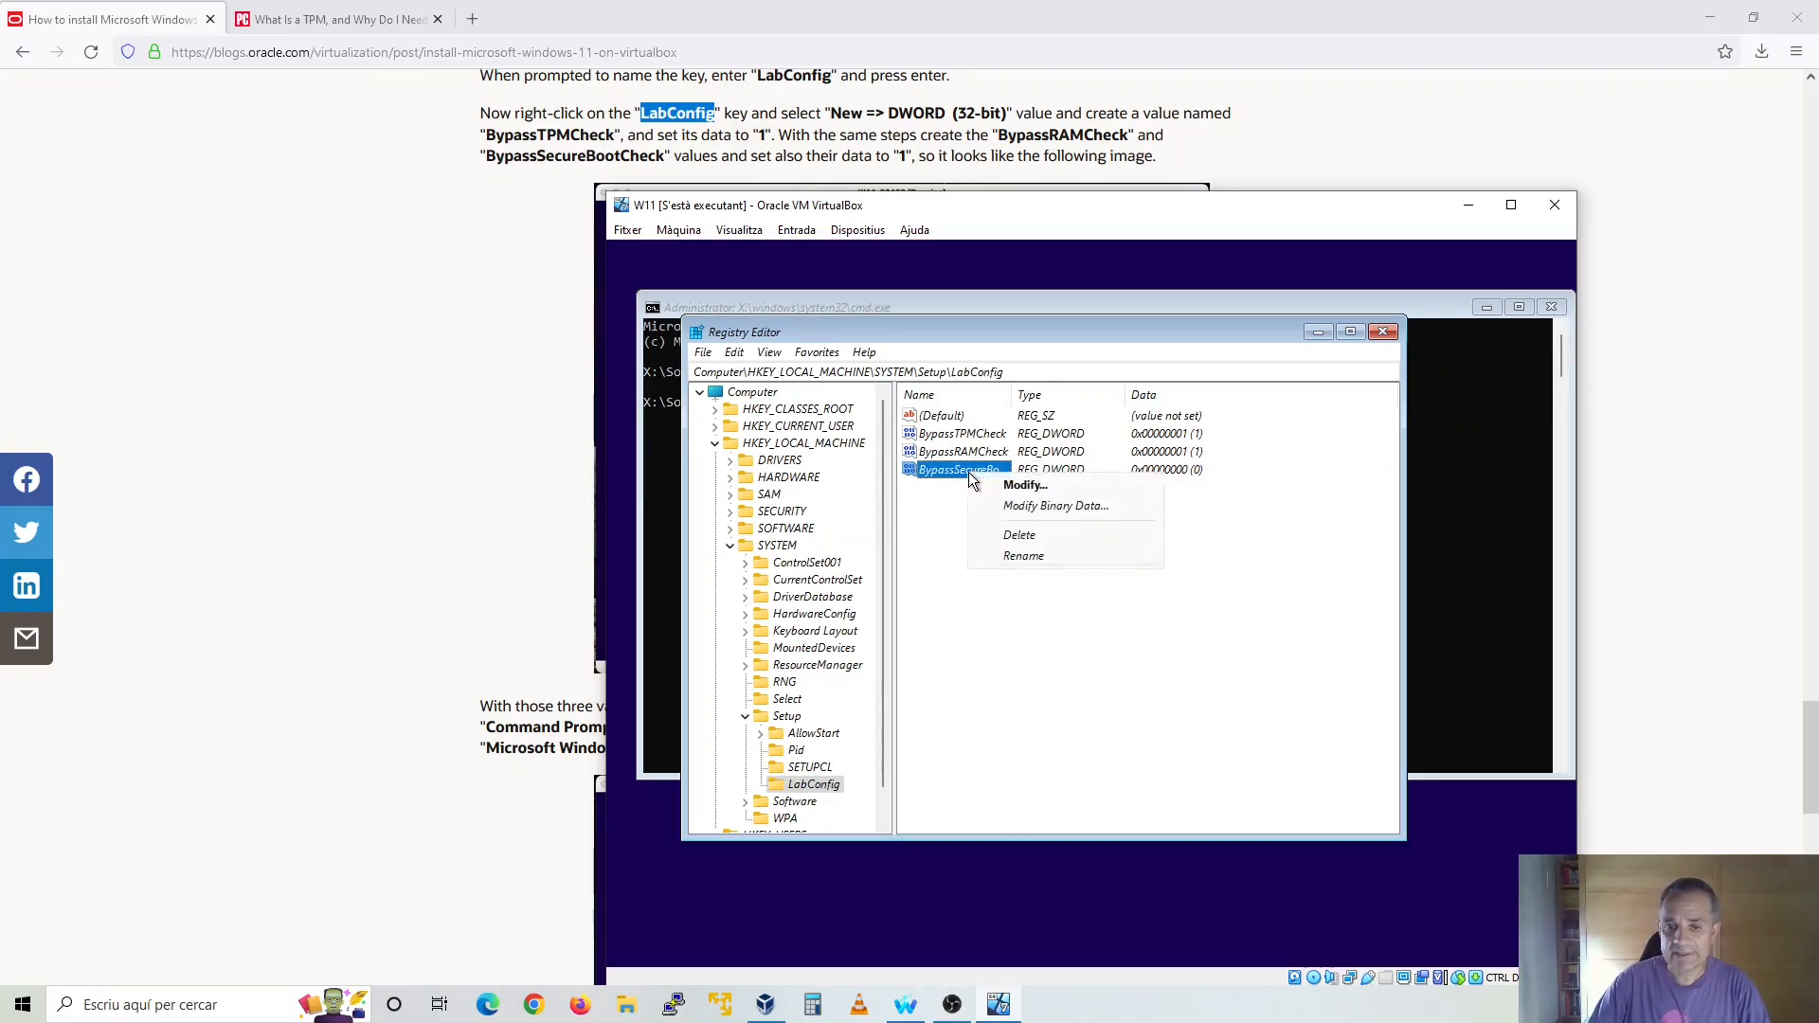
left_click(961, 472)
double_click(960, 469)
type("1")
left_click(948, 565)
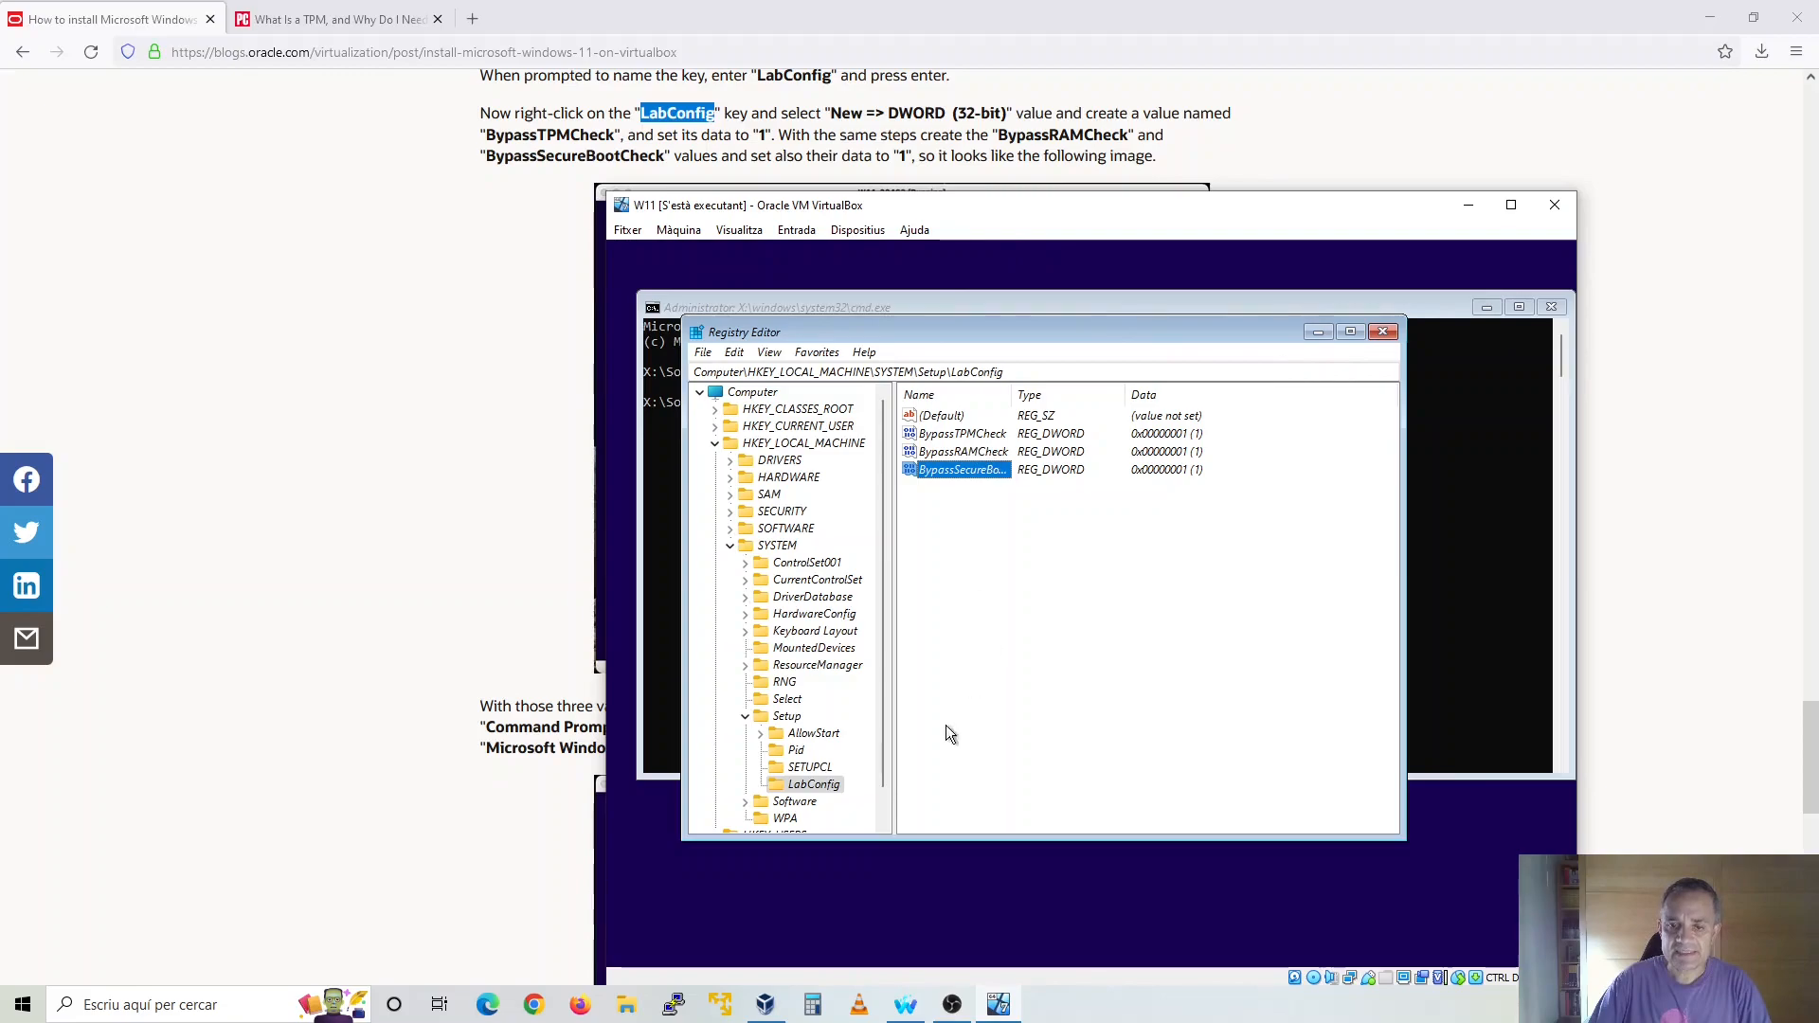
Check the three bypass values against the guide's image, and close the Registry Editor and the command prompt to return to Windows Setup
scroll(568, 238, "down", 3)
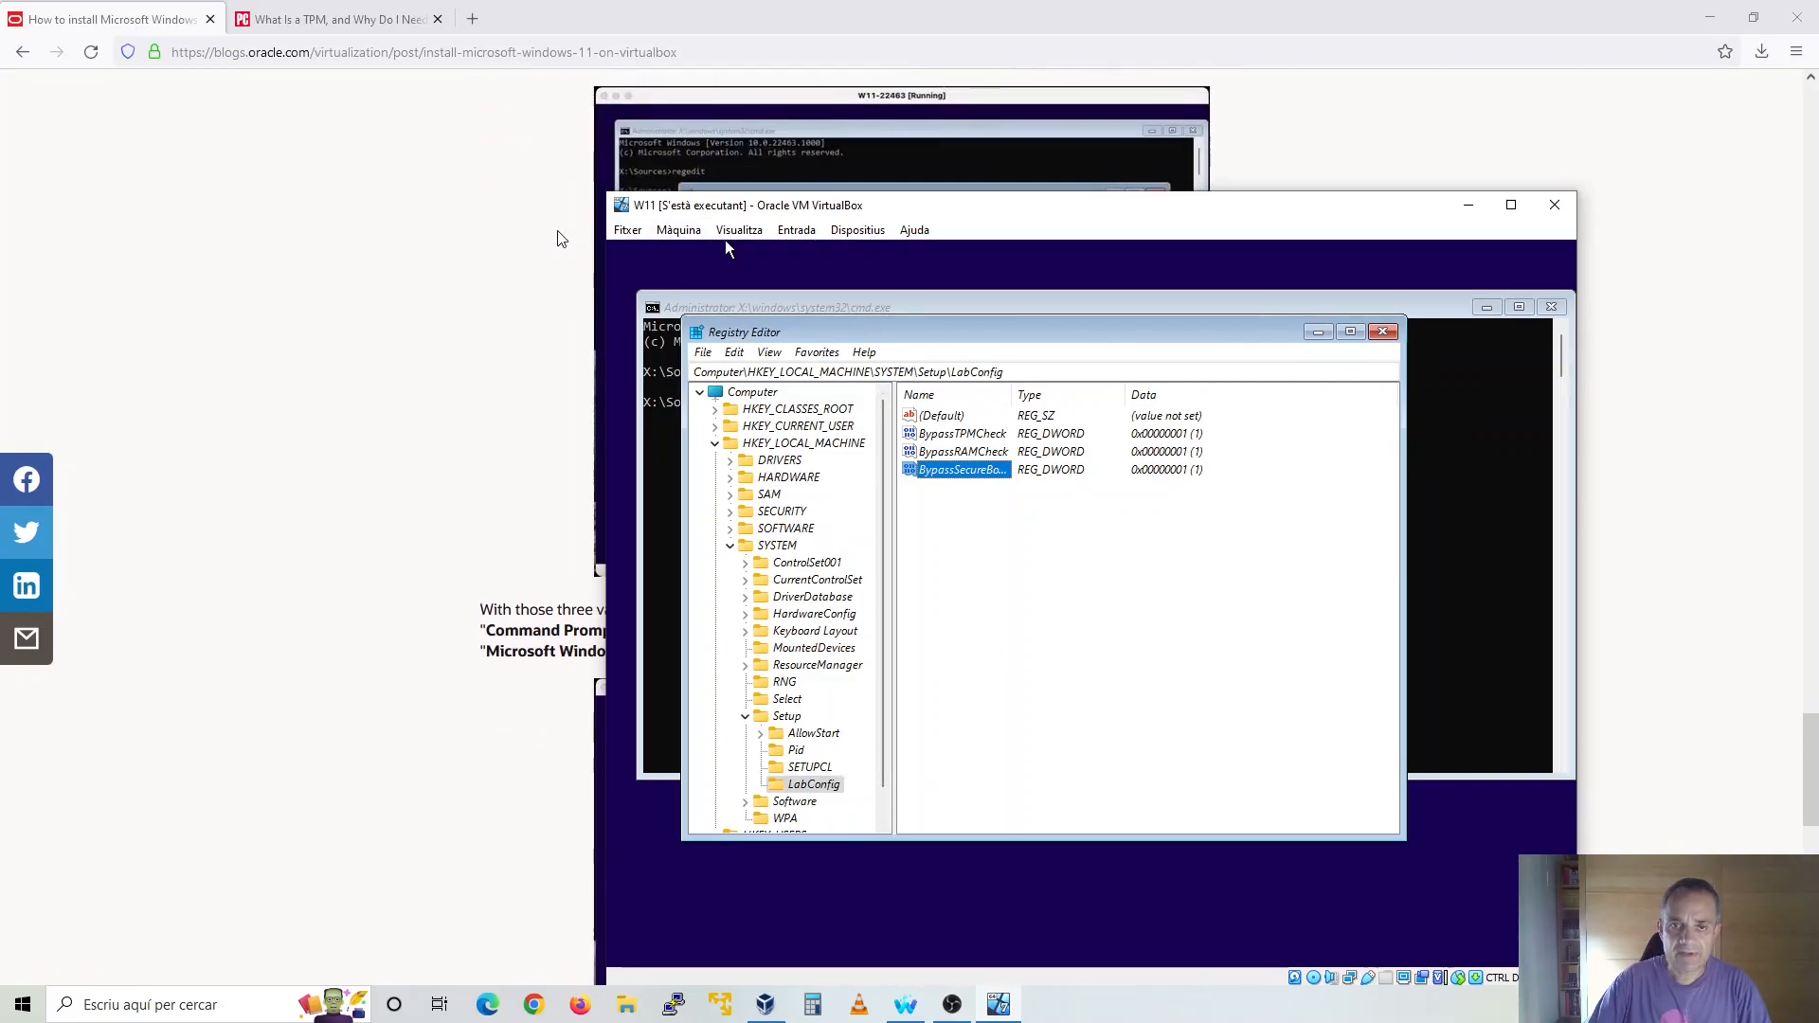
scroll(556, 239, "up", 1)
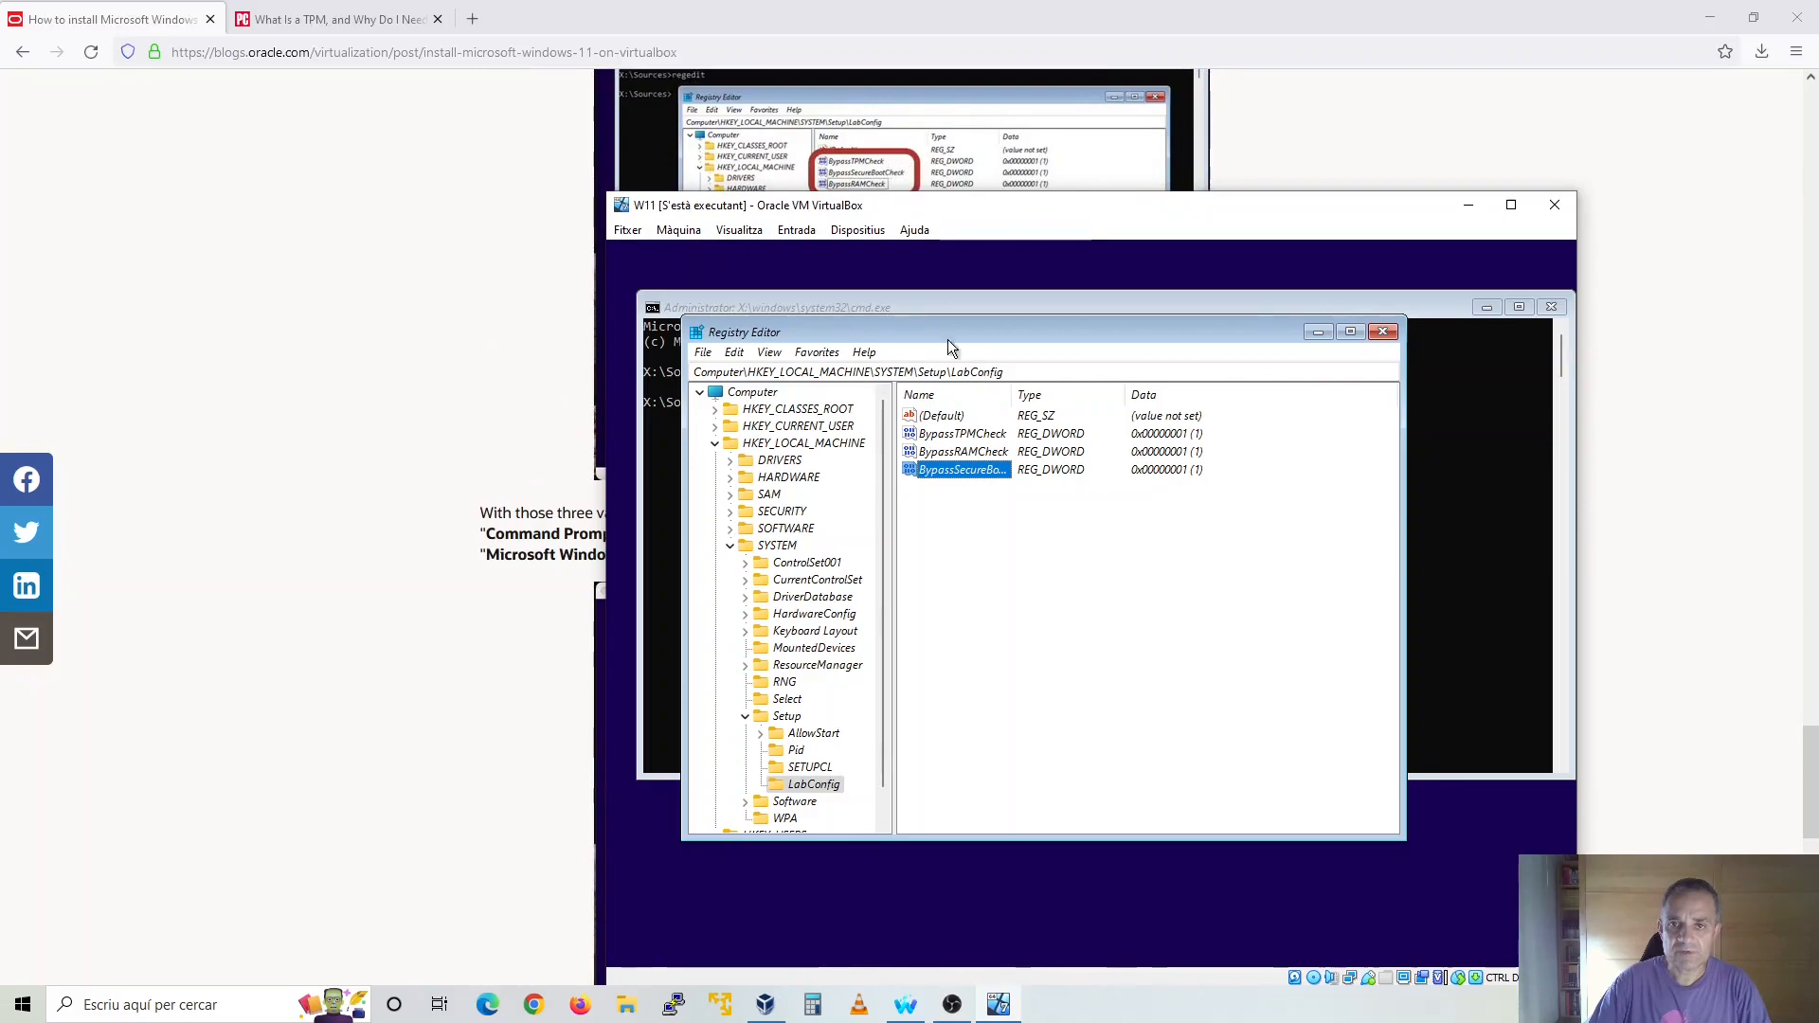
left_click(1383, 333)
type("exit")
key("Return")
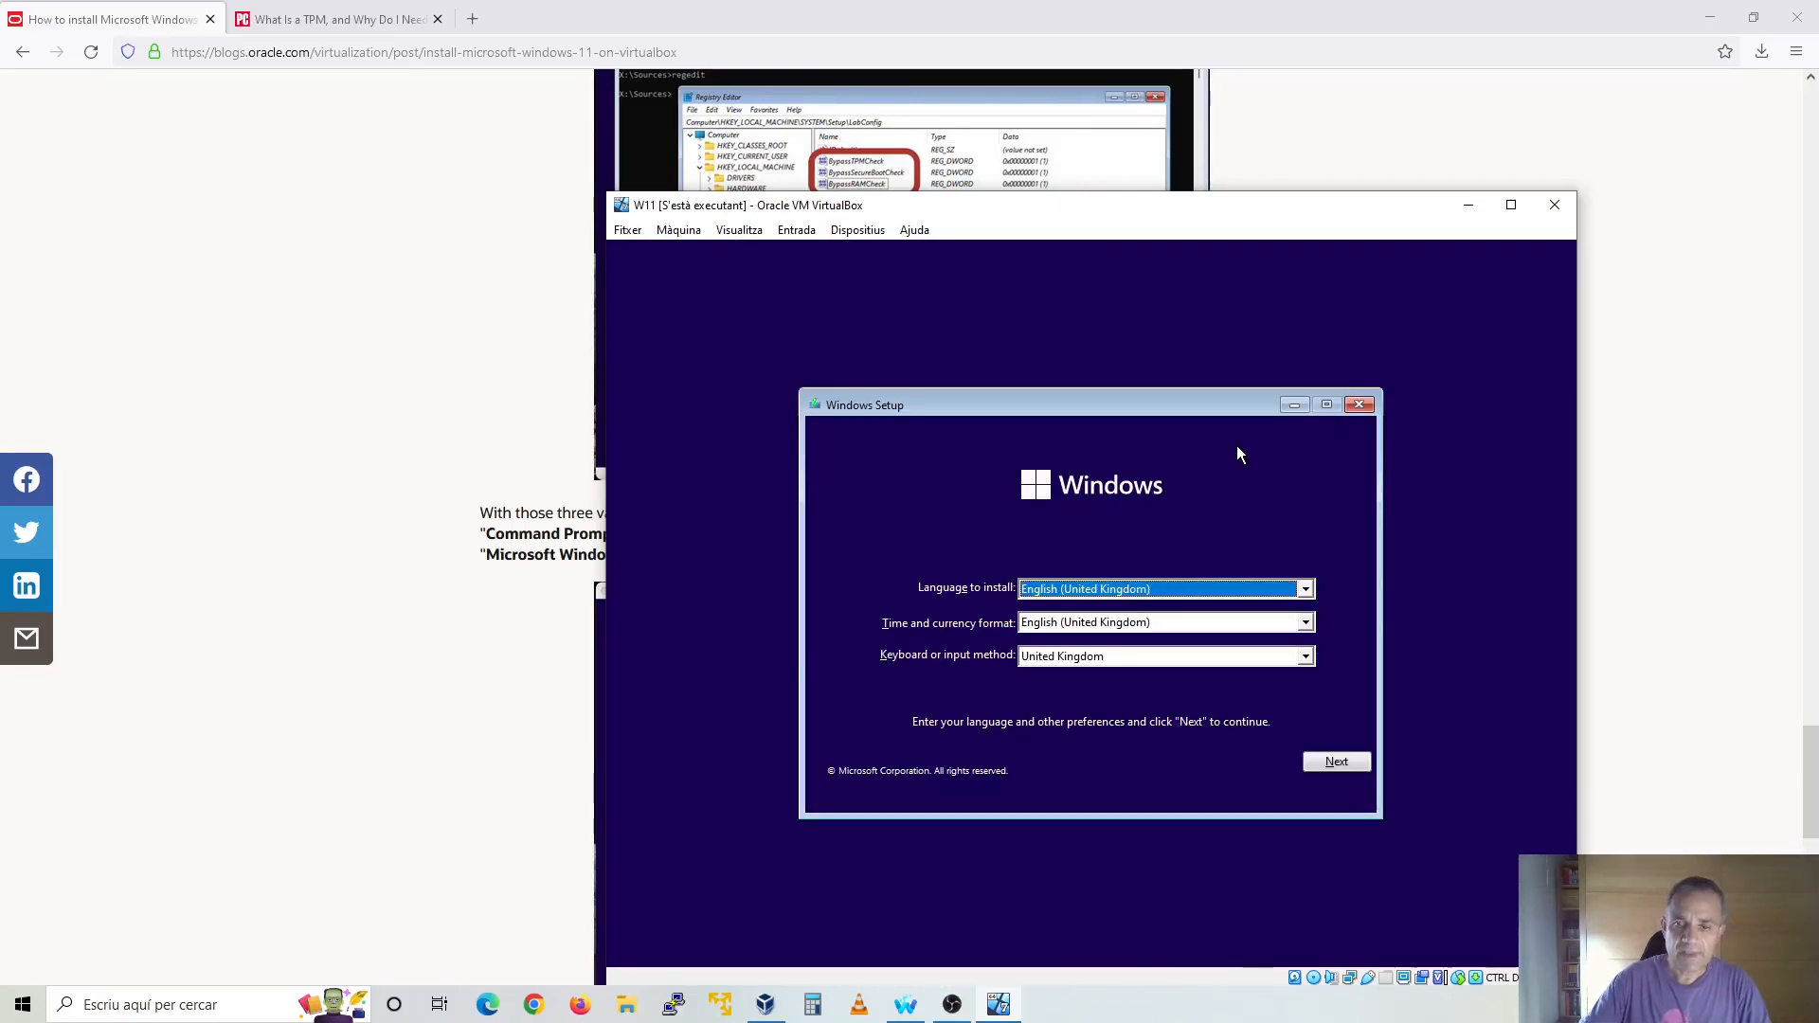
Set the time and currency format to Spanish (Spain, International Sort) and start the Windows installation
left_click(1306, 622)
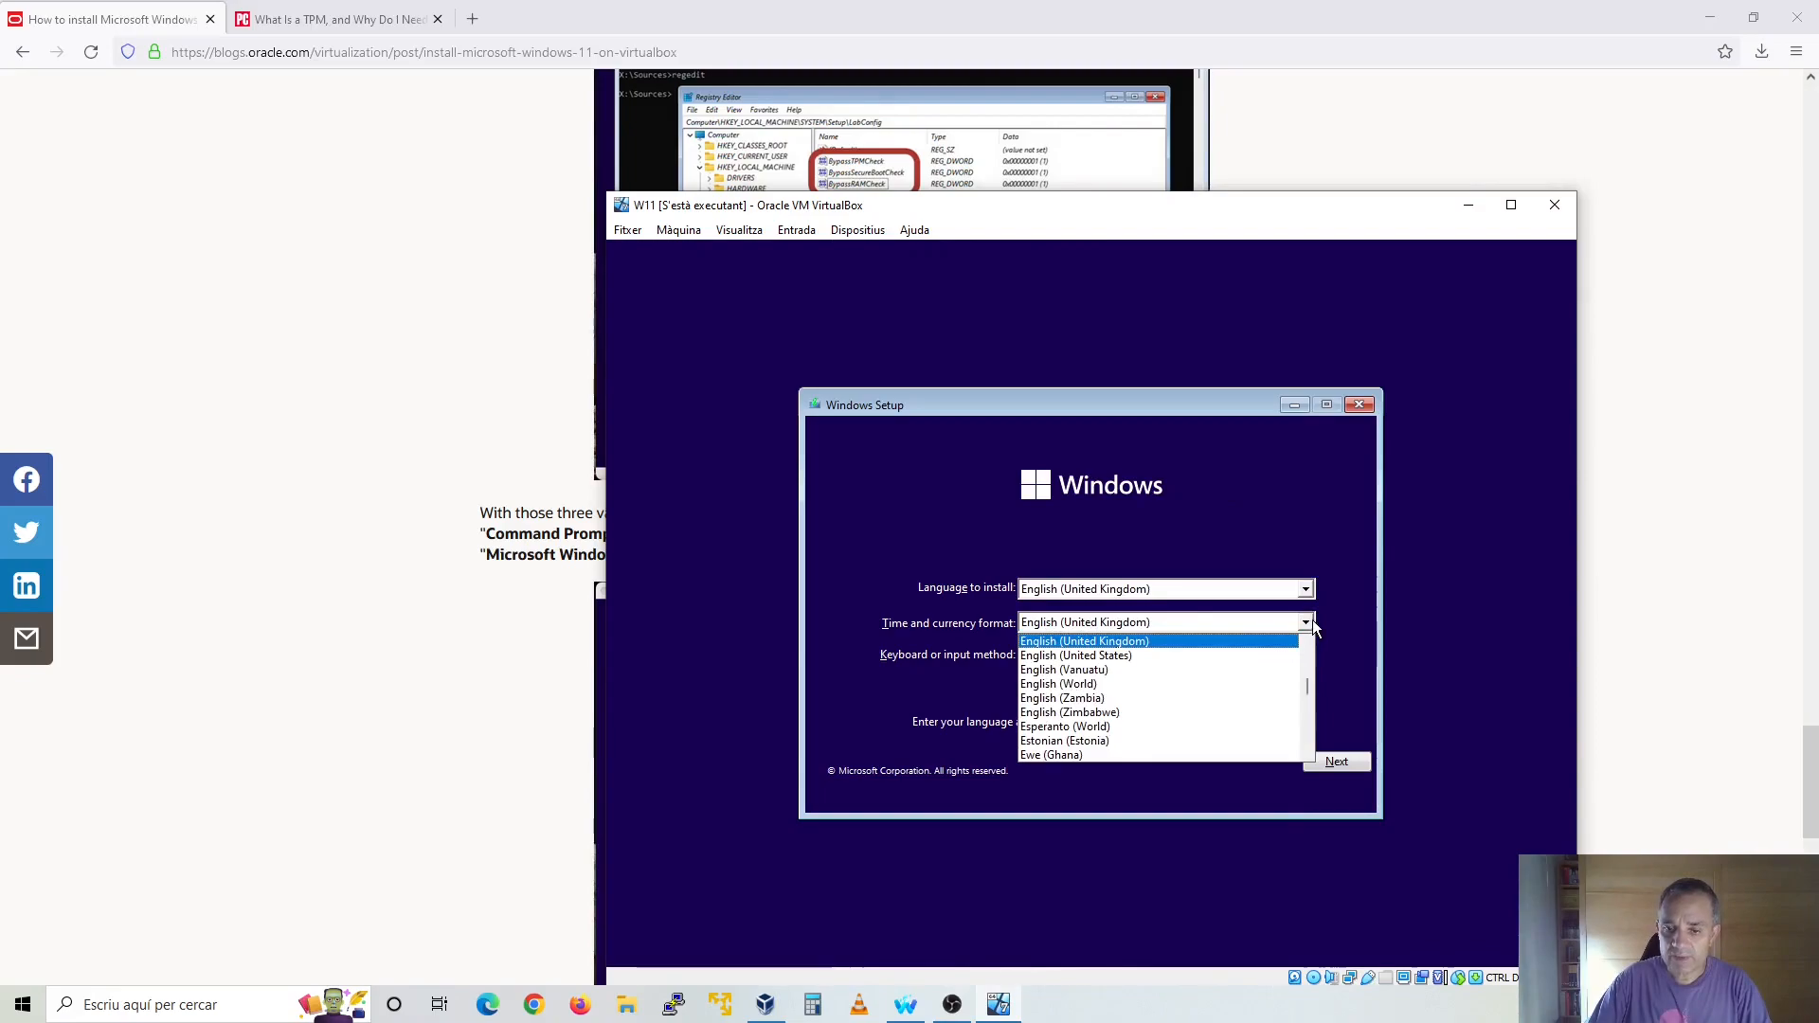
key("s")
scroll(1105, 682, "down", 4)
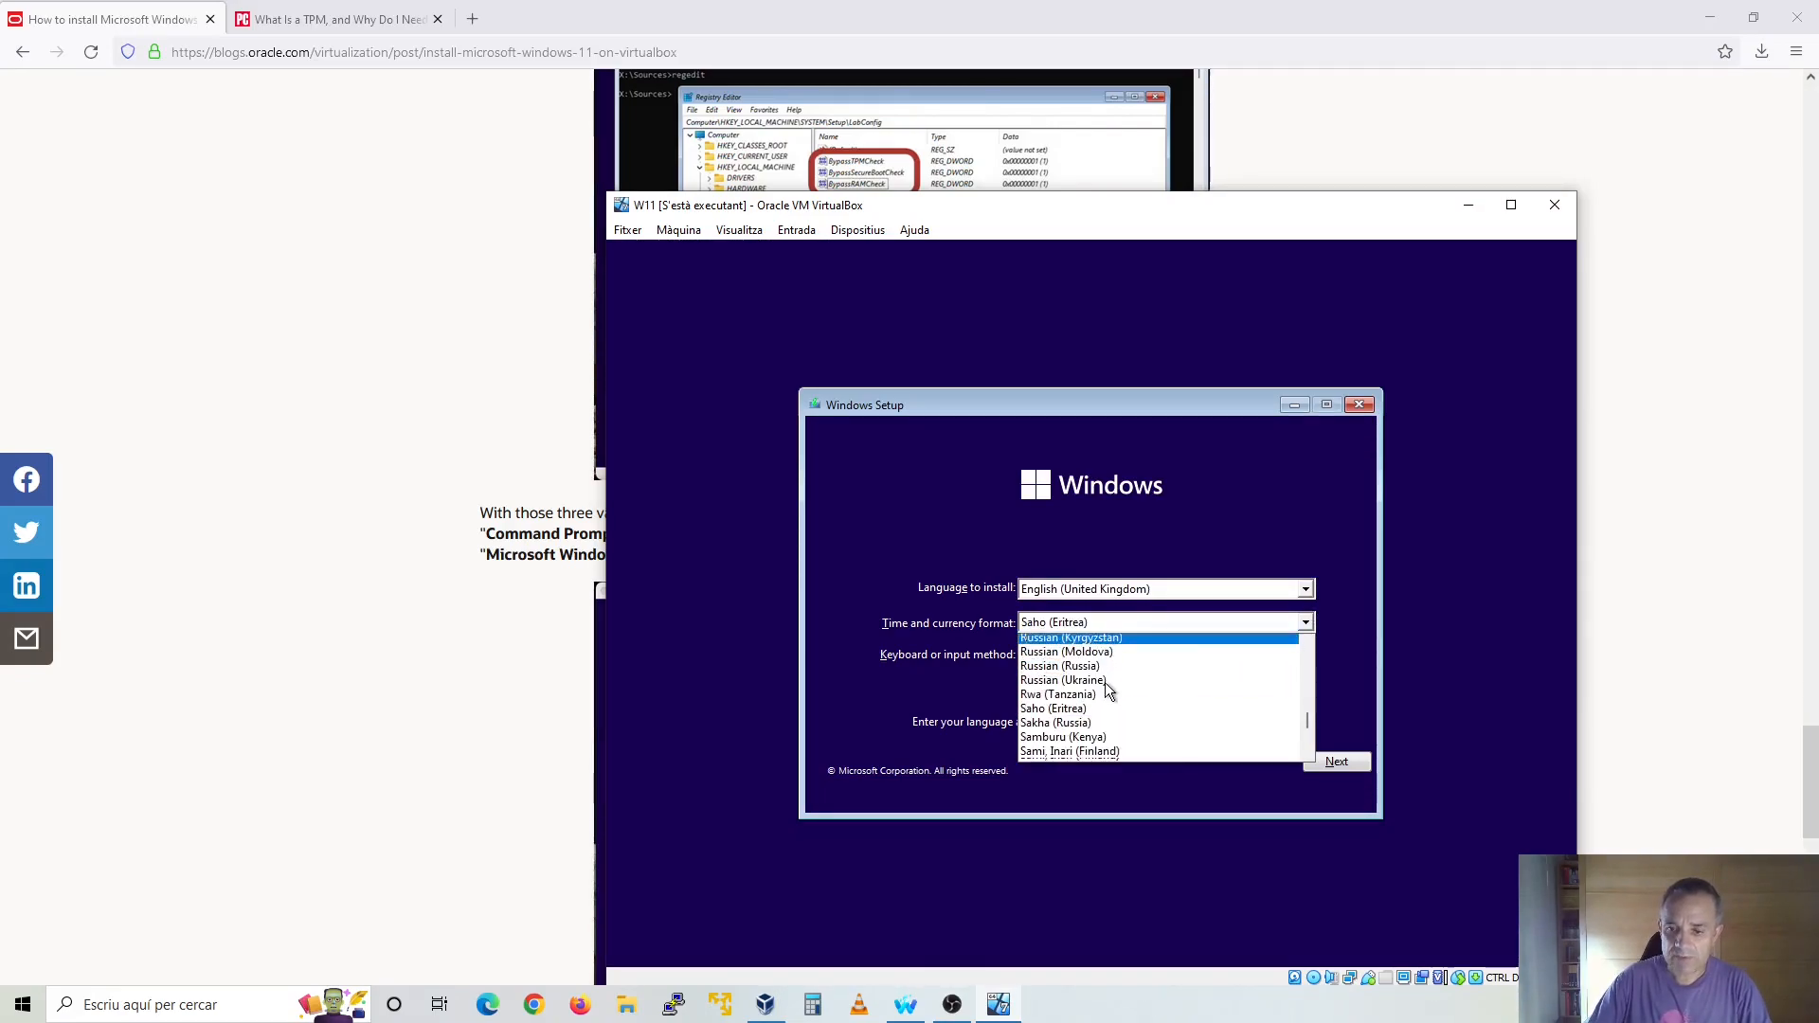
scroll(1106, 686, "down", 12)
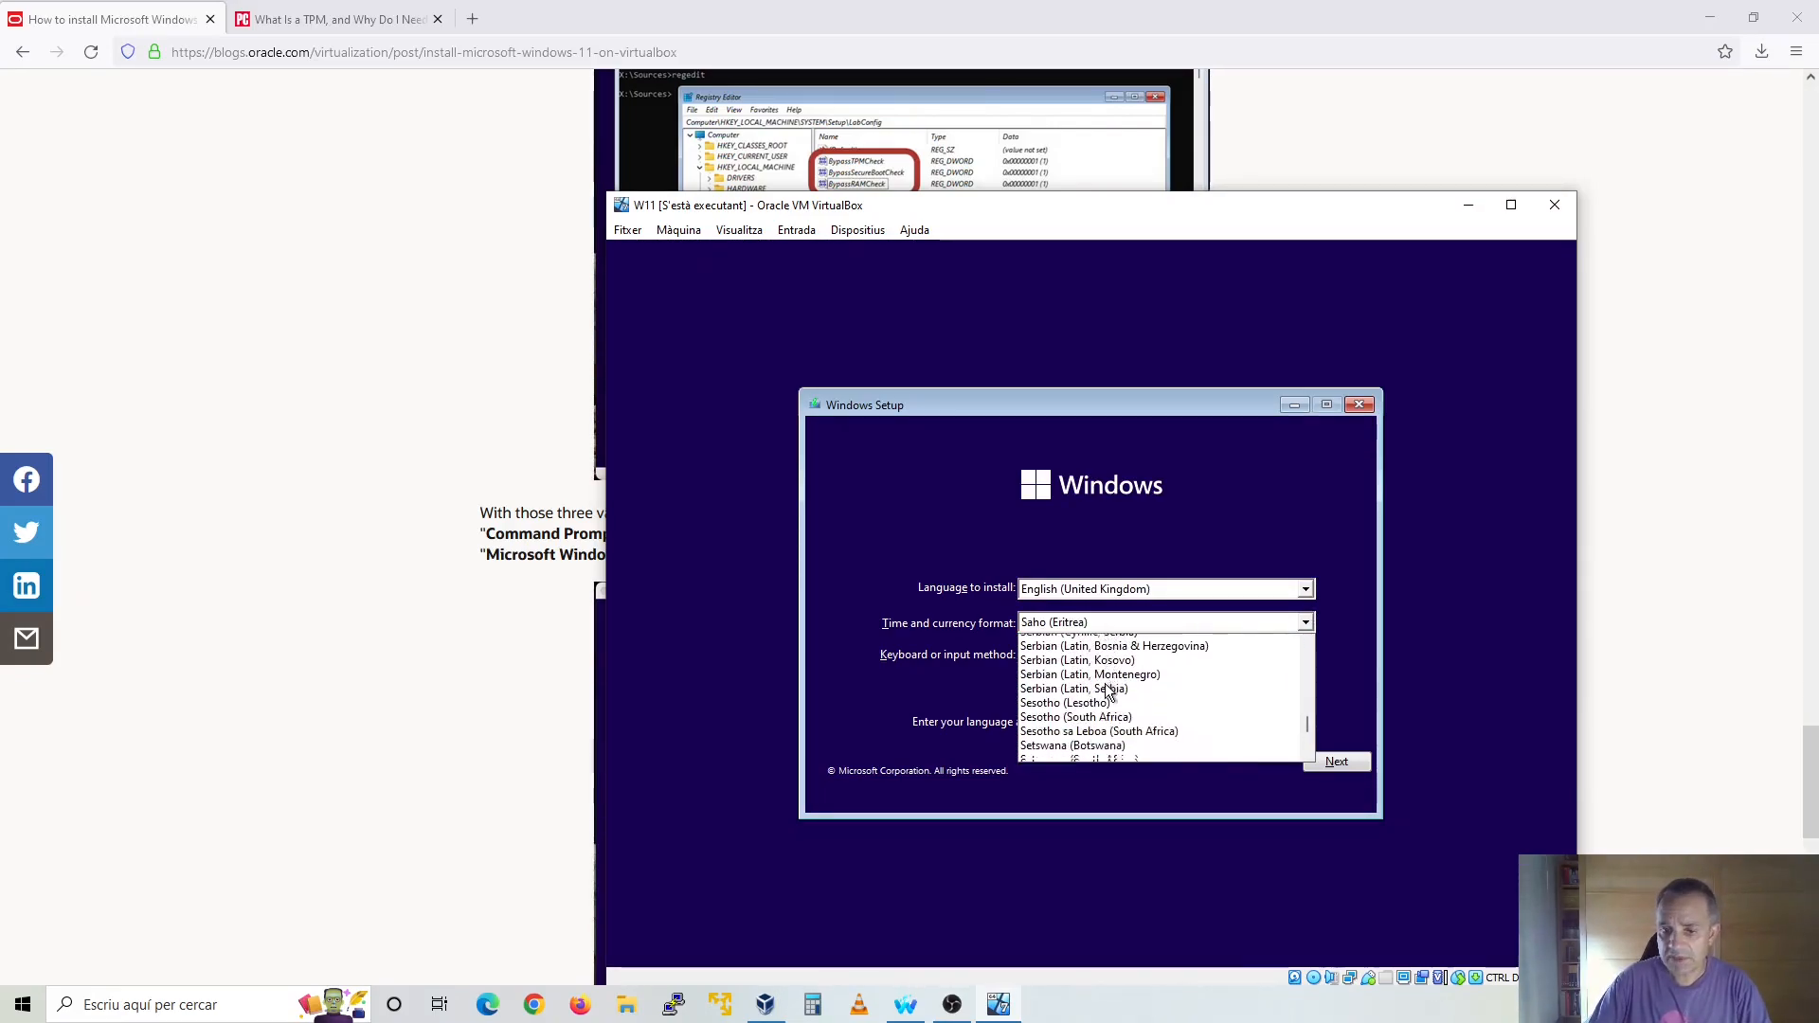
scroll(1107, 688, "down", 6)
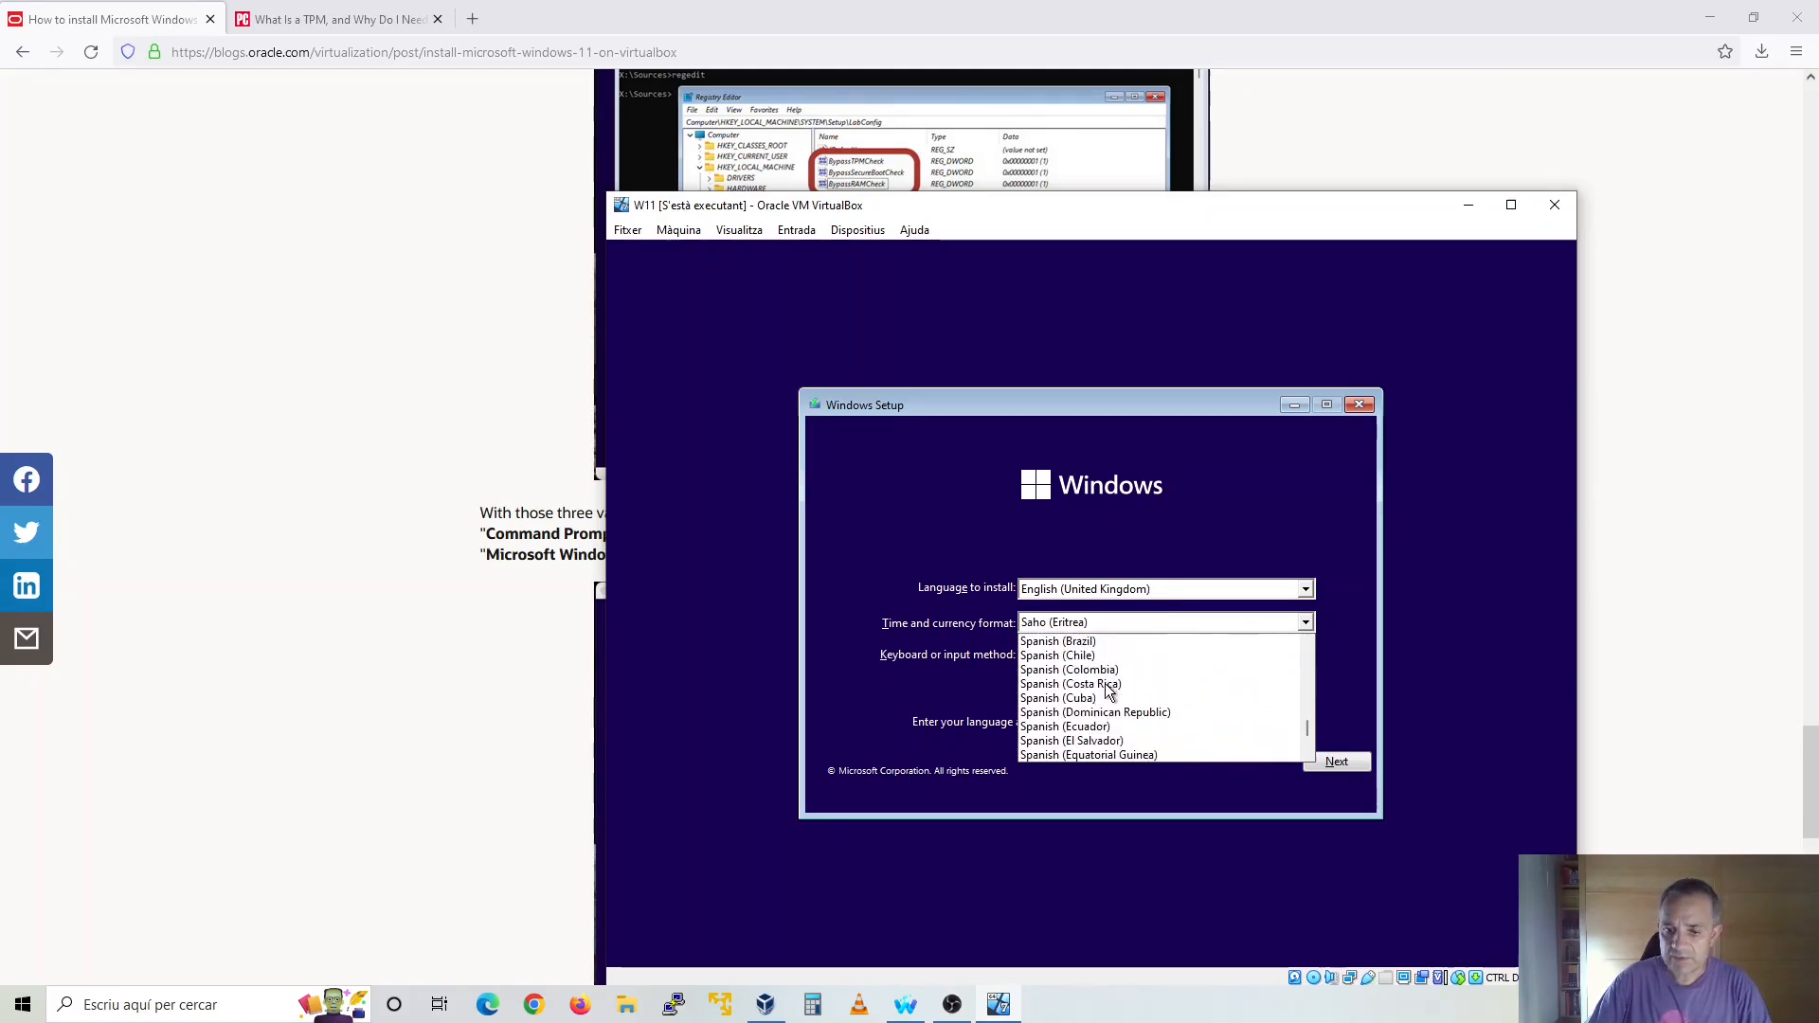
scroll(1105, 684, "down", 6)
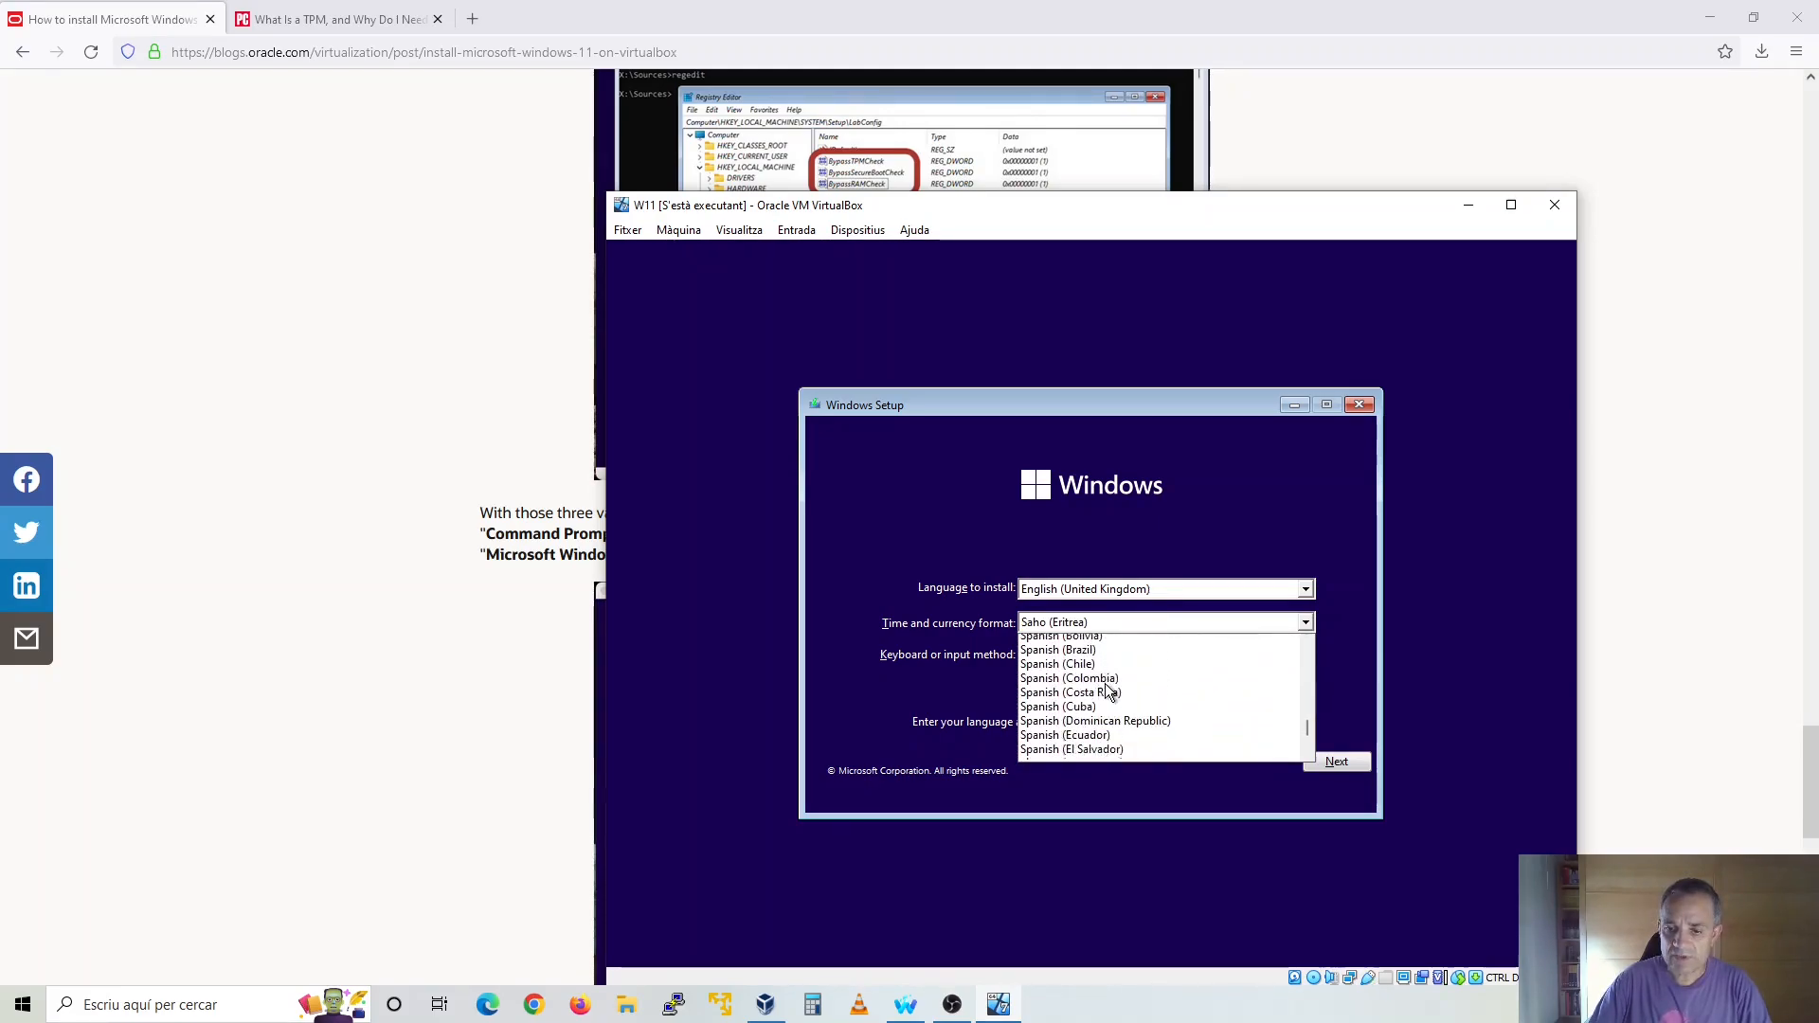
scroll(1106, 691, "down", 2)
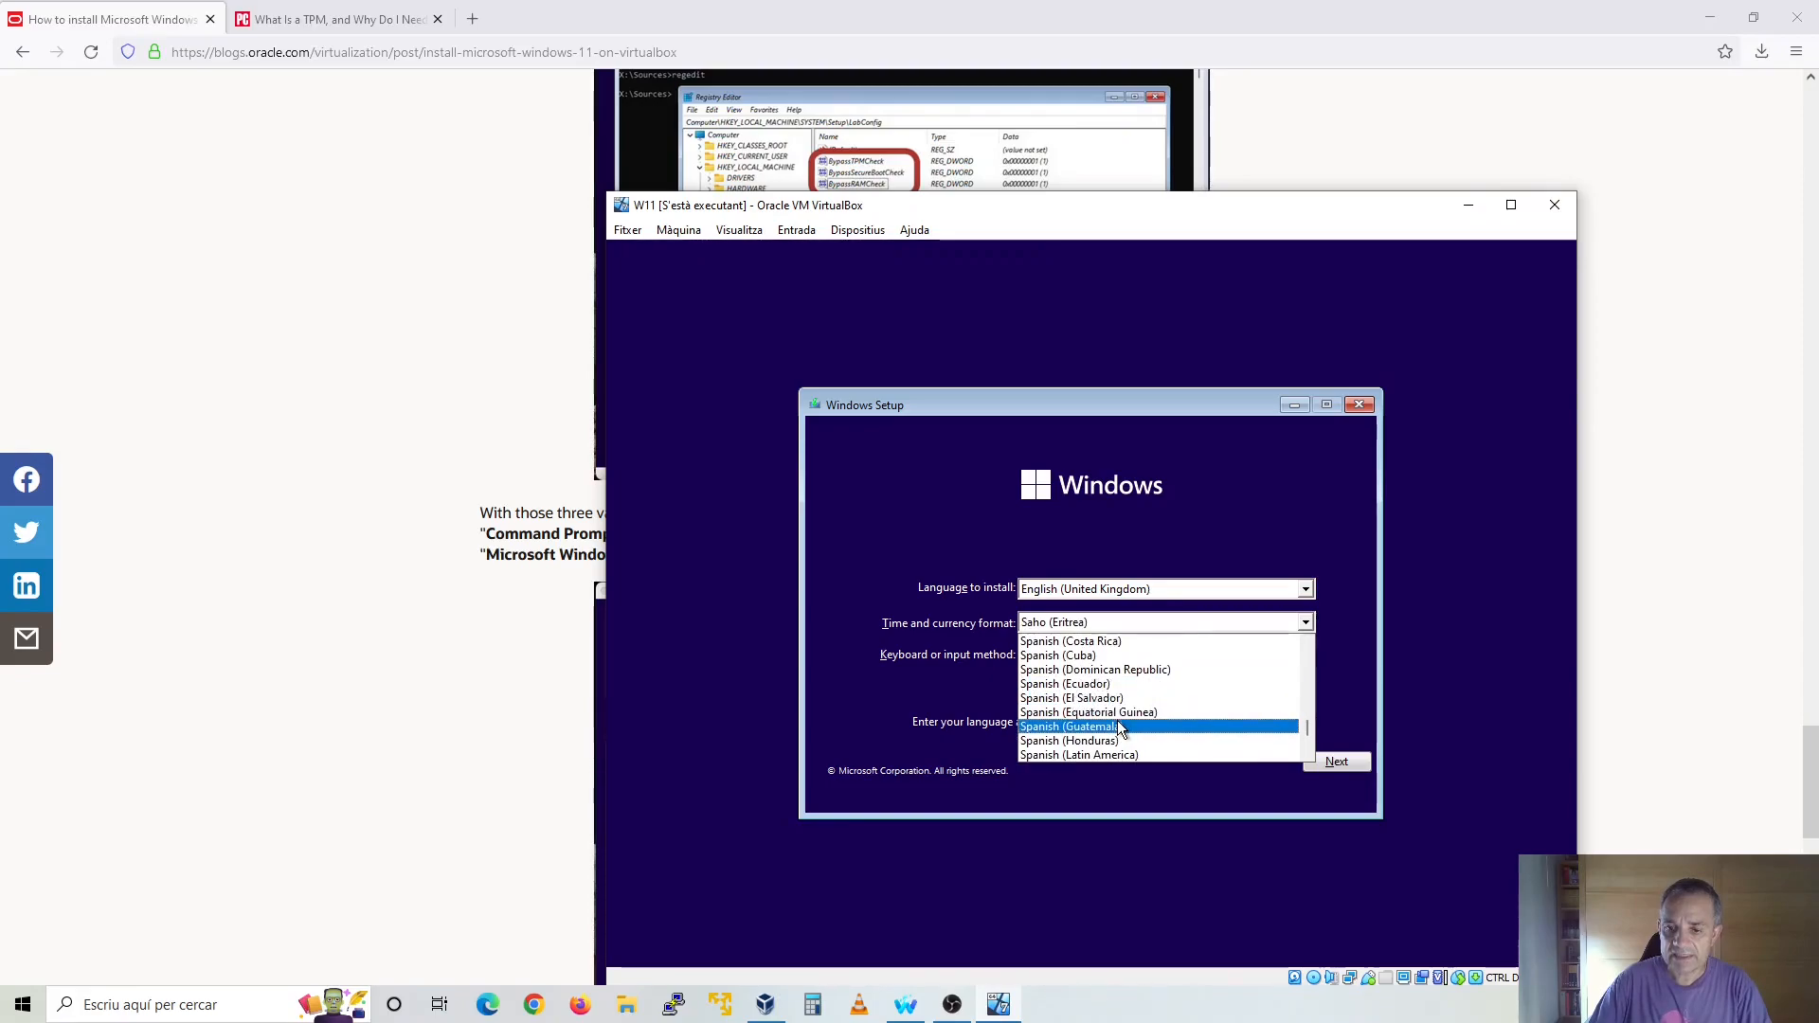
scroll(1117, 720, "down", 2)
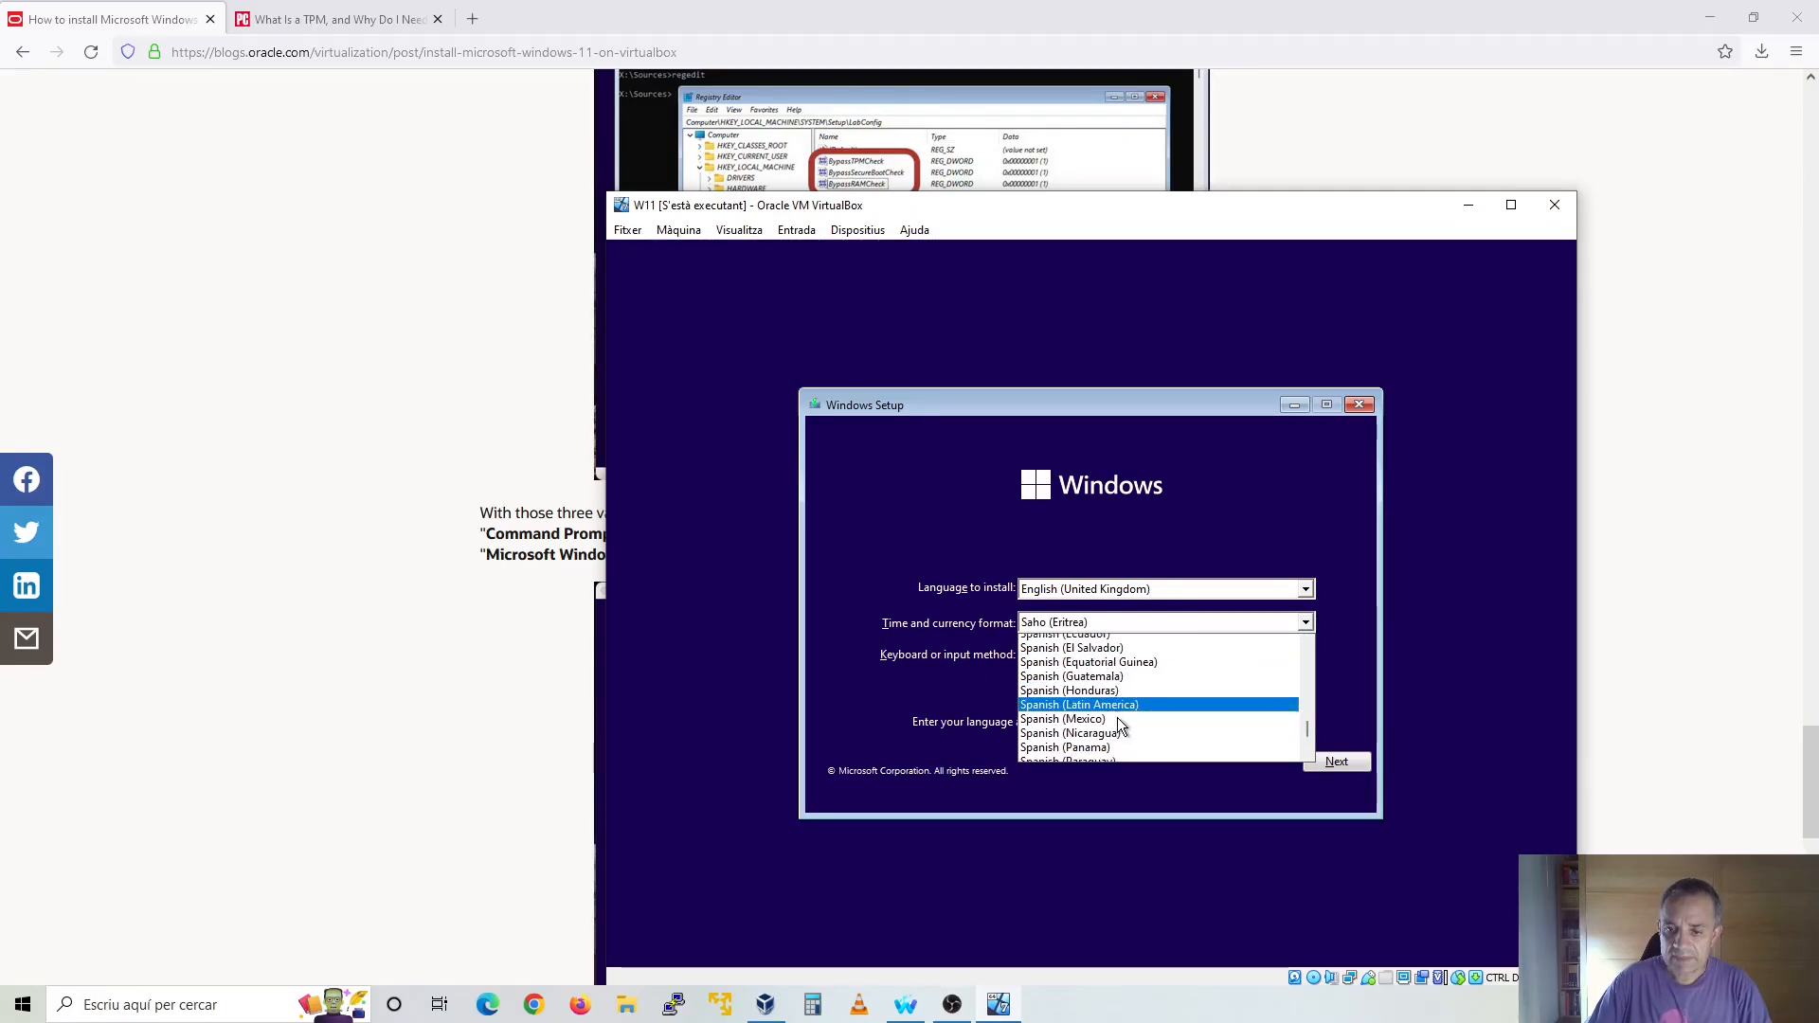
scroll(1121, 725, "down", 1)
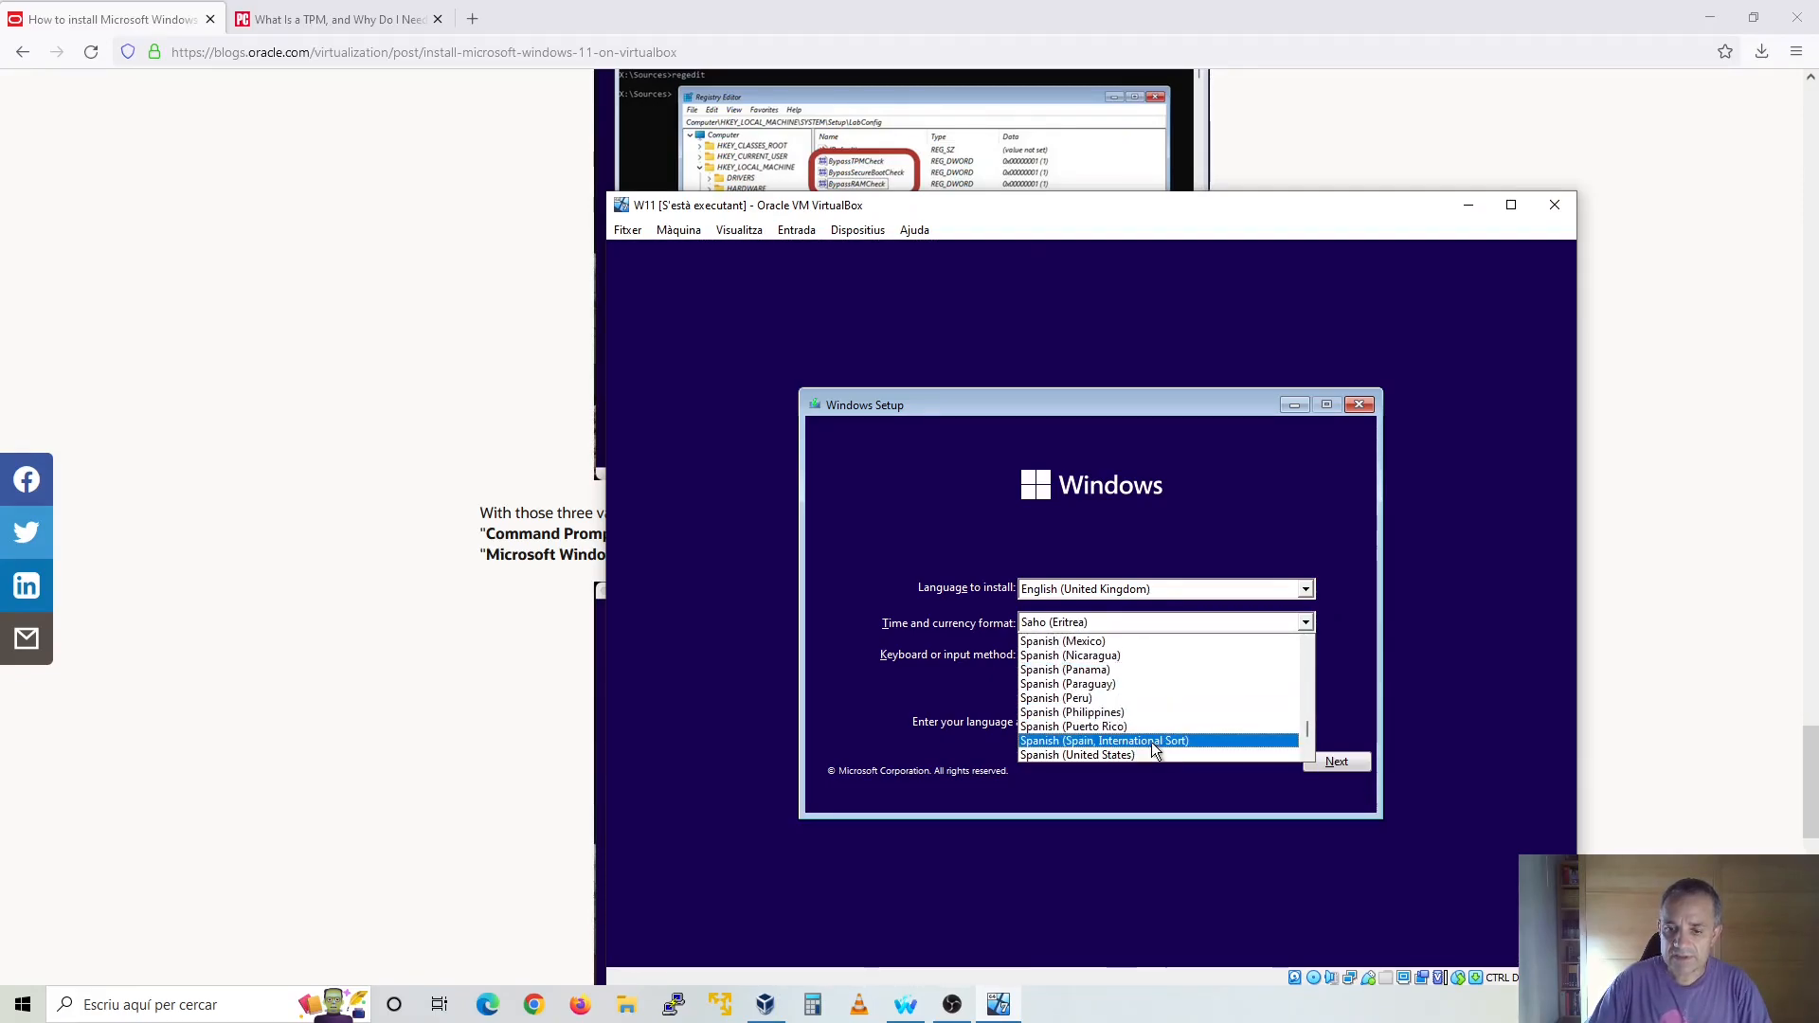
left_click(1151, 742)
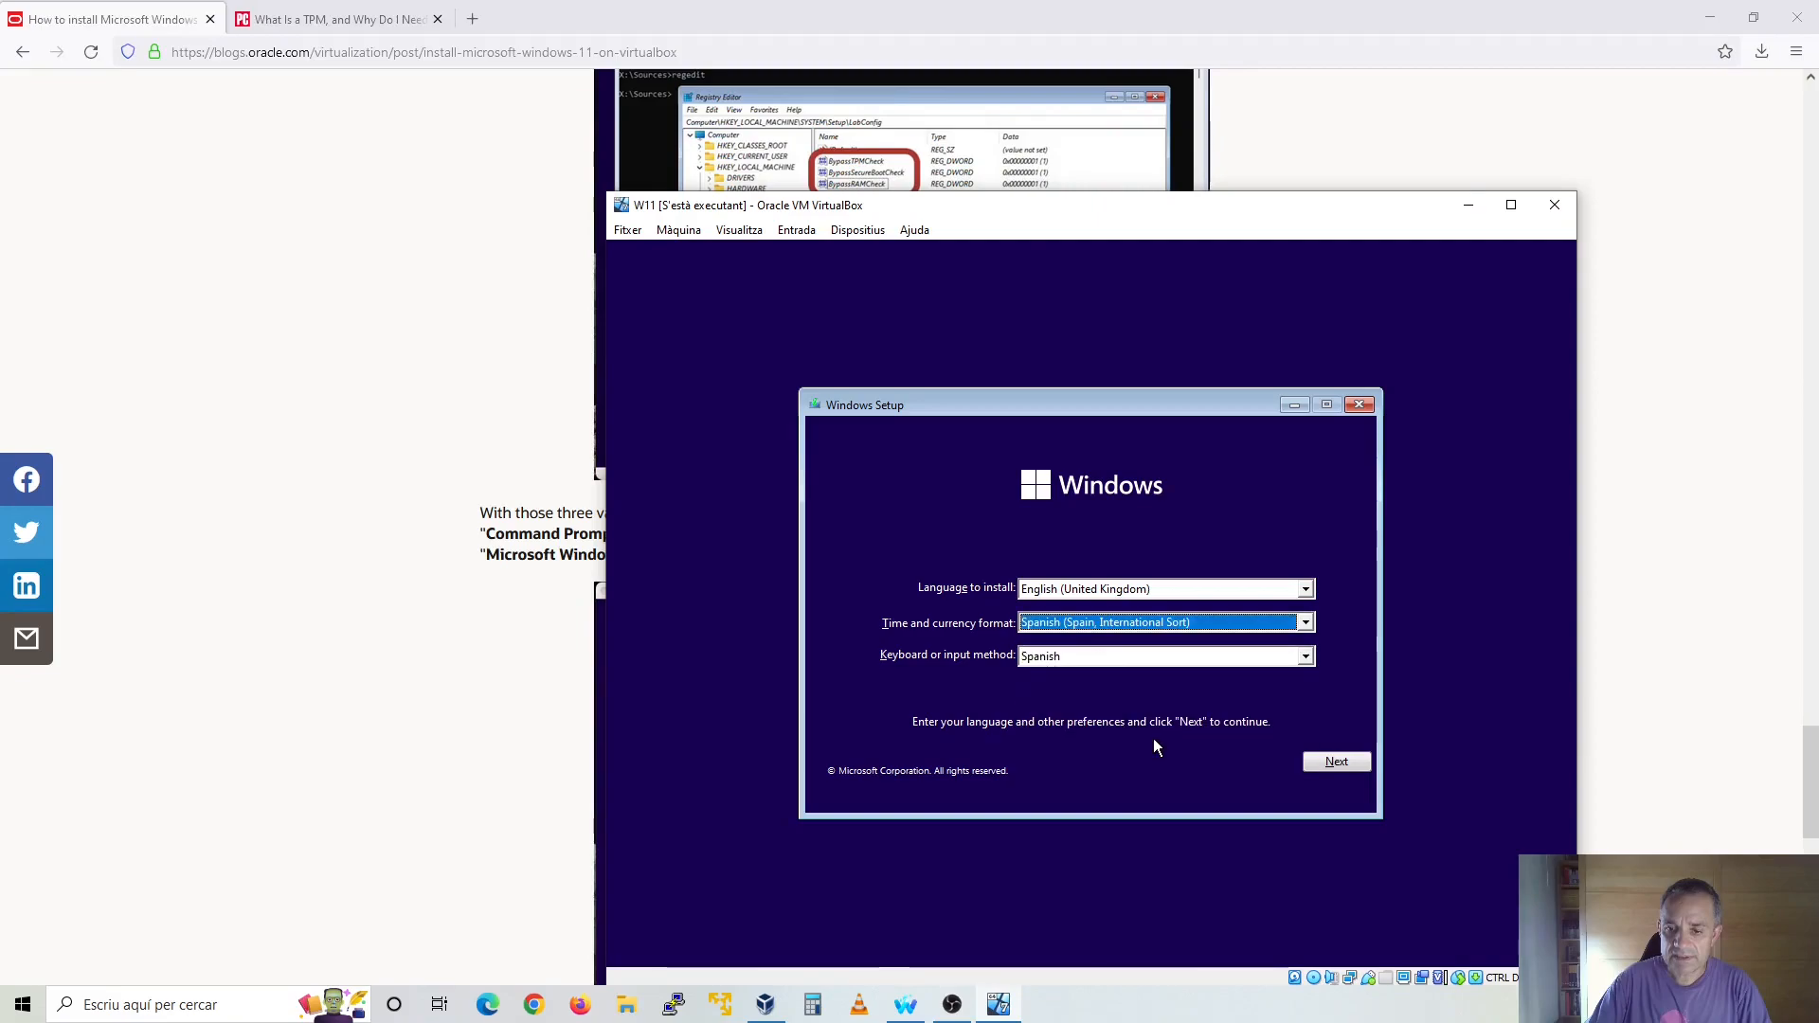
left_click(1316, 760)
left_click(1097, 613)
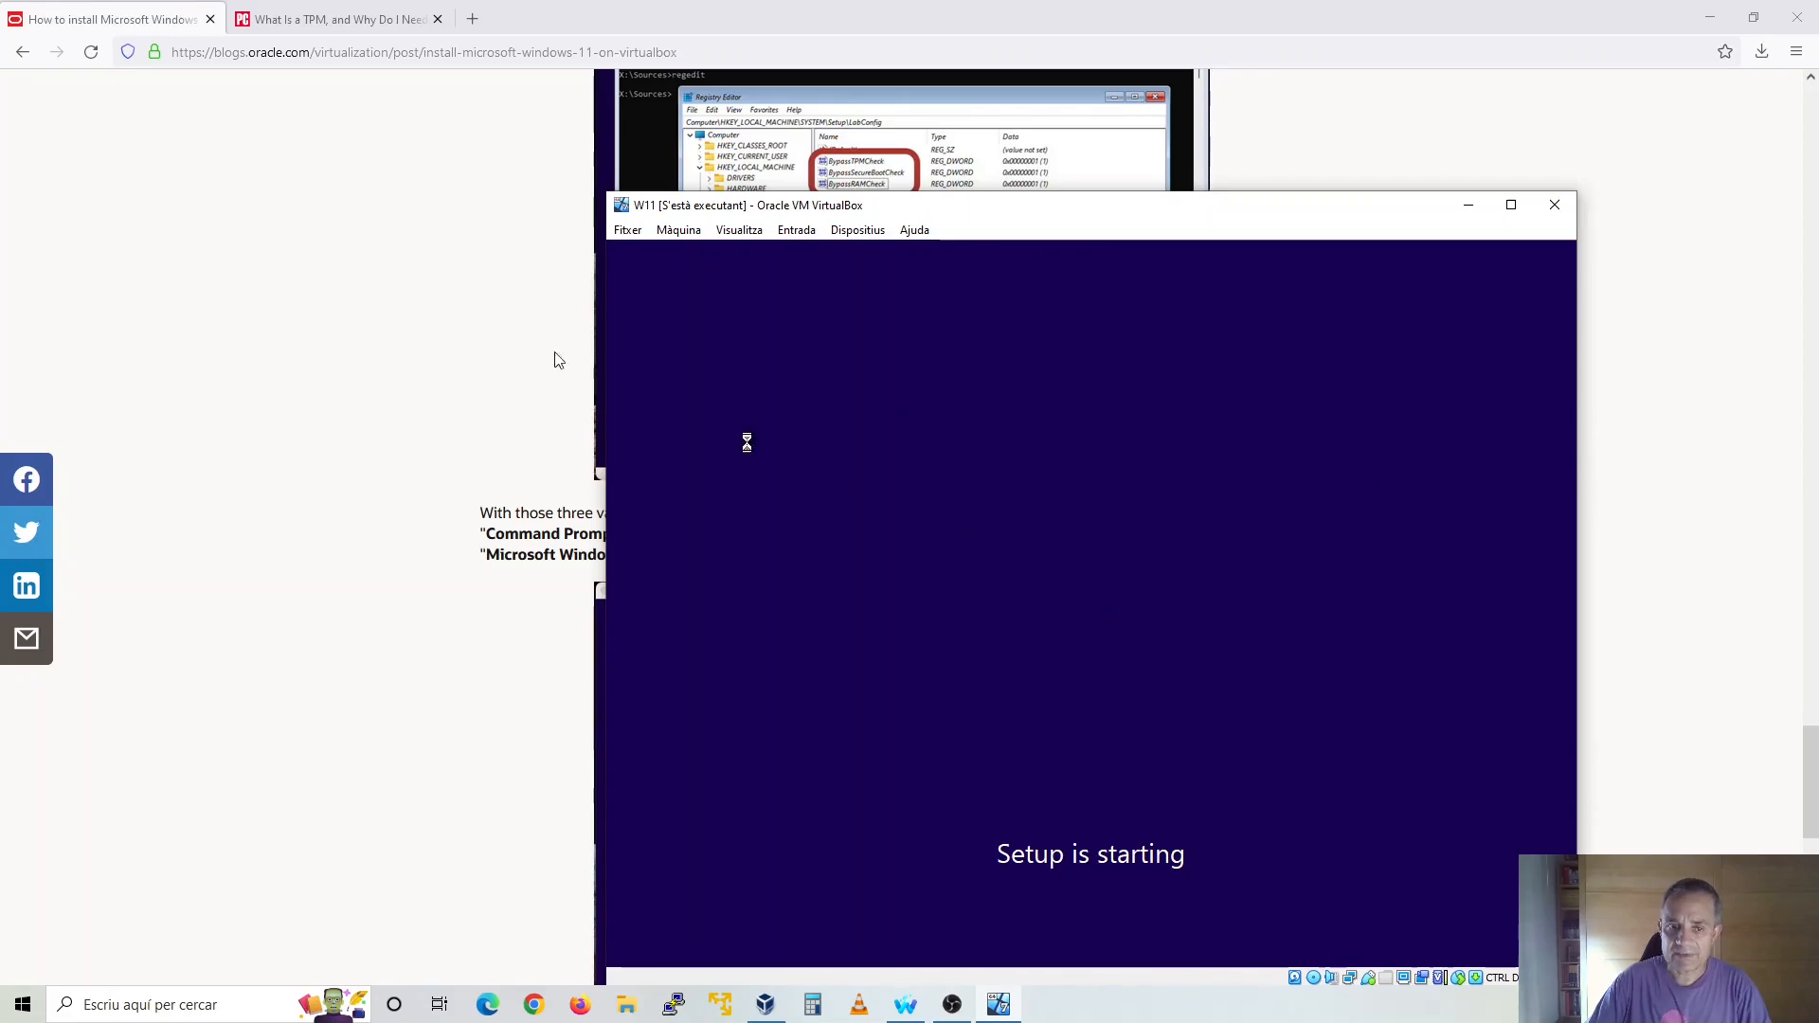
Review the final part of the Oracle installation guide and the PCMag article on TPM in the browser
left_click(412, 270)
scroll(412, 270, "down", 6)
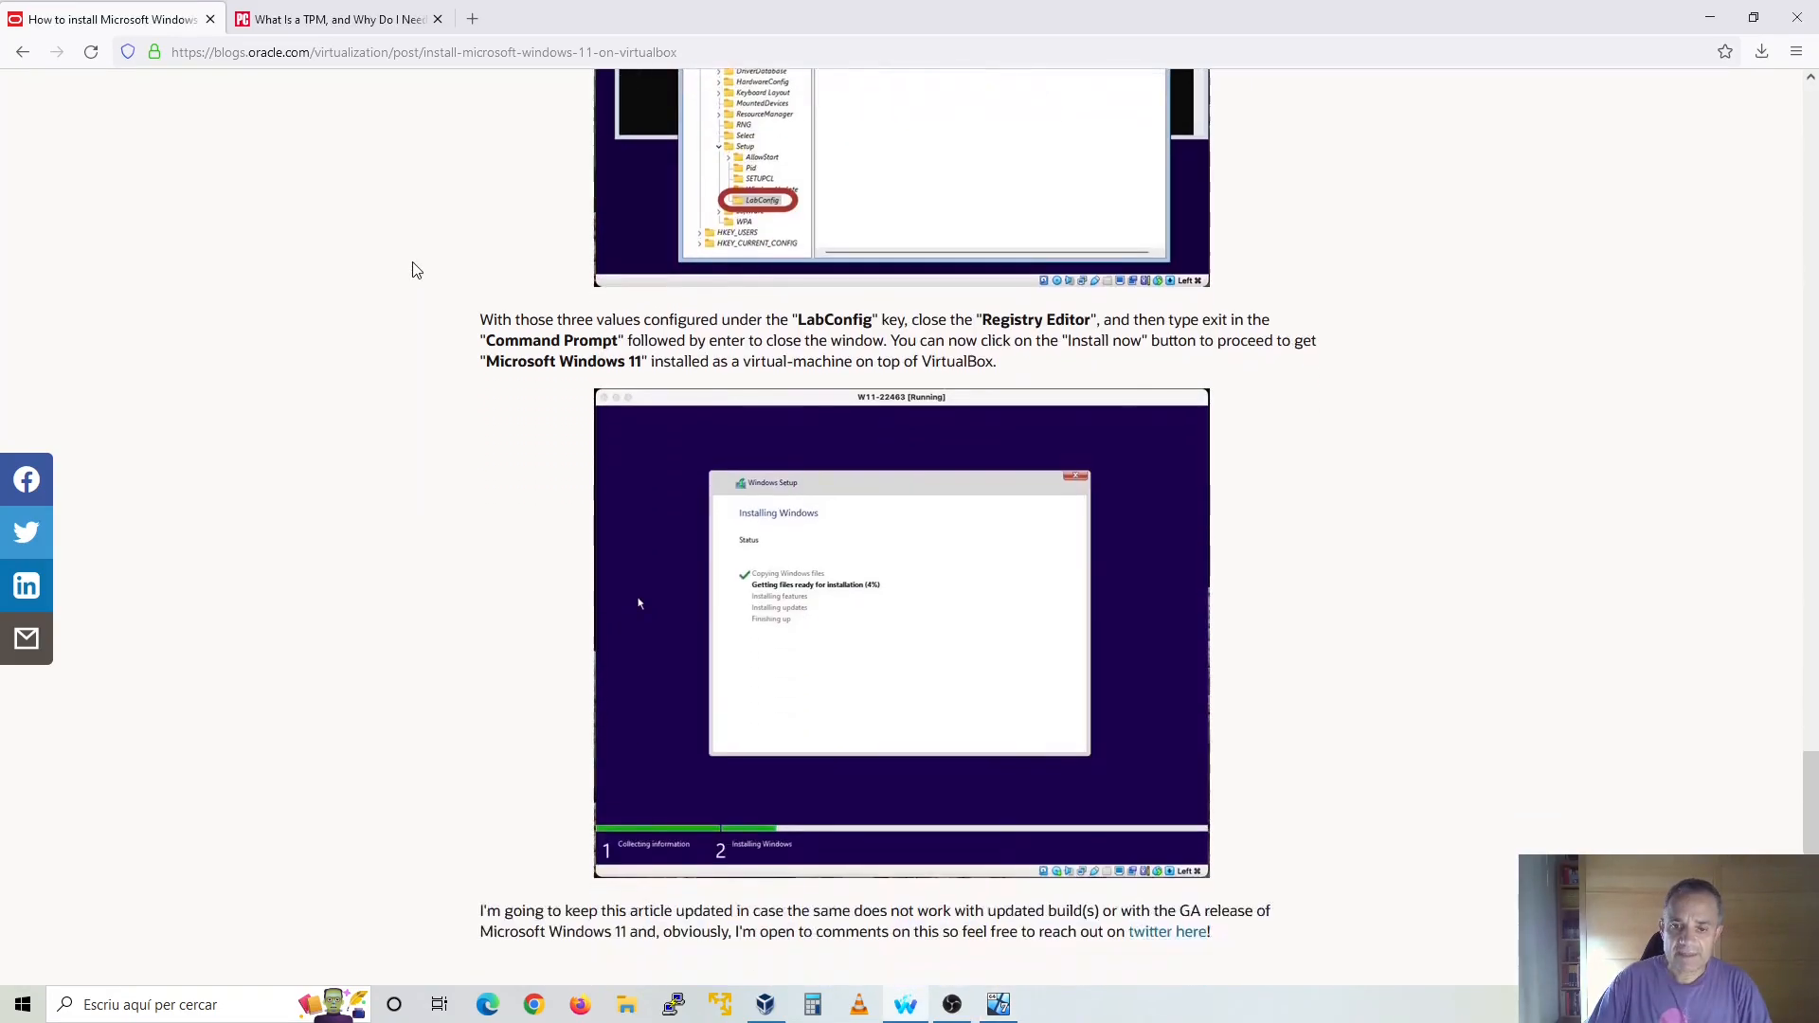
scroll(412, 270, "up", 12)
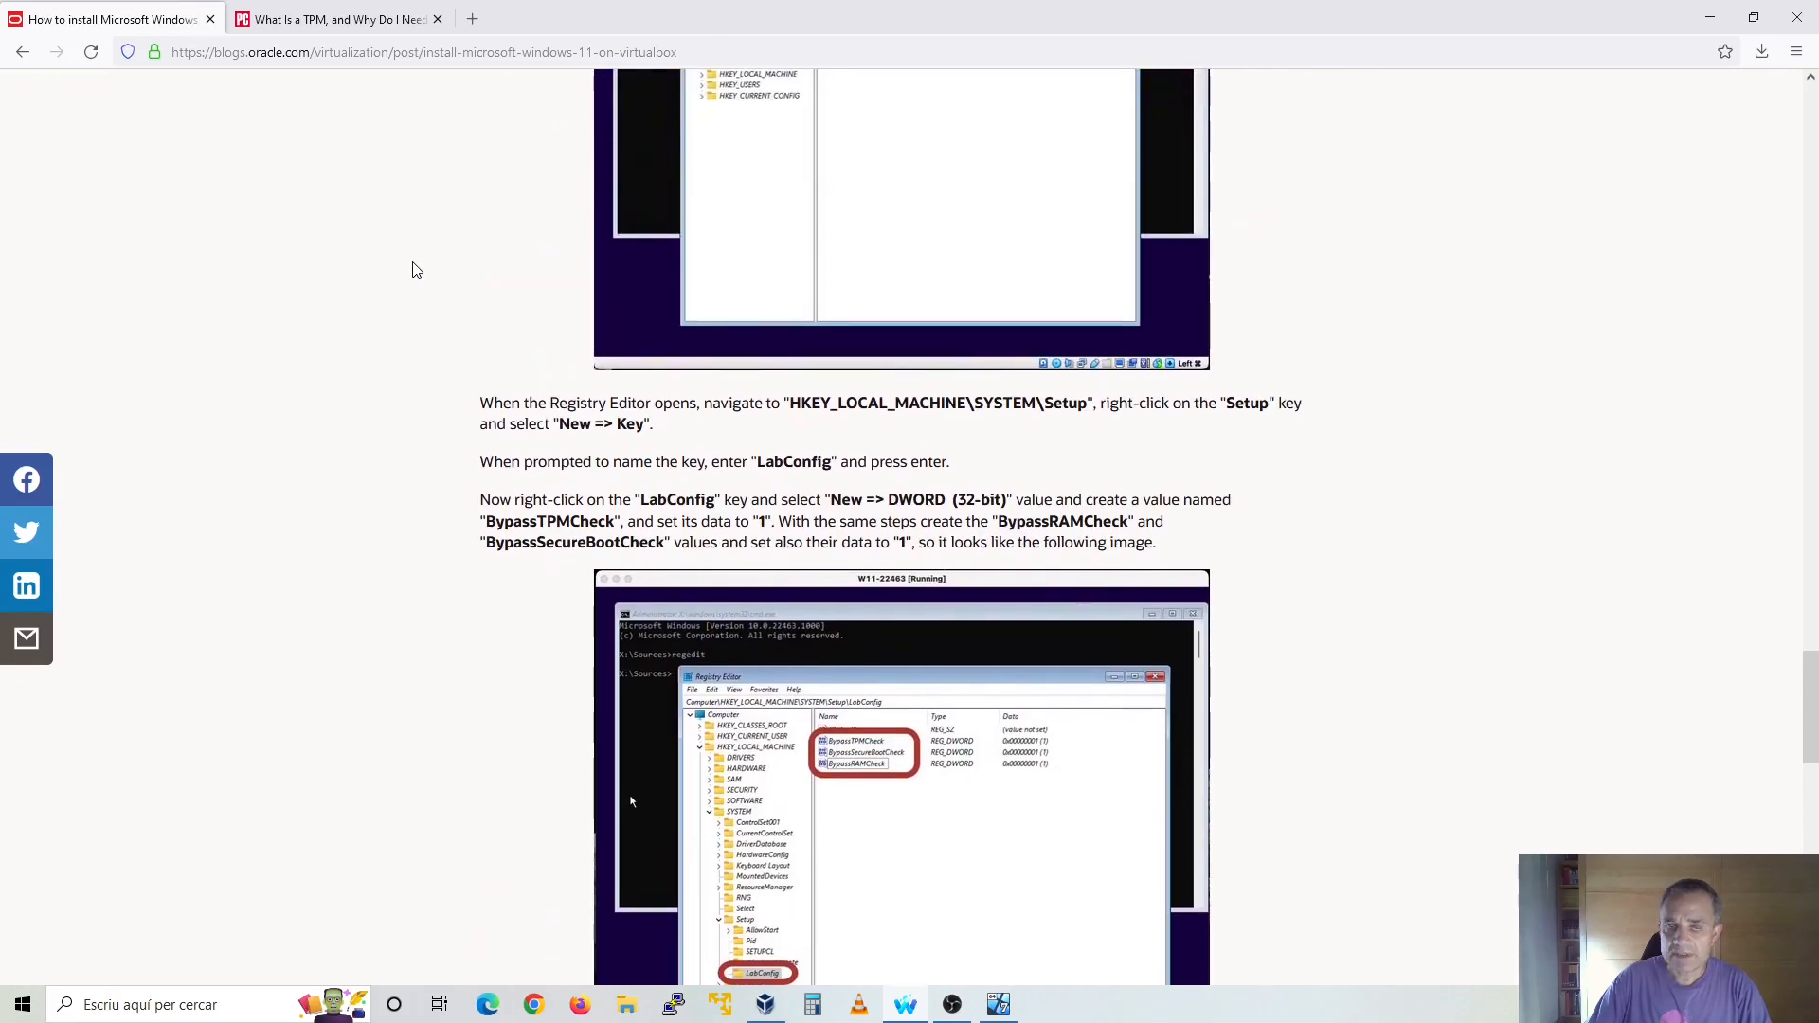
left_click(339, 19)
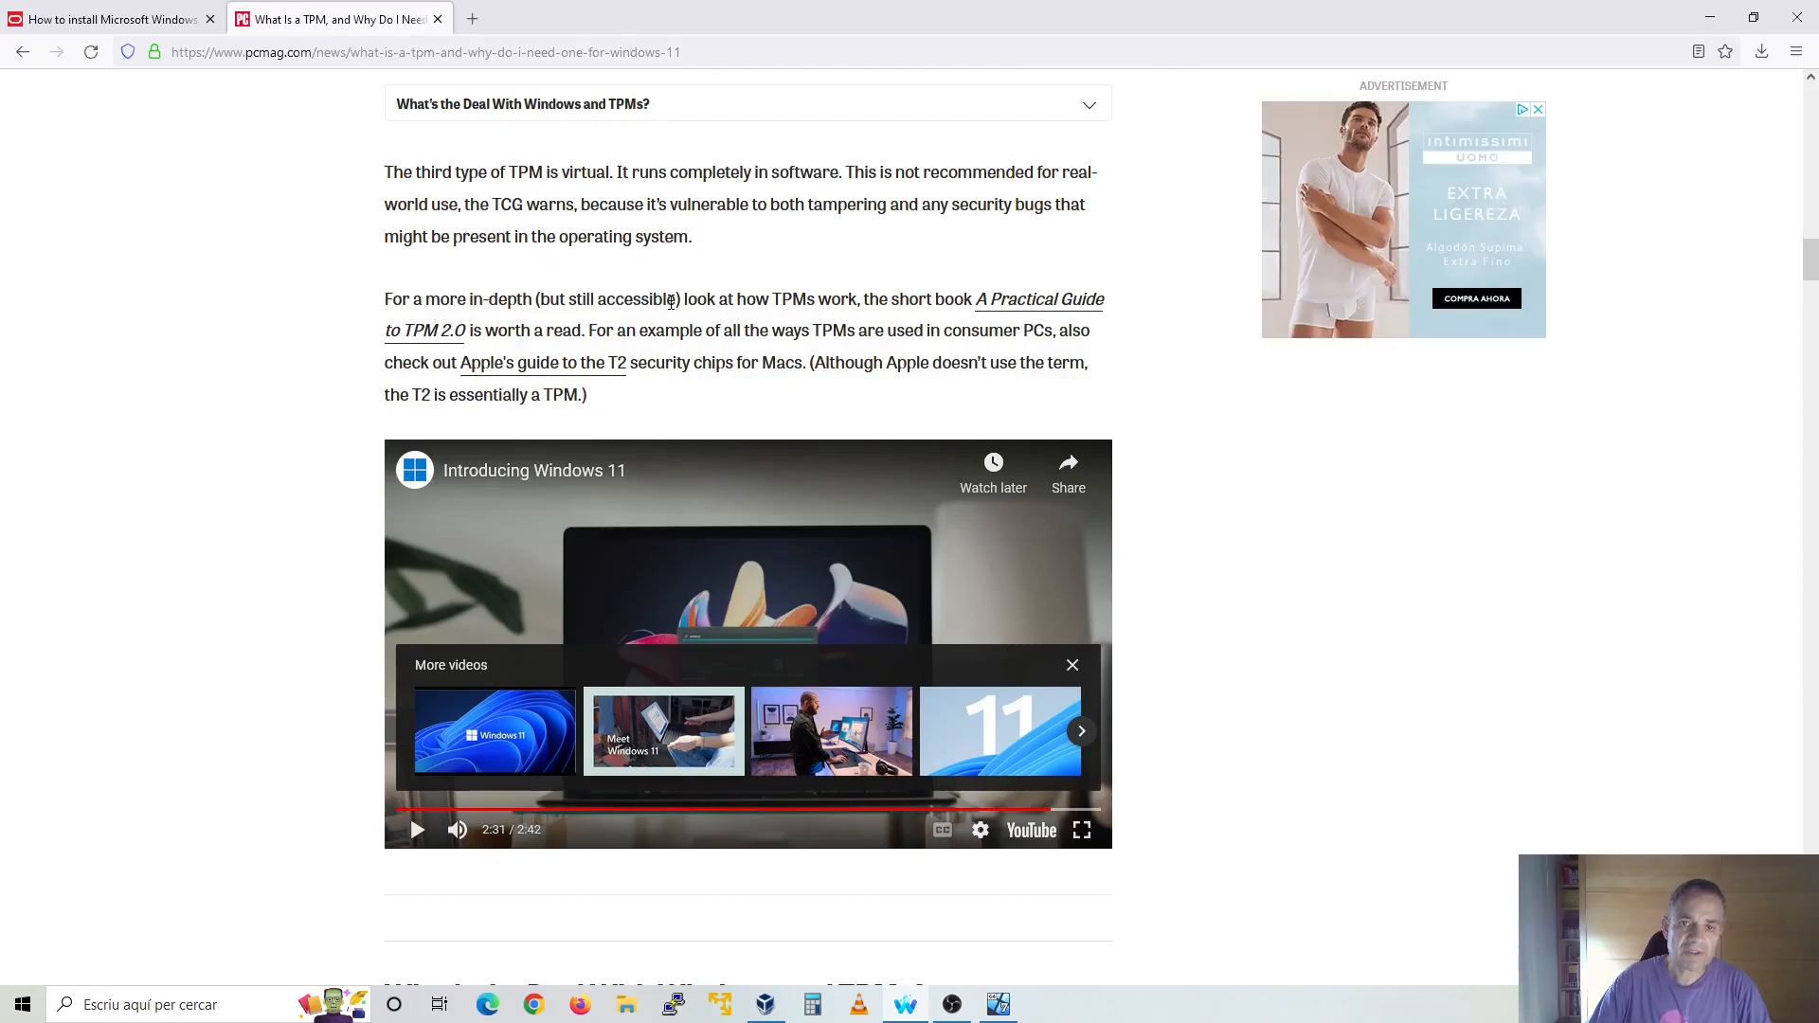
scroll(671, 302, "up", 10)
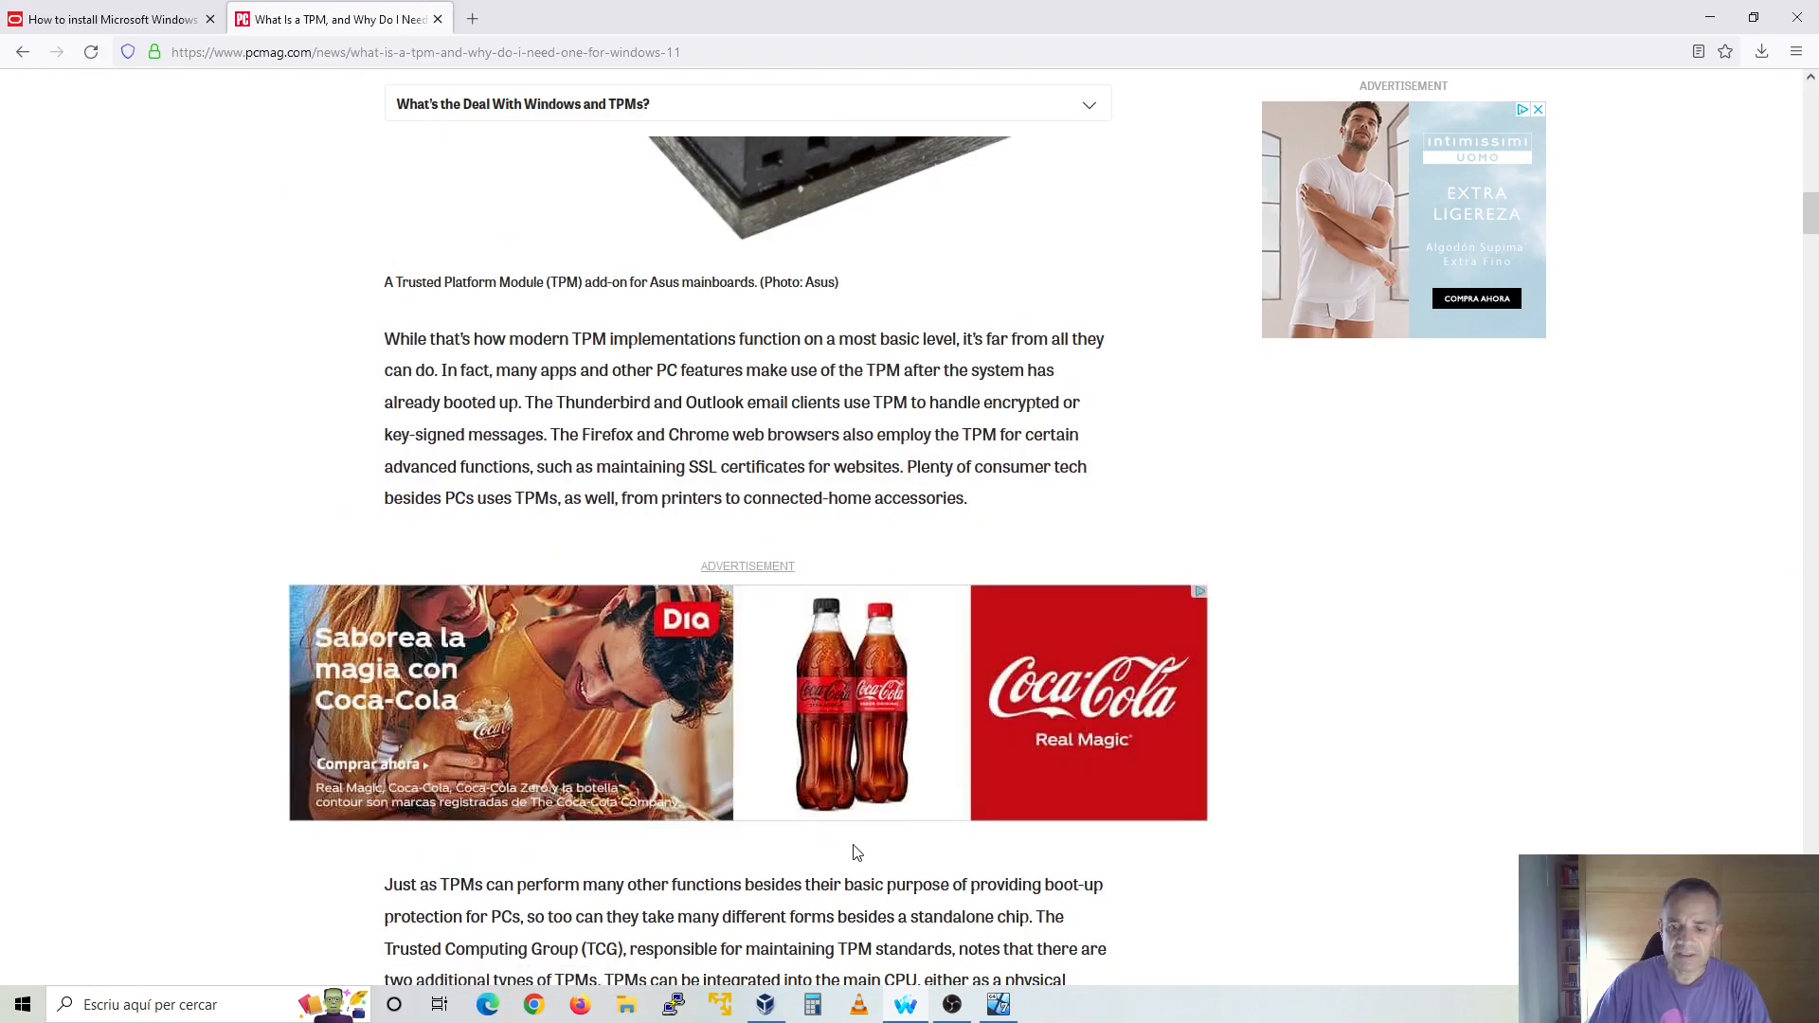
Return to the W11 virtual machine, continue without a product key, and choose the Windows 11 Pro edition
left_click(1002, 1006)
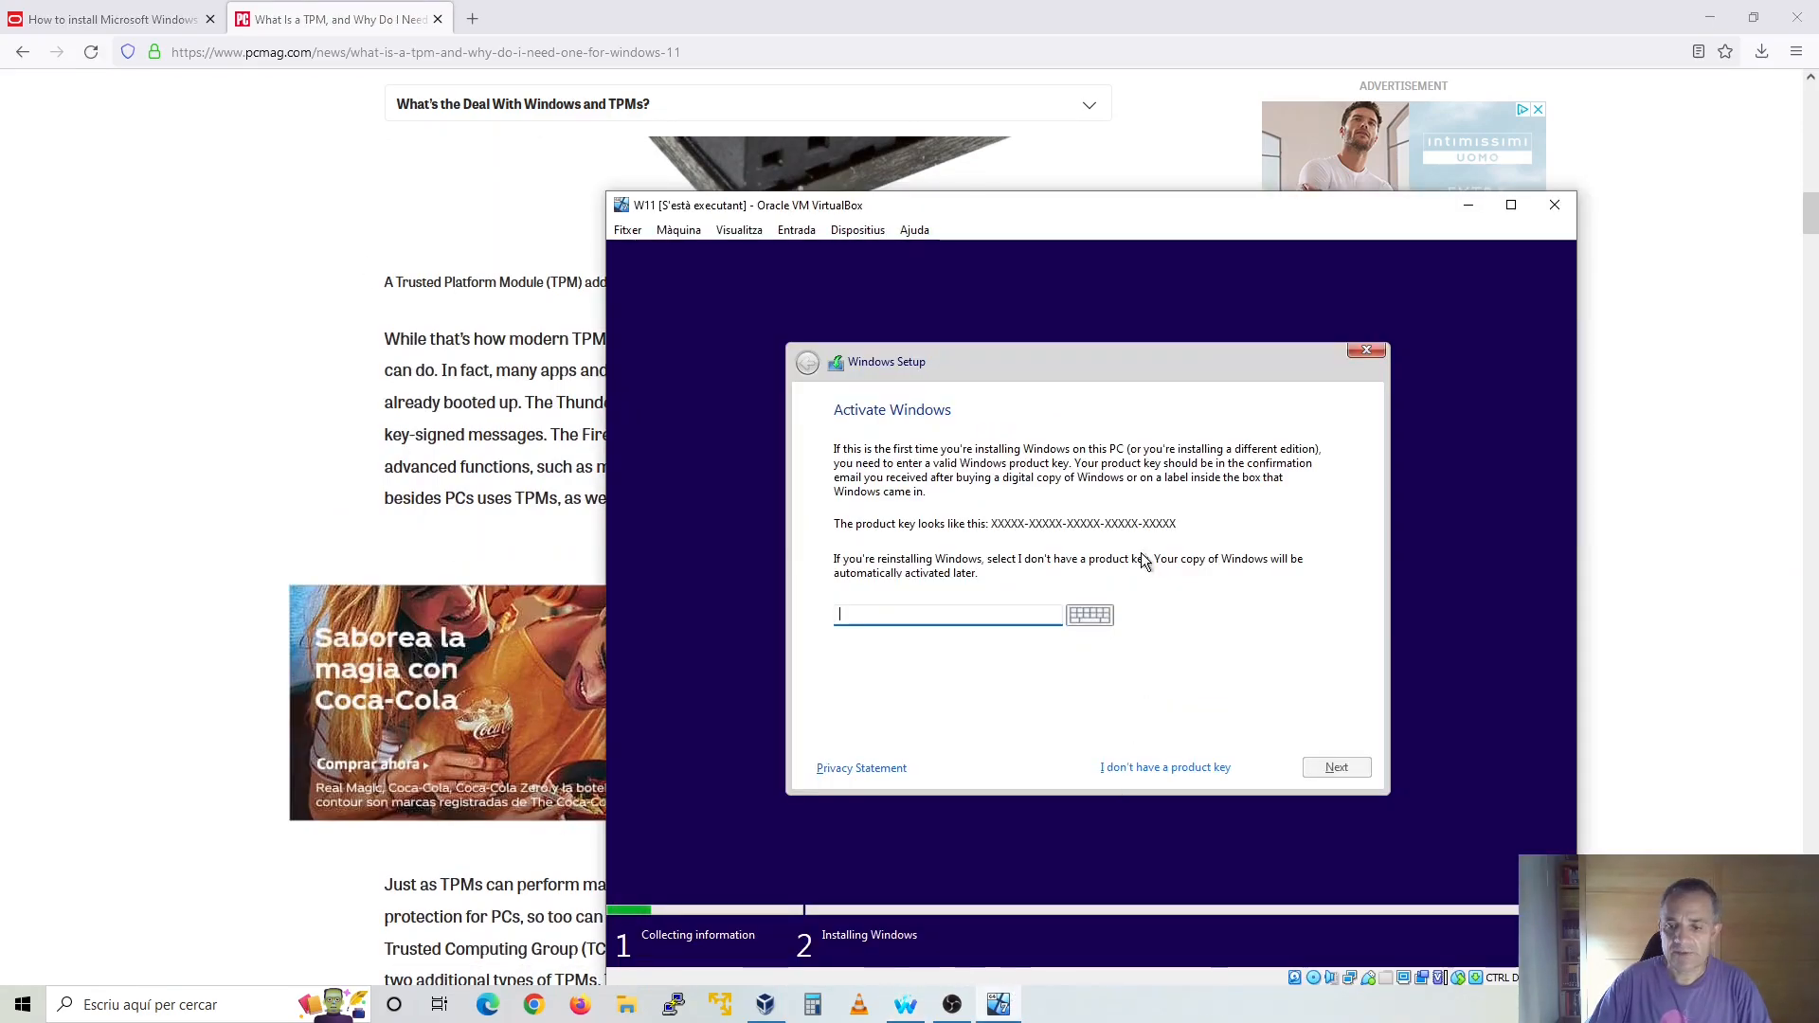
left_click(1180, 766)
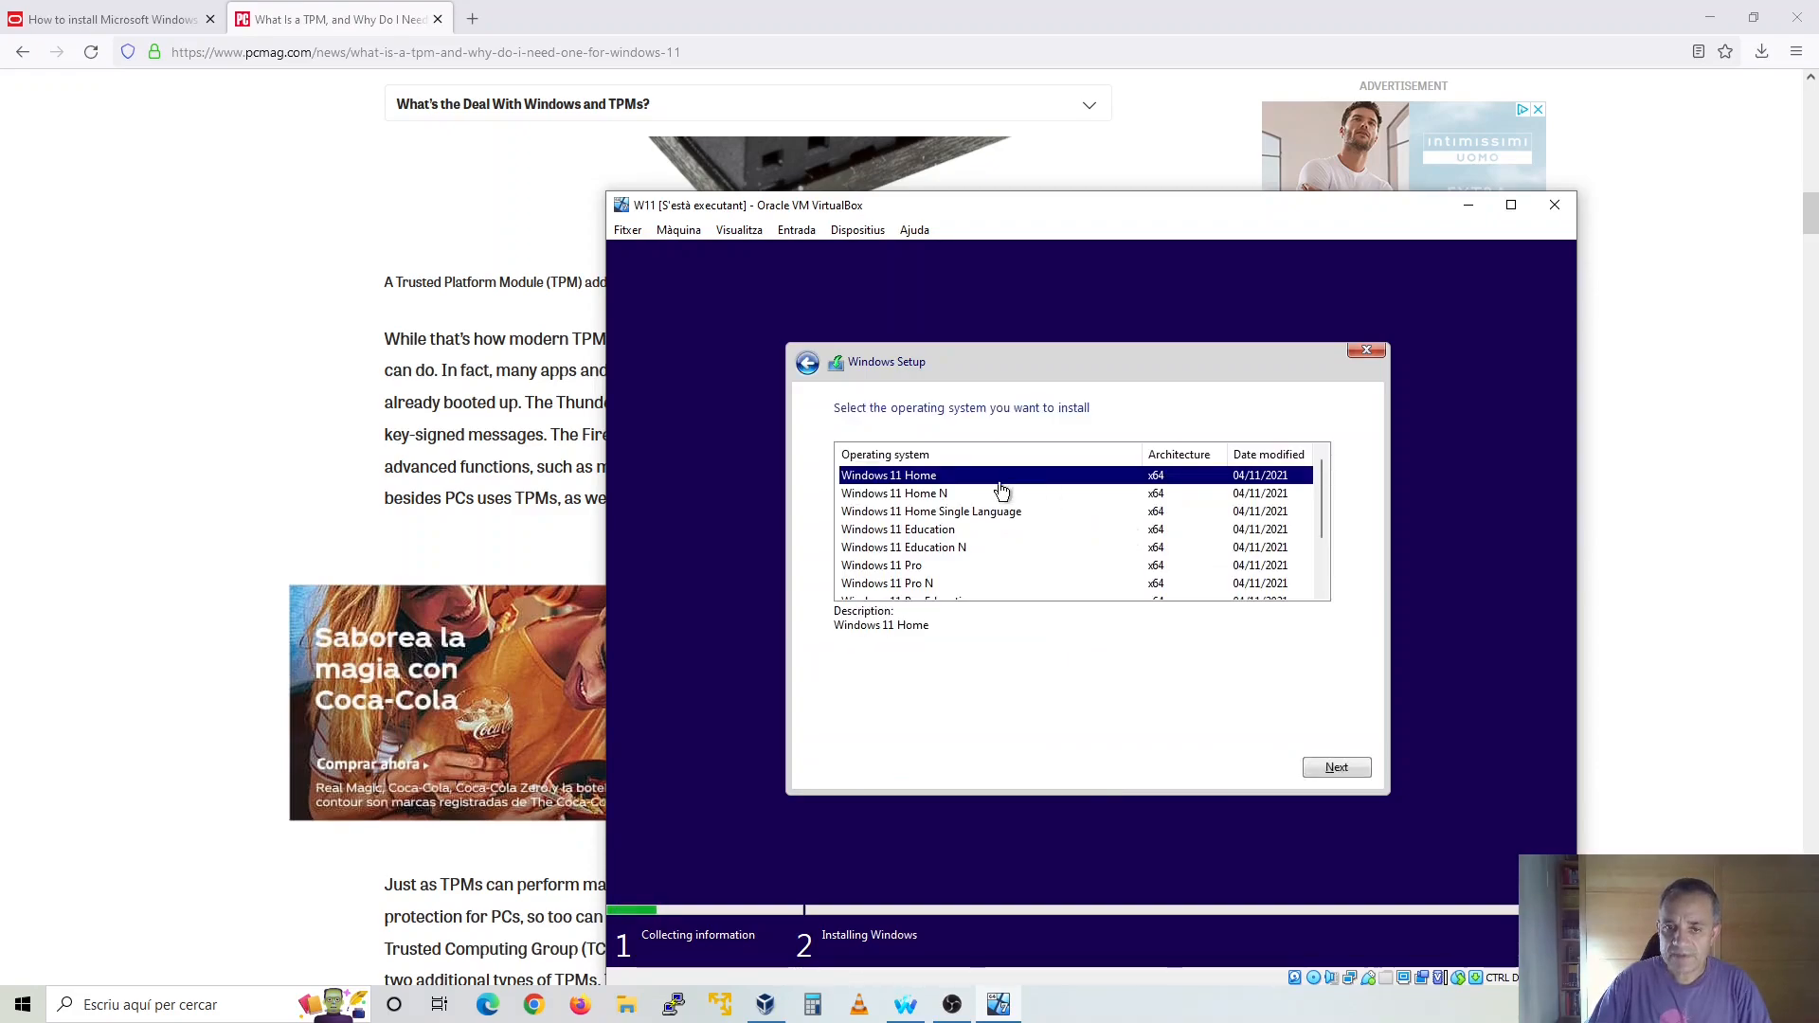
left_click(948, 569)
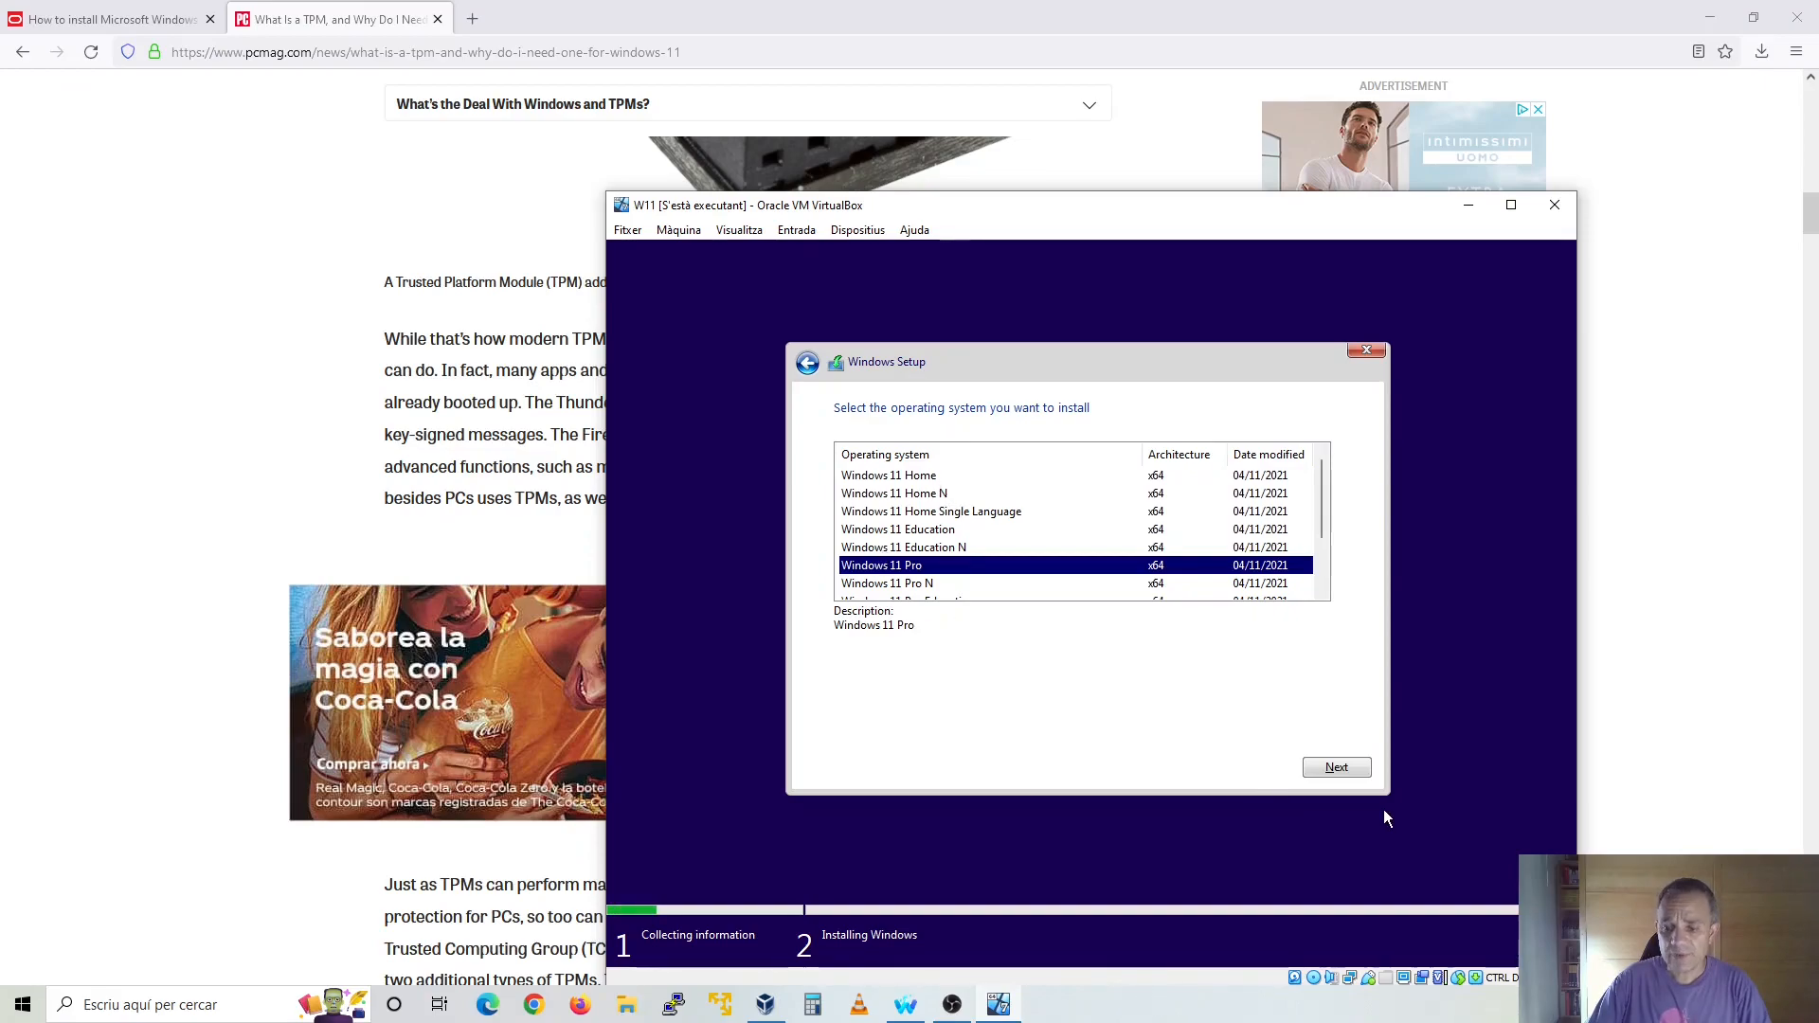
left_click(1351, 765)
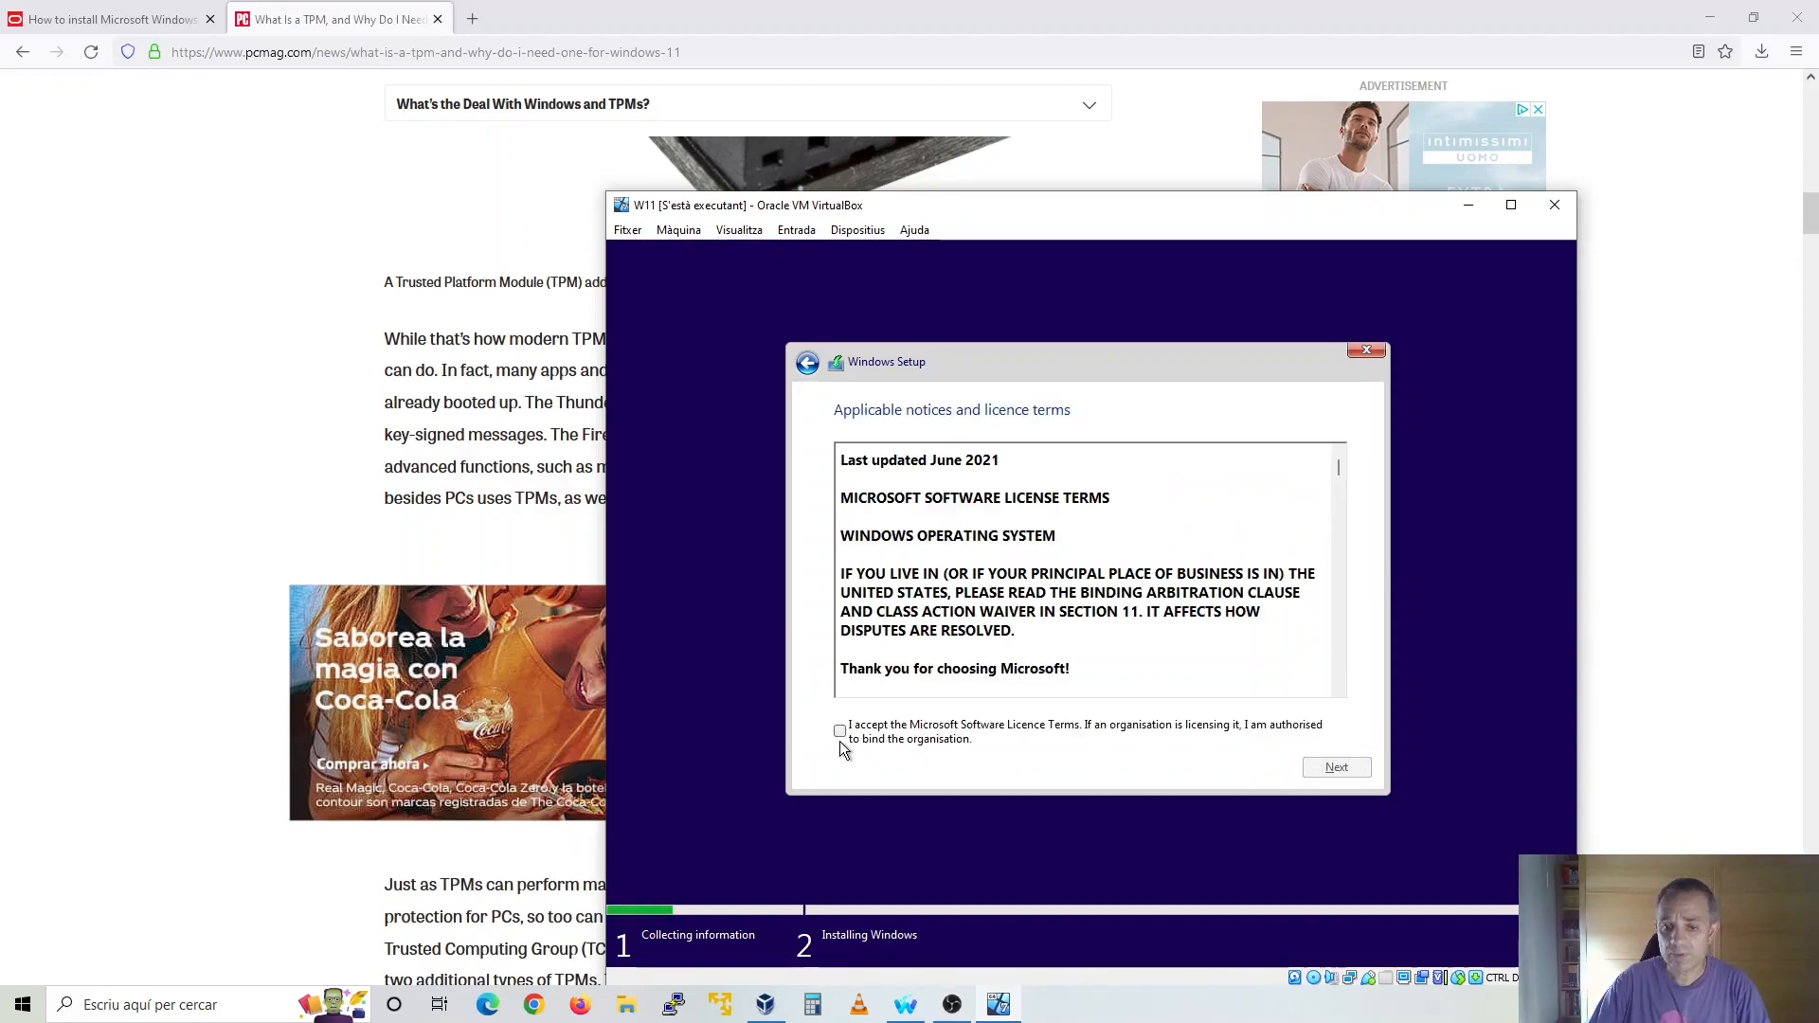
Accept the Microsoft Software Licence Terms and reposition the virtual machine window higher on the desktop
left_click(840, 732)
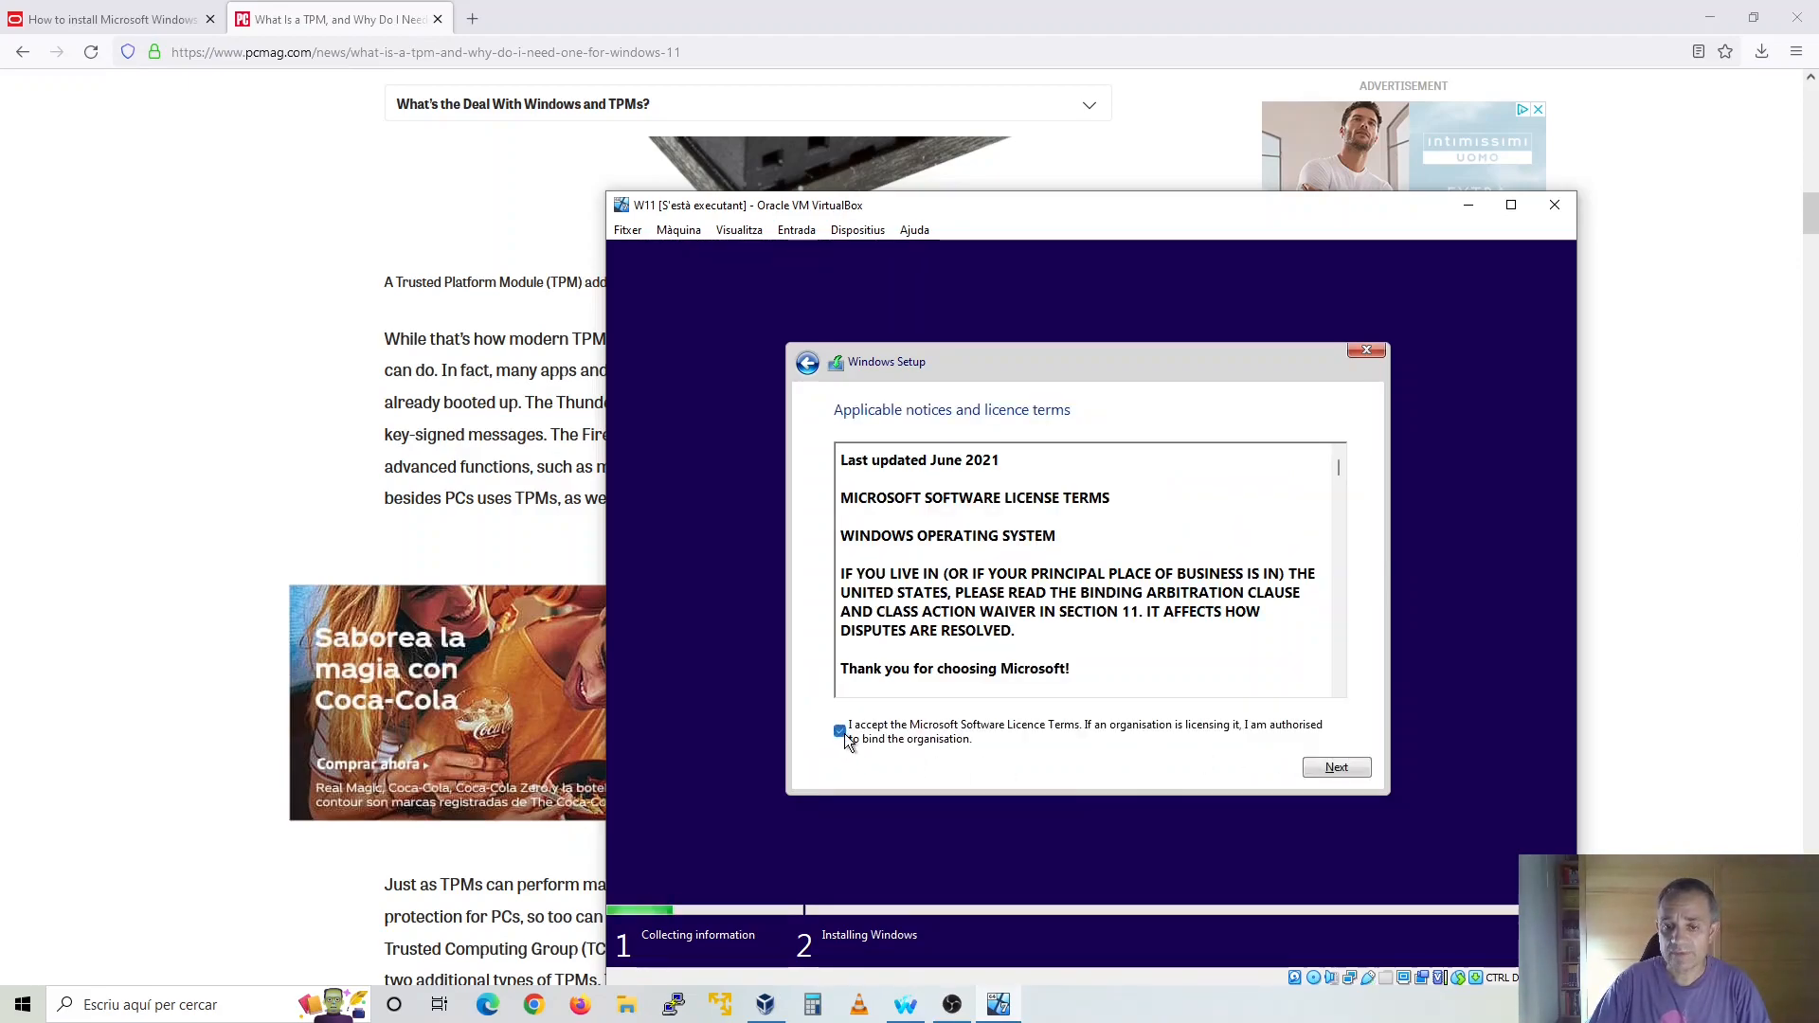
left_click(1324, 770)
left_click_drag(1089, 212, 988, 117)
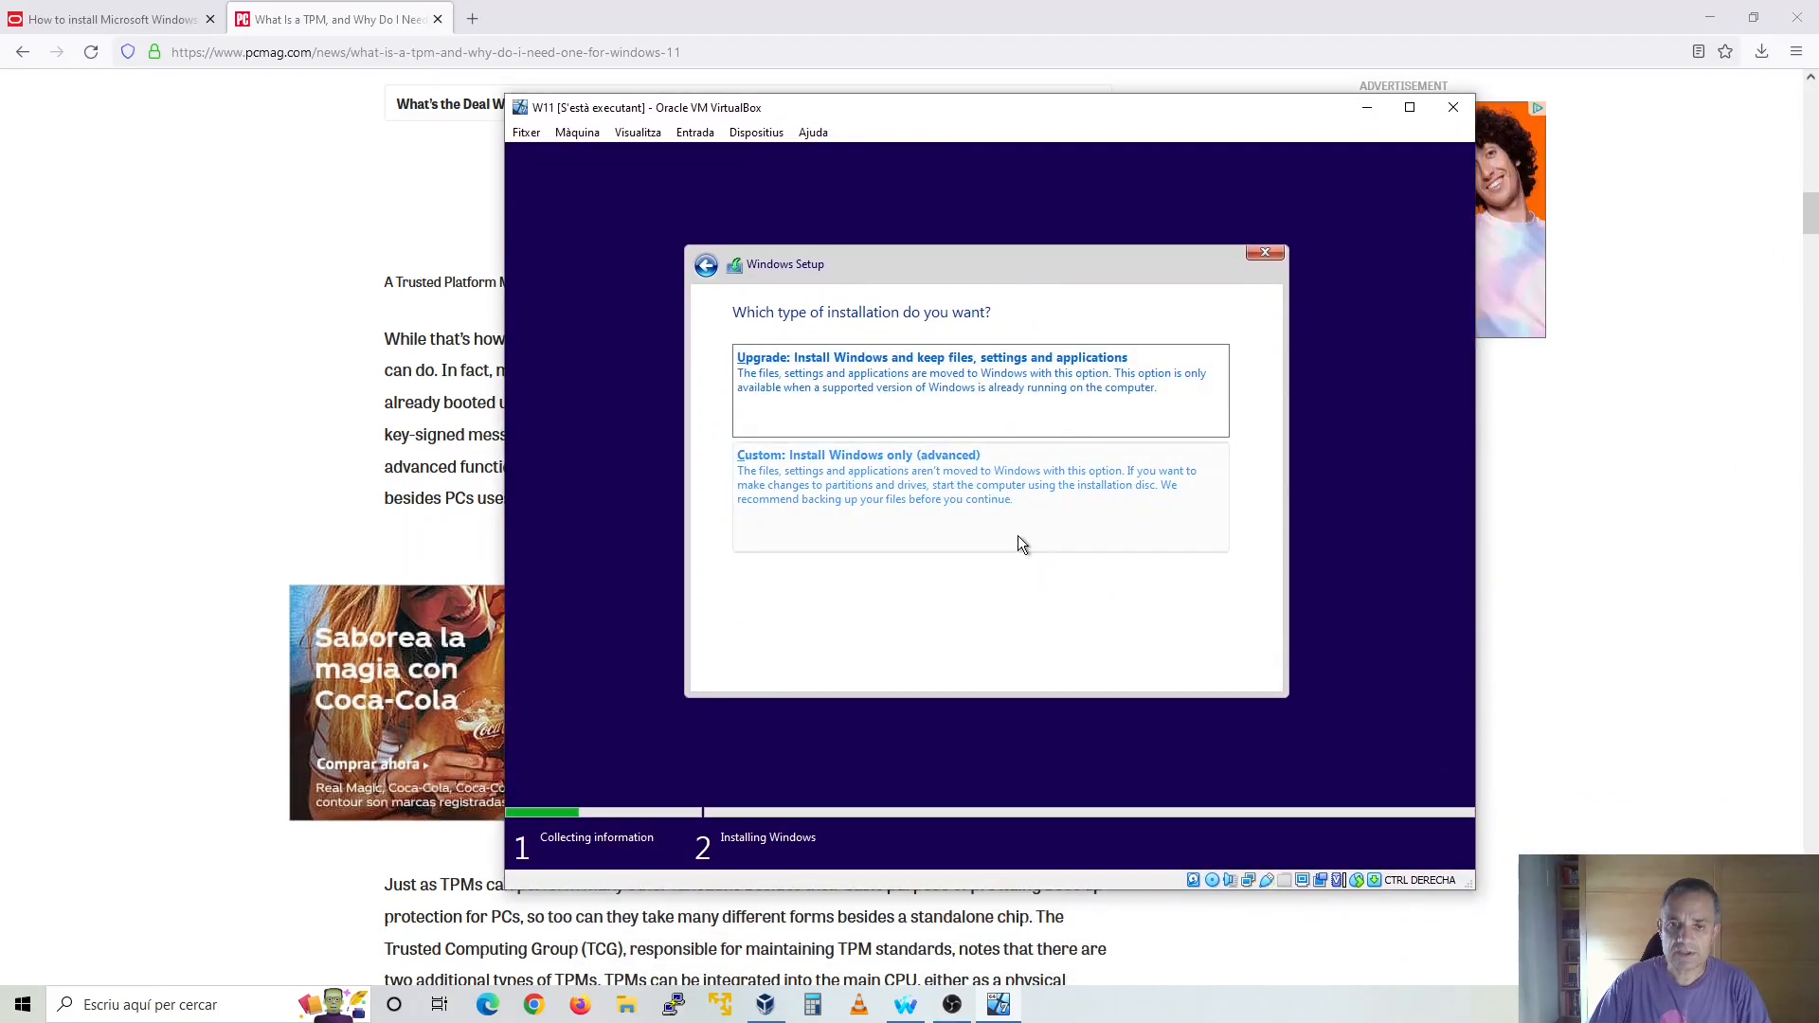
Run a custom Windows-only installation on the unallocated space of Drive 0, and restart when setup asks for it
left_click(932, 494)
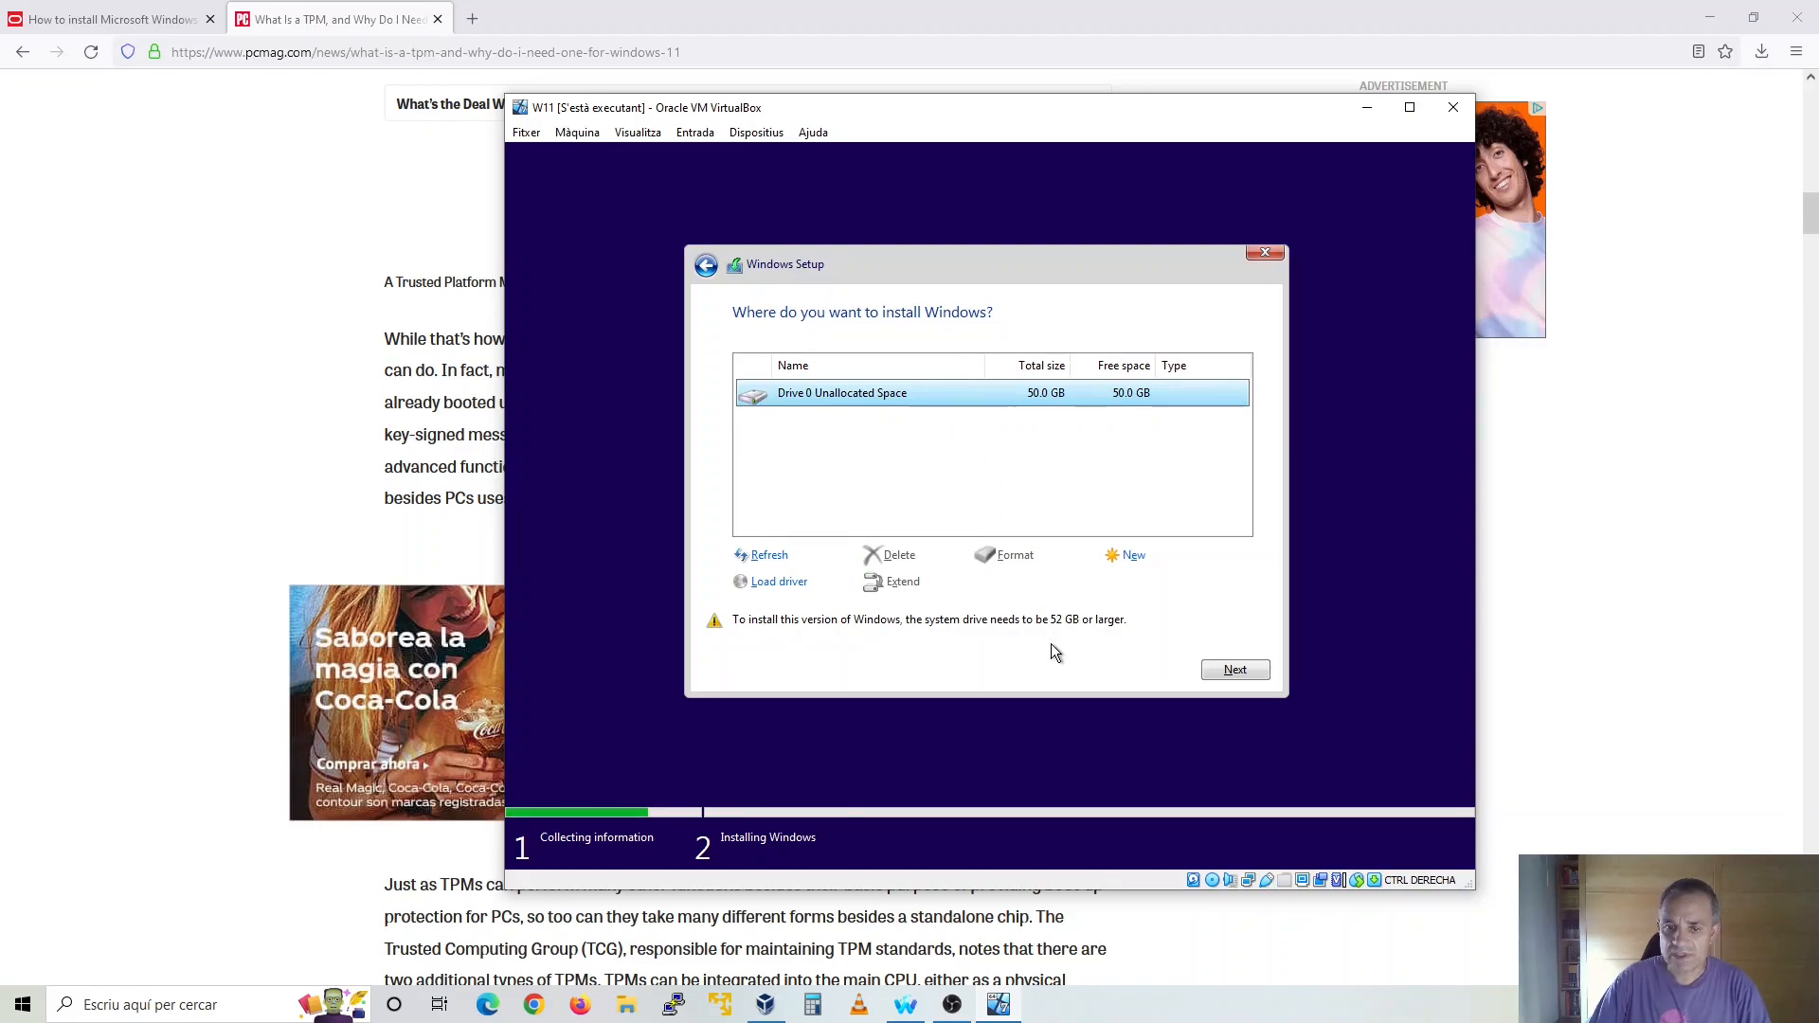
left_click(1231, 671)
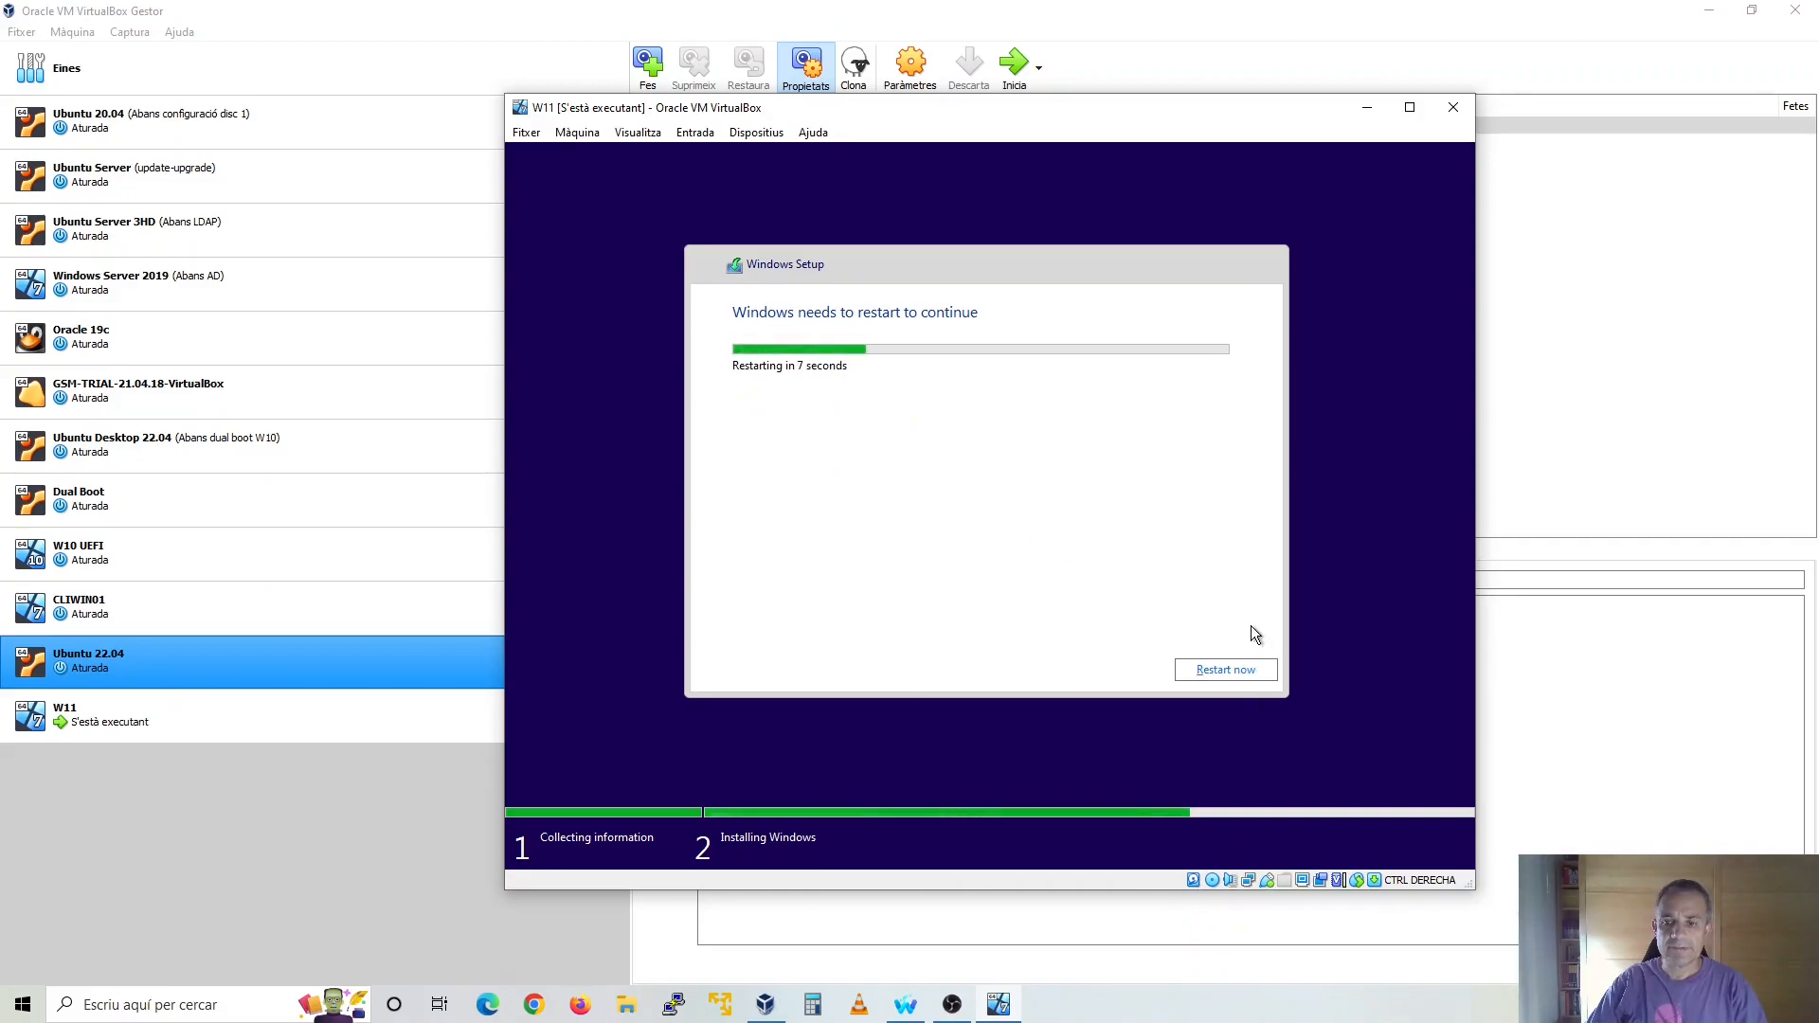
left_click(1232, 679)
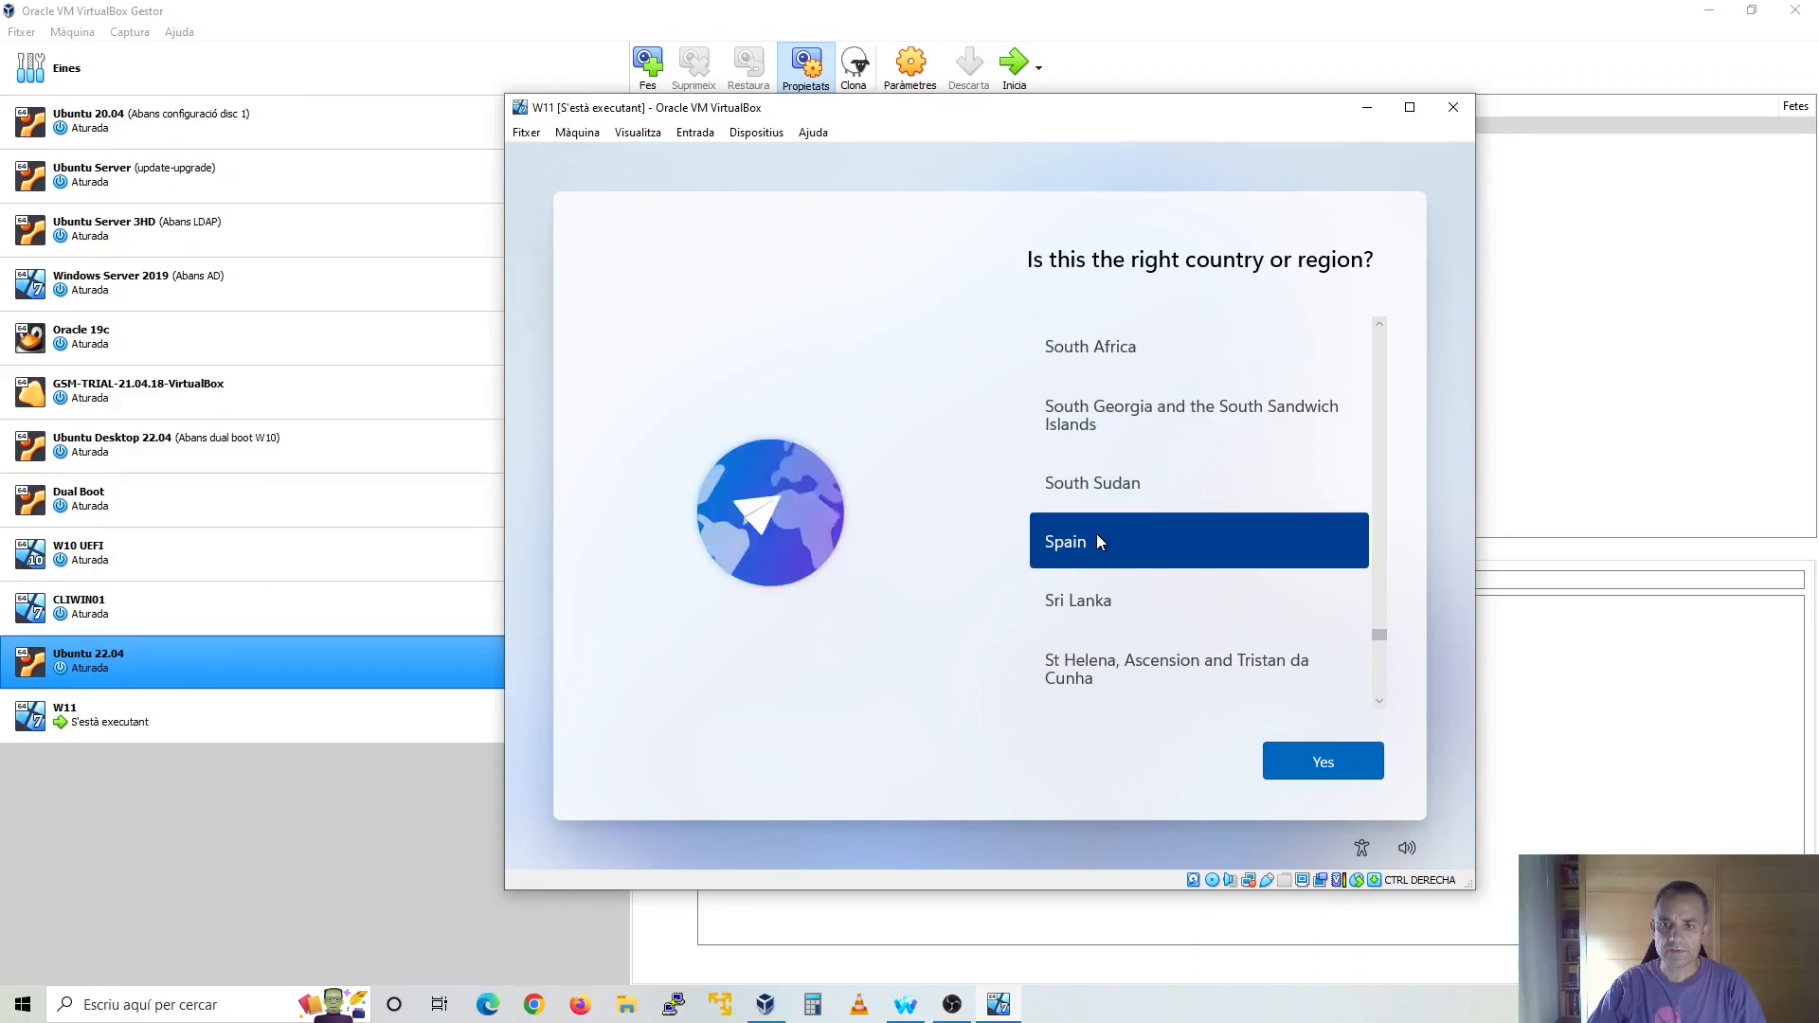
Confirm Spain as the country and Spanish as the keyboard layout, without adding a second layout
left_click(1331, 764)
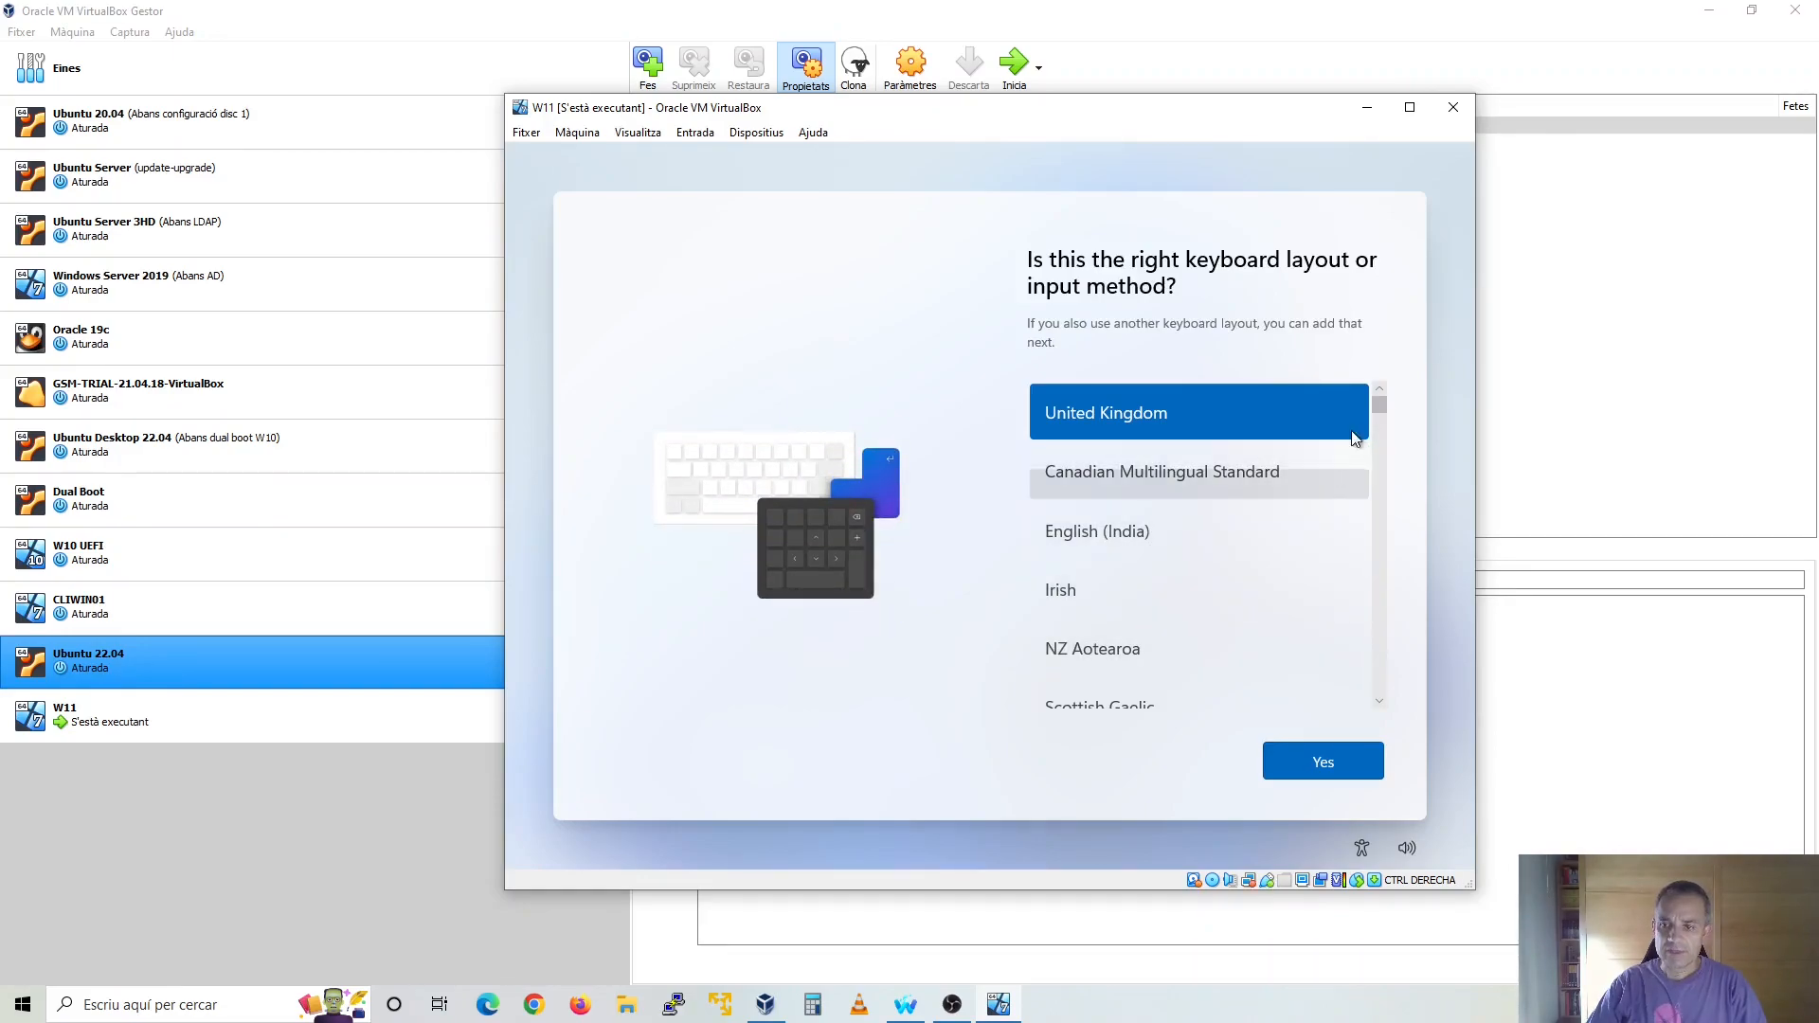
left_click_drag(1378, 401, 1374, 646)
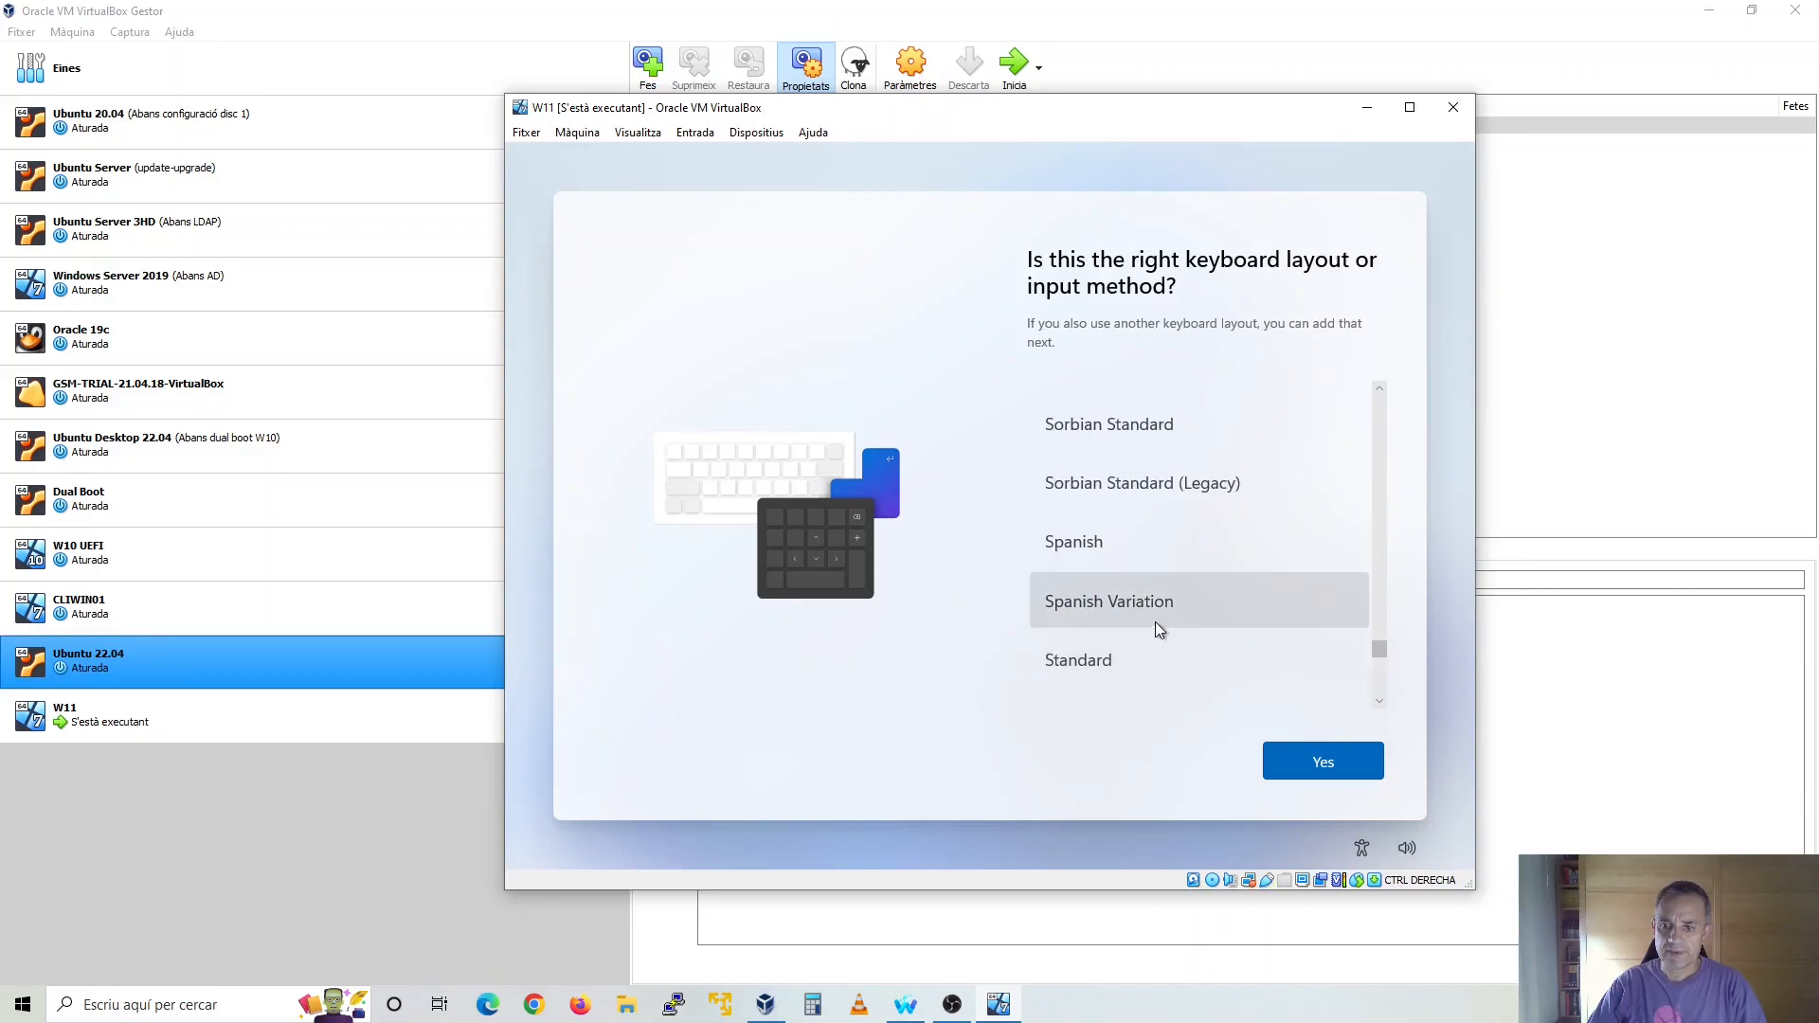
left_click(1148, 549)
left_click(1326, 768)
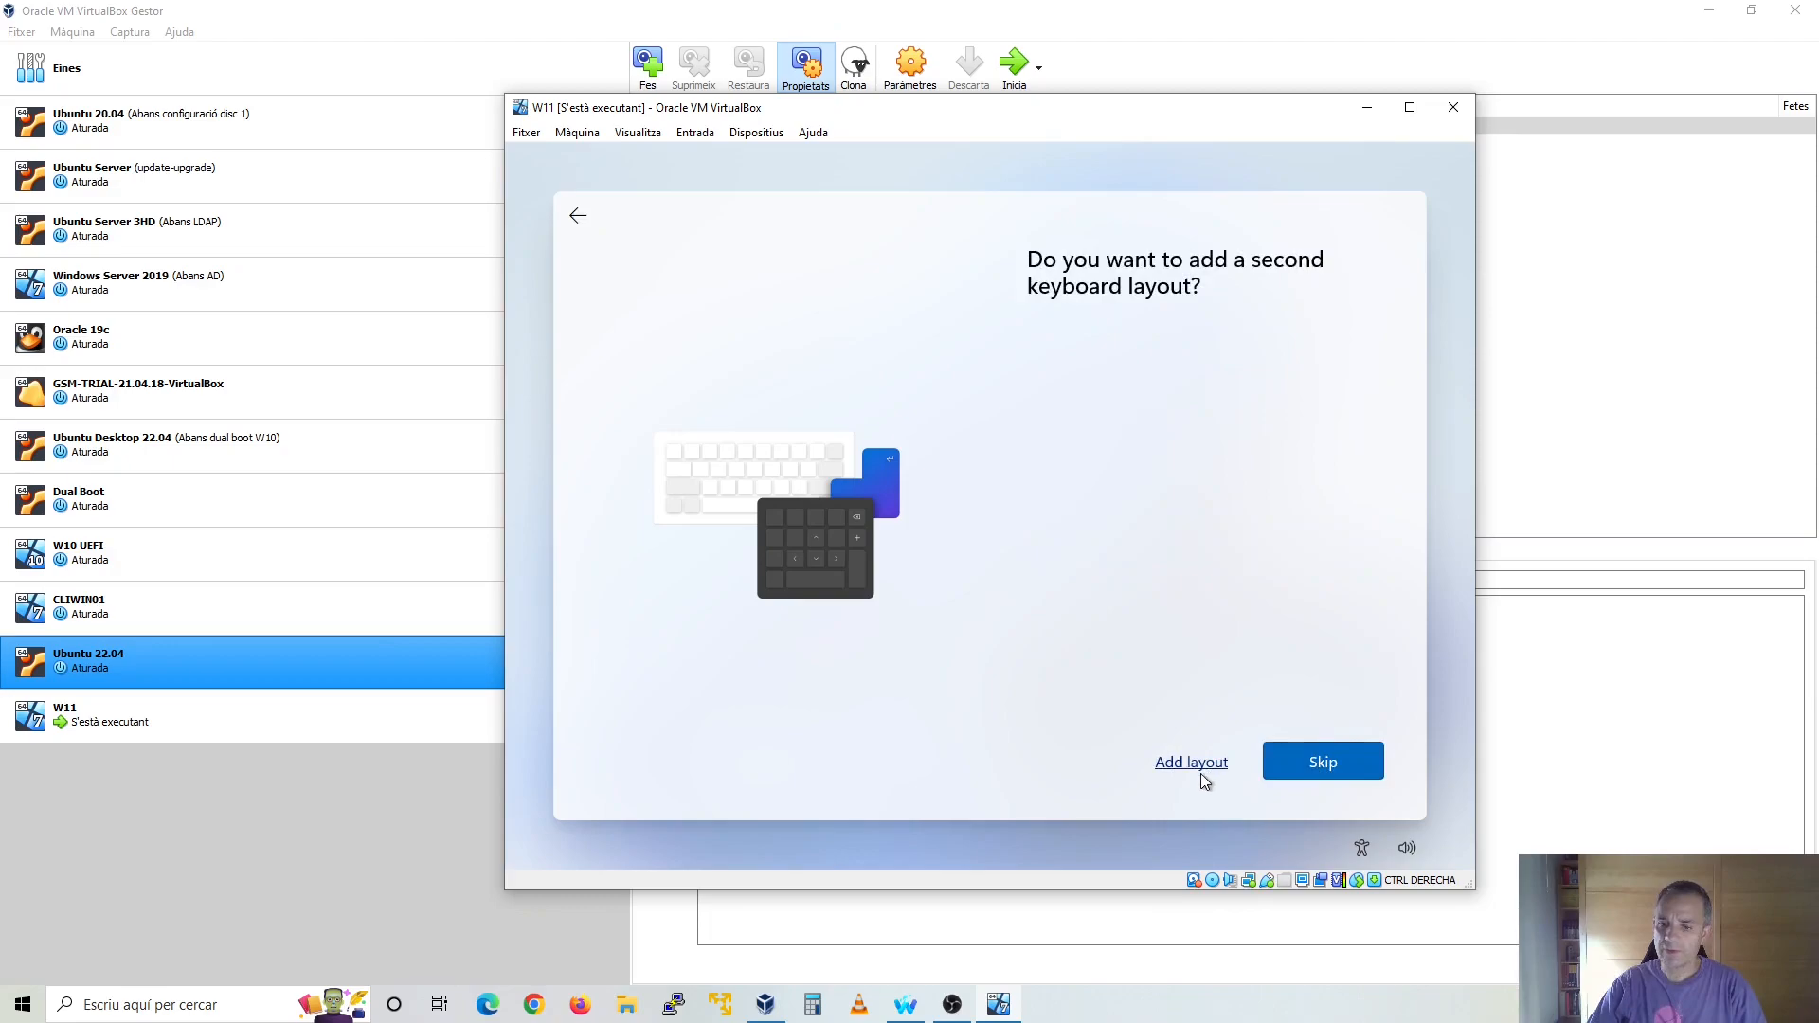
left_click(1309, 773)
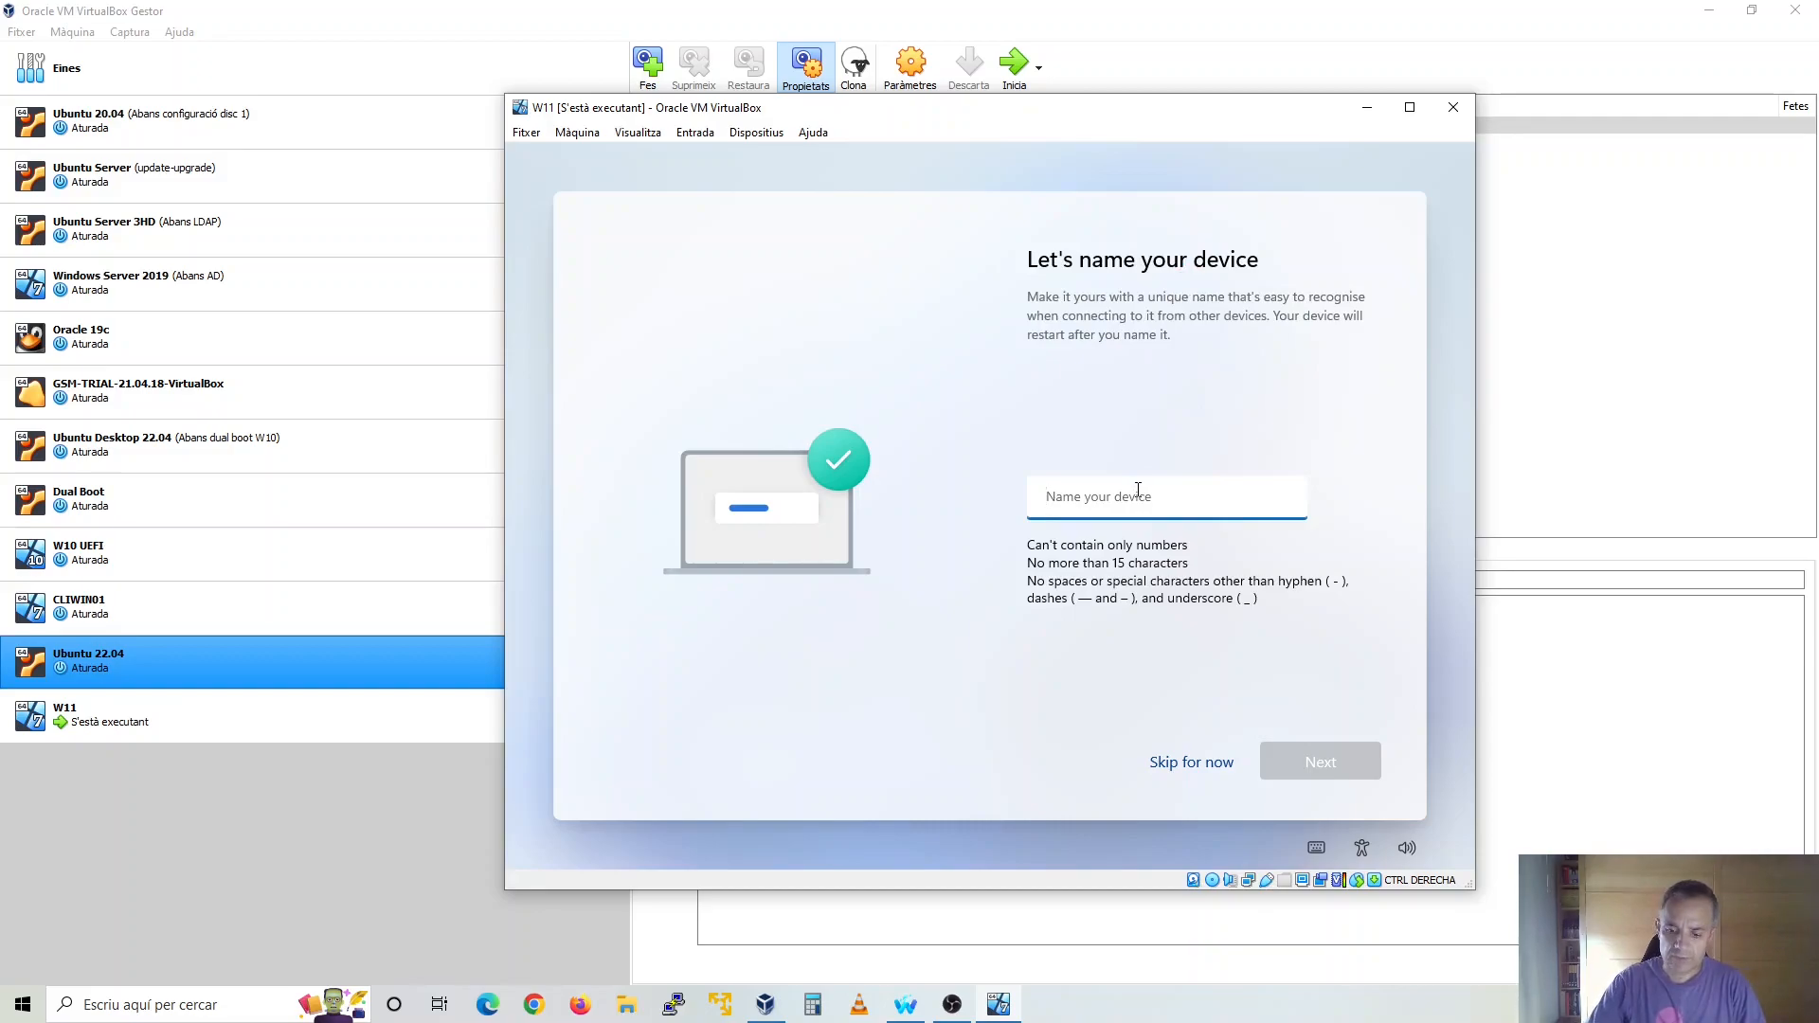
Name the device PCW11 and set it up for personal use
type("PCW11")
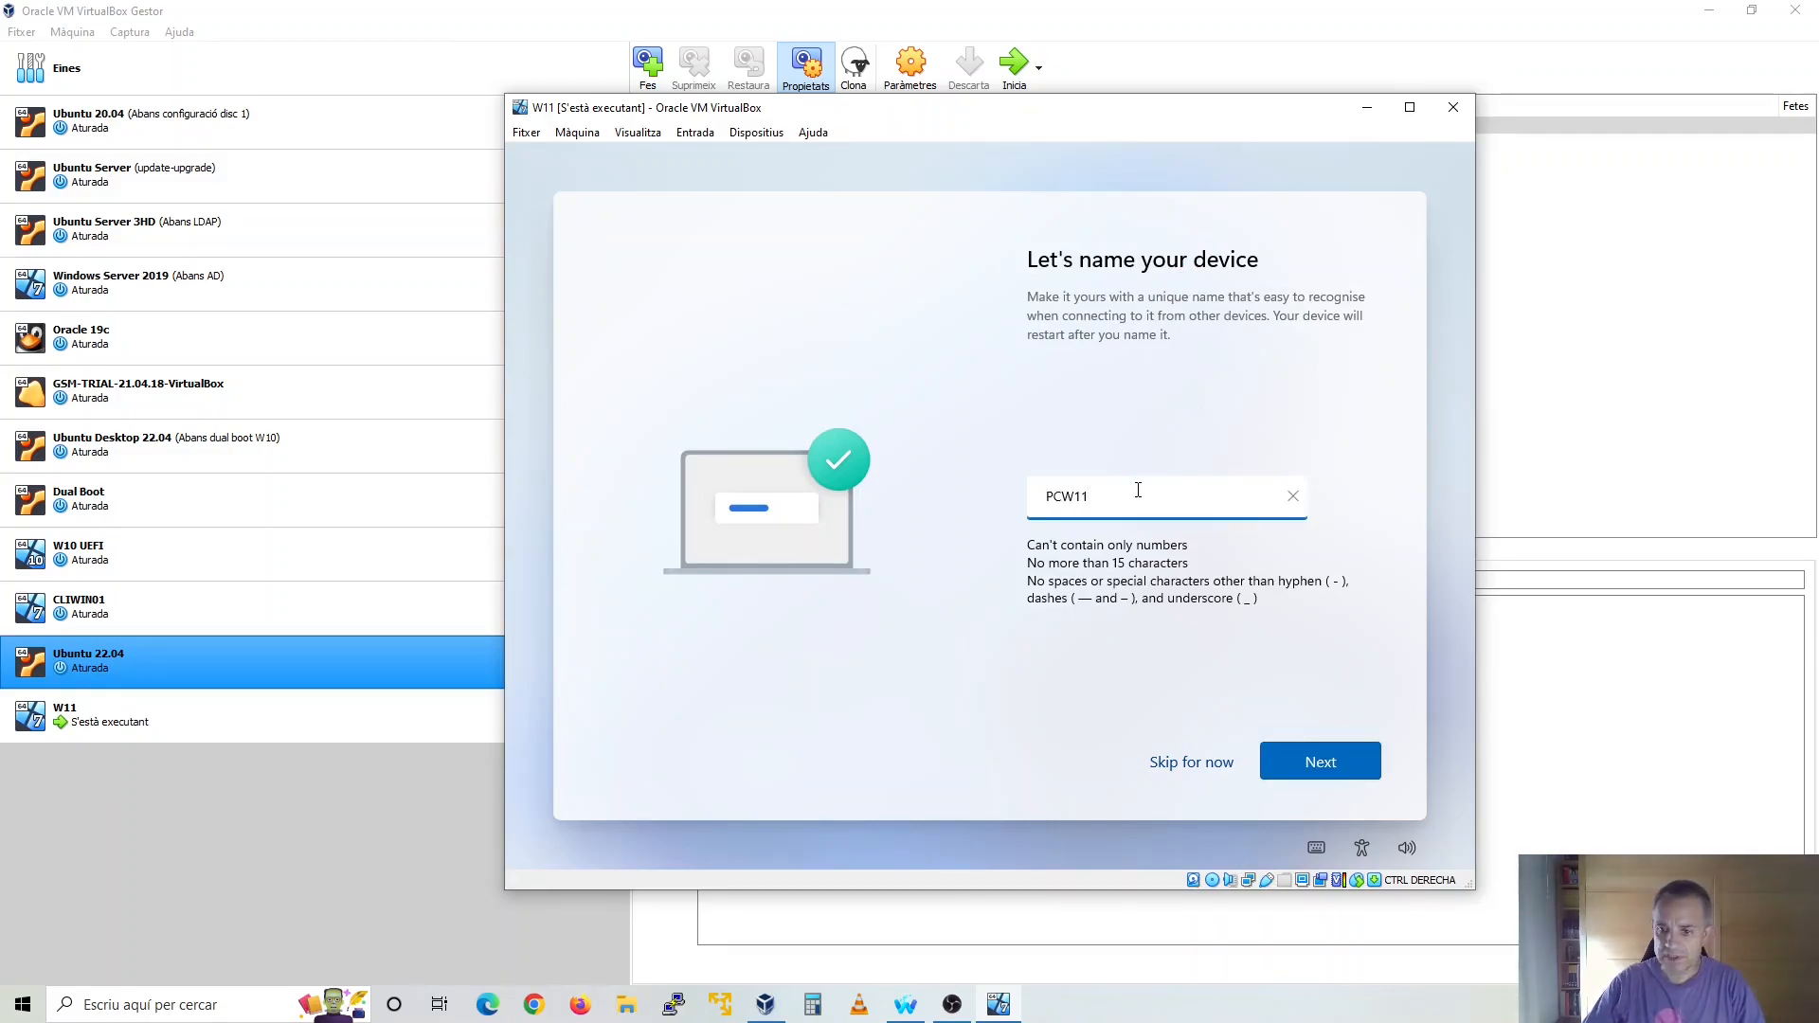
left_click(1349, 764)
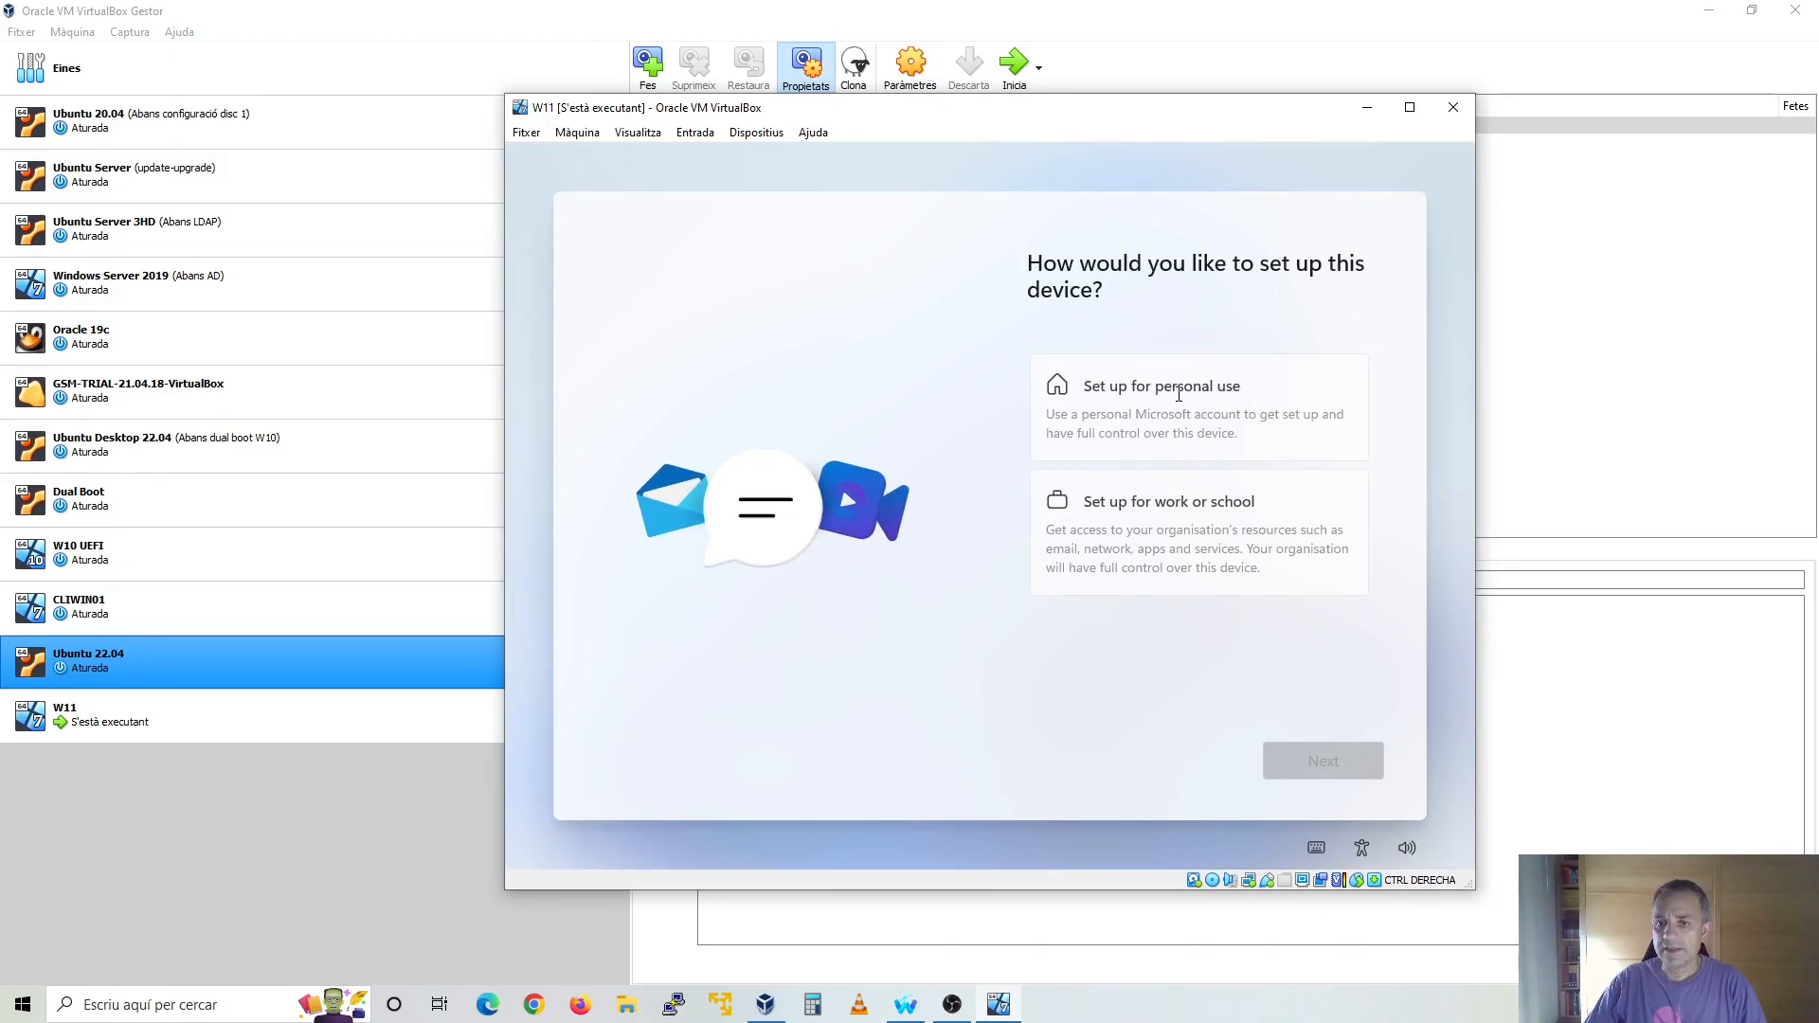
left_click(1166, 391)
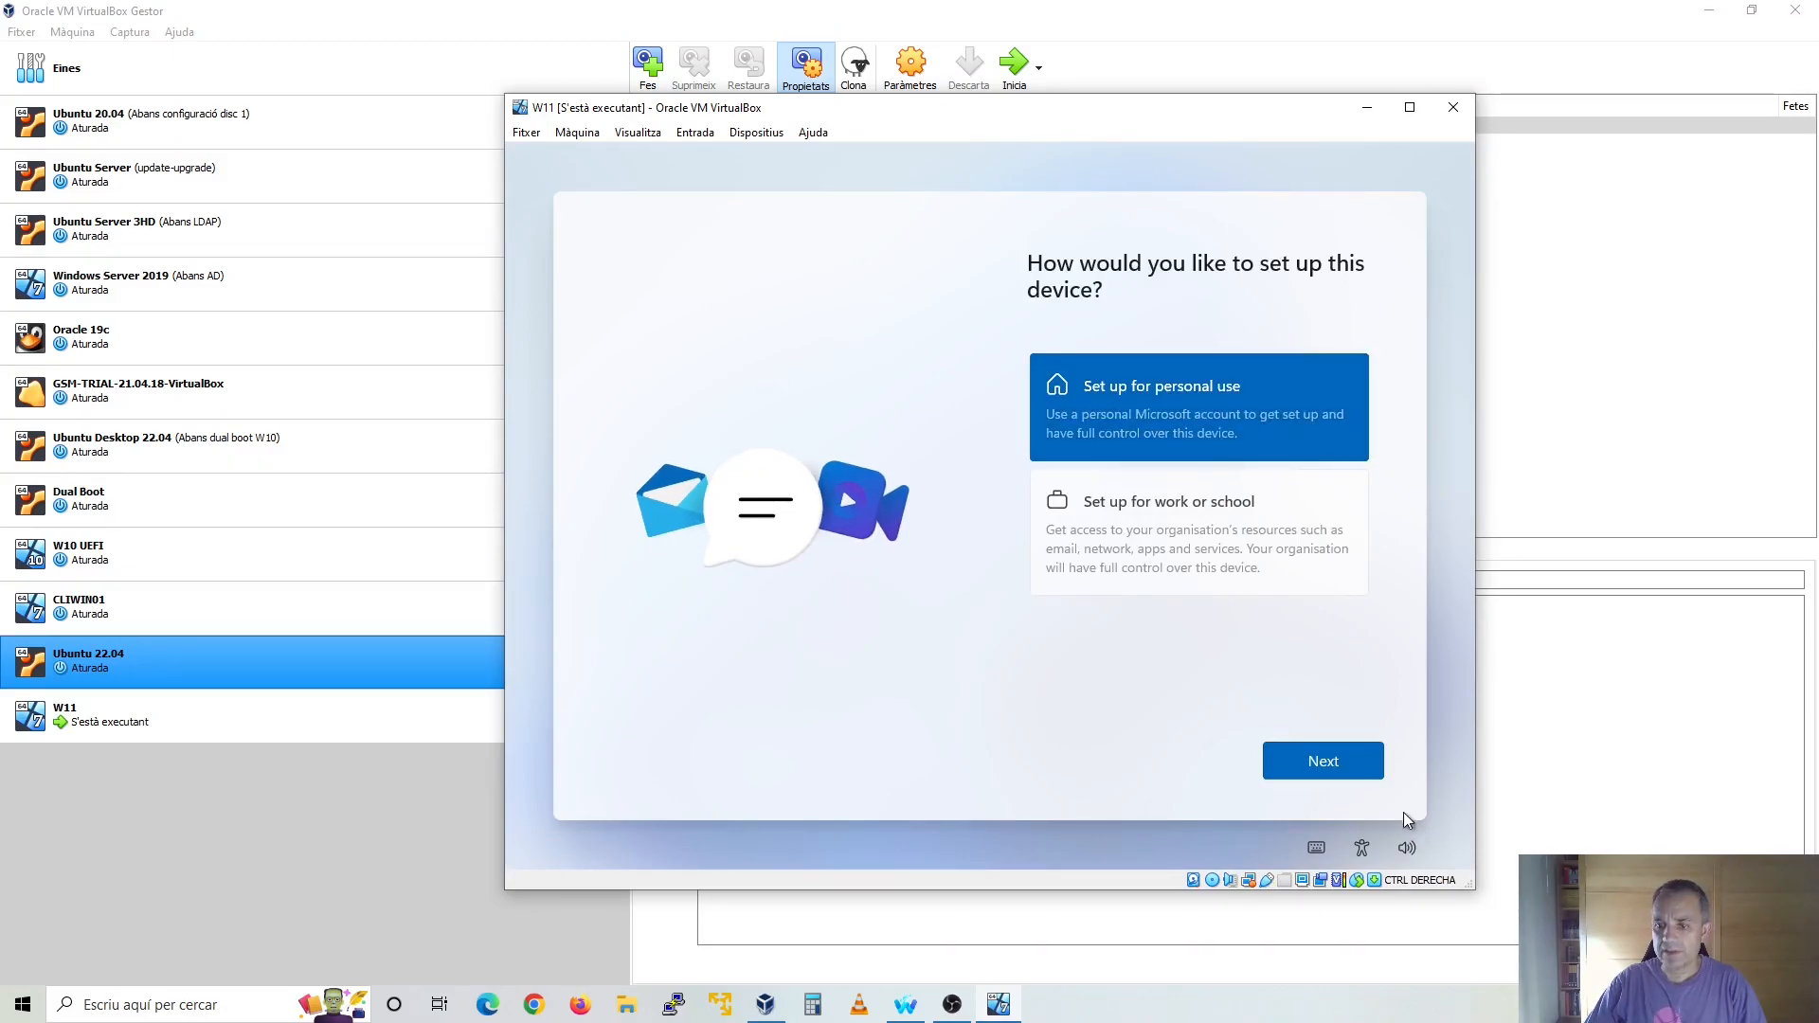
left_click(1339, 765)
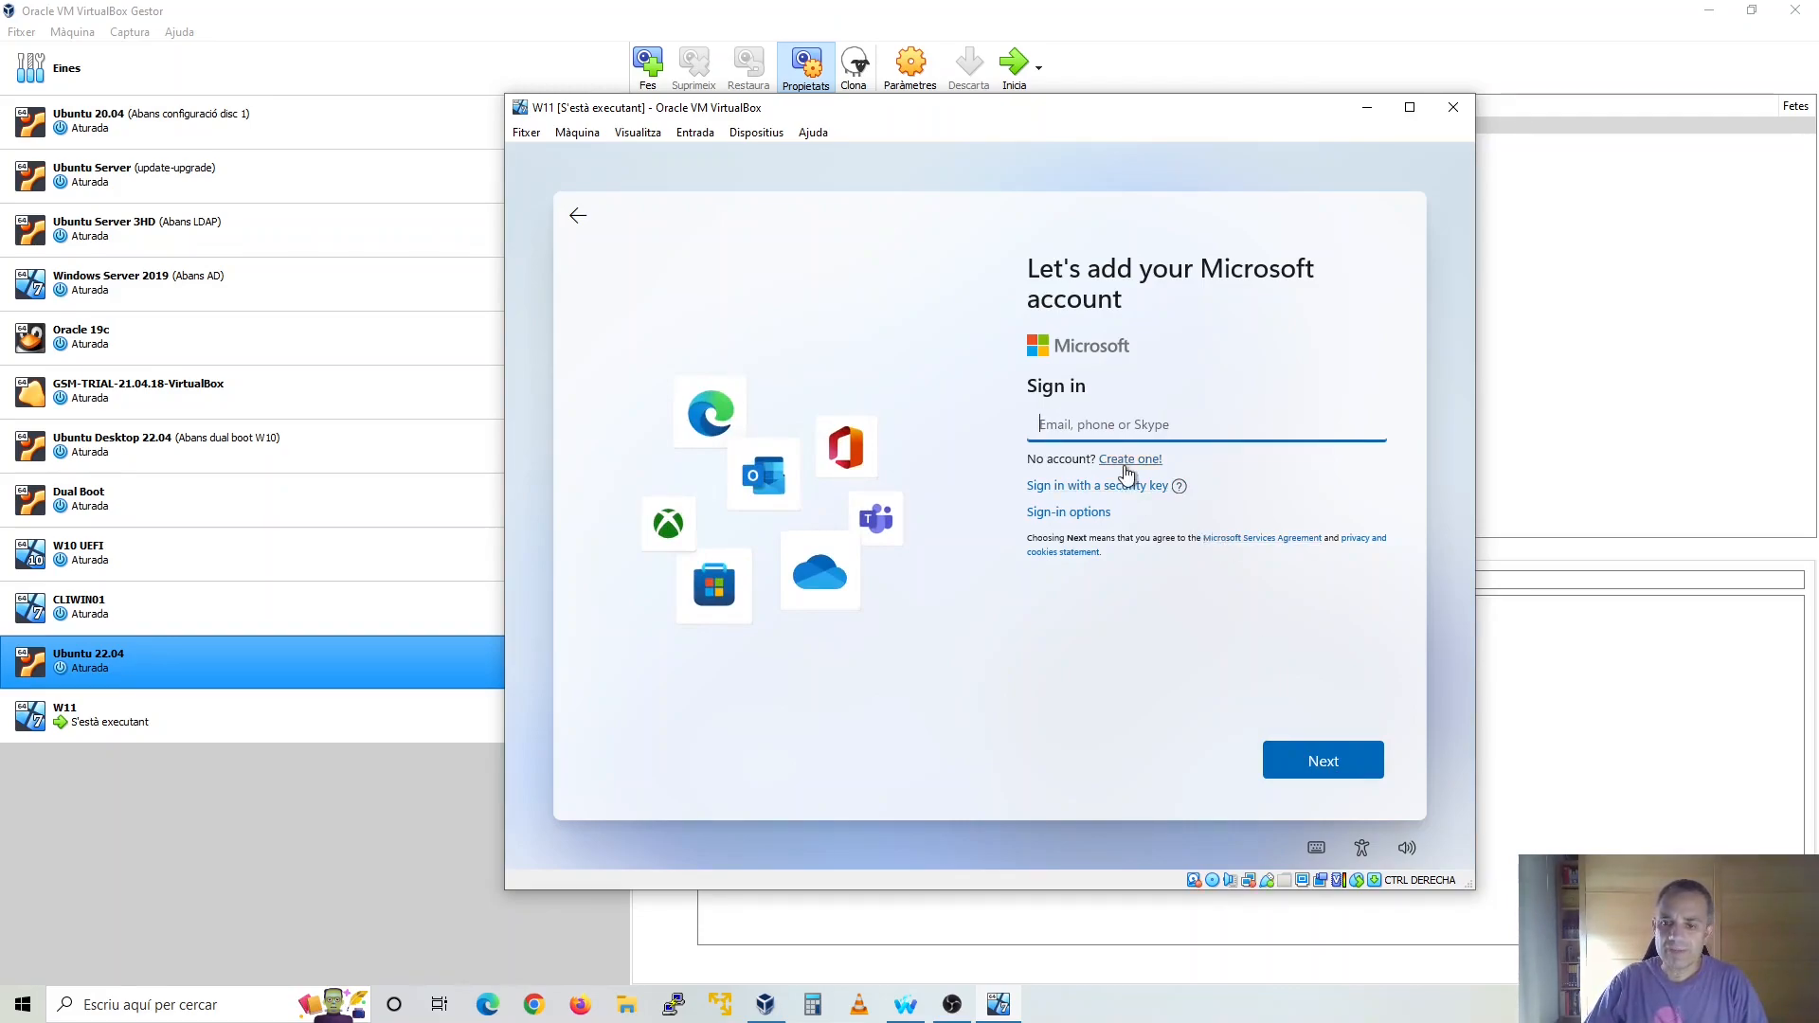
Choose an offline account from the sign-in options and skip the Microsoft account
left_click(1086, 516)
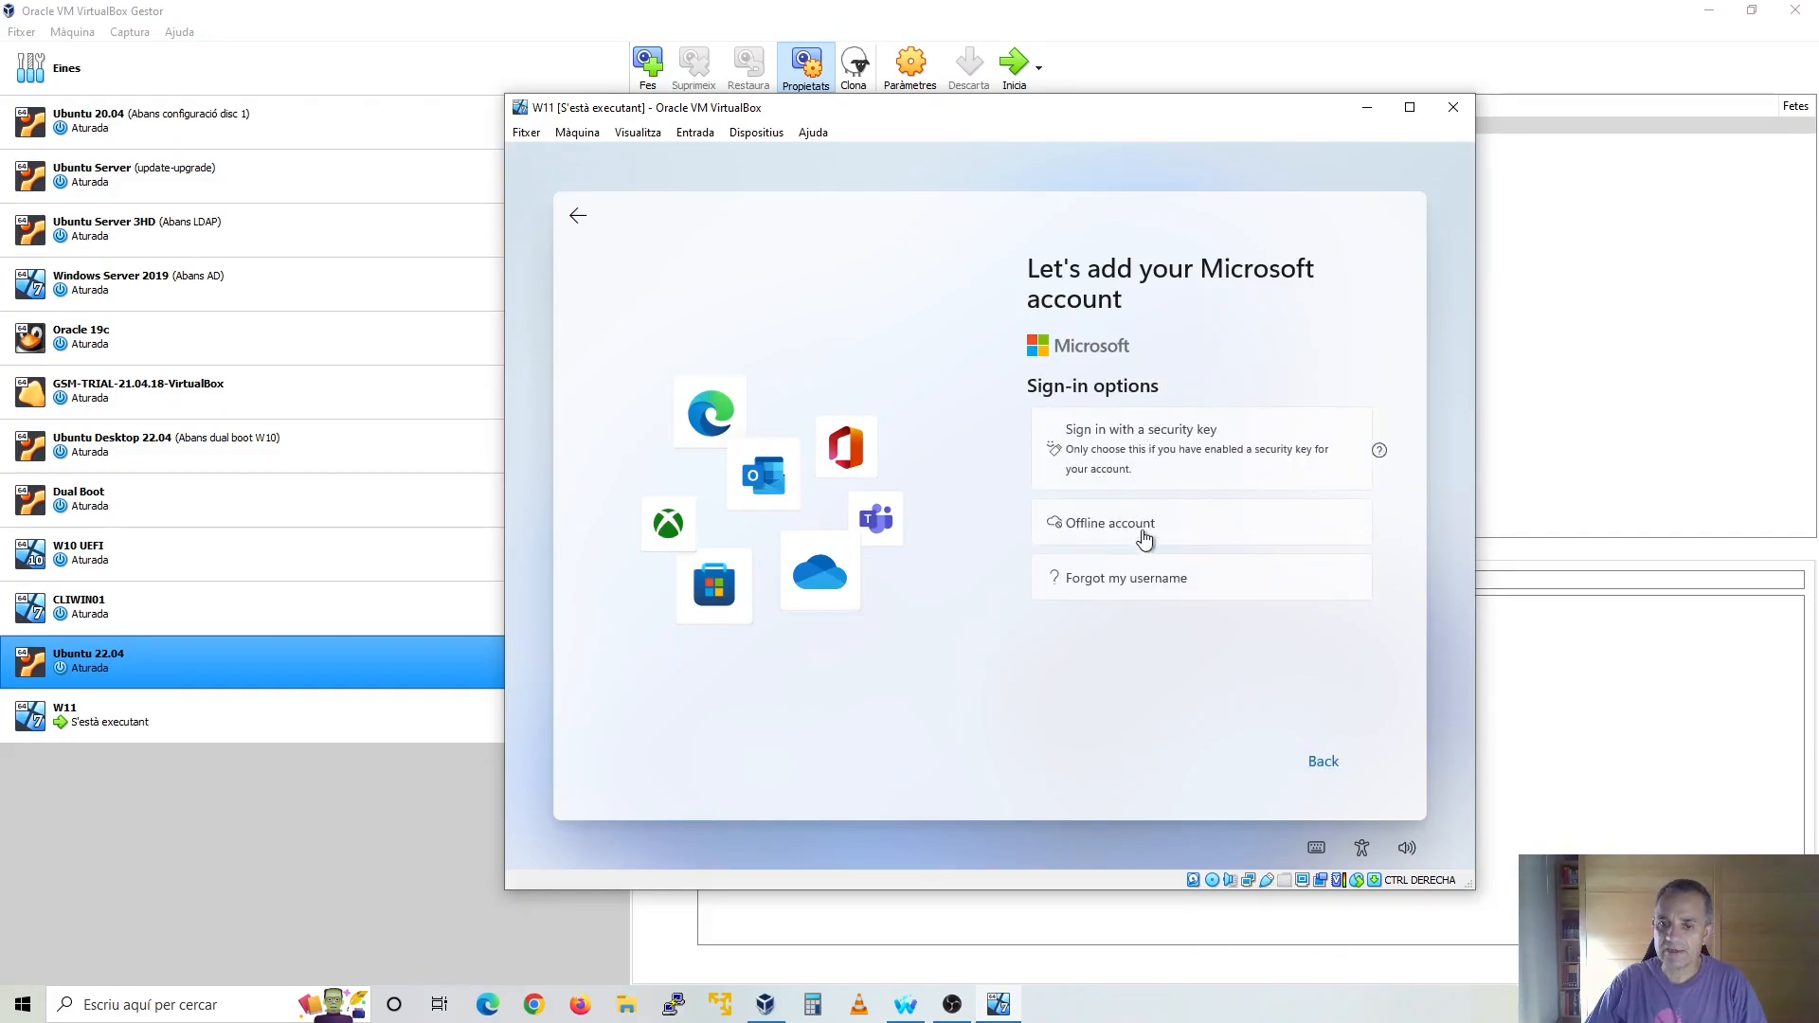
left_click(1112, 530)
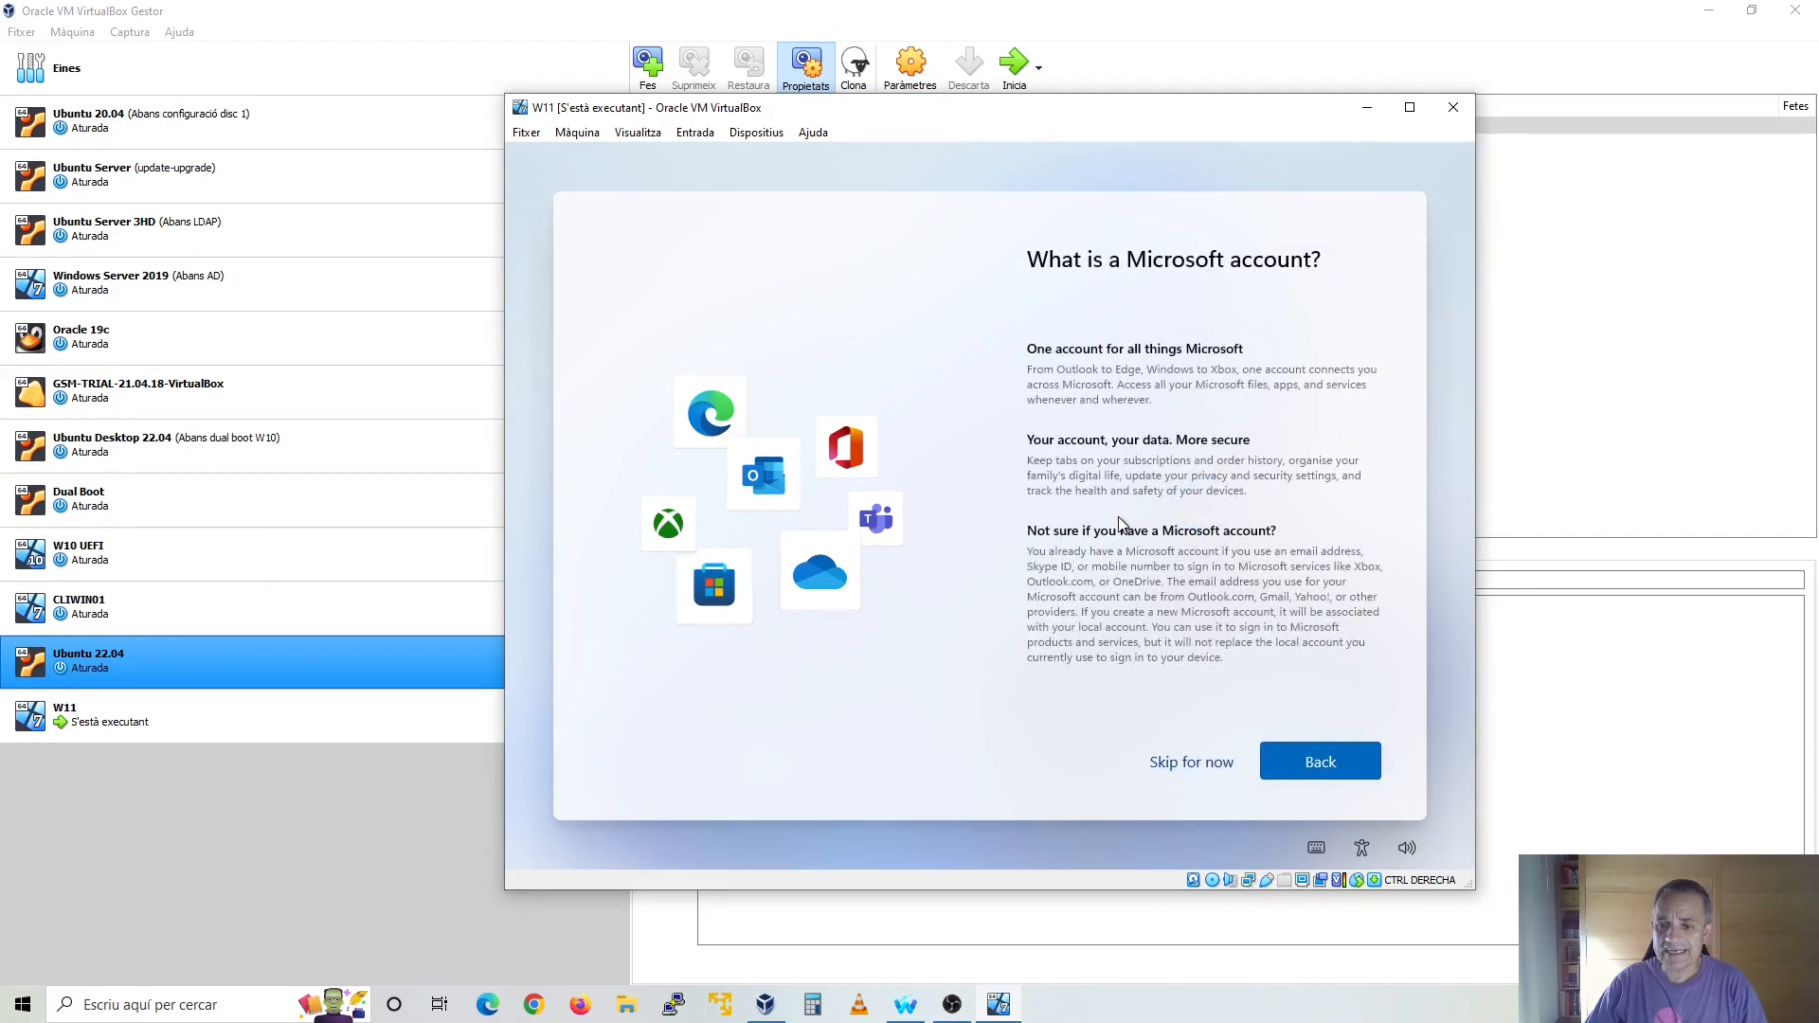
left_click(1205, 764)
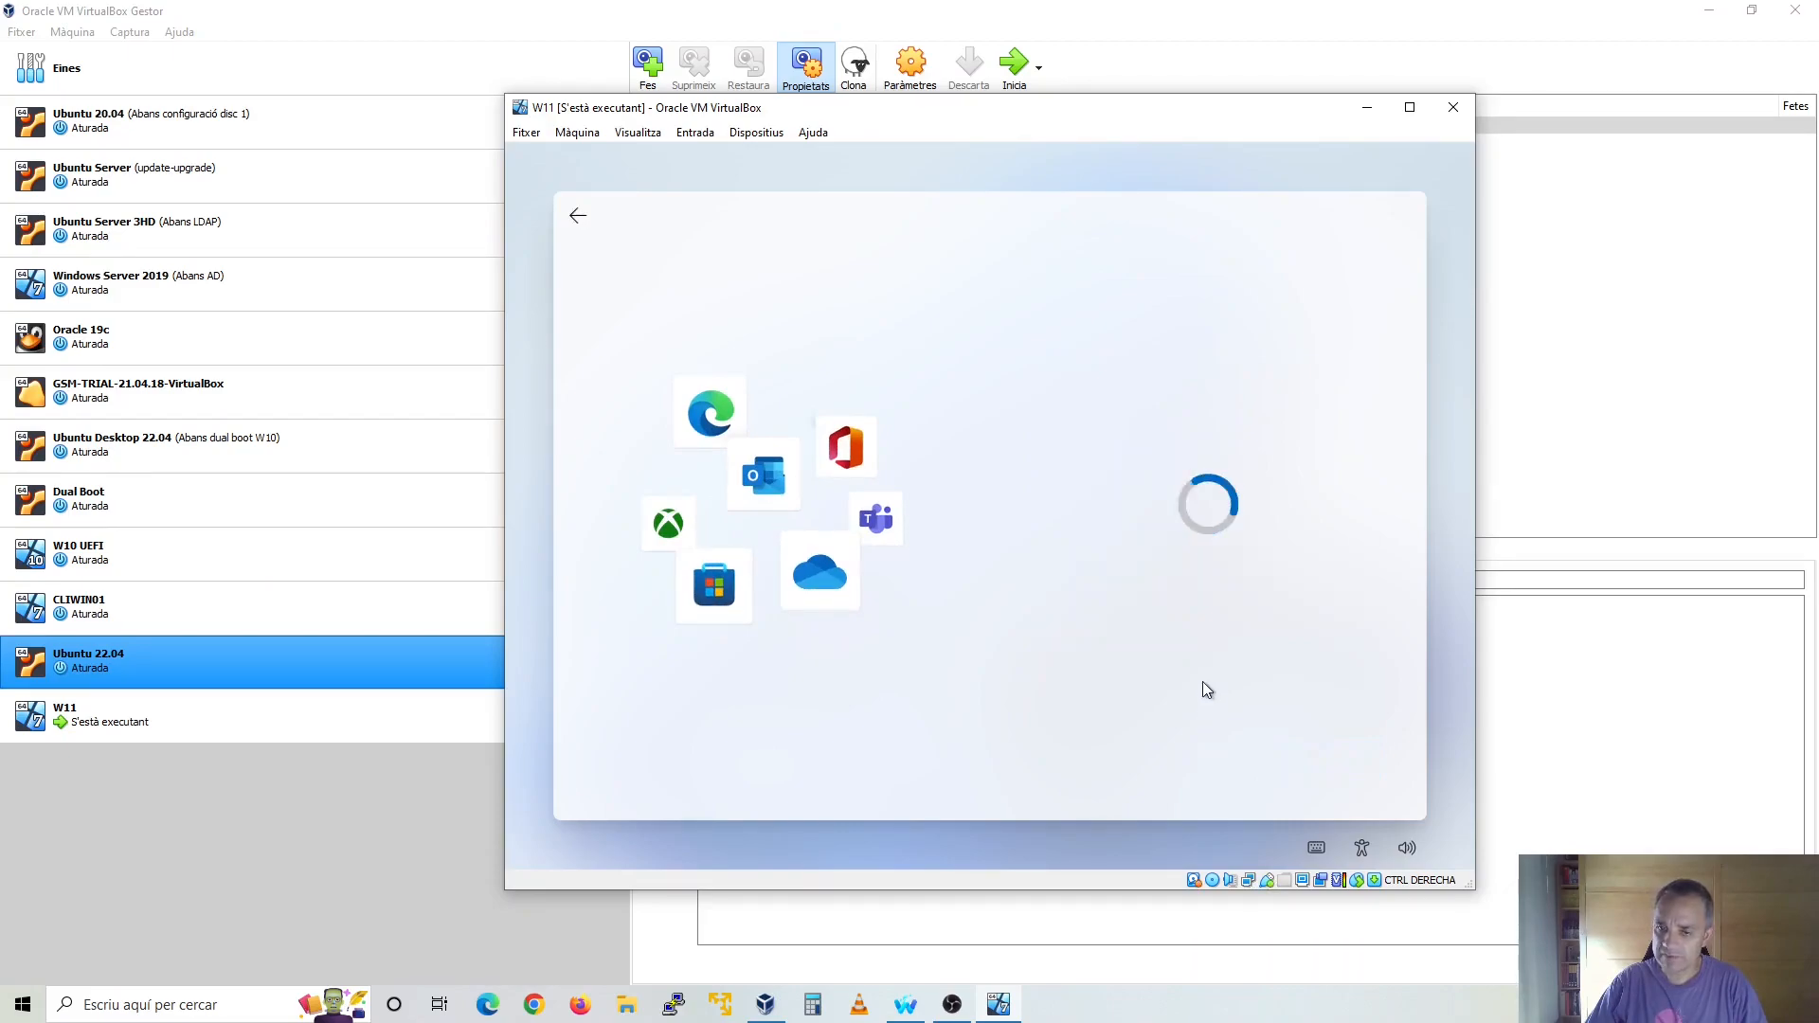
Enter the user's name for the offline account and continue to the password setup
left_click(1137, 395)
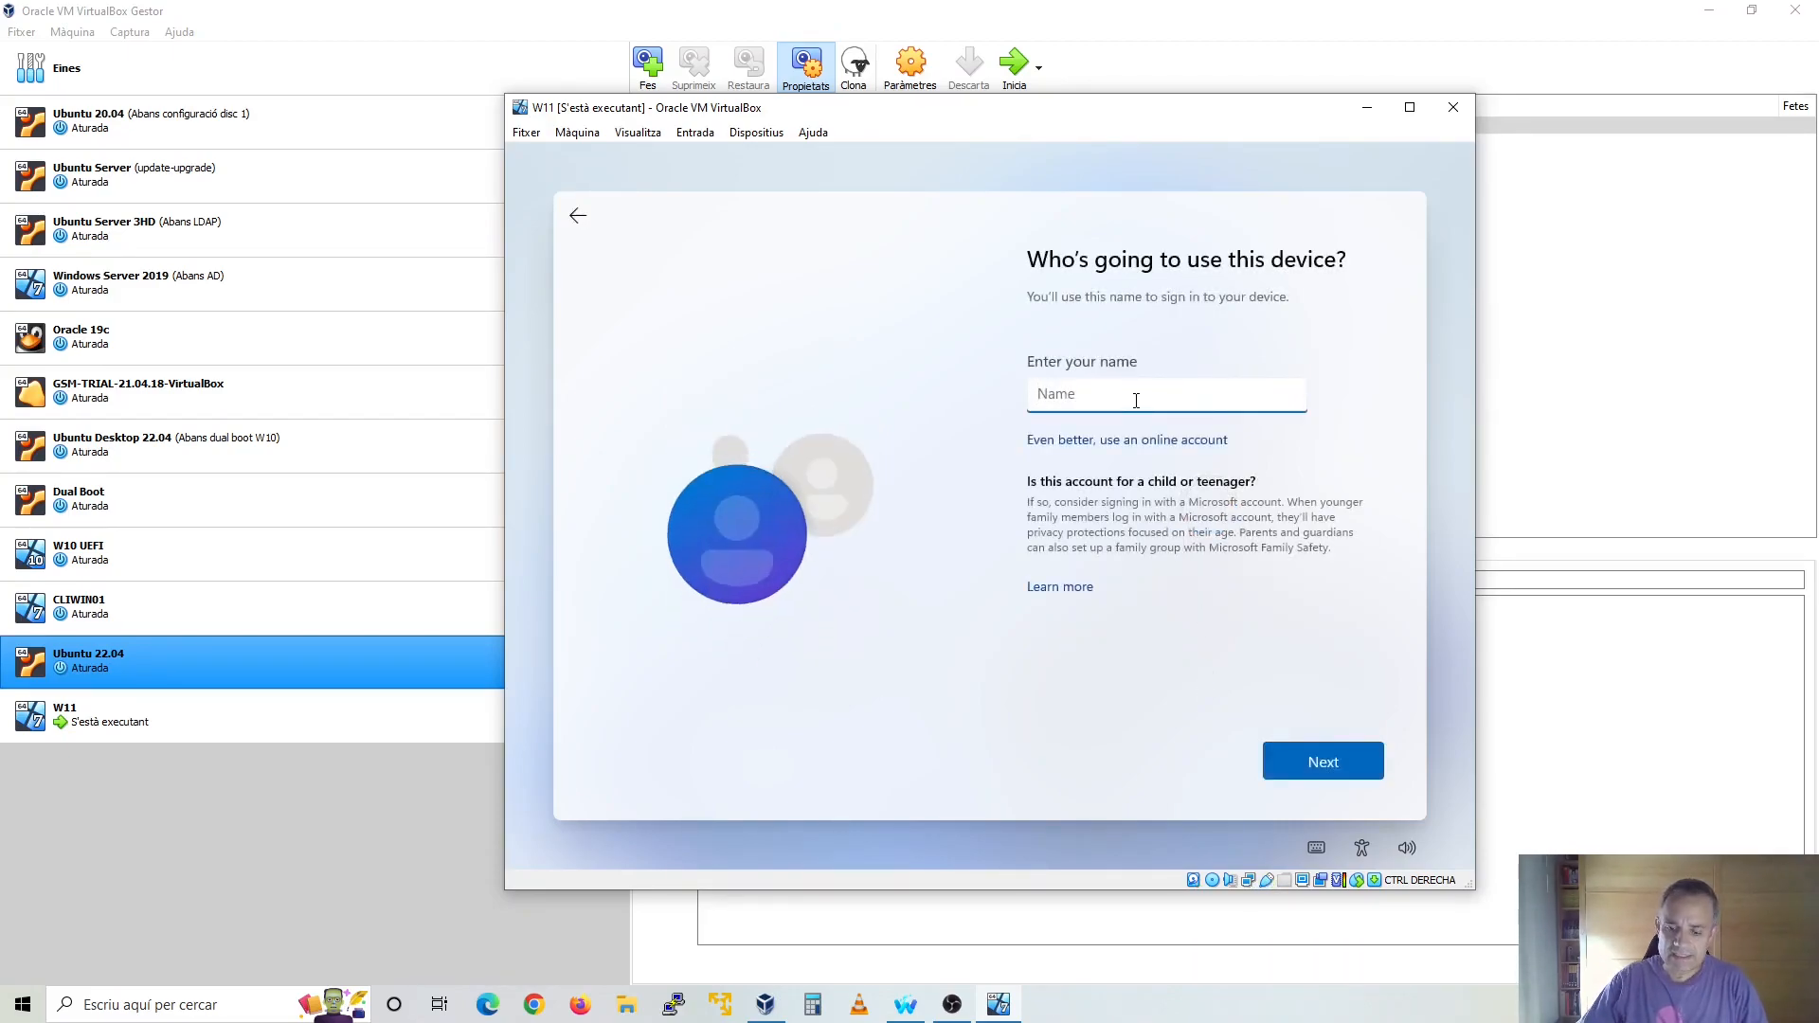
type("Jordi")
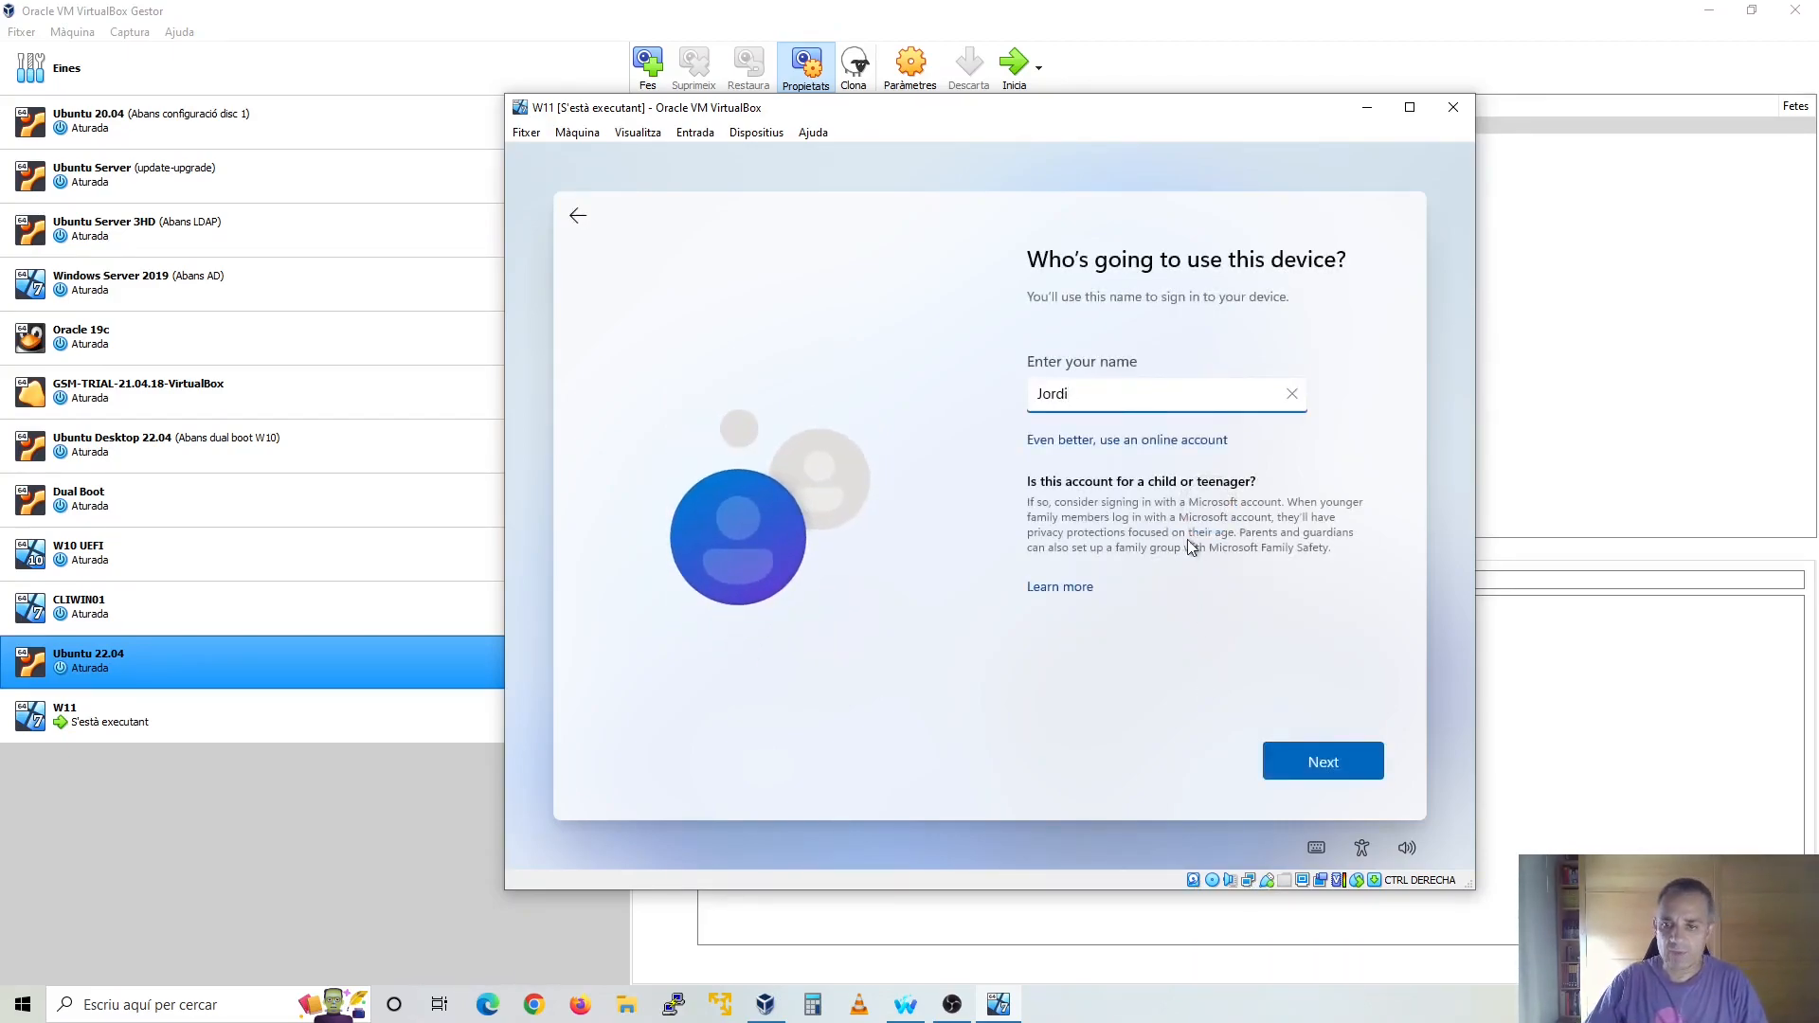
left_click(1334, 776)
Create the password for the offline account and confirm it by entering it again
type("••••••")
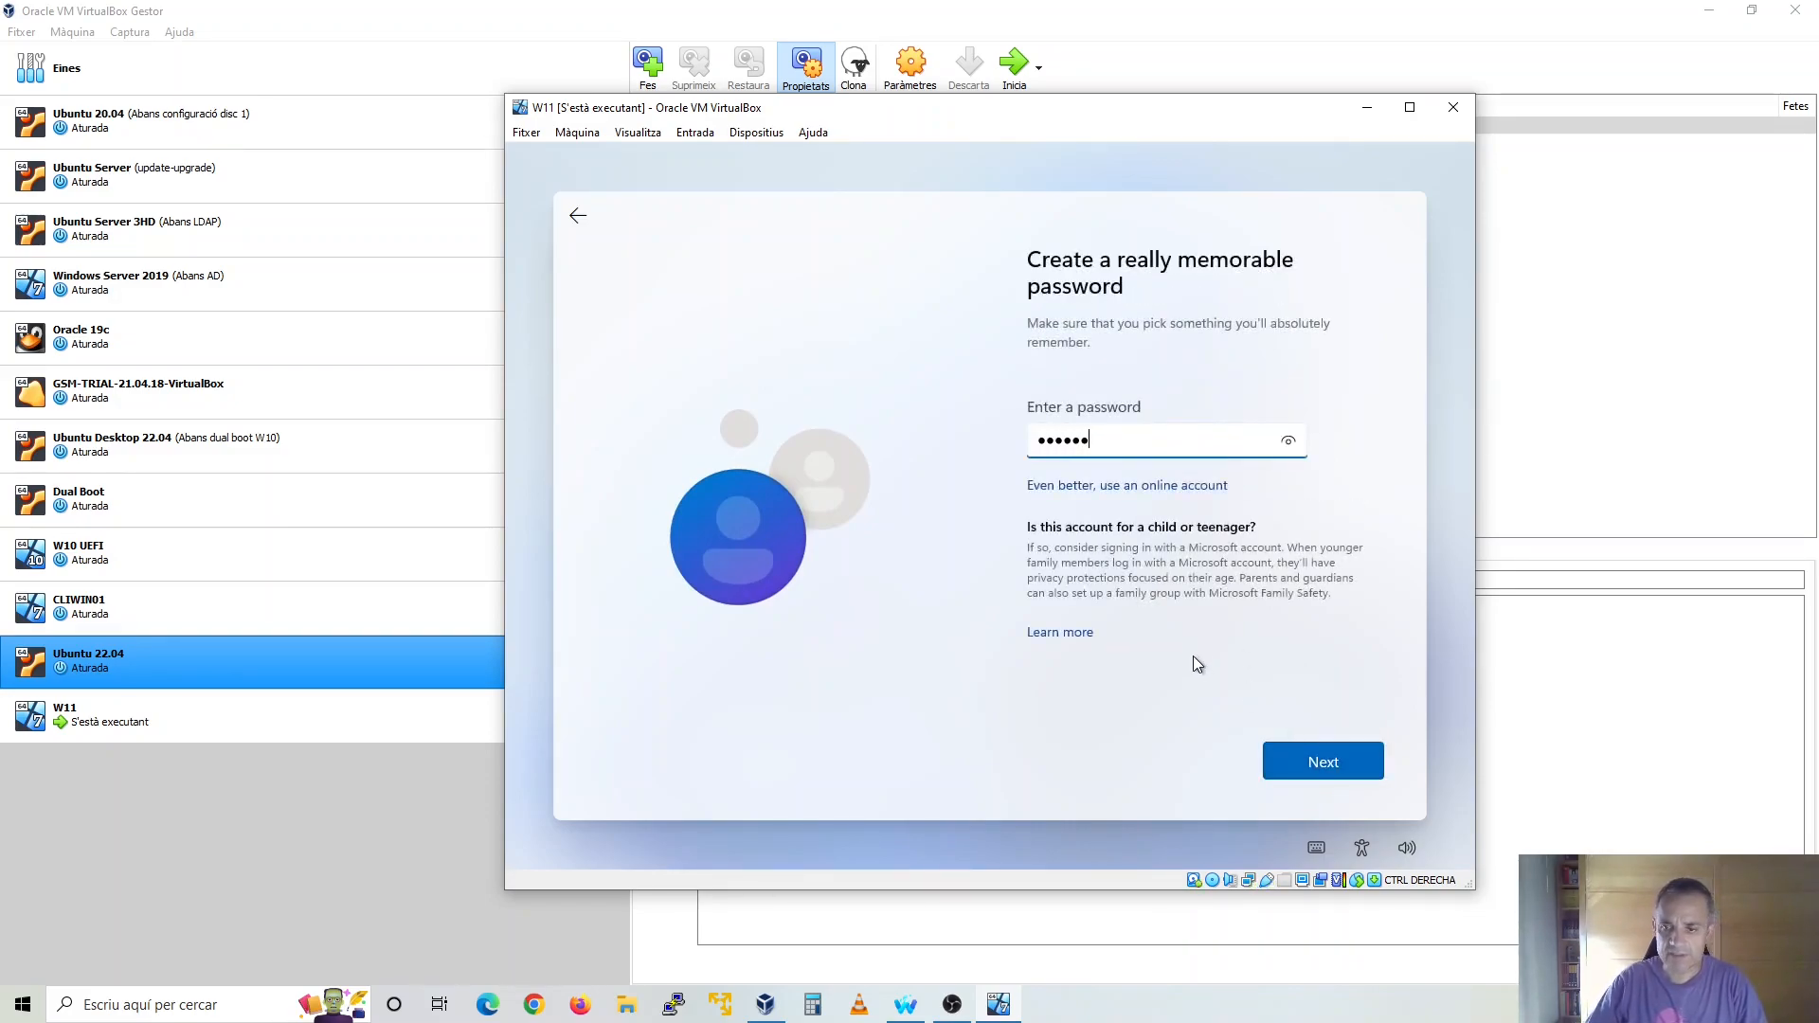
left_click(1306, 754)
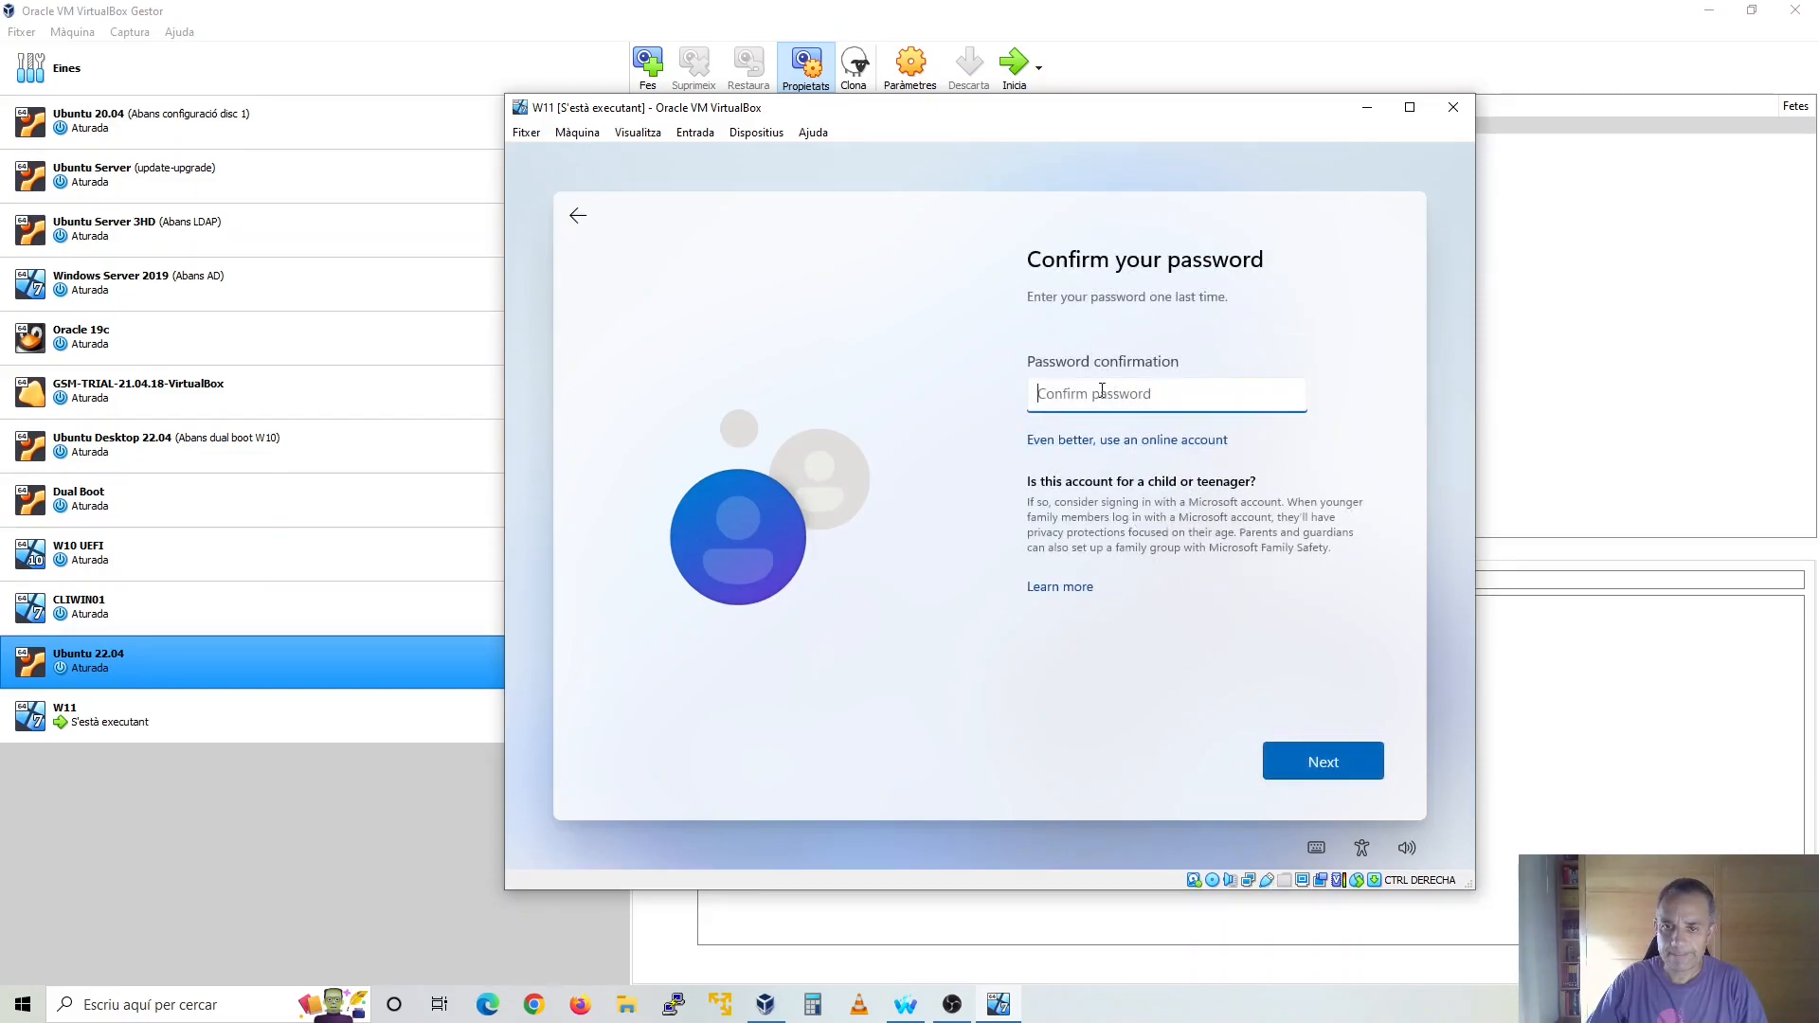
type("•")
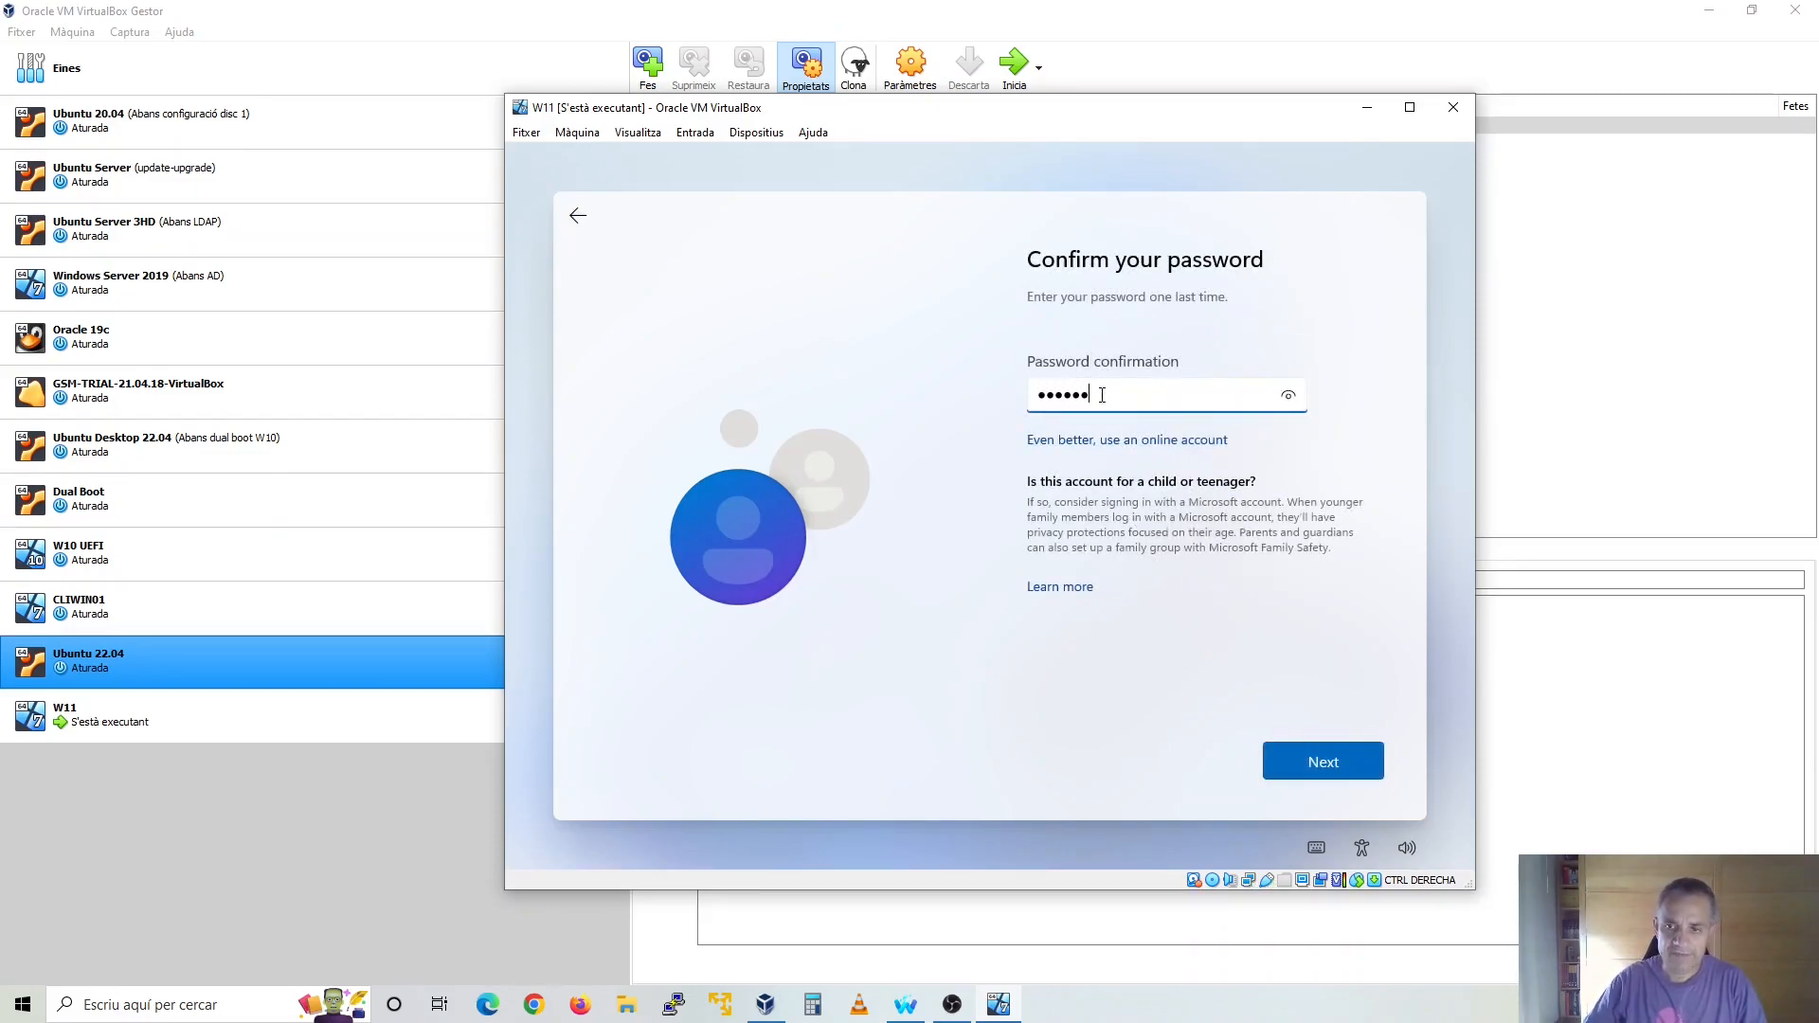
left_click(1372, 769)
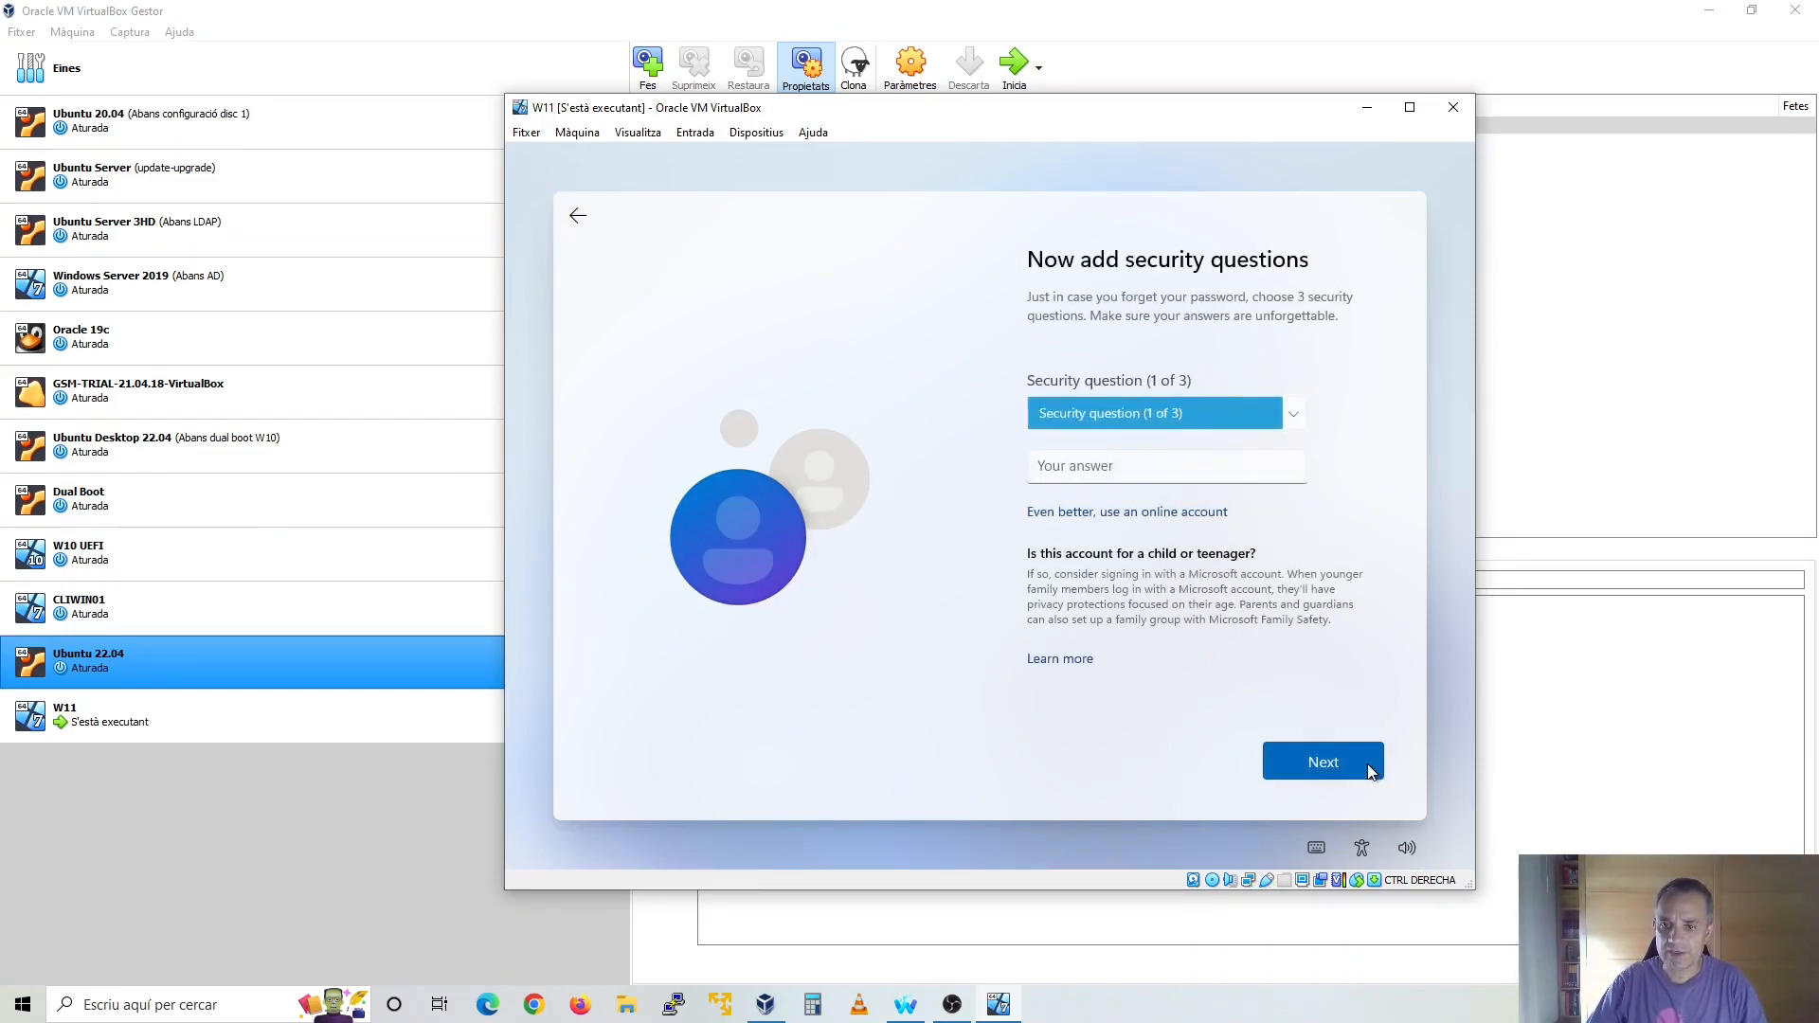
Set the first security question to "What was your first pet's name?" and submit its answer
left_click(1281, 414)
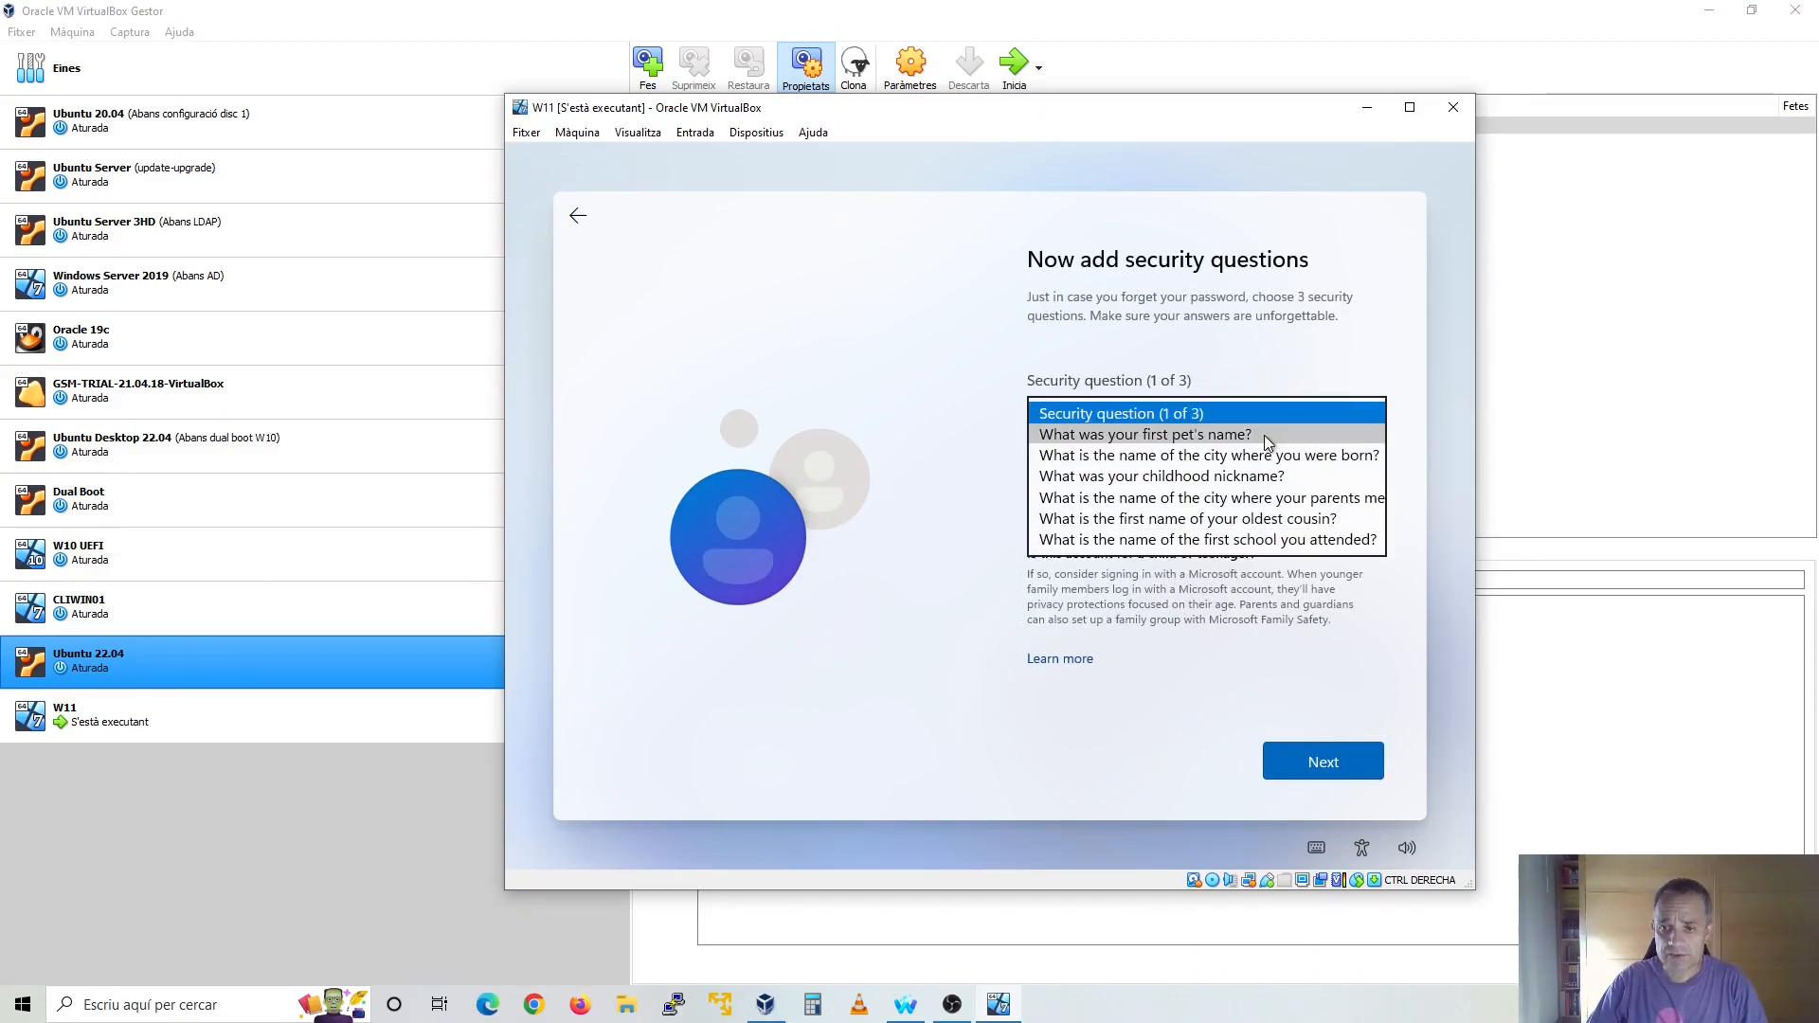
left_click(1264, 435)
left_click(1234, 468)
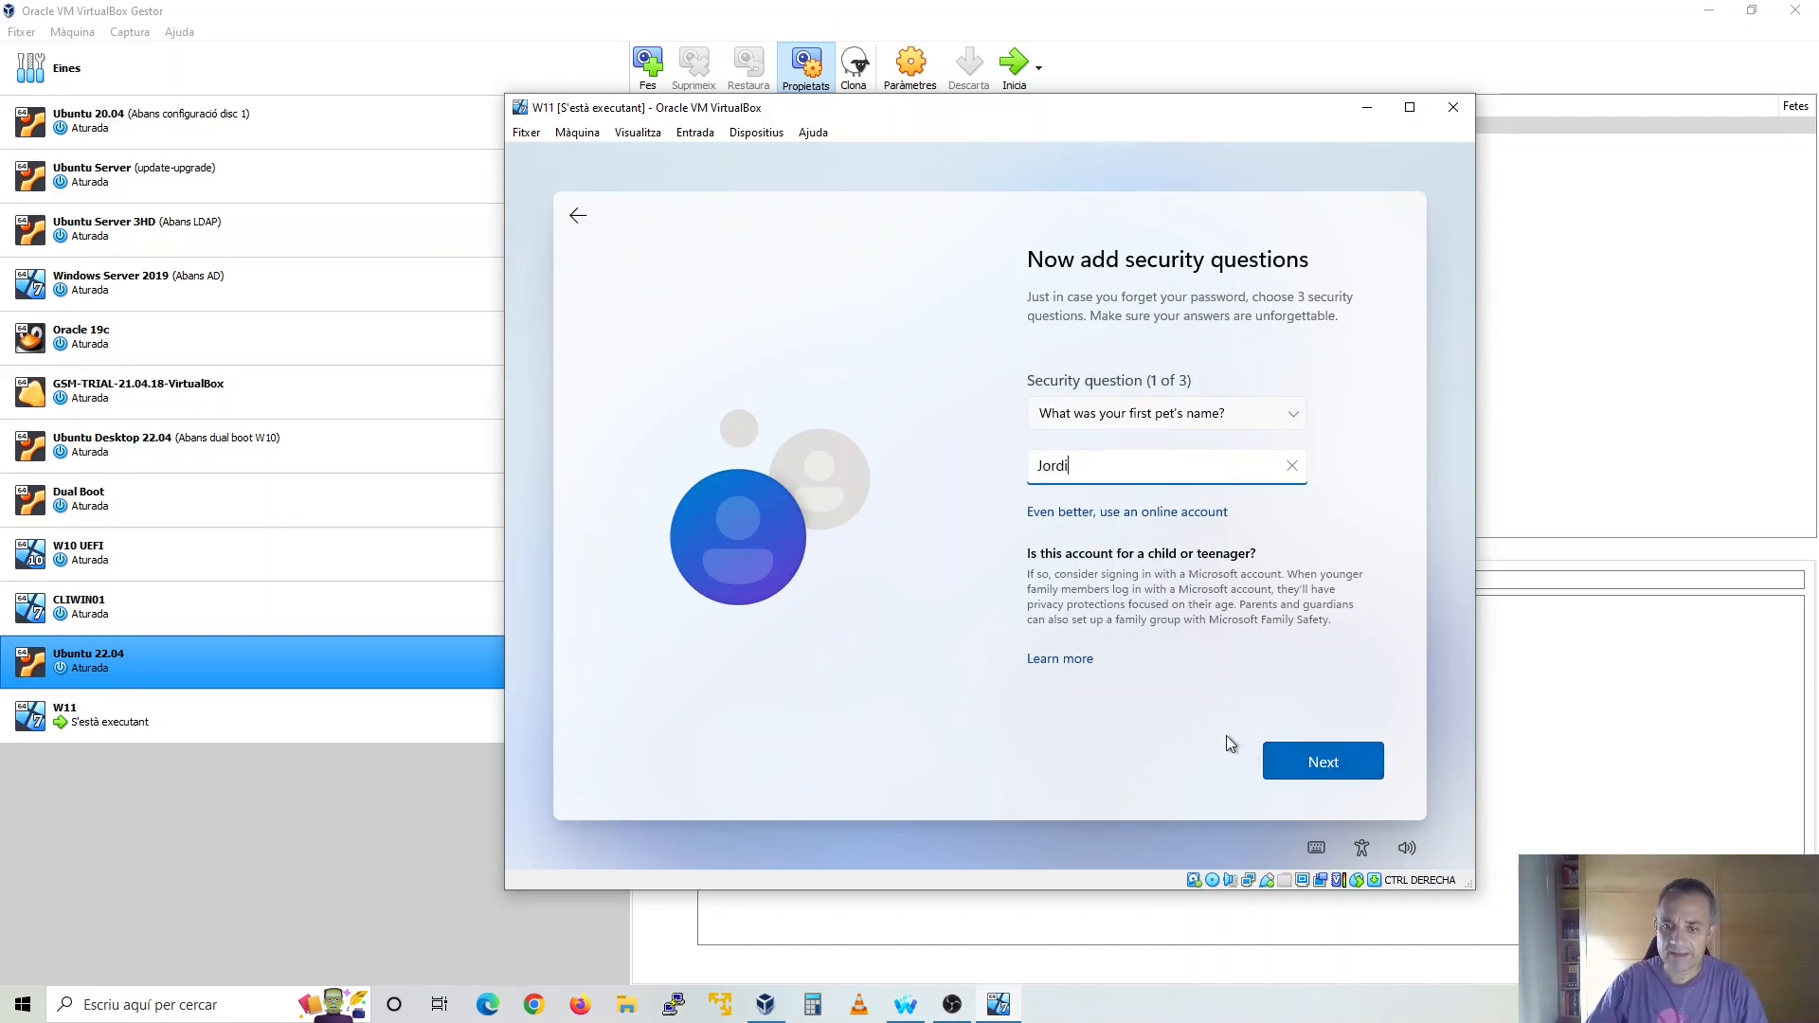
left_click(1312, 767)
Set the second security question to the first name of the oldest cousin and submit its answer
left_click(1253, 414)
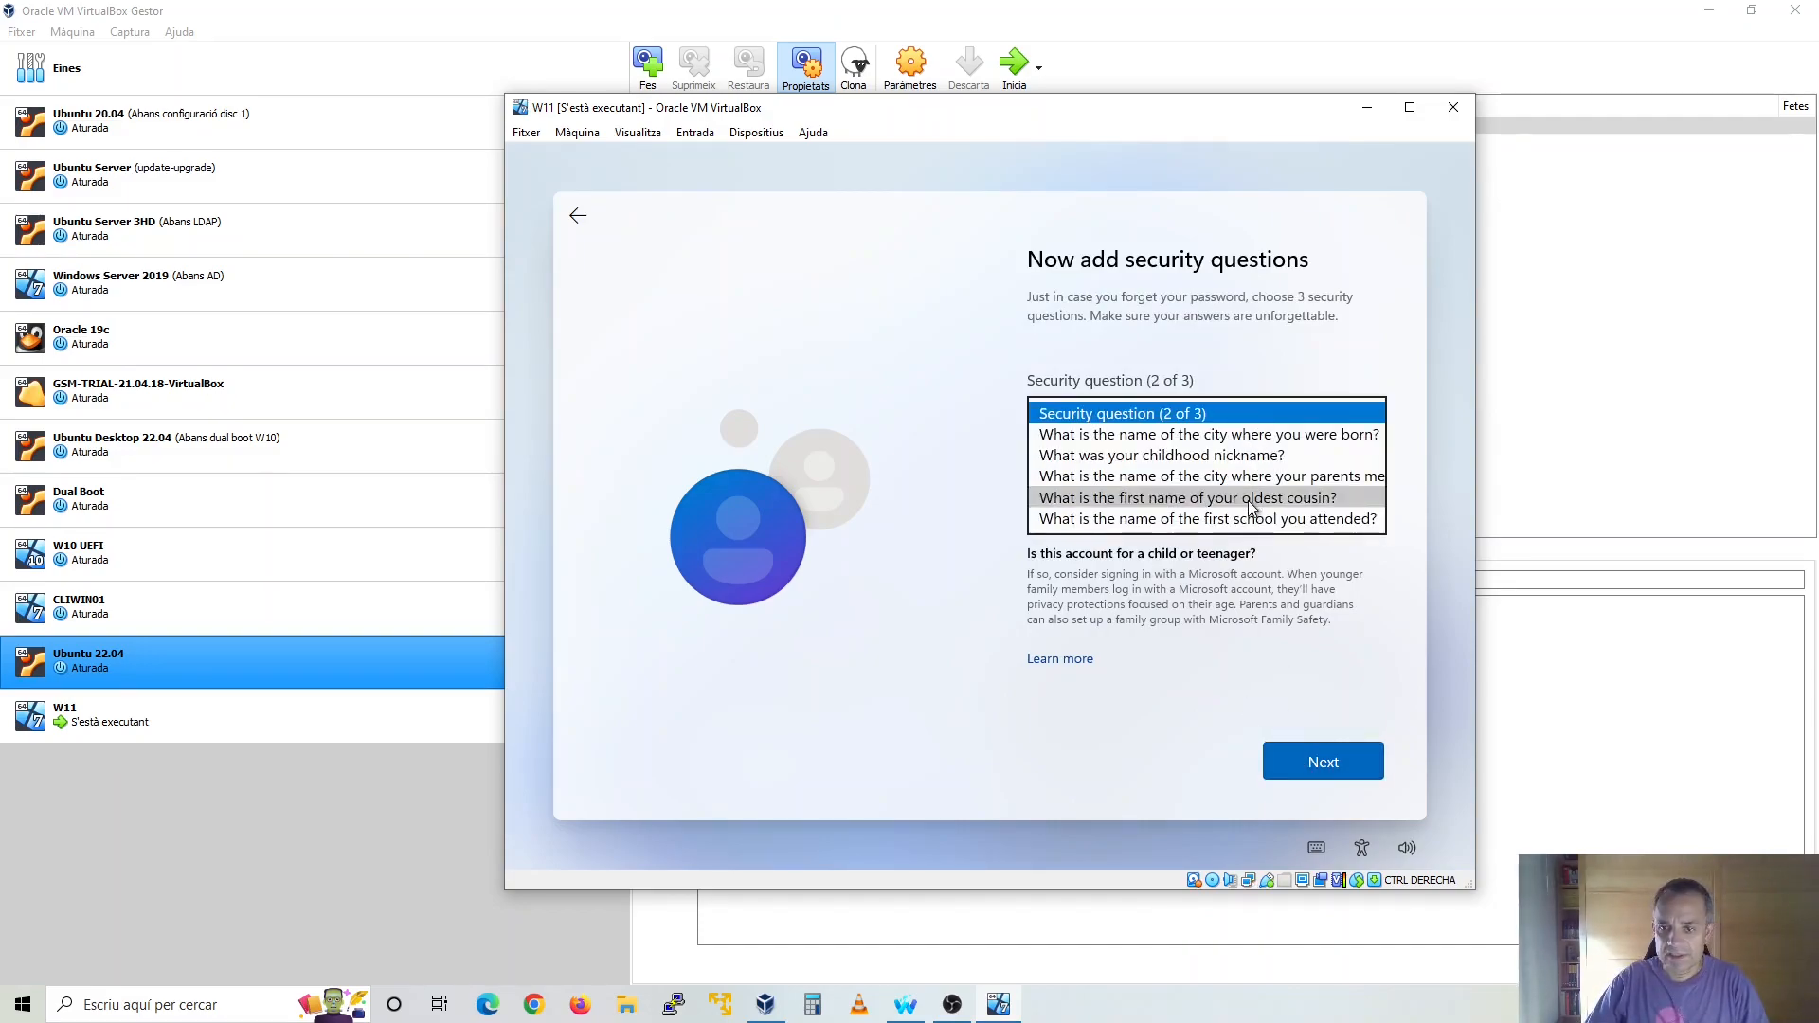
left_click(1248, 500)
left_click(1232, 473)
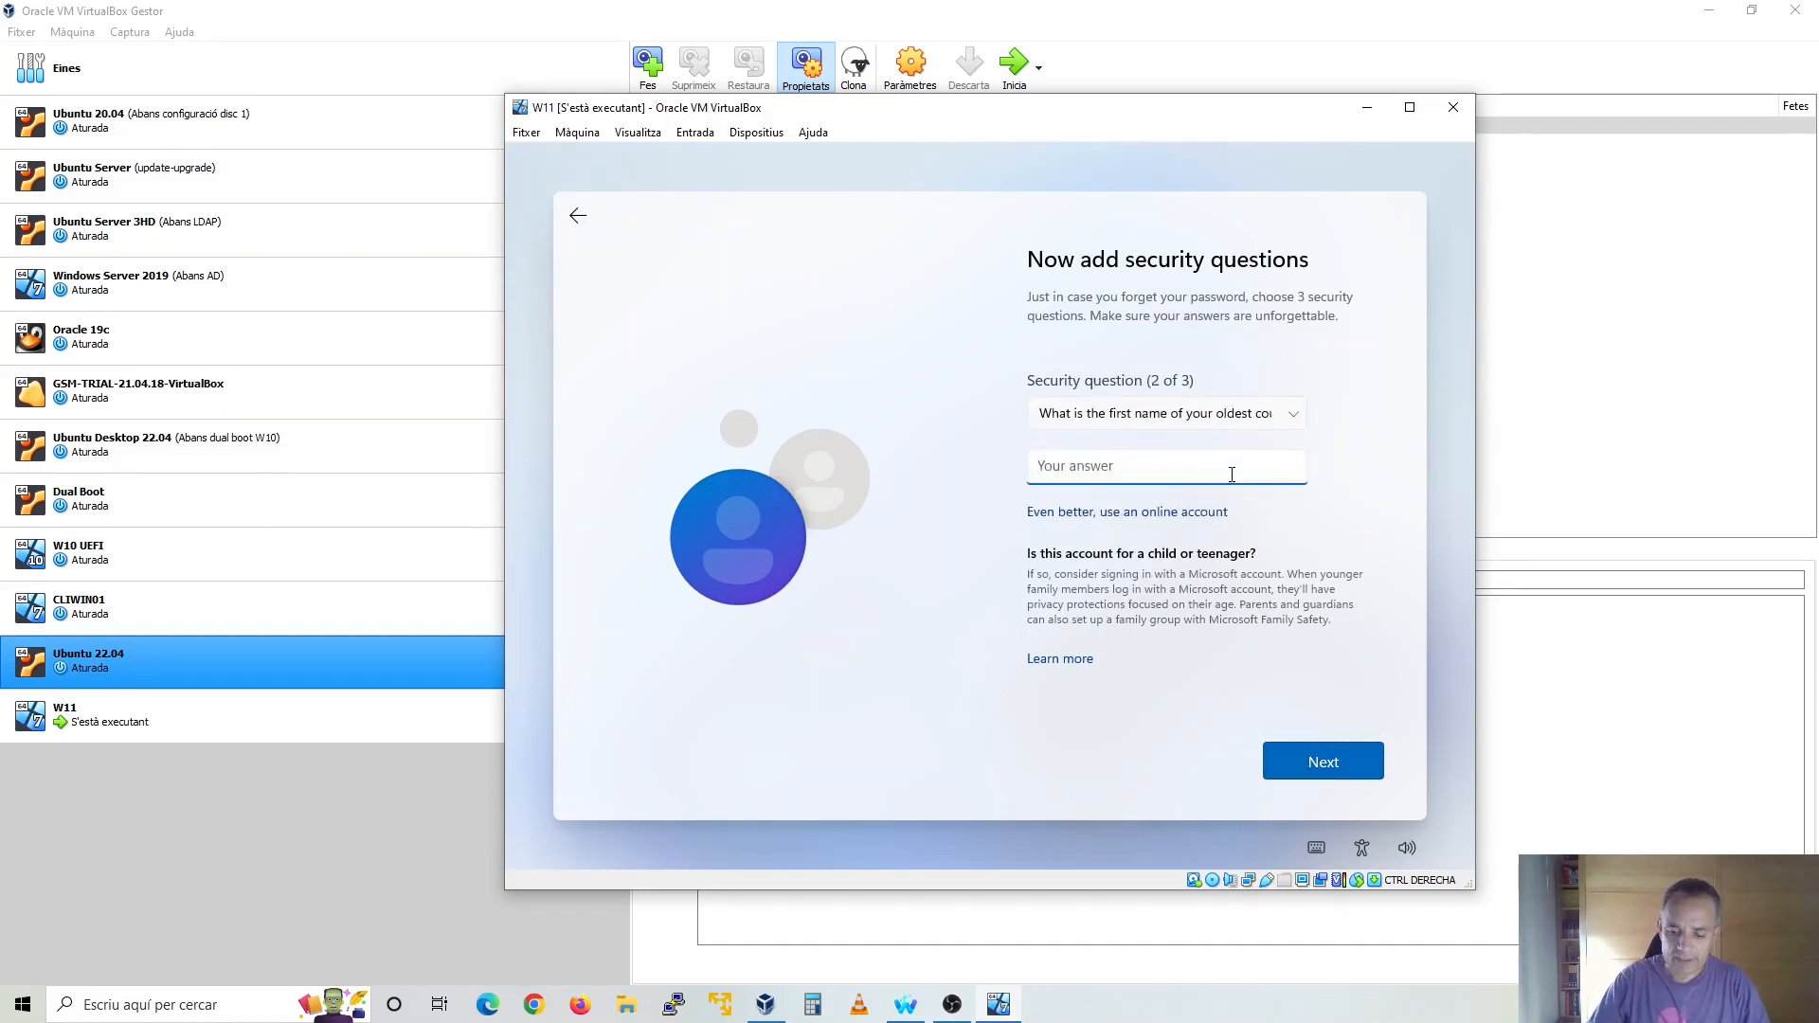
left_click(1290, 756)
Set the third security question to the name of the first school attended and submit its answer
left_click(1261, 409)
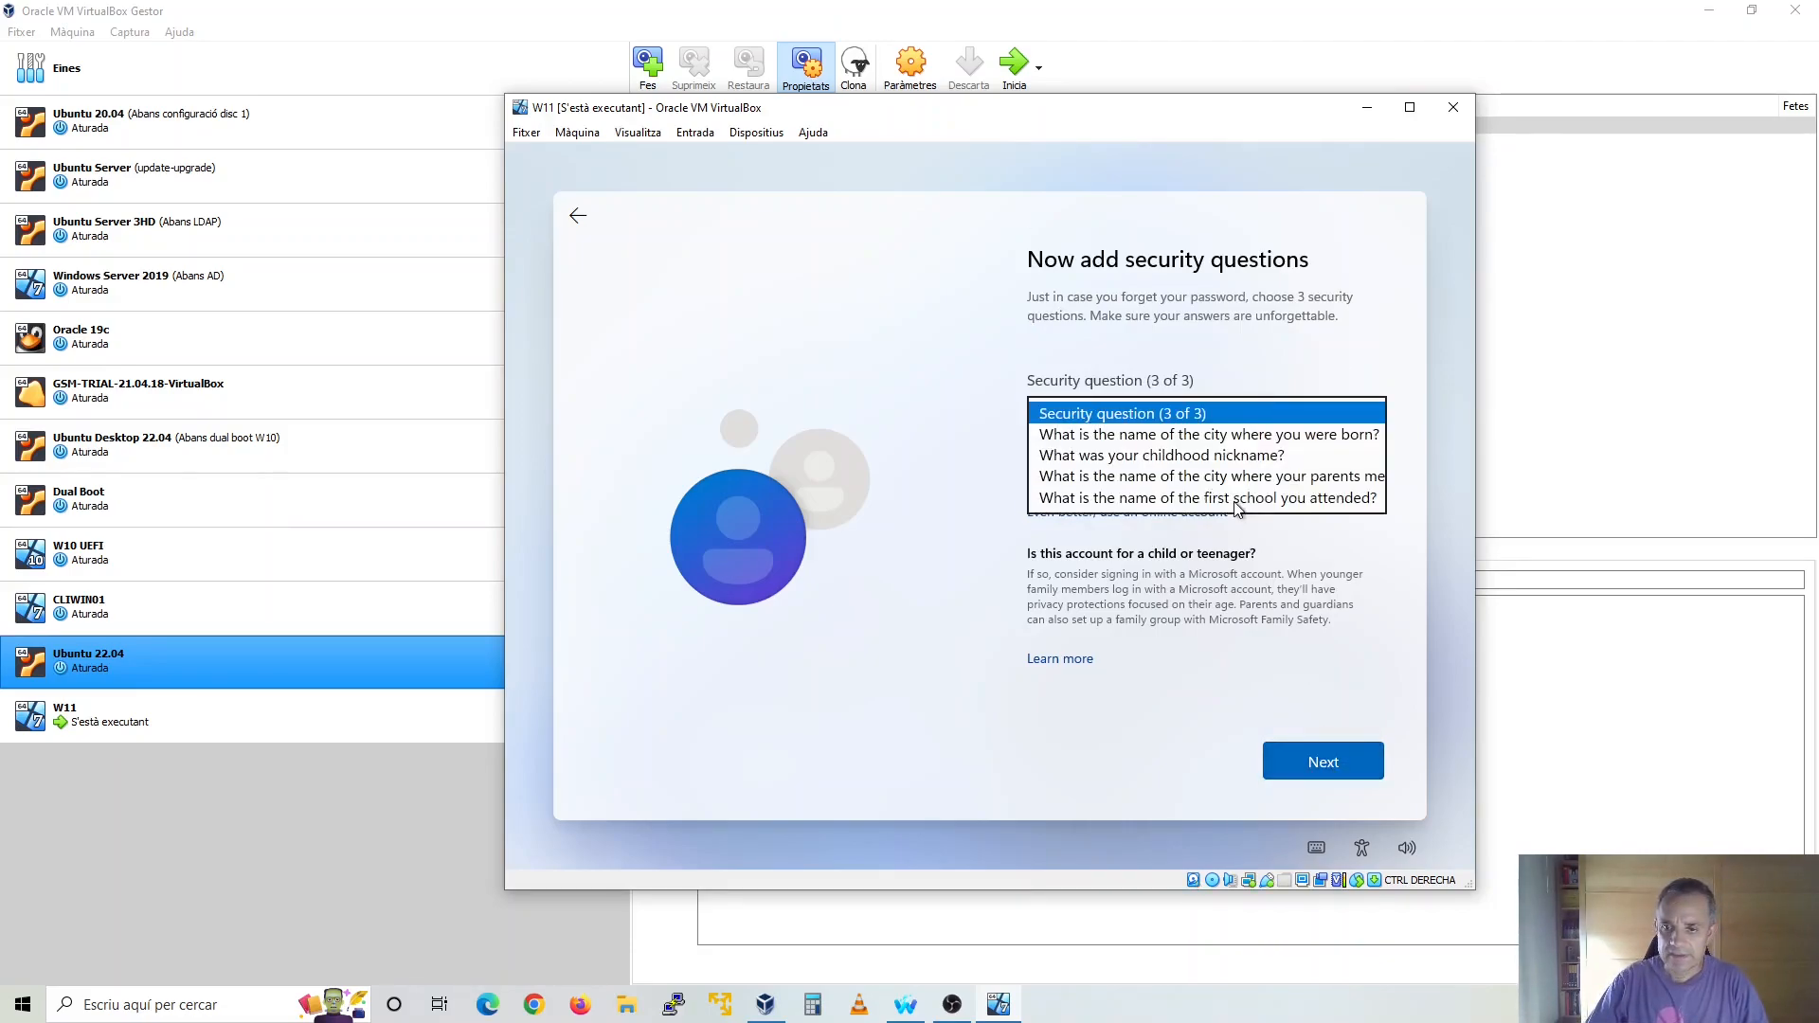
left_click(1193, 501)
left_click(1200, 468)
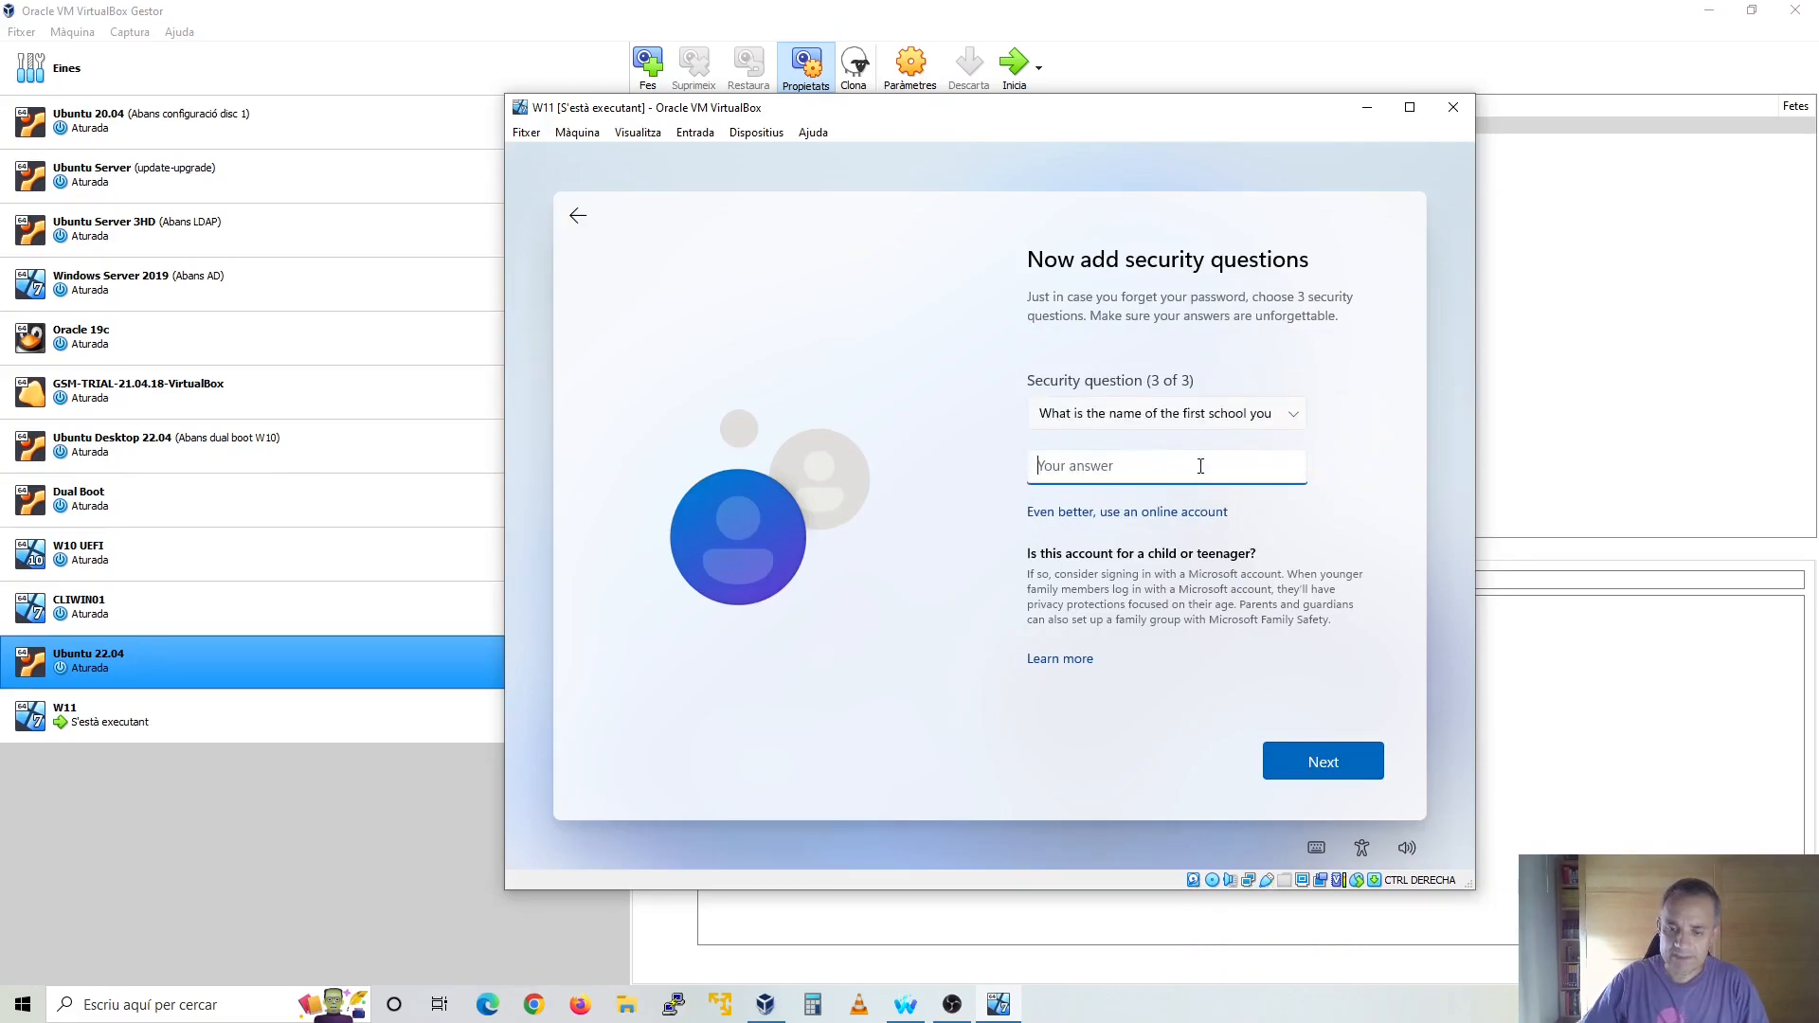
type("Jordi")
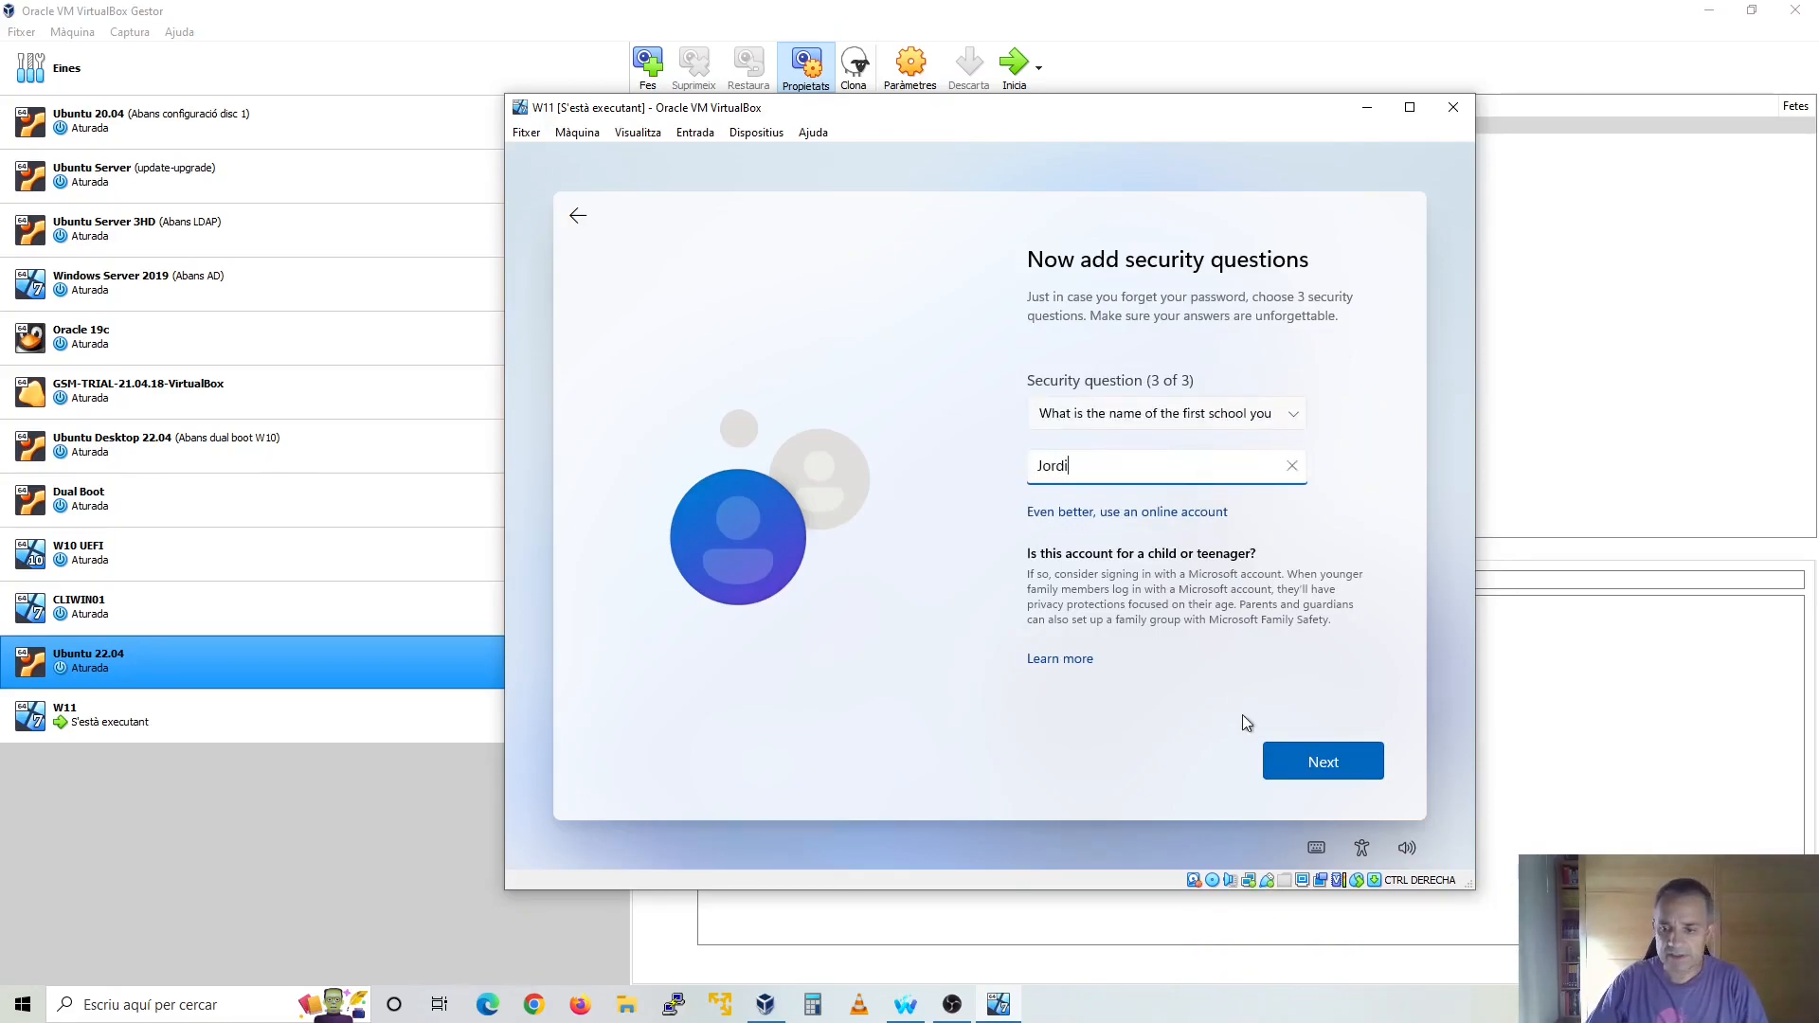
left_click(1349, 773)
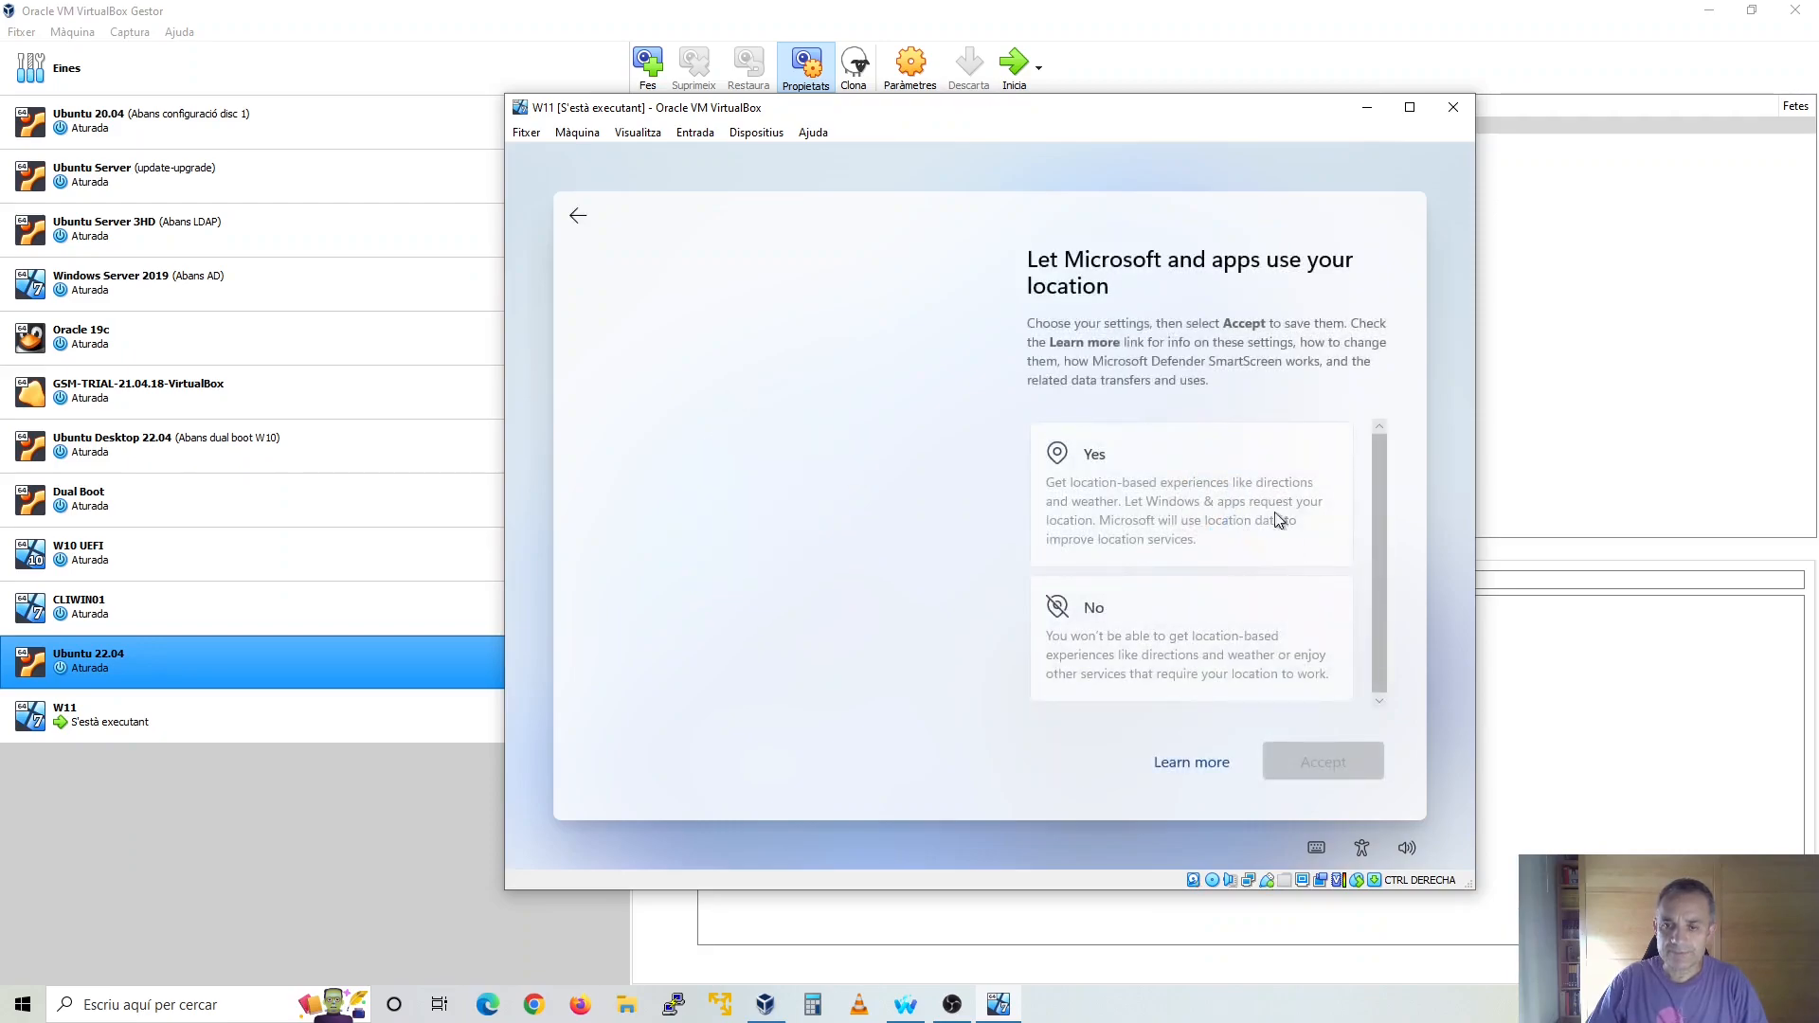
Decline location access for Microsoft and apps, and decline Find my device
left_click(1180, 635)
left_click(1351, 764)
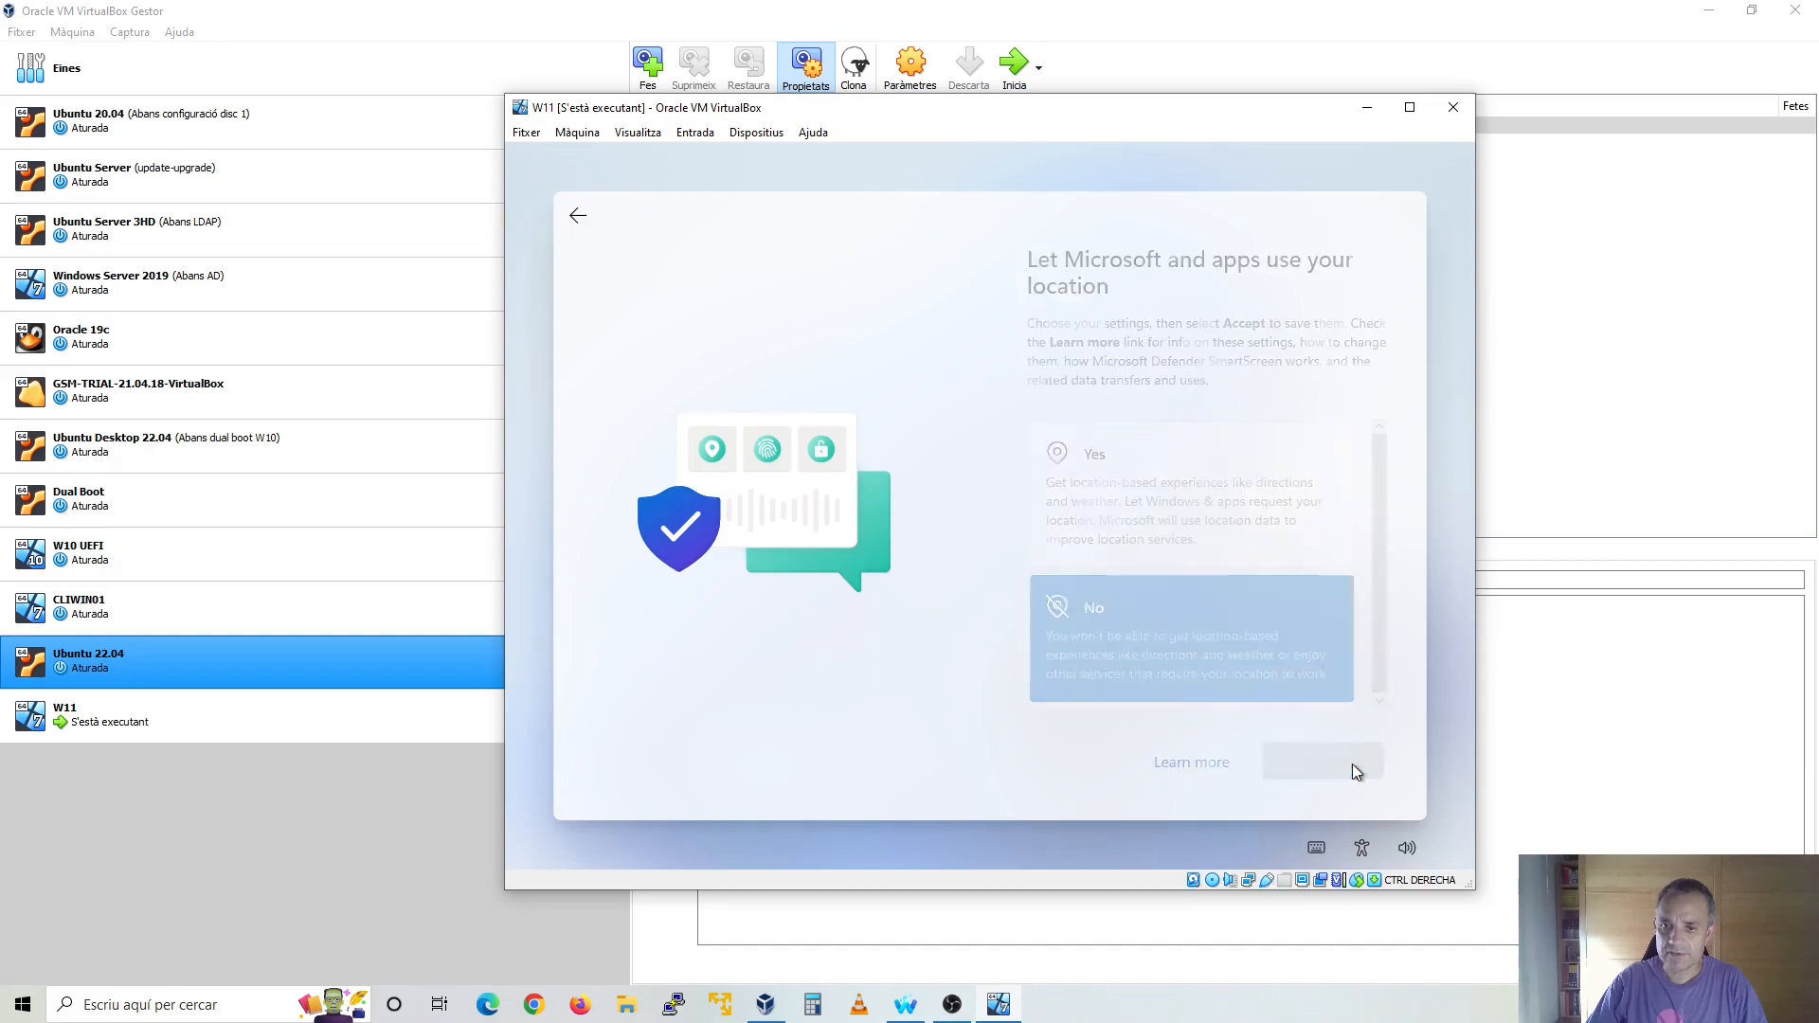
left_click(1241, 604)
left_click(1336, 765)
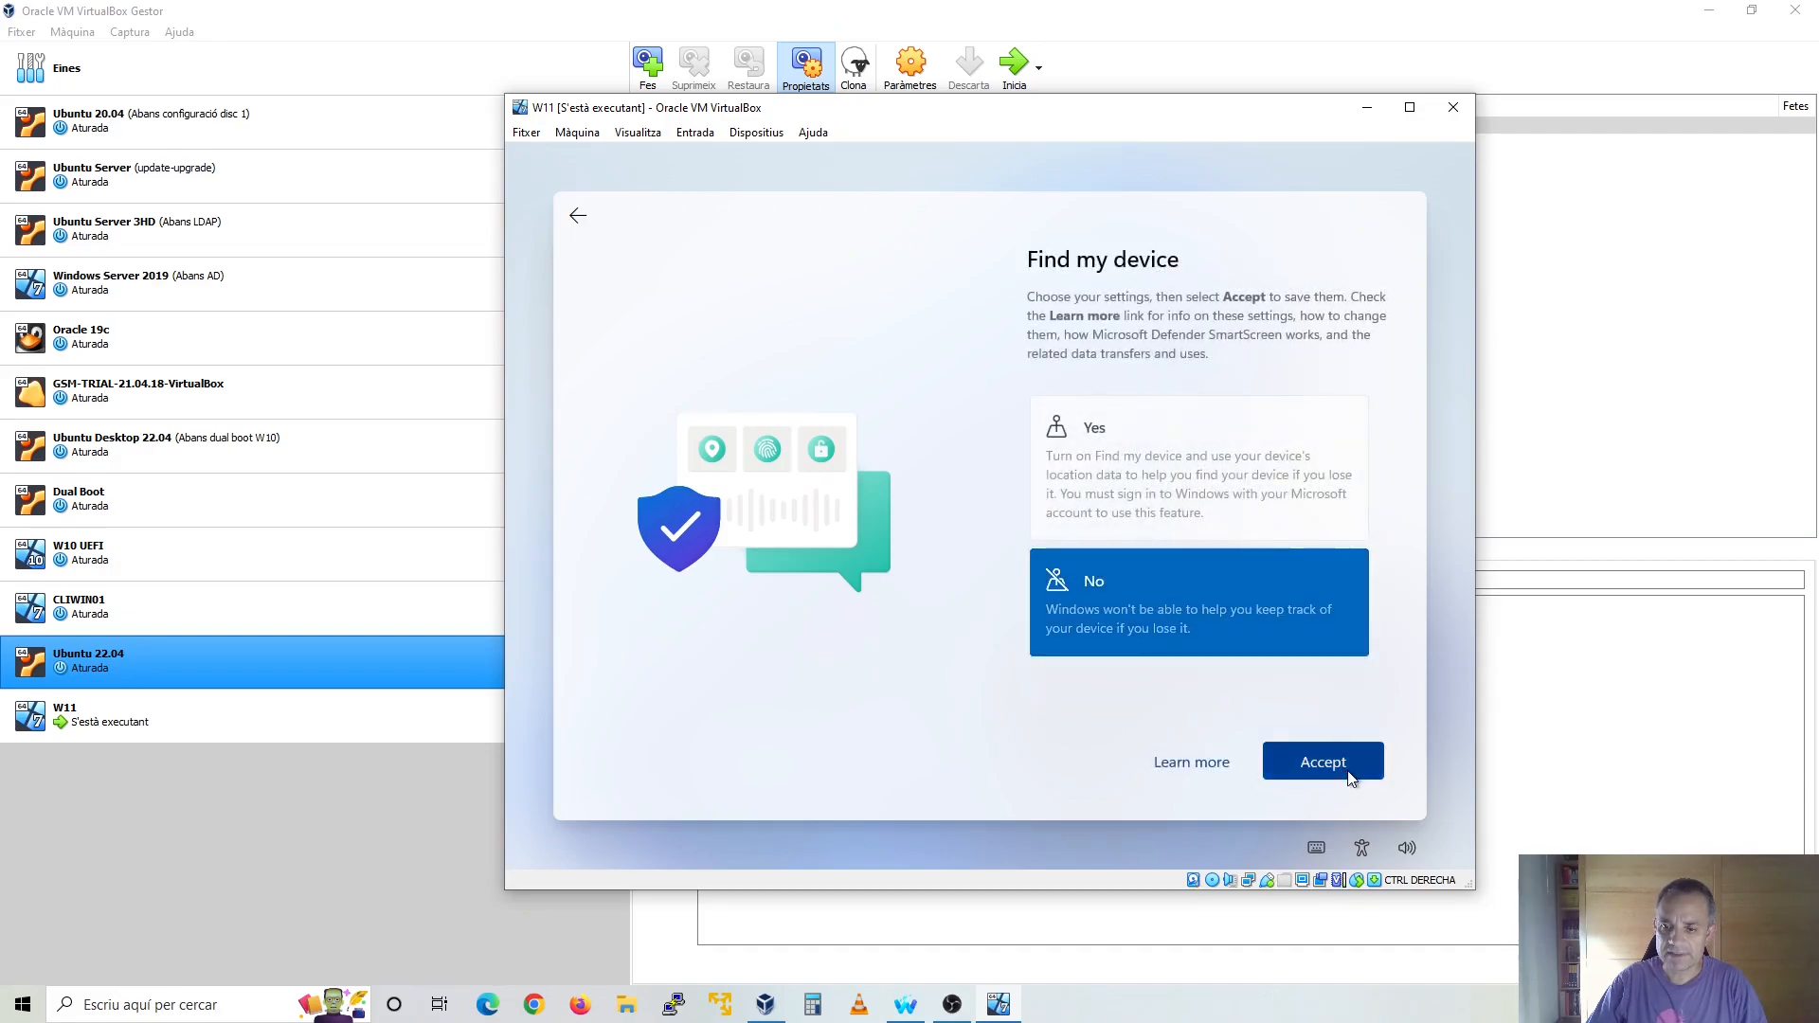
Limit diagnostic data to Required only and decline improving inking and typing
scroll(1222, 549, "down", 2)
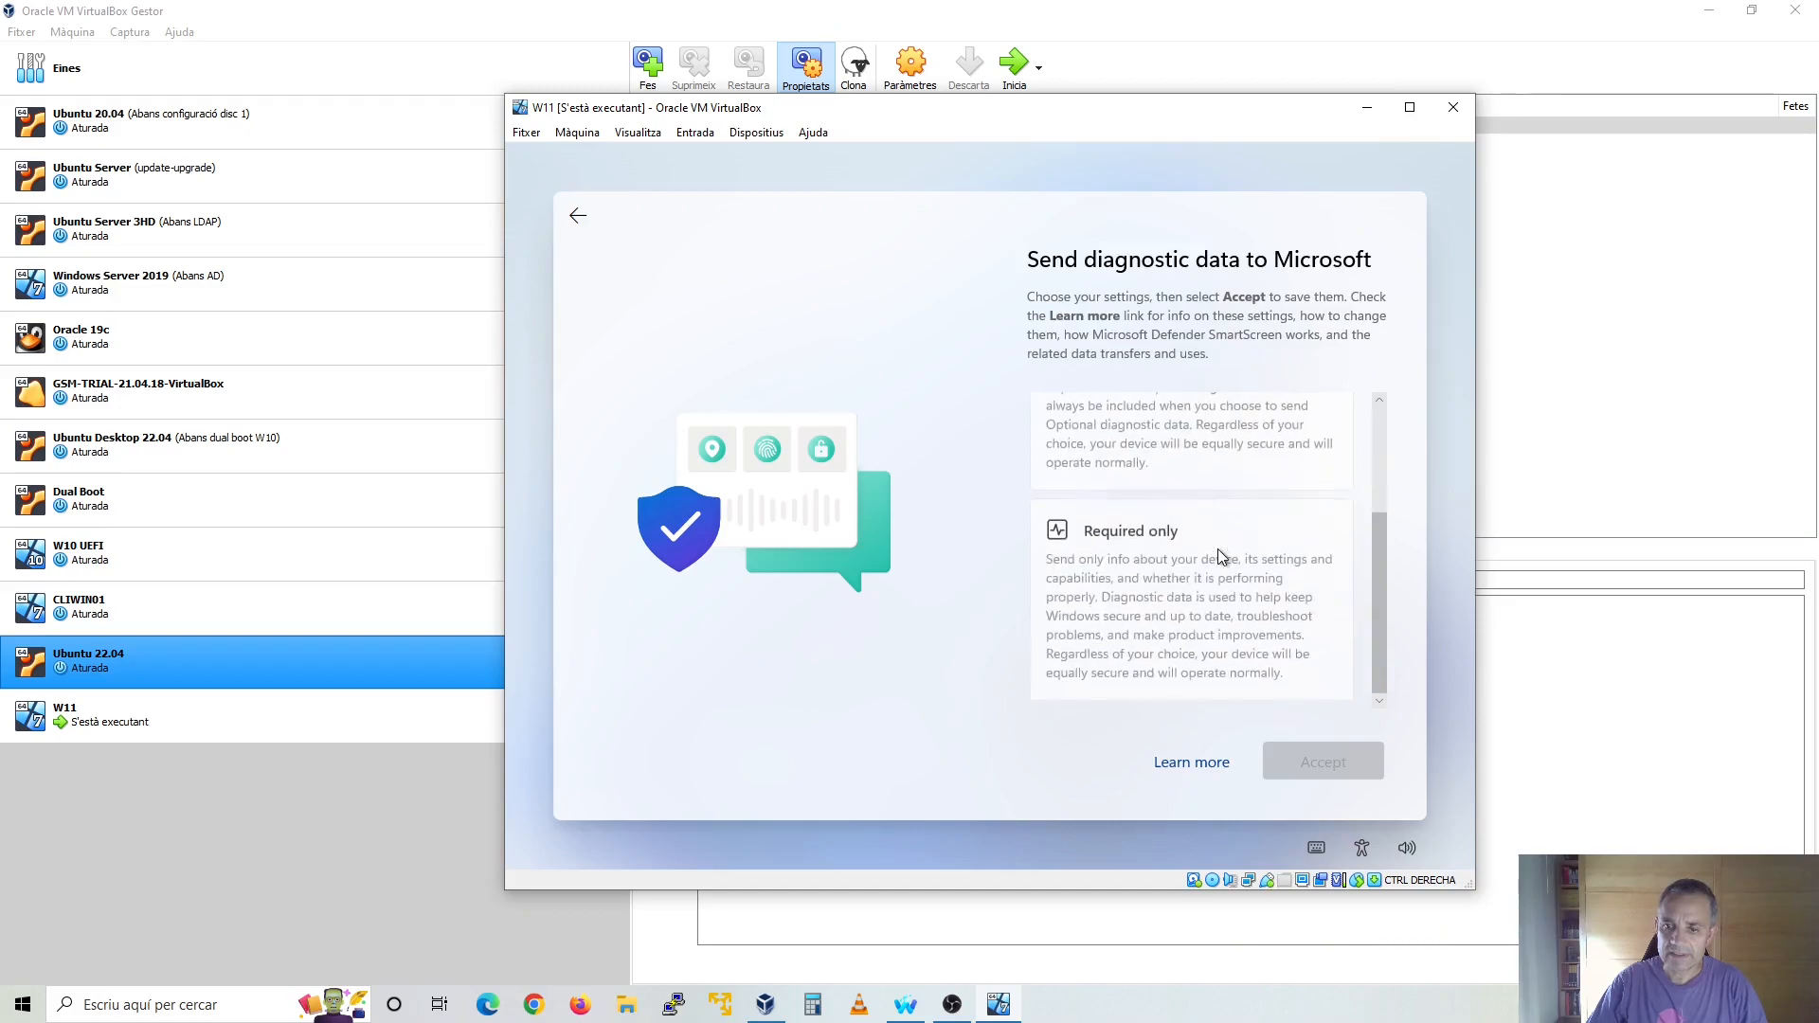
left_click(1218, 549)
left_click(1345, 758)
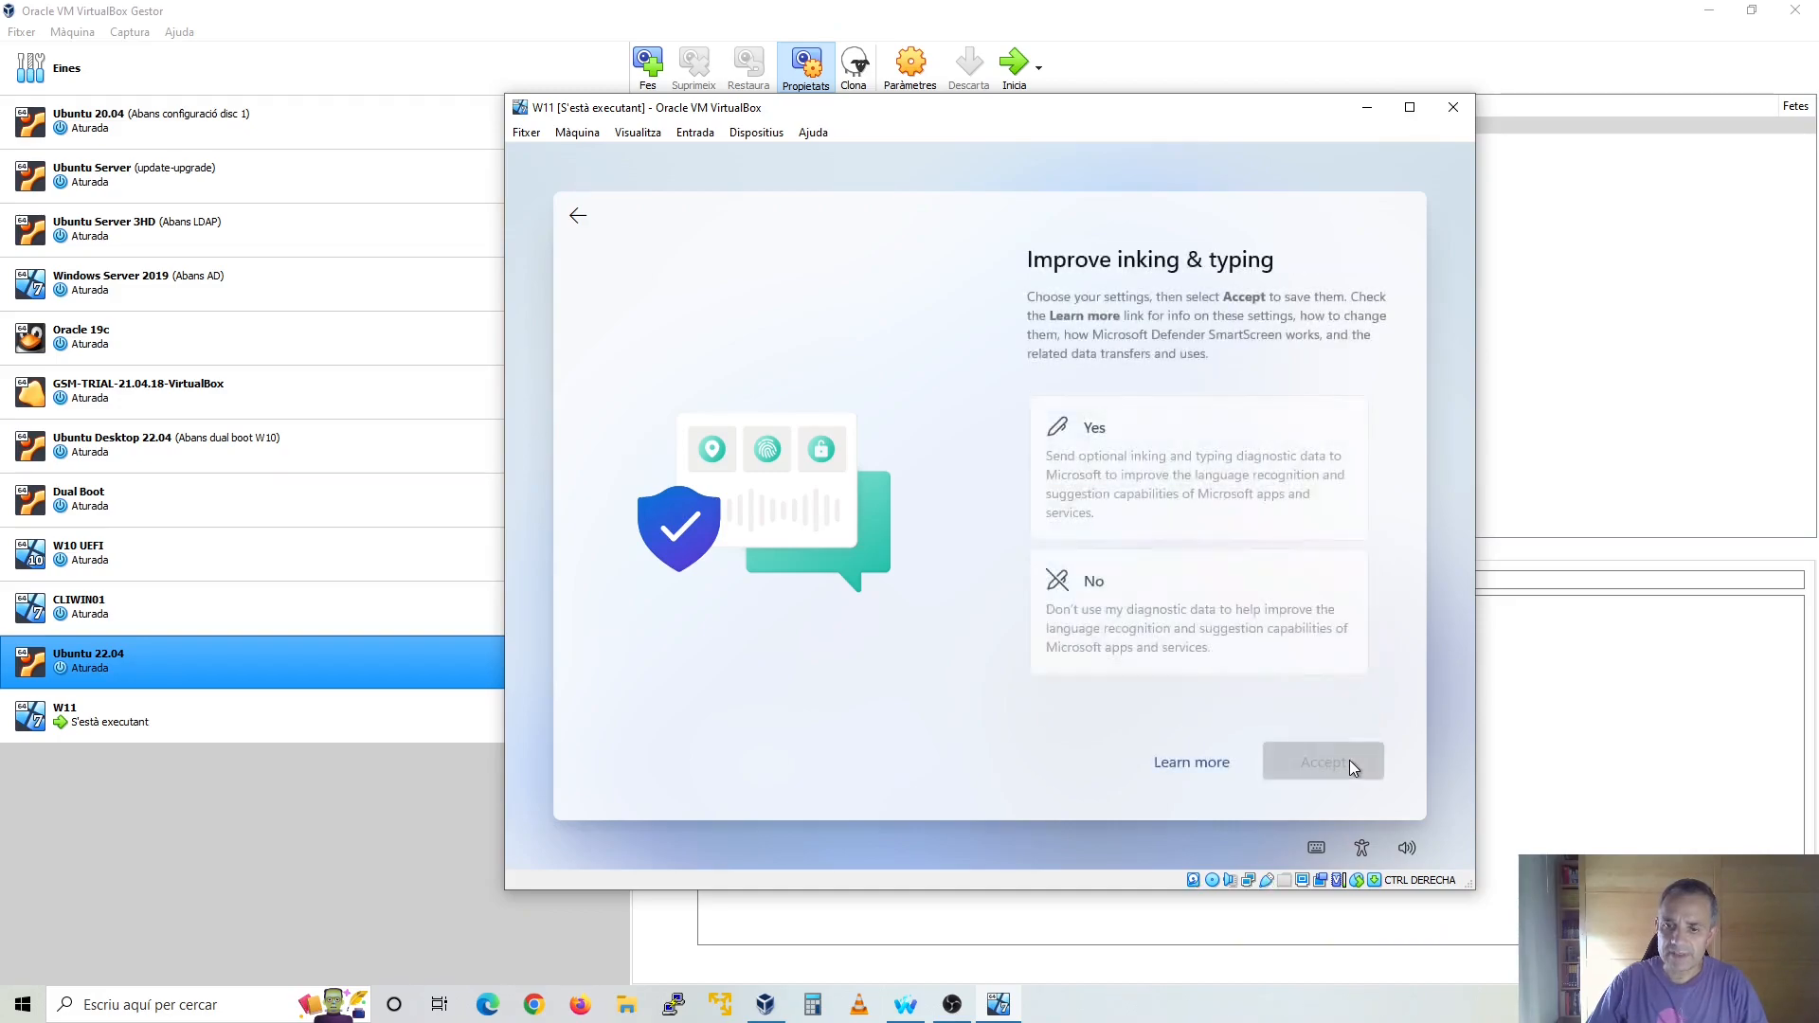
left_click(1260, 625)
left_click(1326, 762)
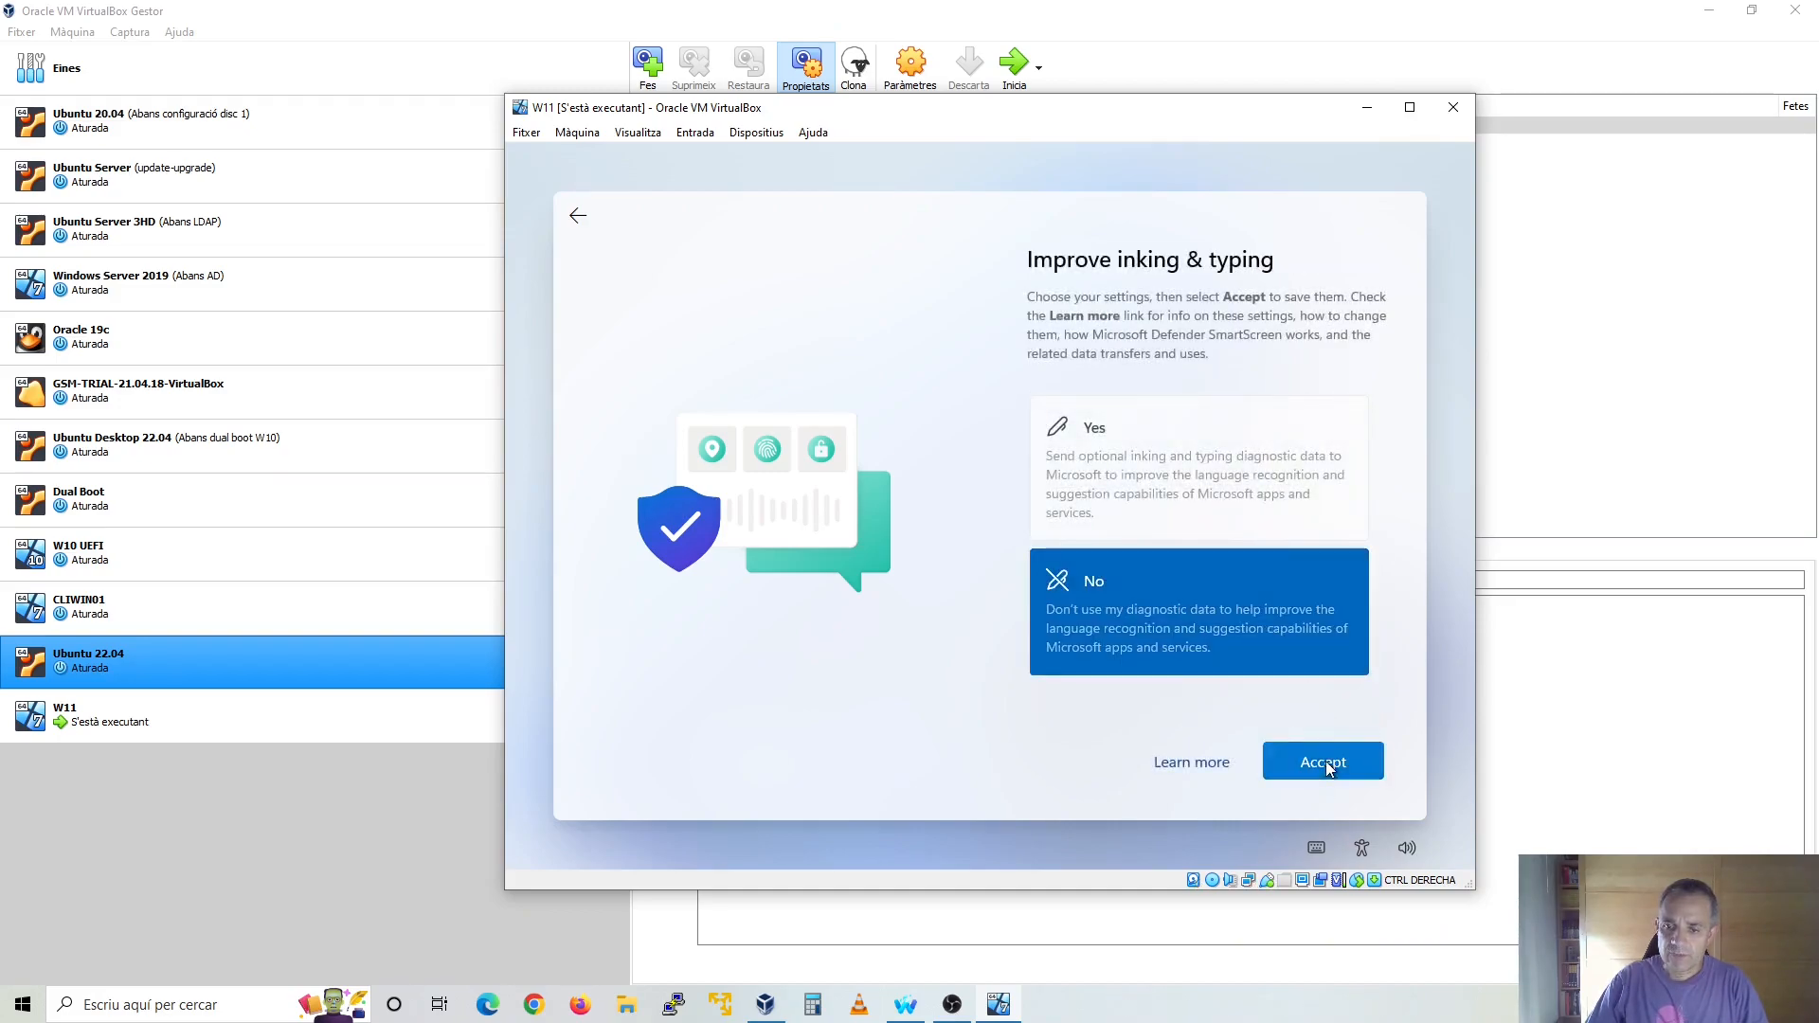
Decline tailored experiences with diagnostic data and the use of the advertising ID by apps
scroll(1236, 660, "down", 1)
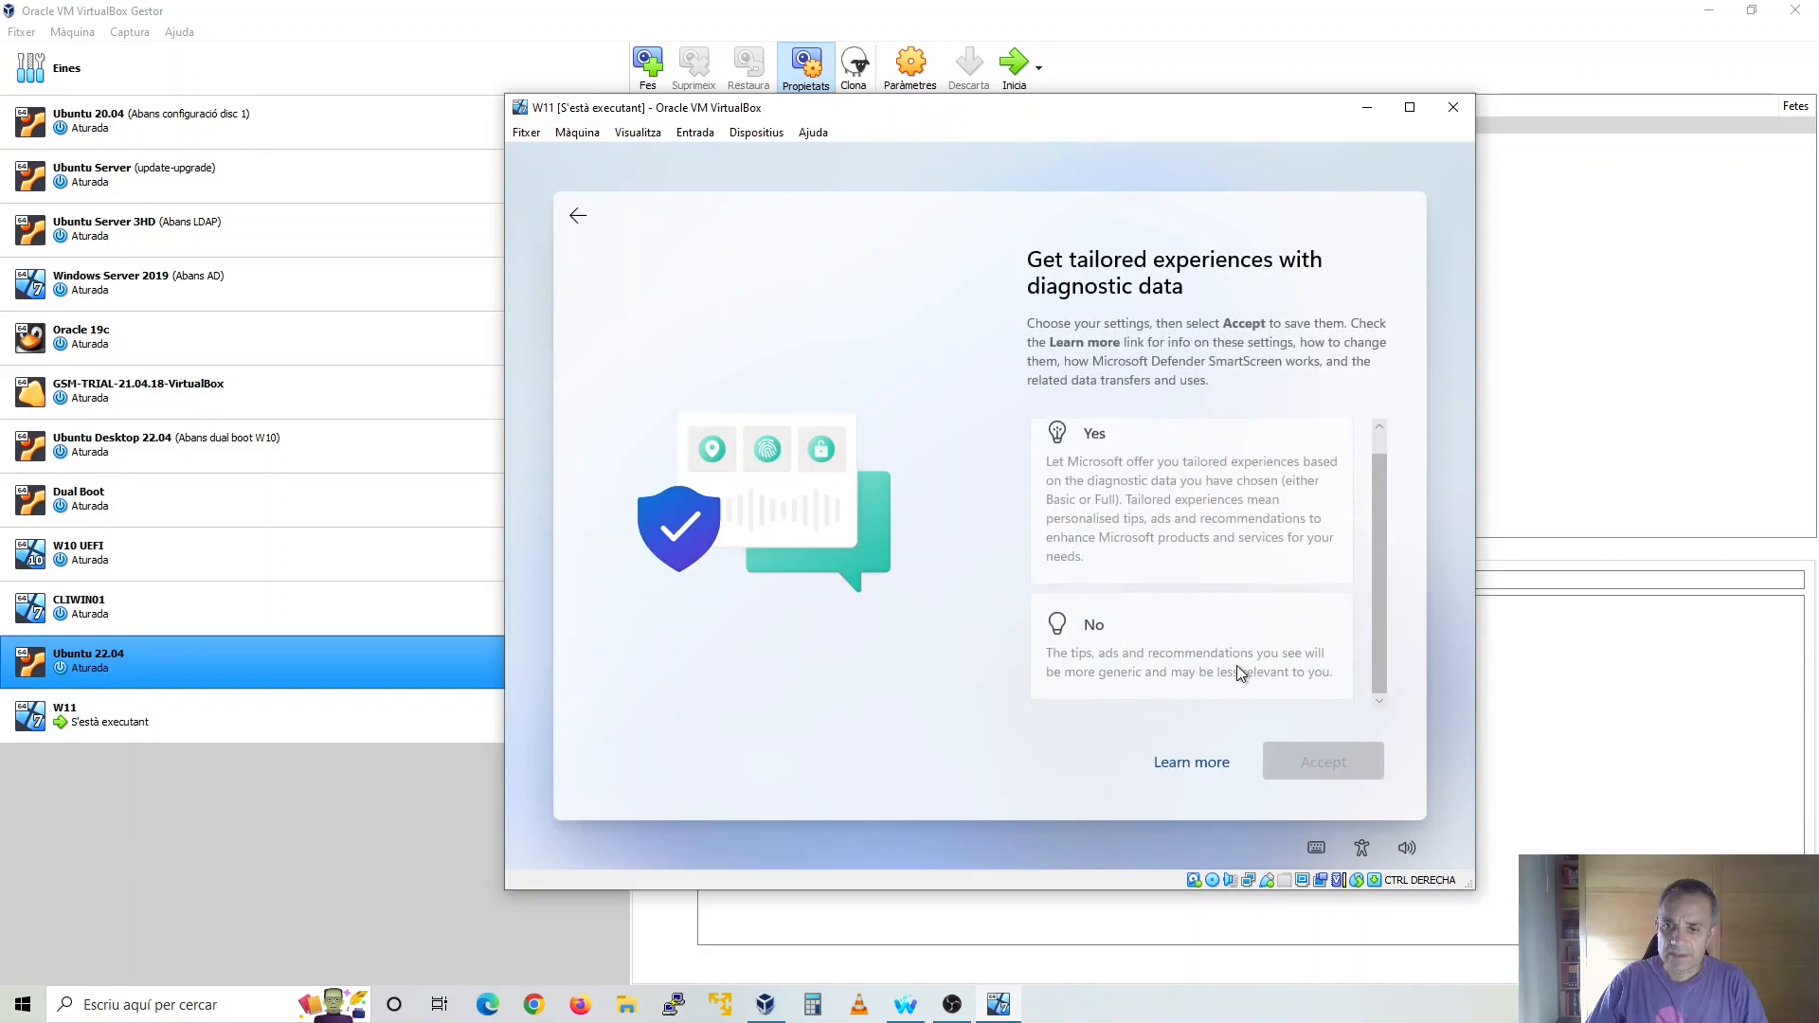
left_click(1229, 663)
left_click(1365, 758)
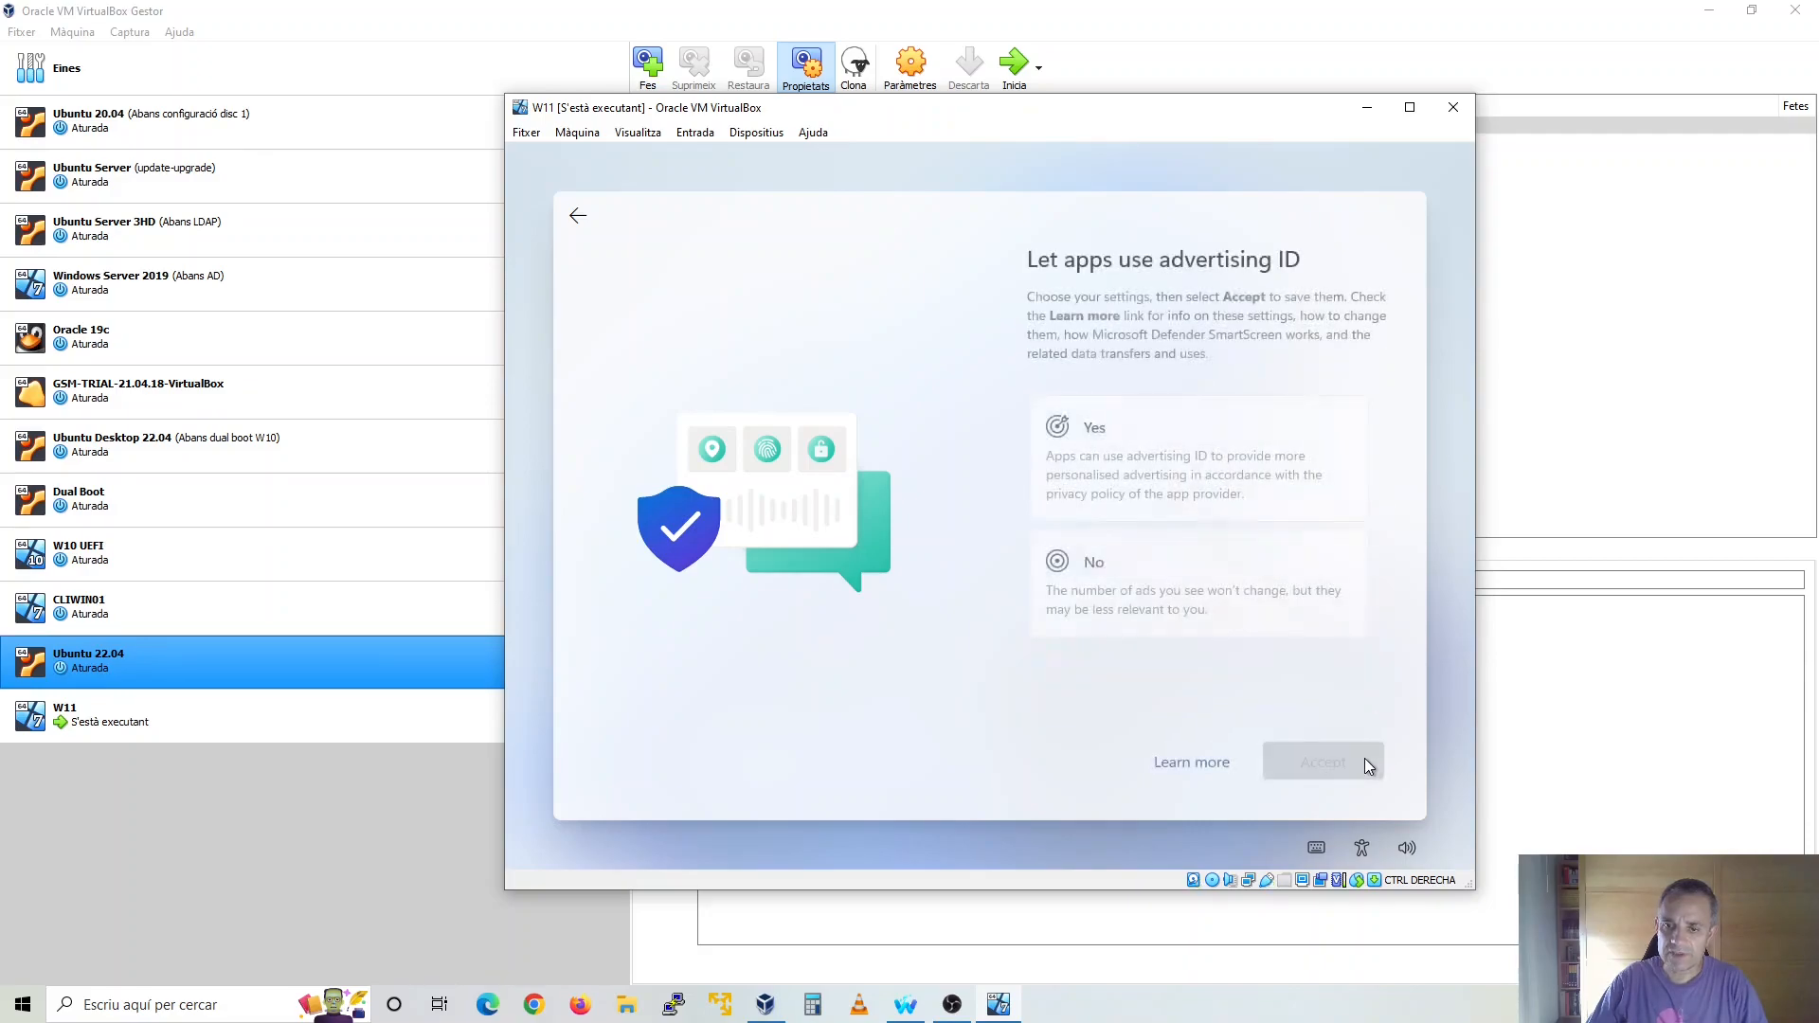
left_click(1252, 594)
left_click(1327, 765)
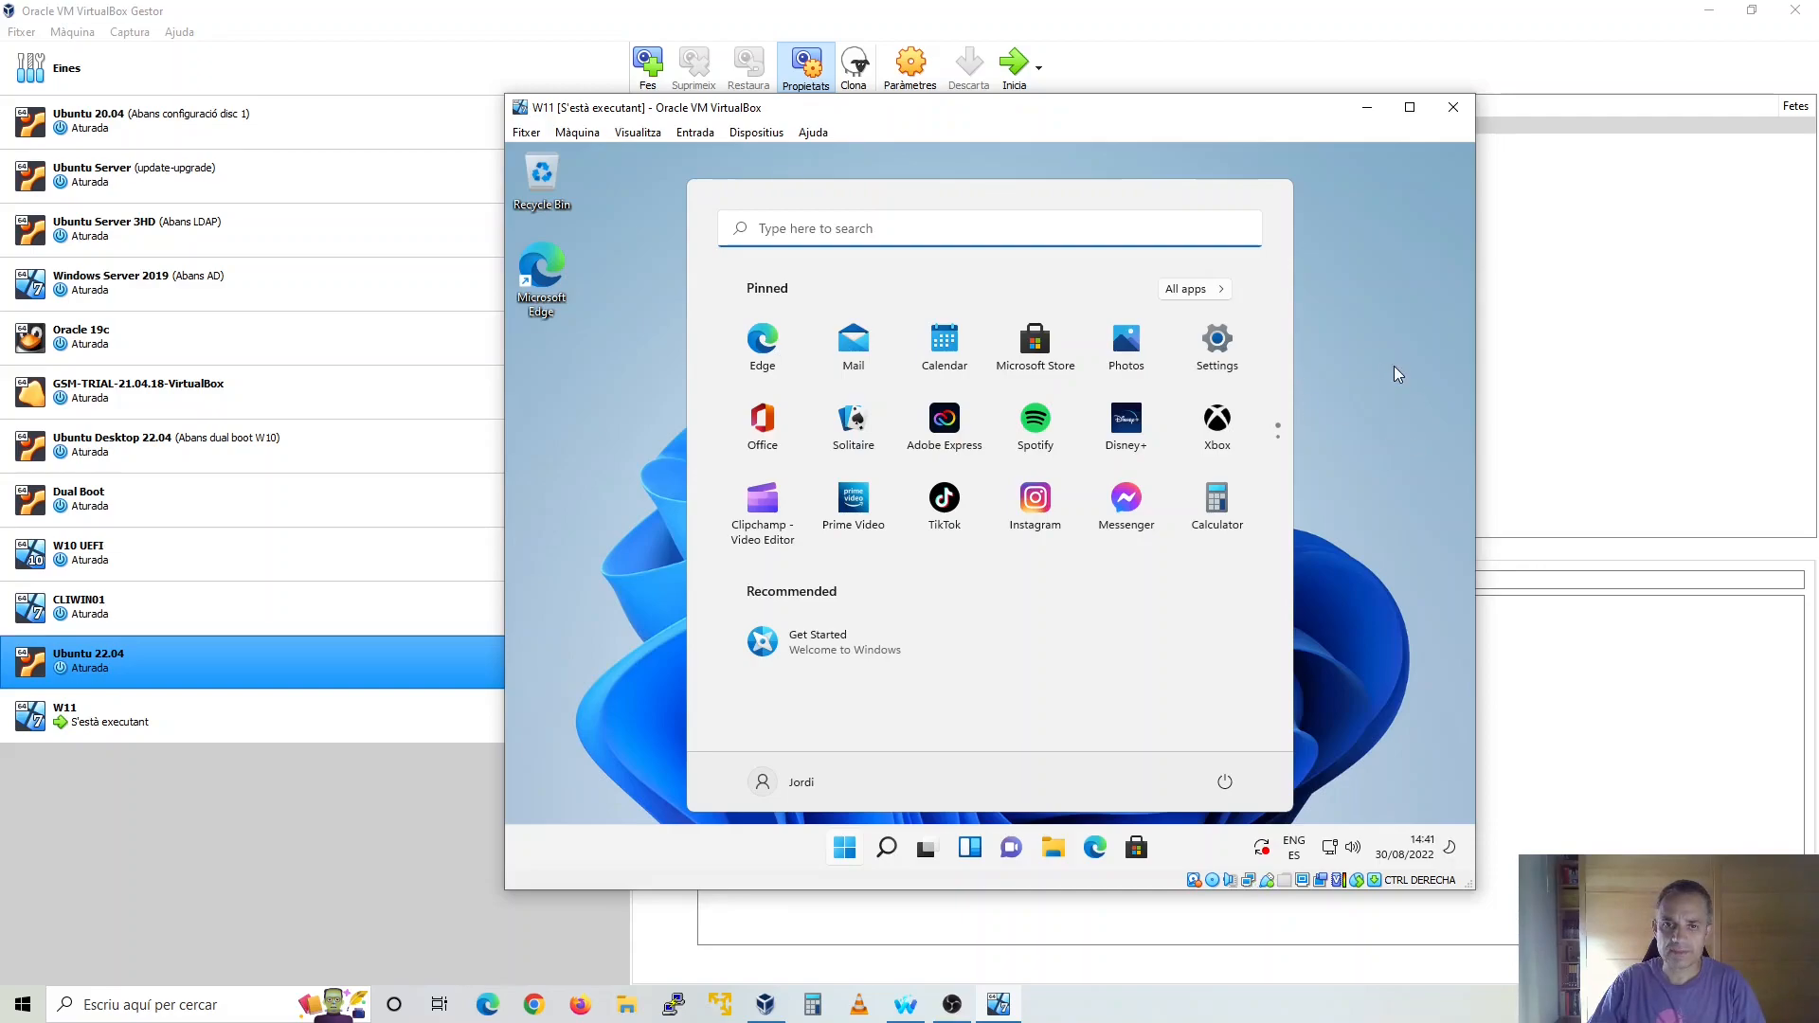
Insert the Guest Additions CD image into the W11 machine and open CD Drive (D:) in the guest's File Explorer
left_click(1383, 315)
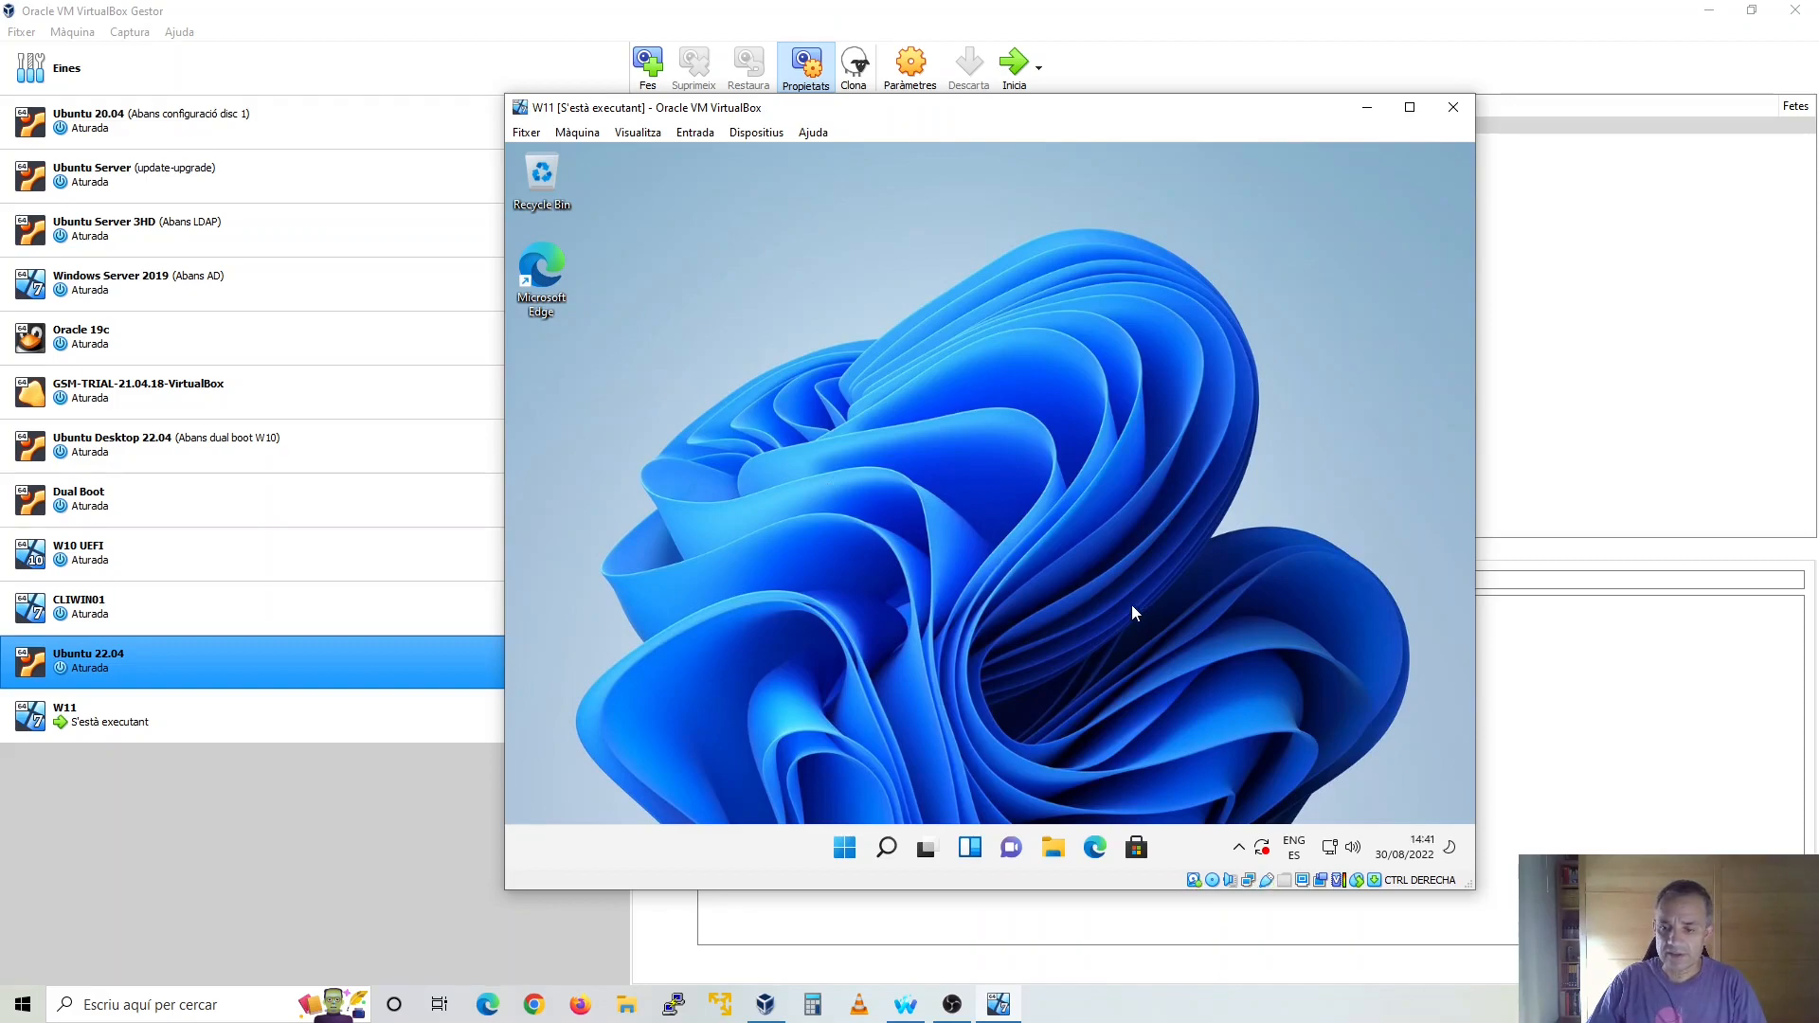
left_click(777, 134)
left_click(826, 340)
left_click(1056, 850)
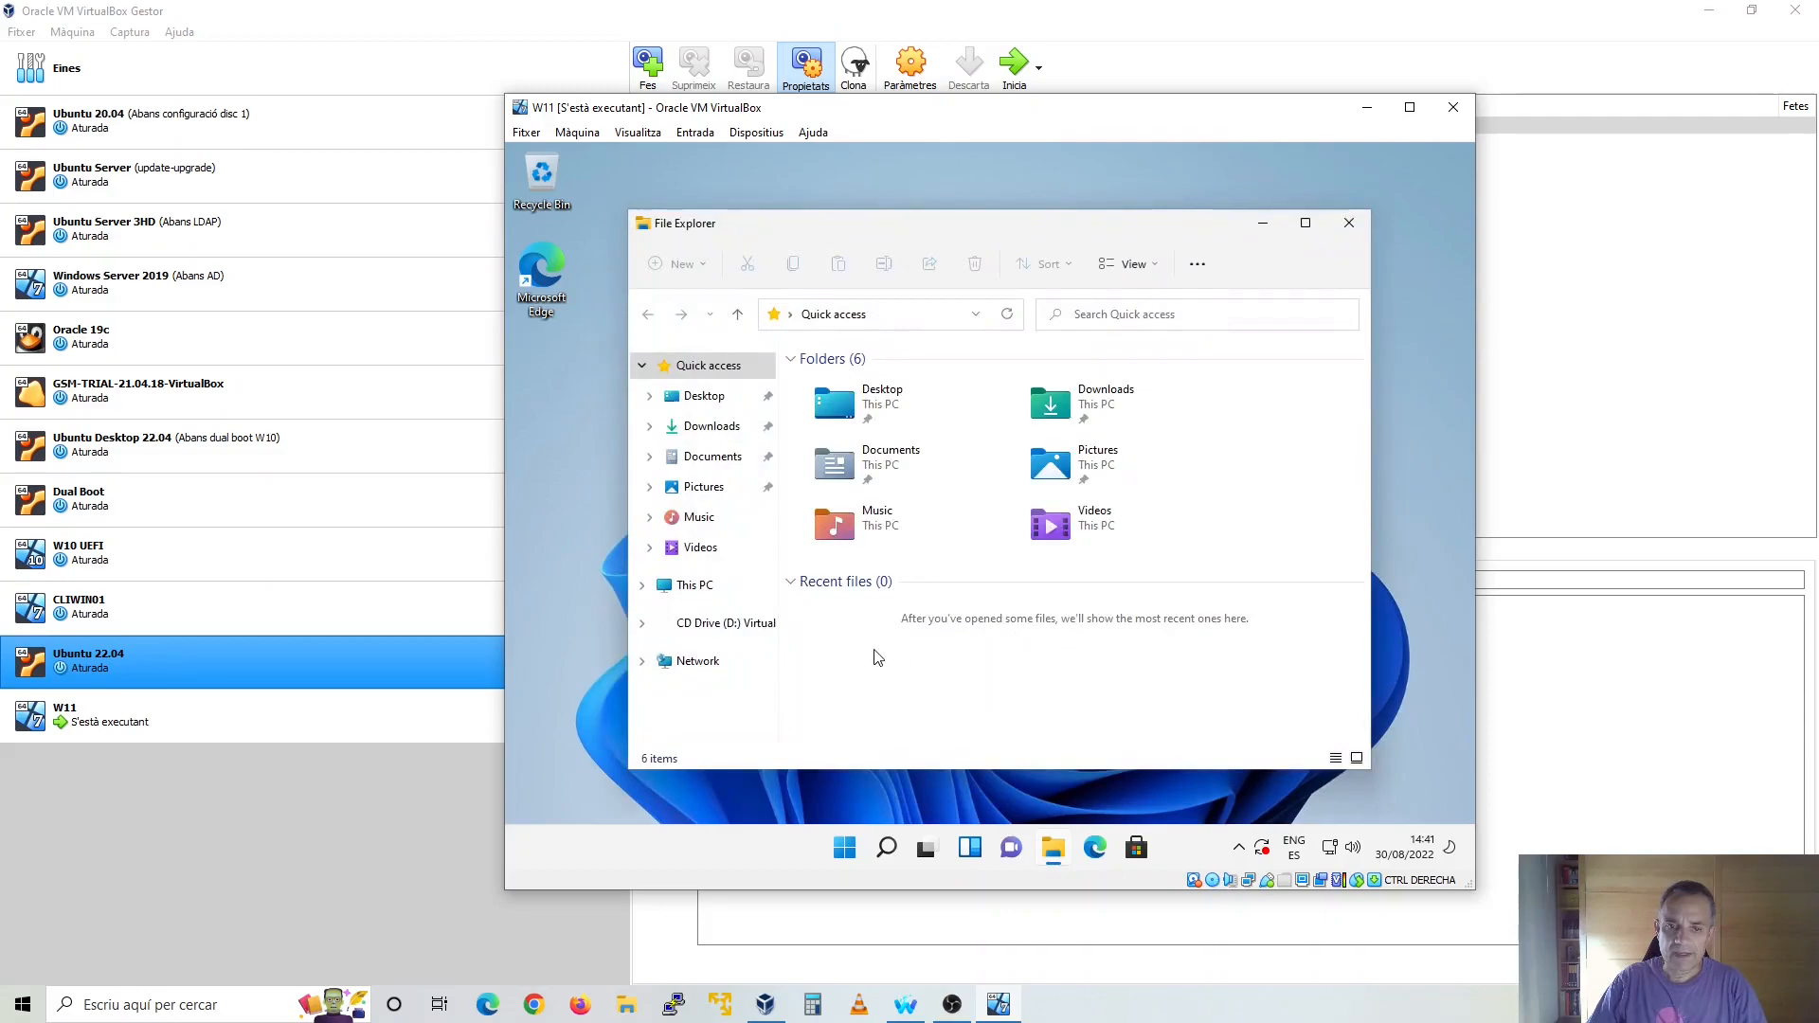
left_click(736, 627)
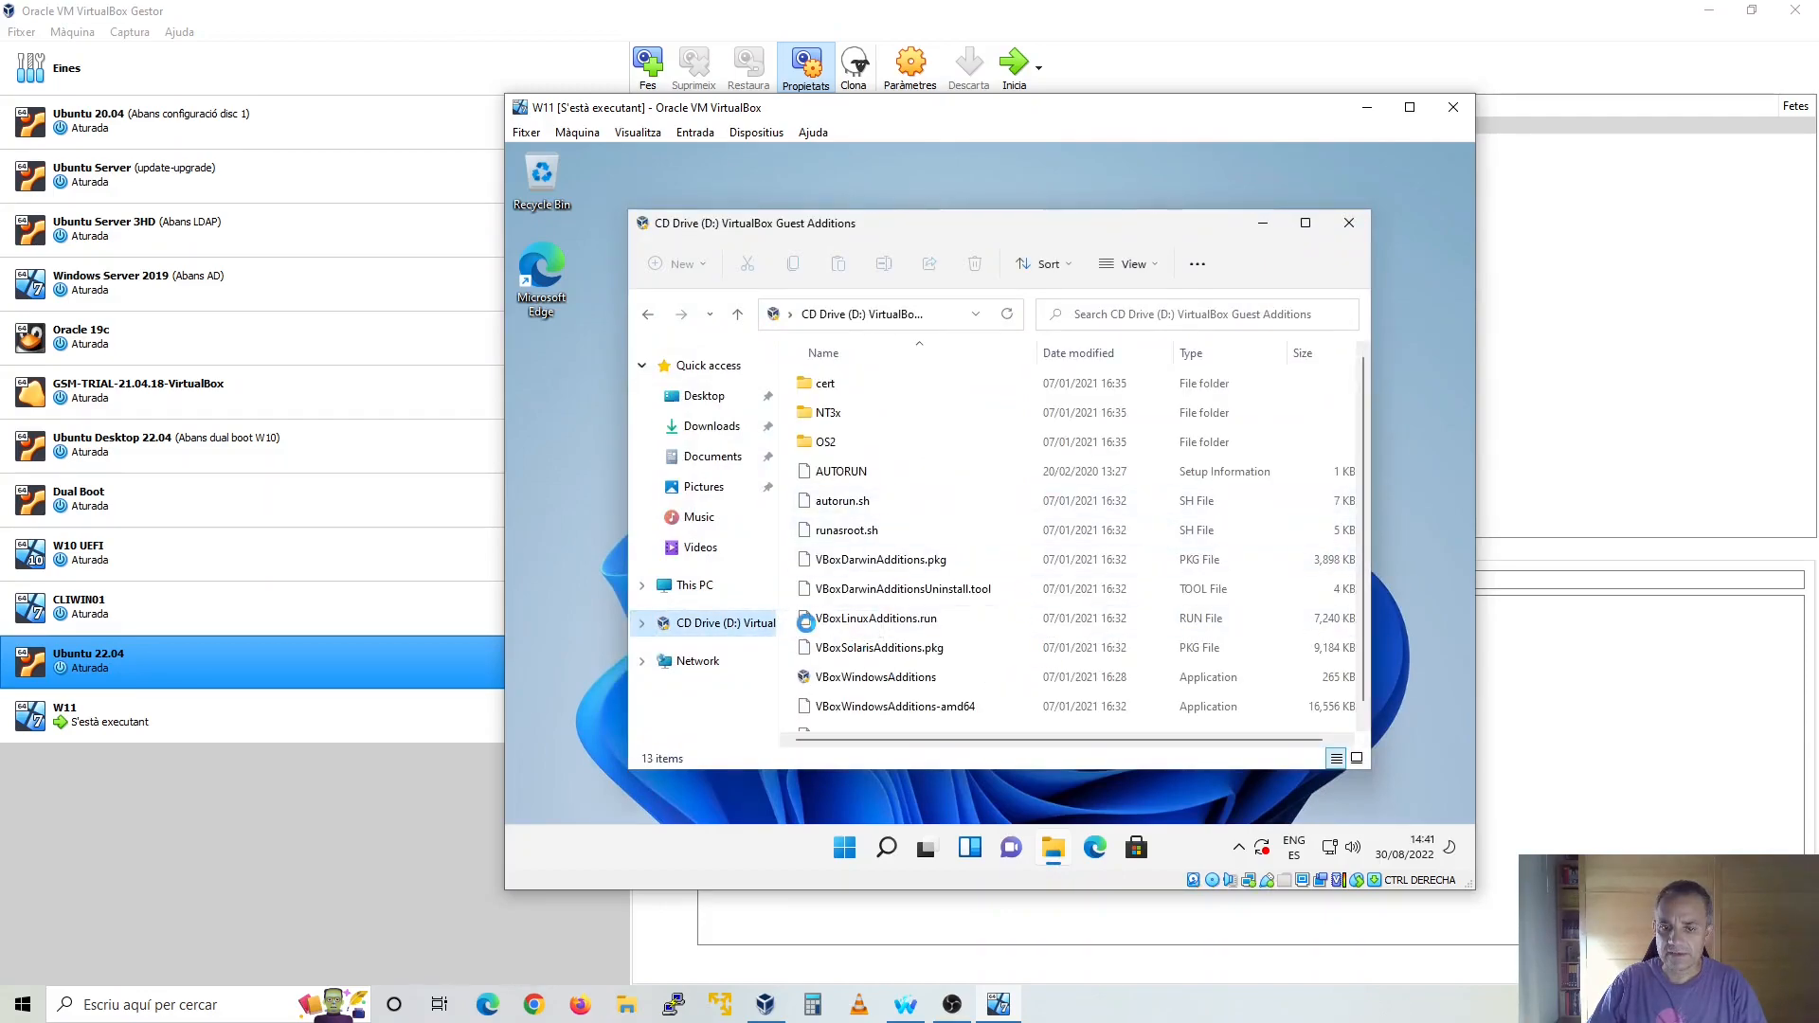
Install Guest Additions with VBoxWindowsAdditions using the default folder and components, allow the Oracle device software, and reboot immediately
scroll(993, 682, "down", 1)
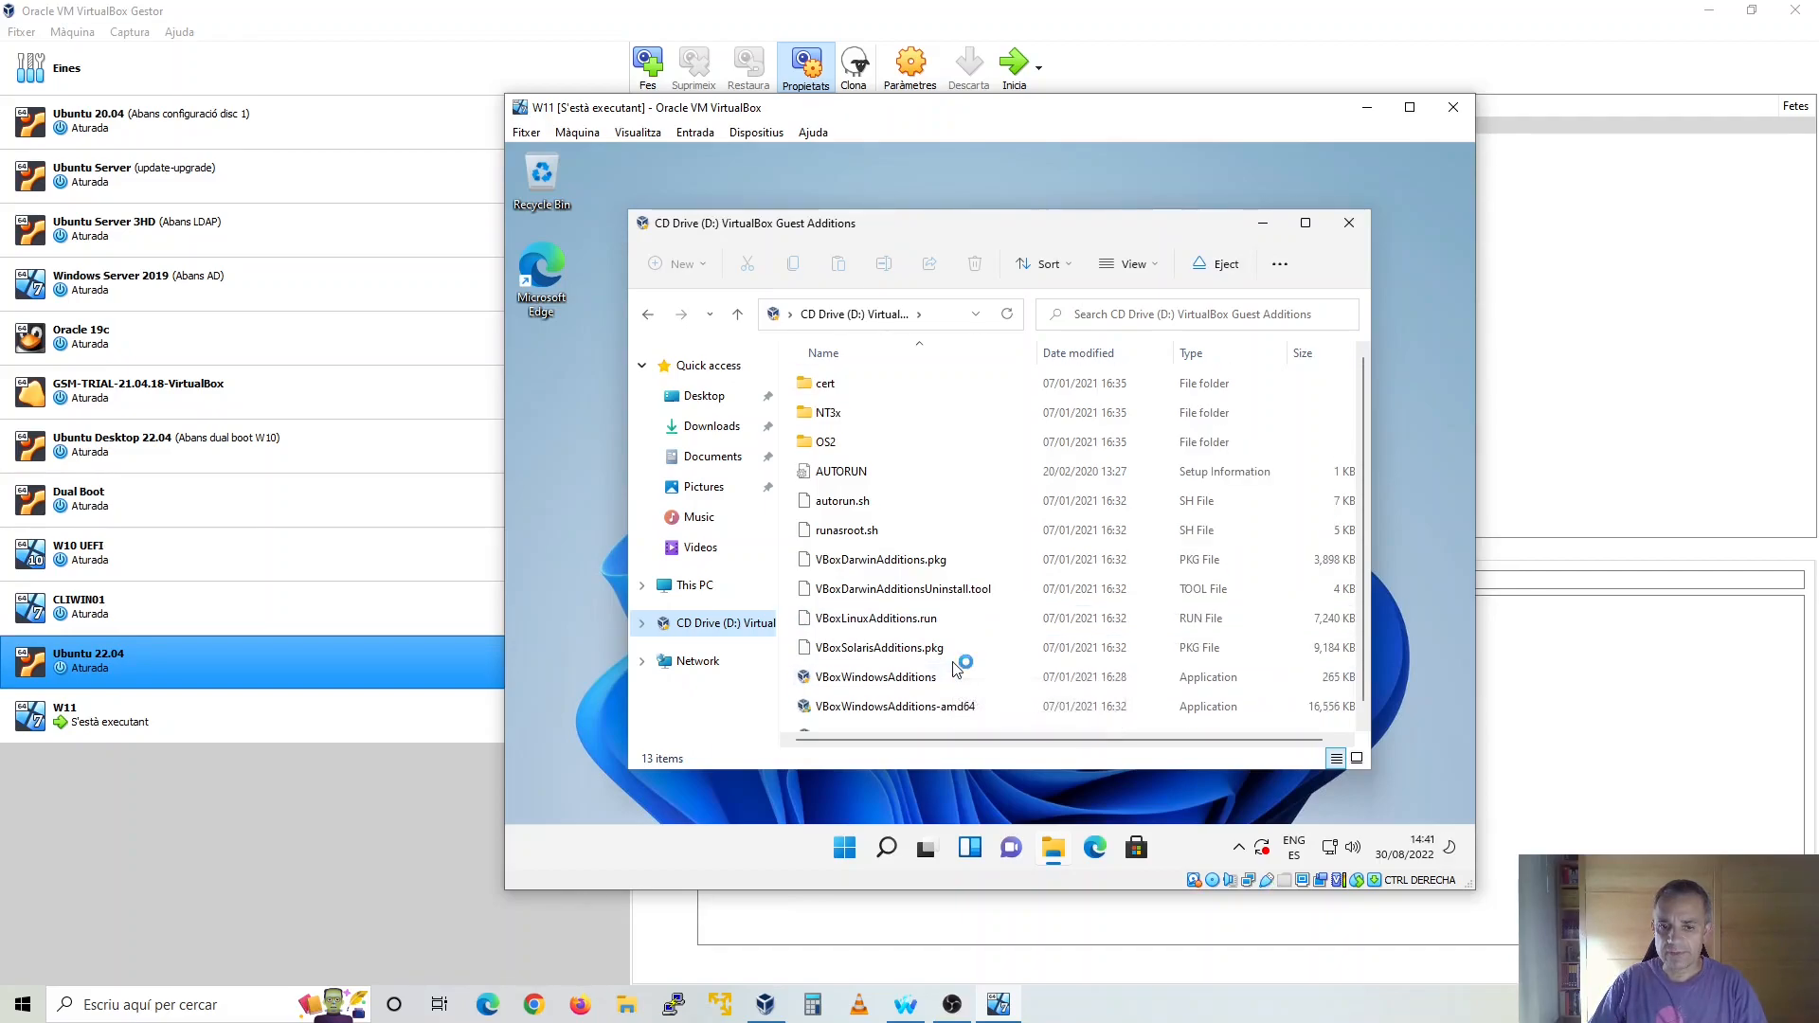
double_click(924, 661)
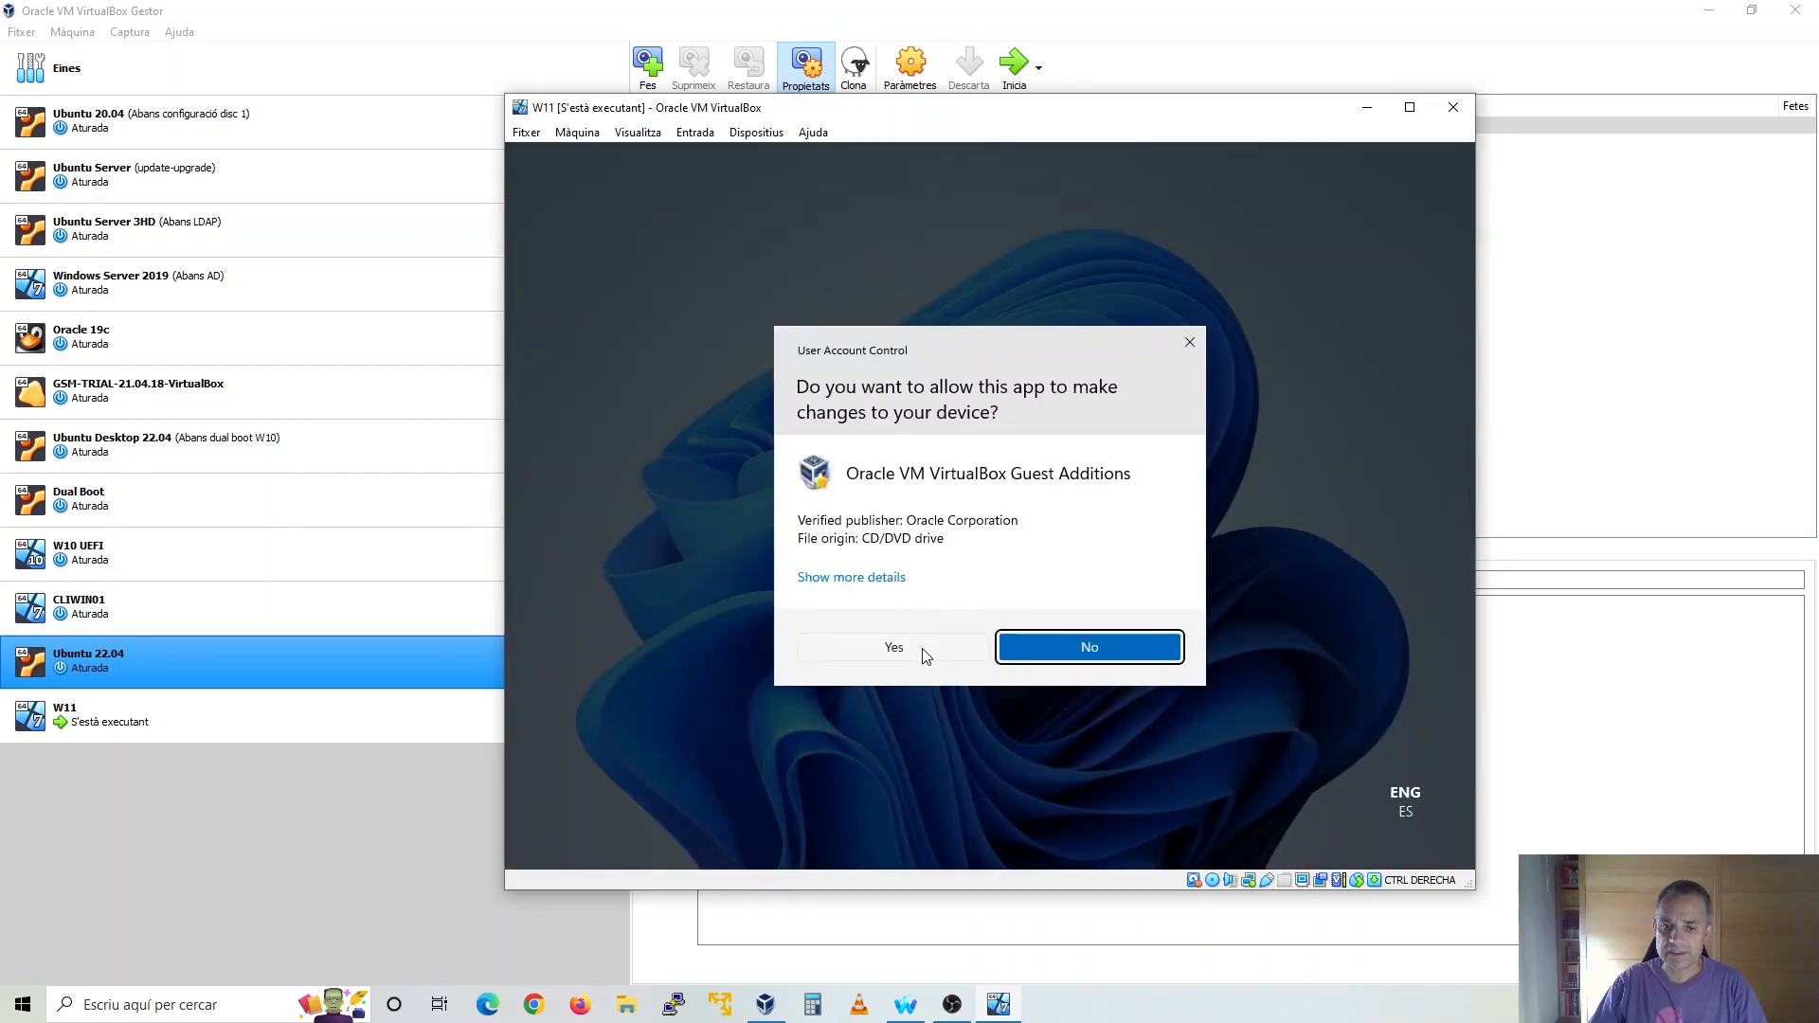
left_click(924, 652)
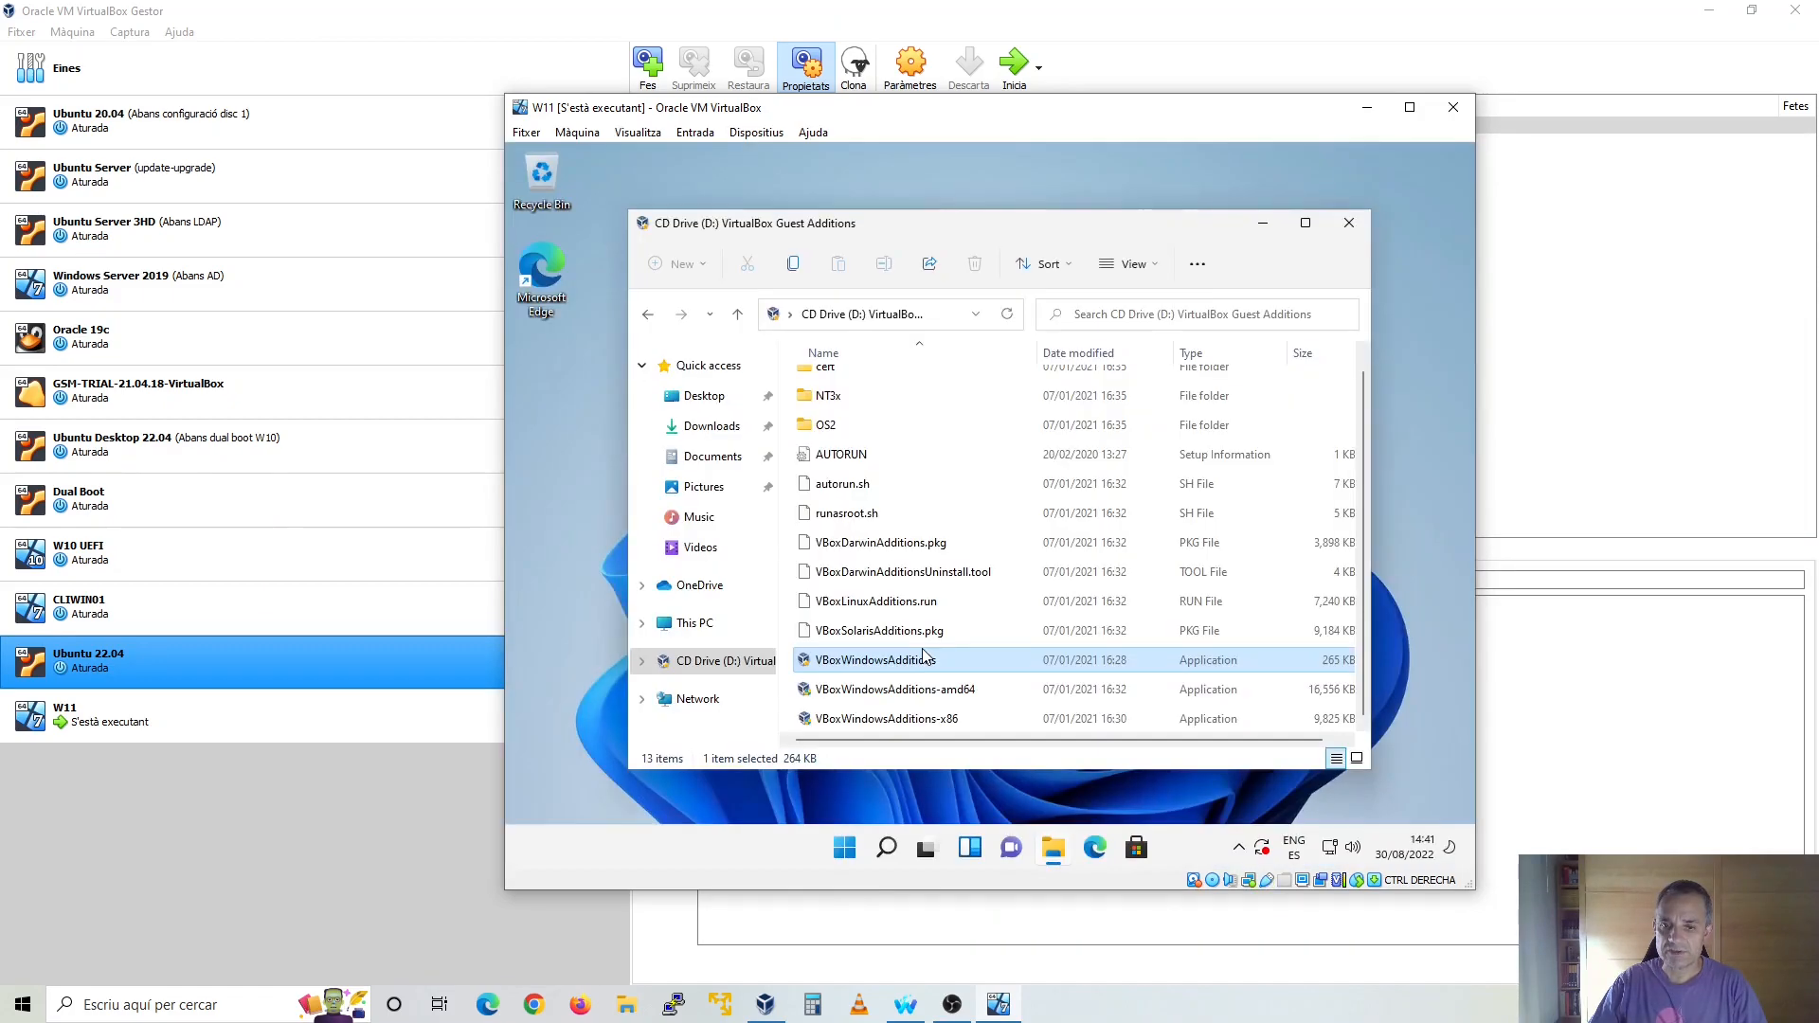
left_click(1099, 645)
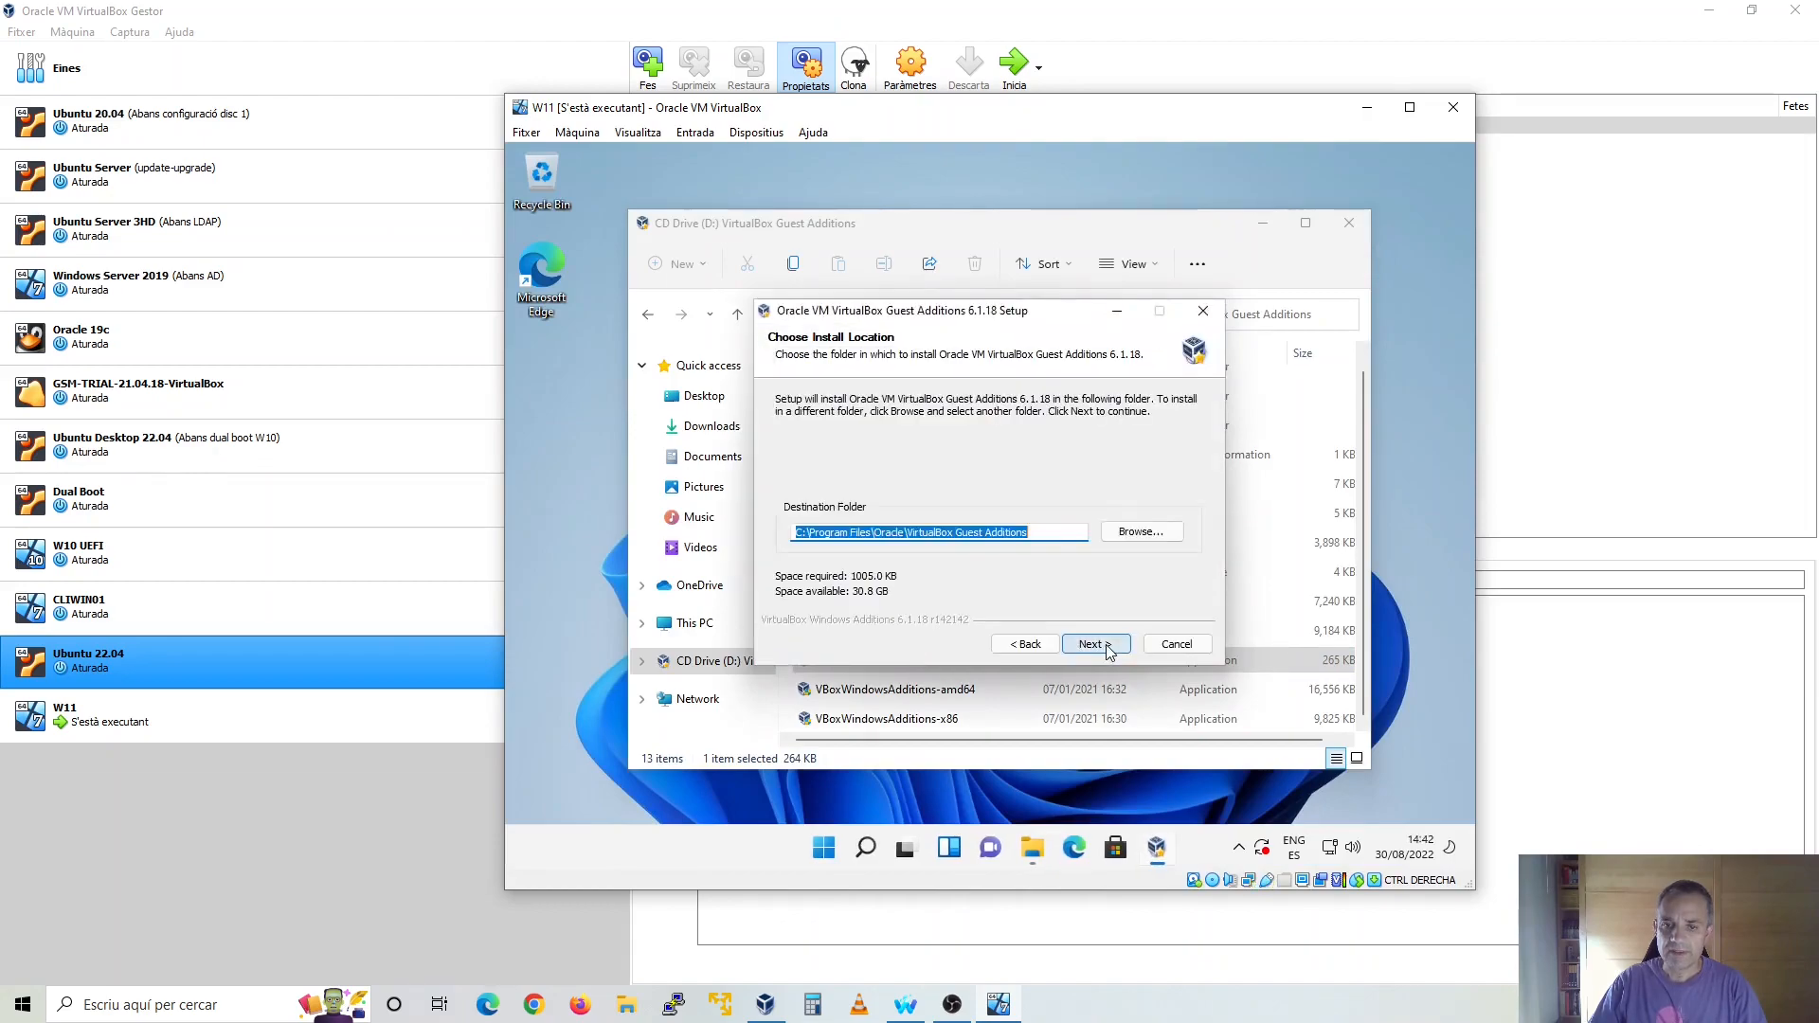
left_click(1099, 644)
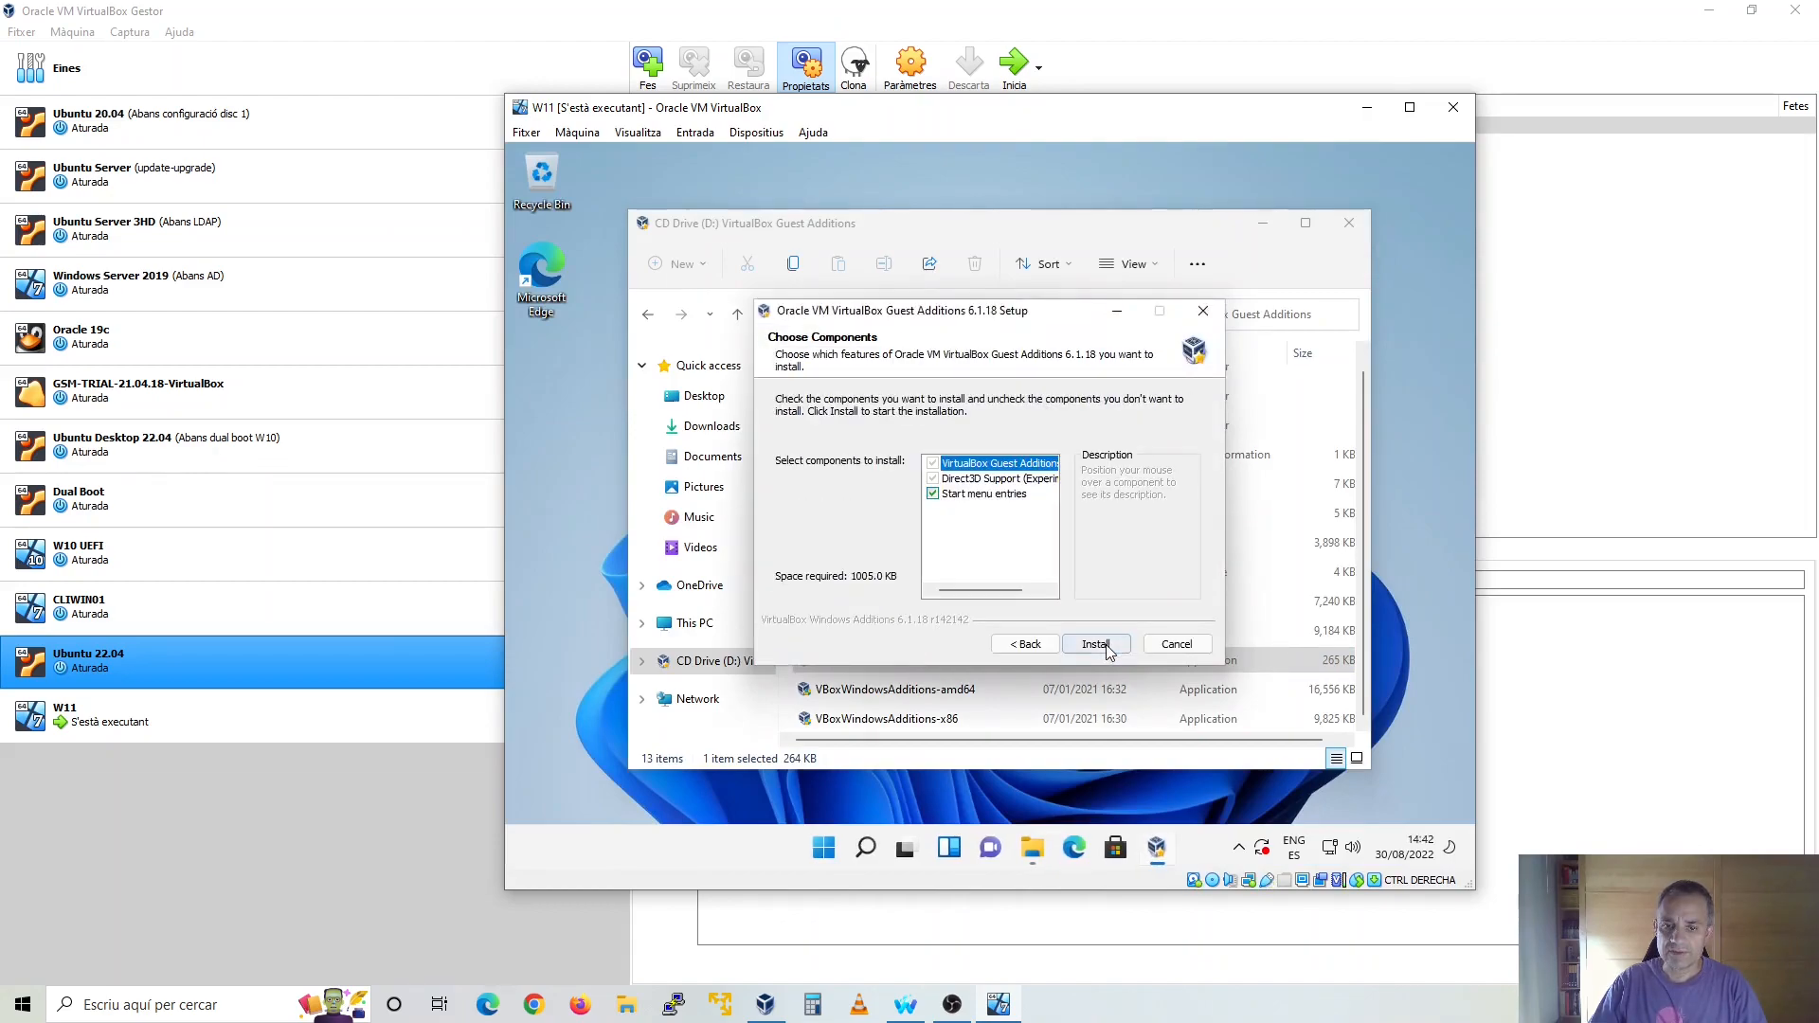
left_click(1099, 645)
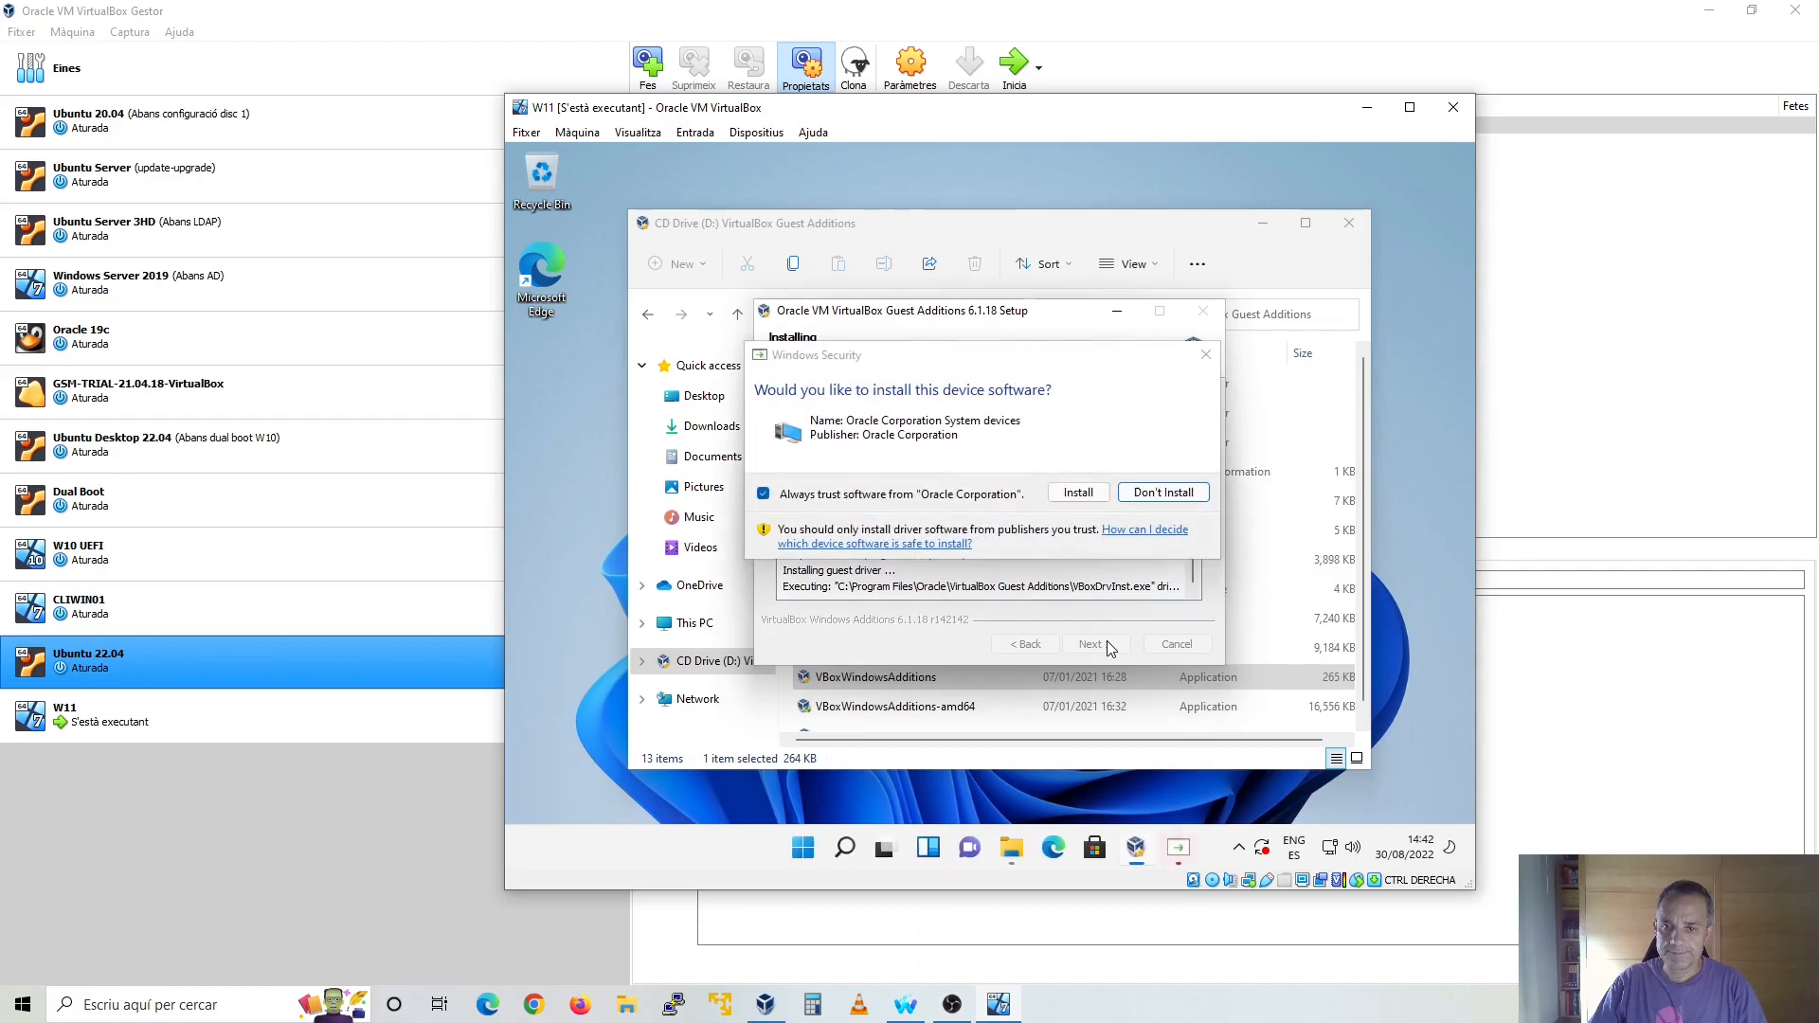
left_click(1078, 493)
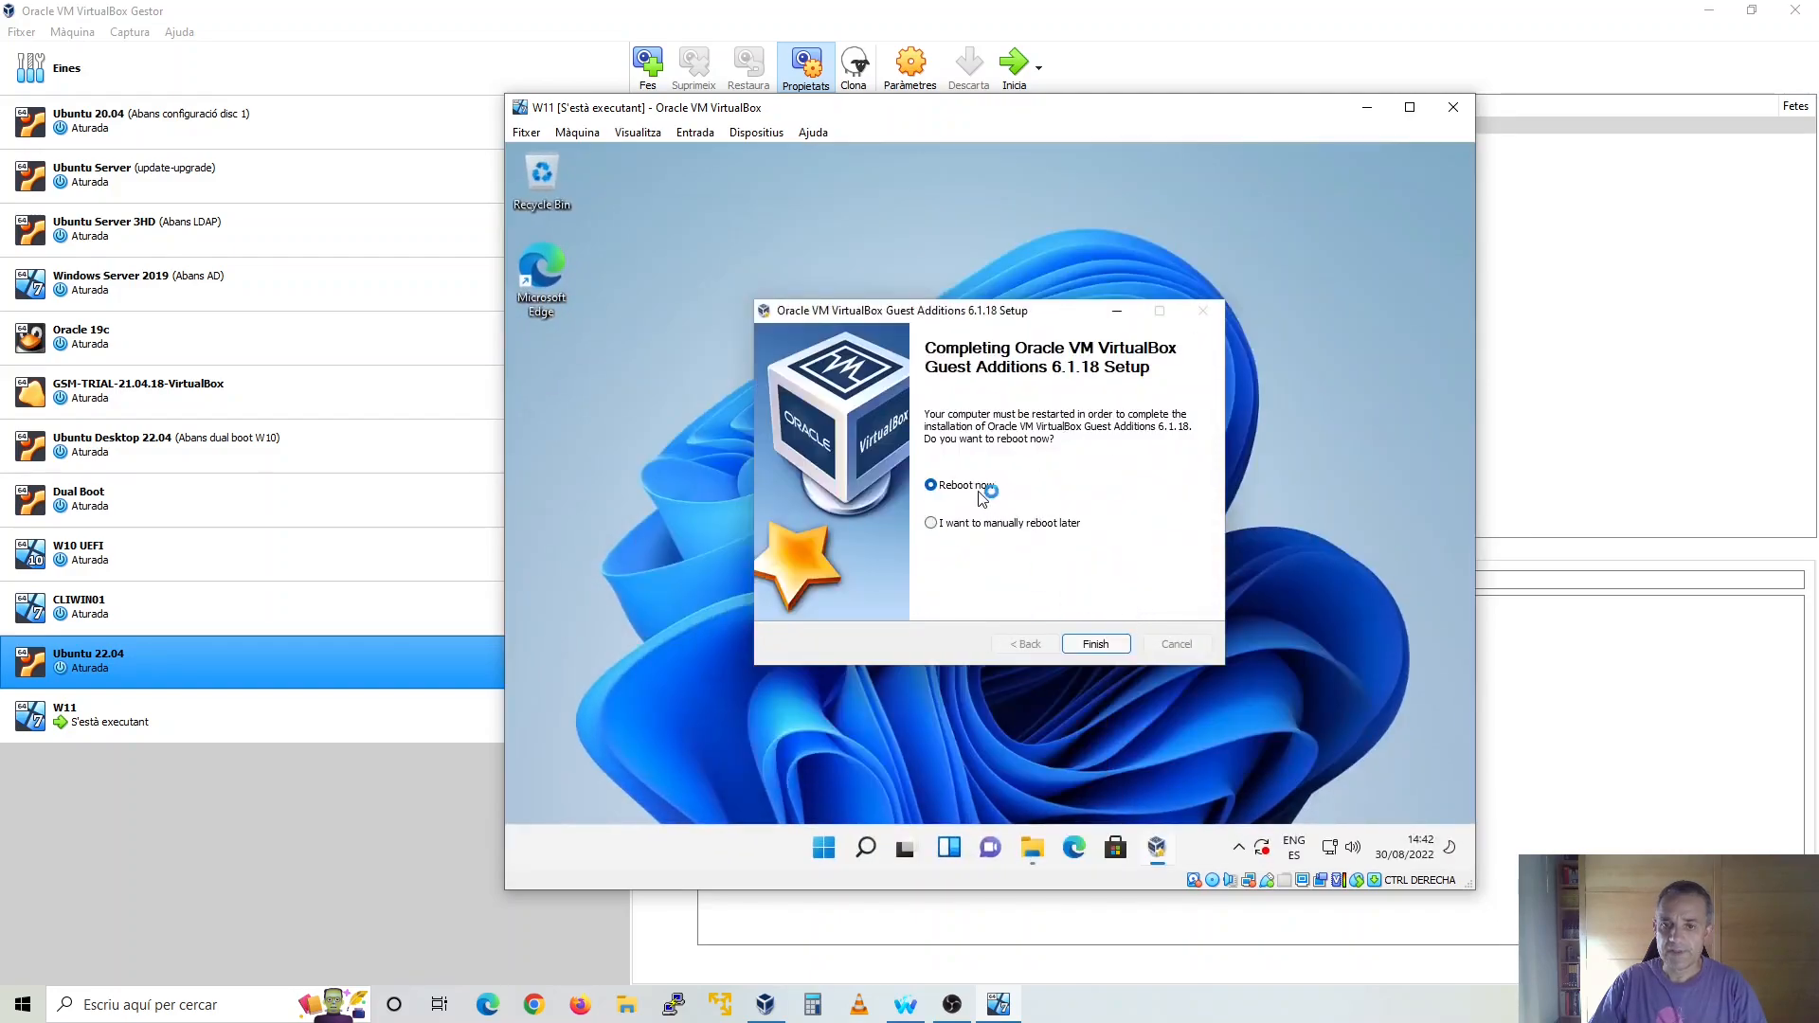
left_click(1096, 645)
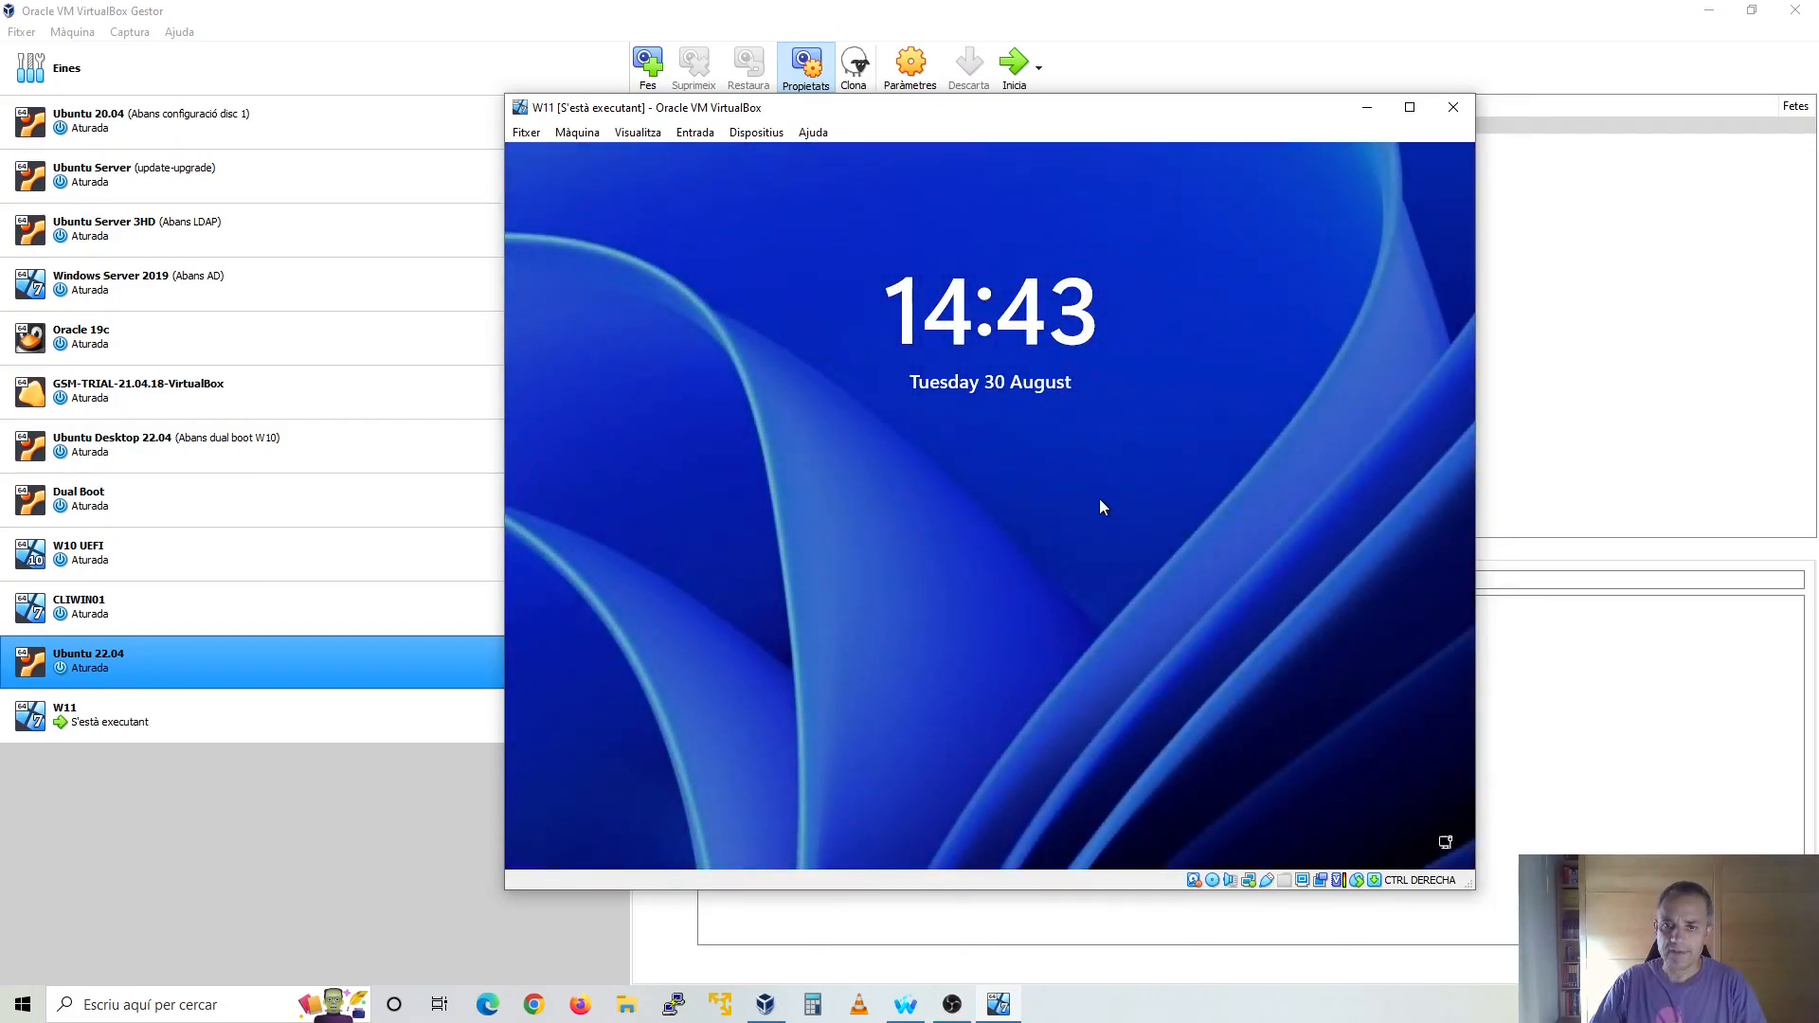
Sign in to Windows 11 from the lock screen with the account password
left_click(1099, 507)
type("******")
key("Return")
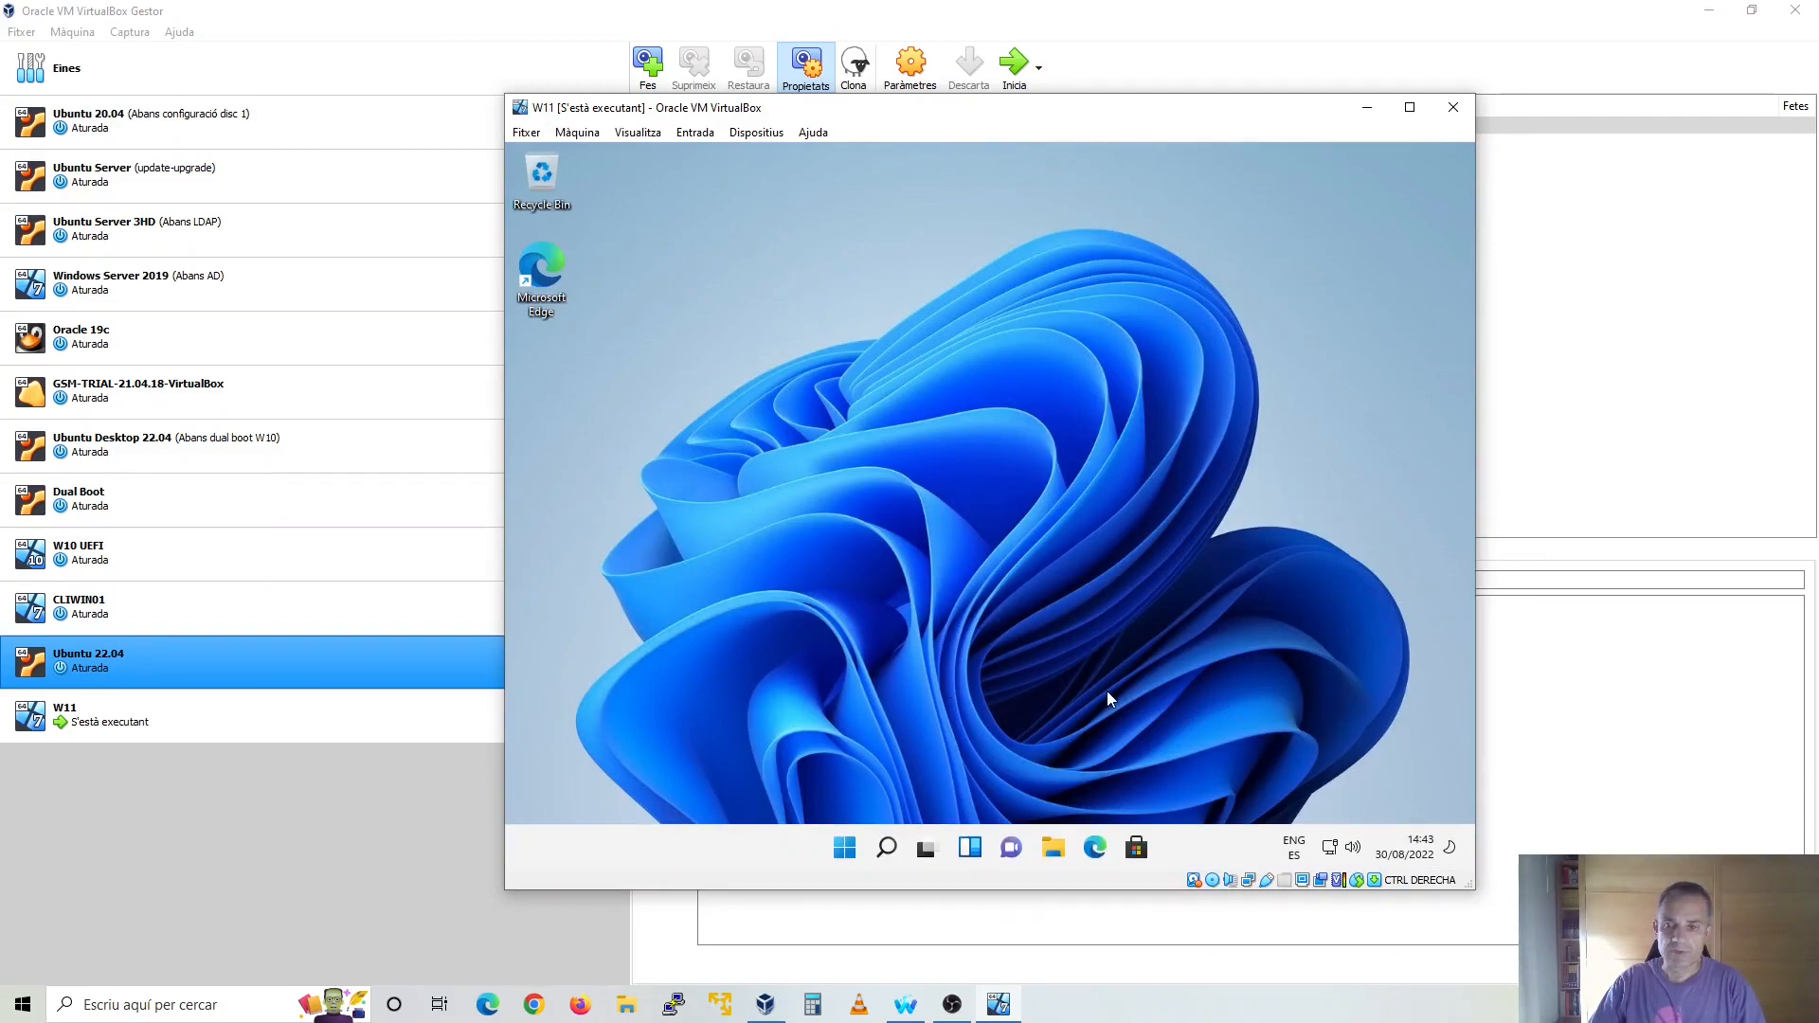
Search for "disk", open the hard disk partitions tool, examine the volumes with wider Volume and Status columns, and close it
left_click(886, 849)
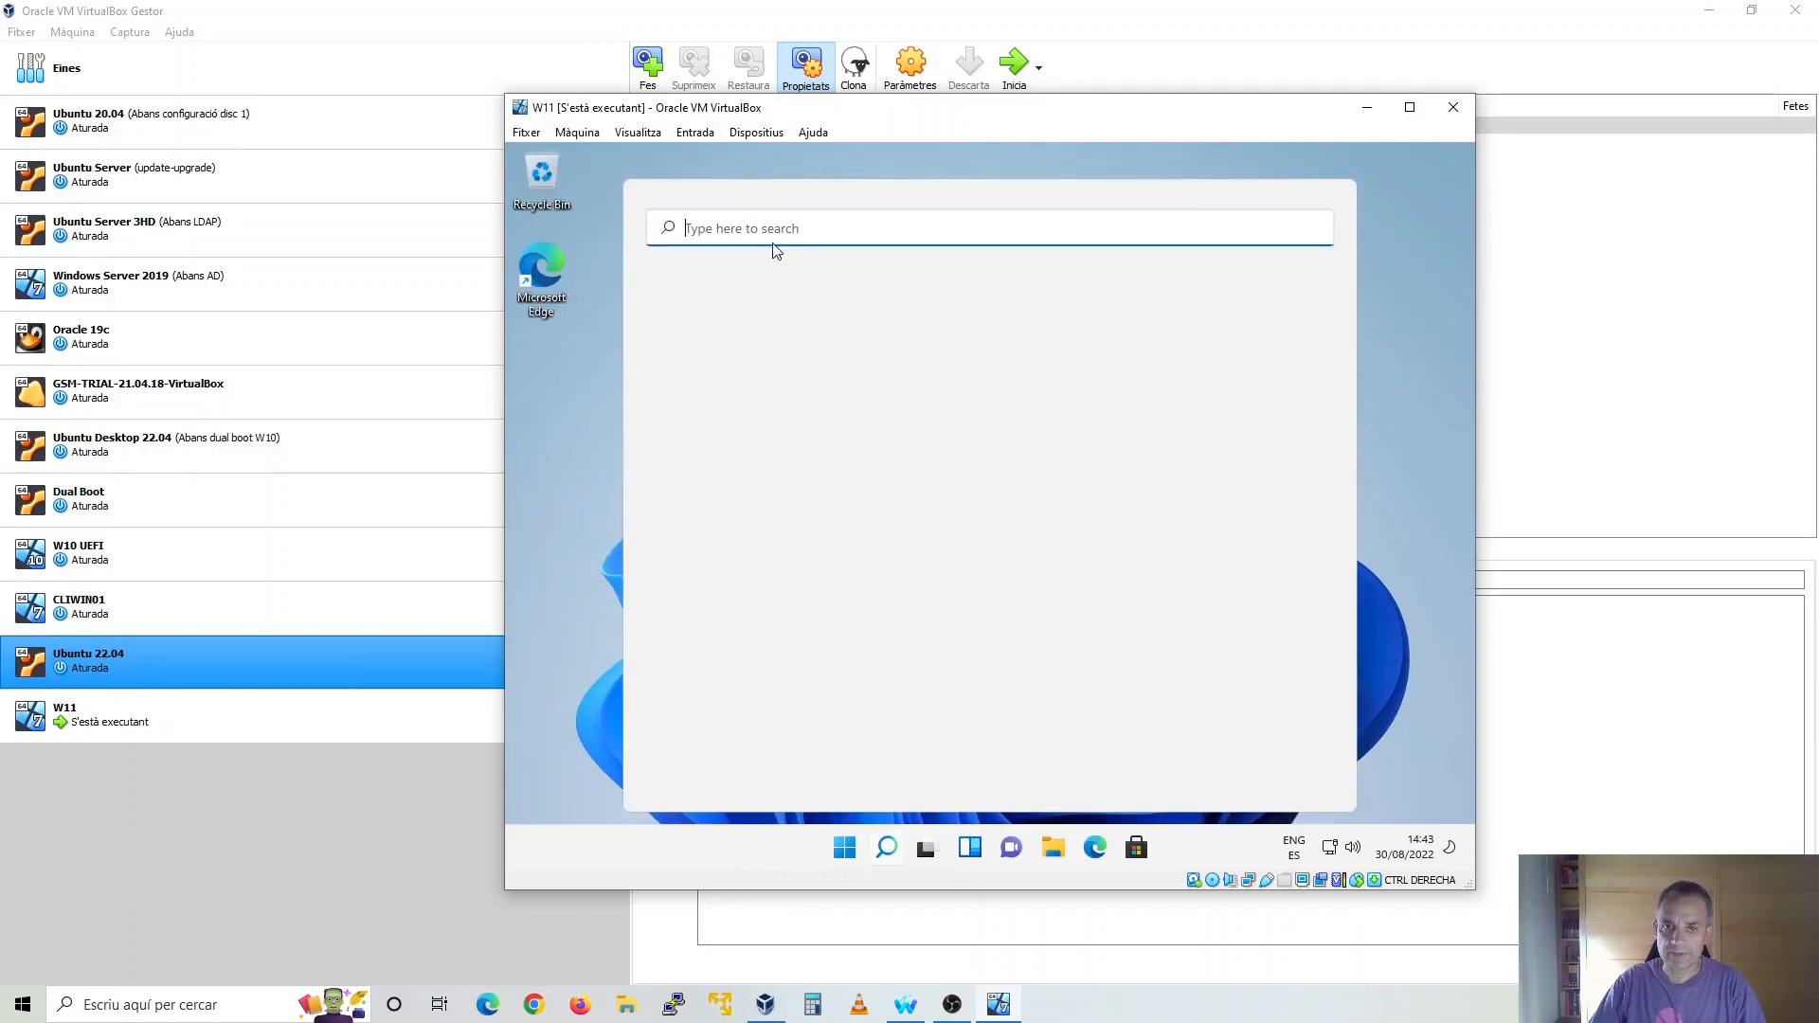
type("disk")
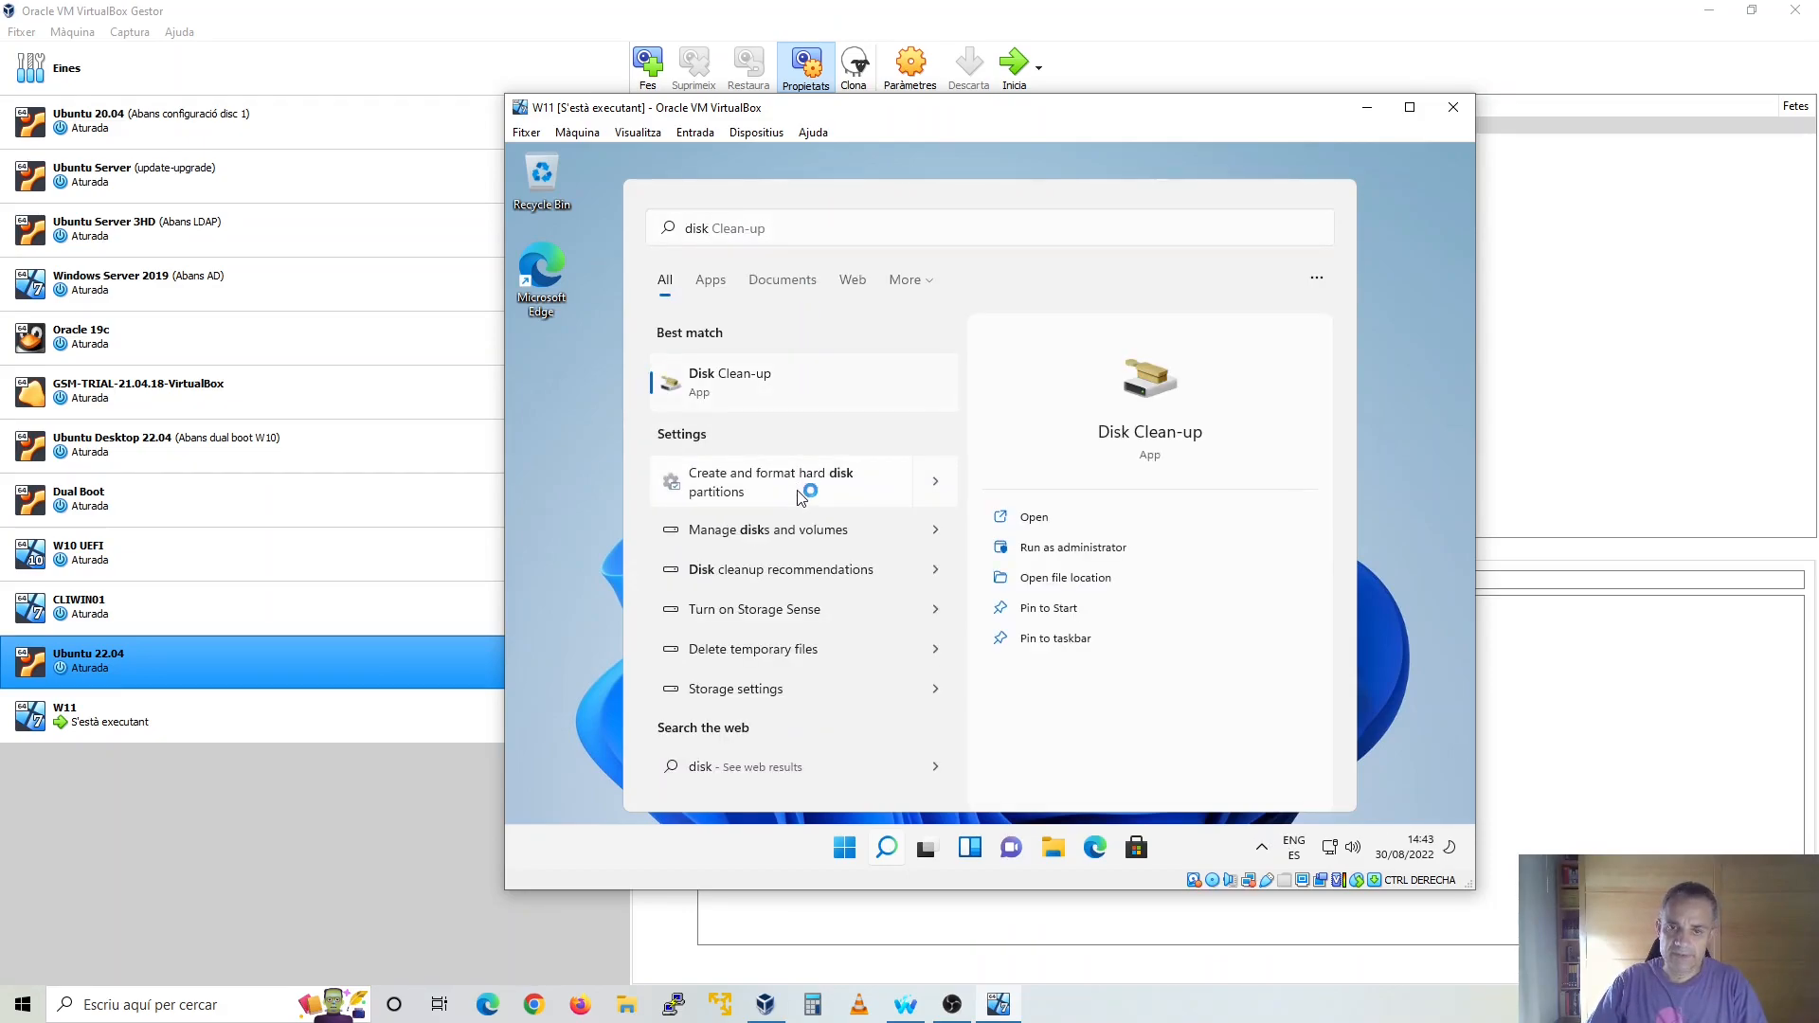
left_click(802, 494)
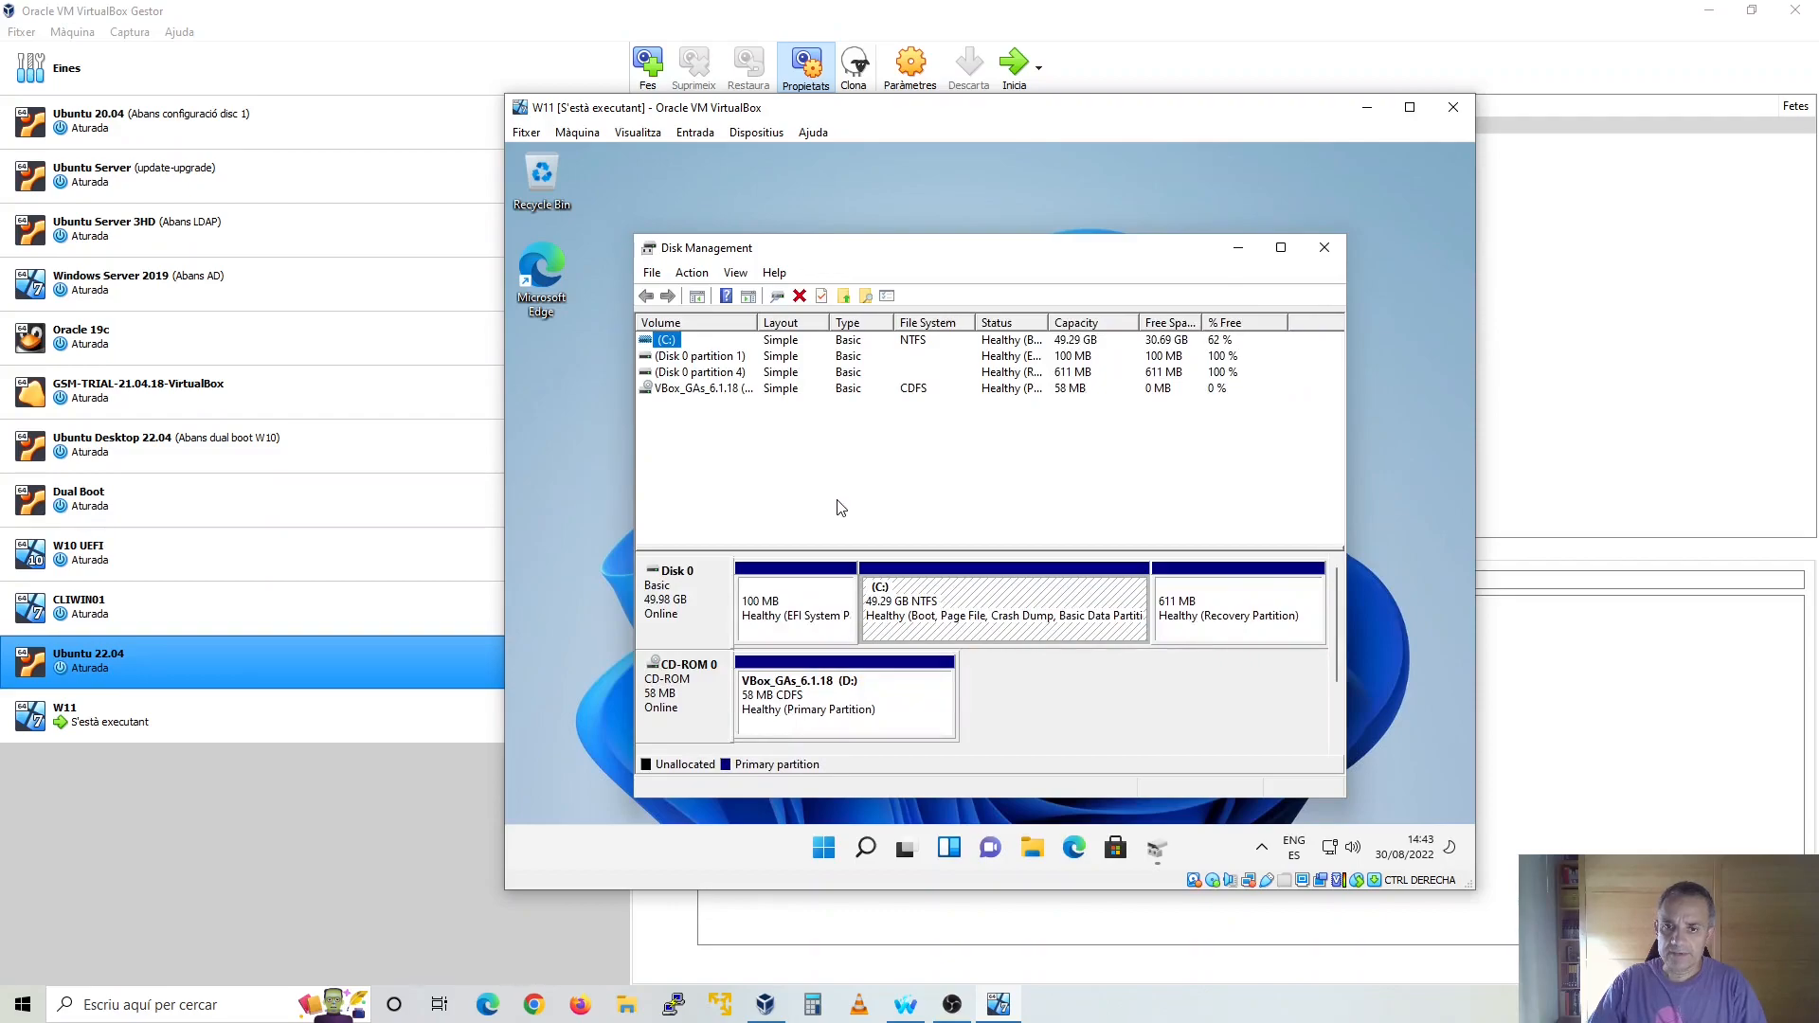
left_click_drag(757, 321, 813, 321)
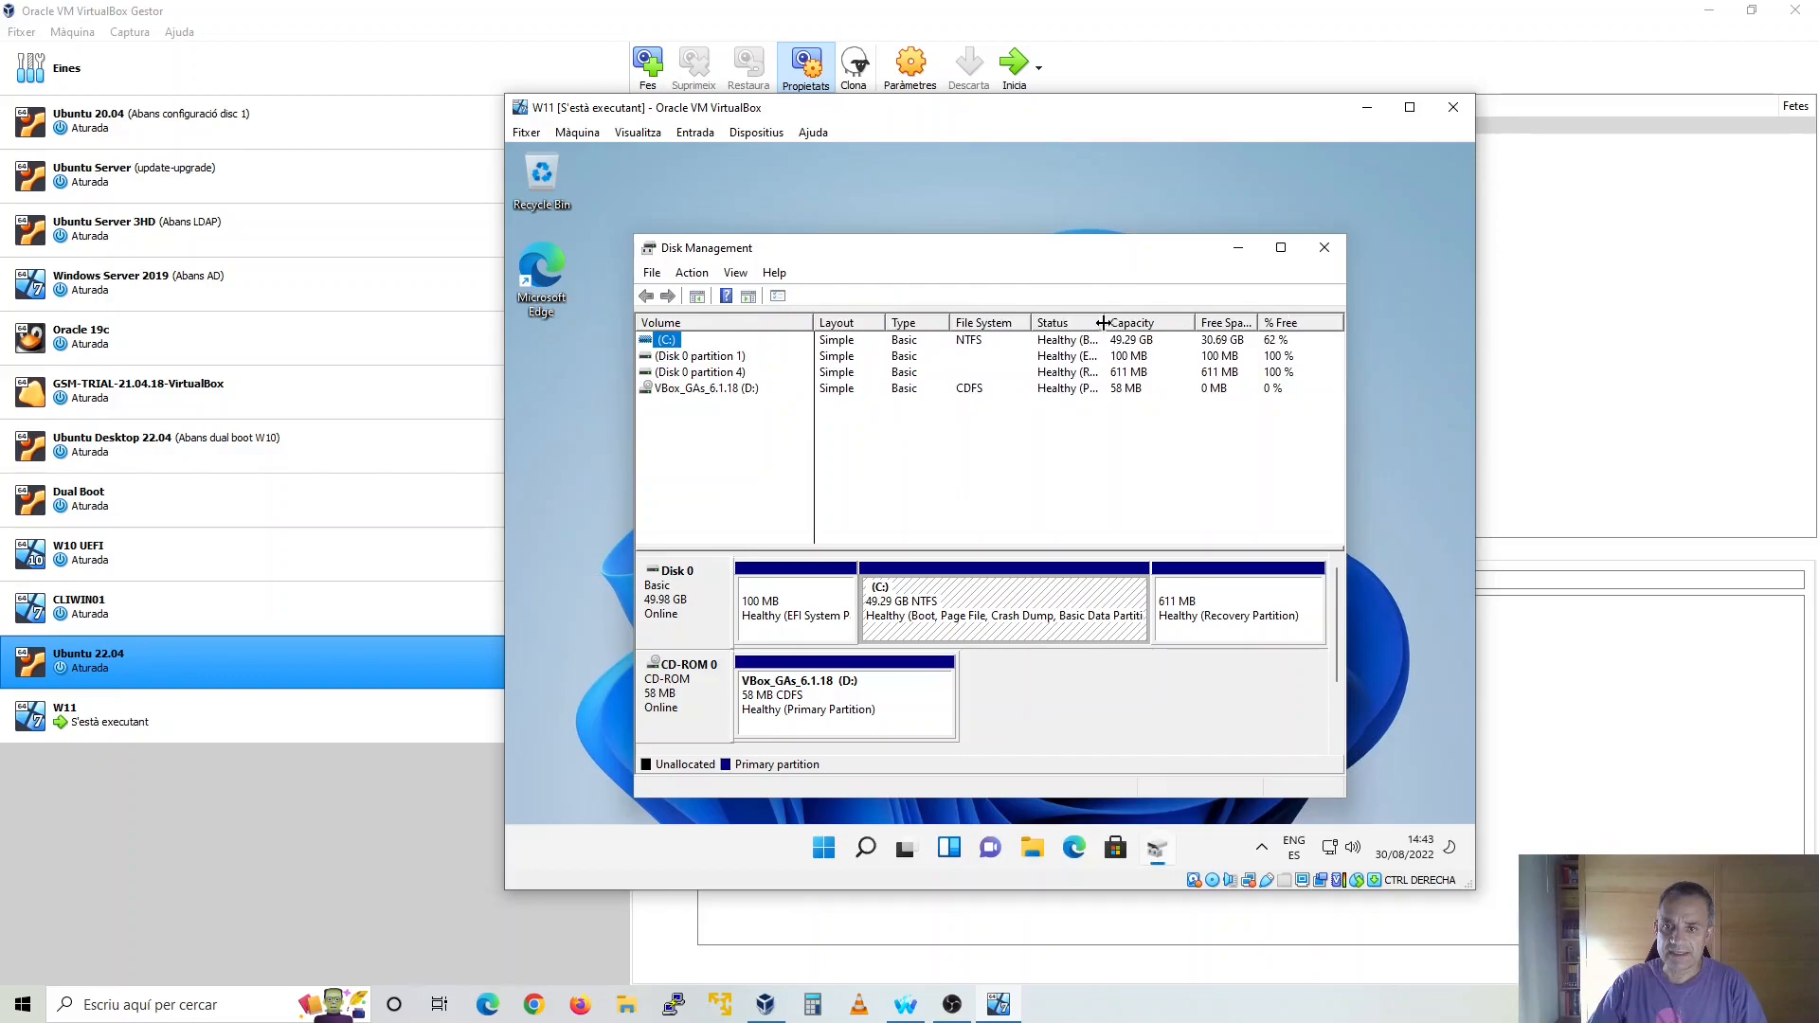
left_click_drag(1118, 319, 1154, 319)
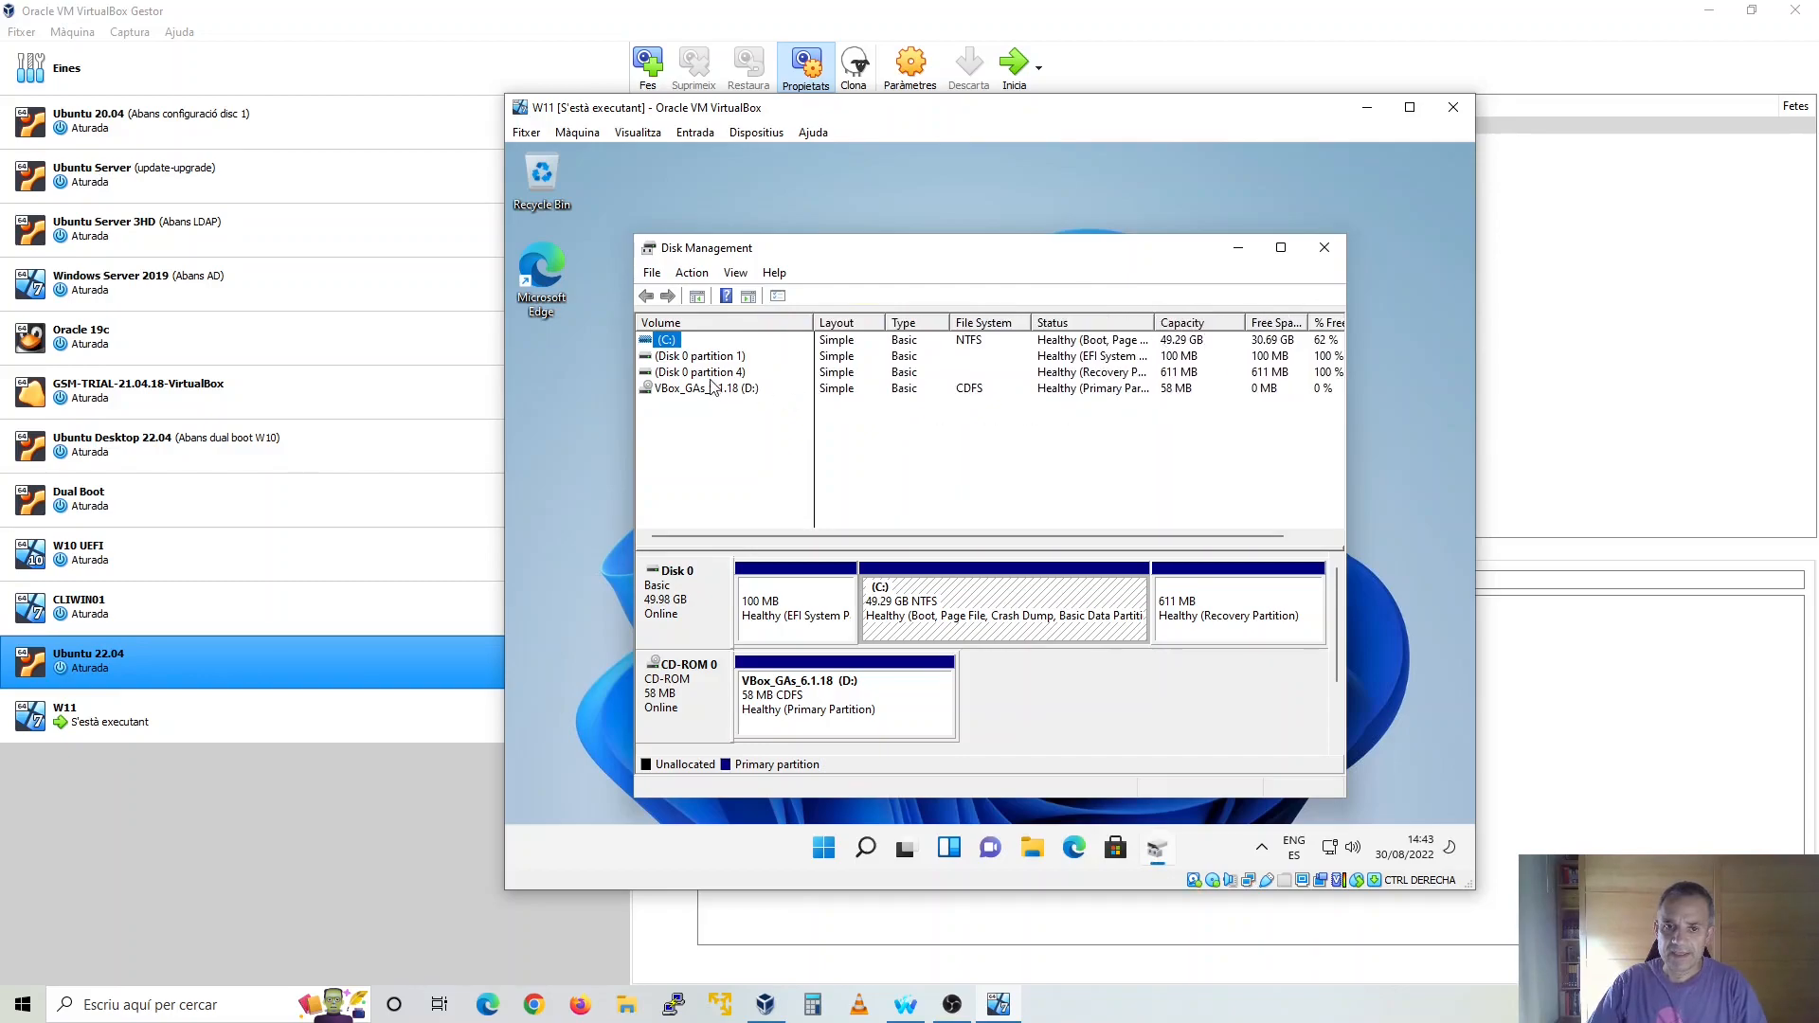
left_click(1107, 355)
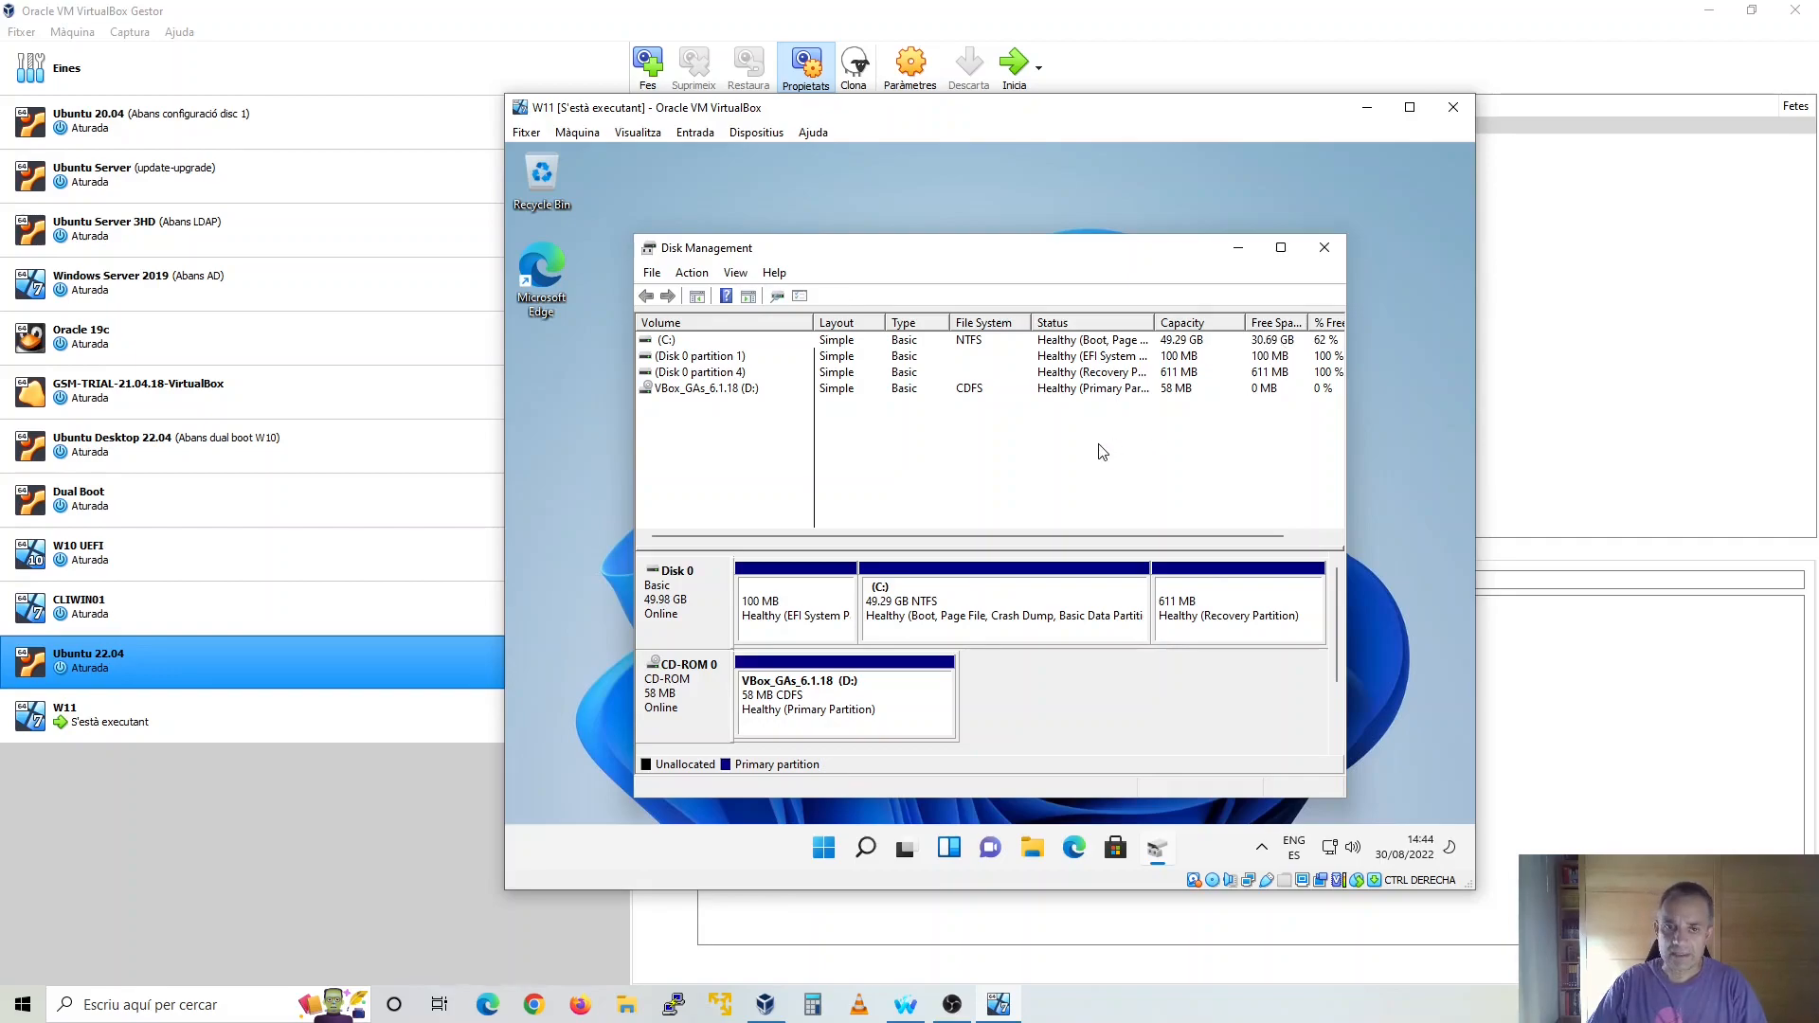
left_click(1324, 250)
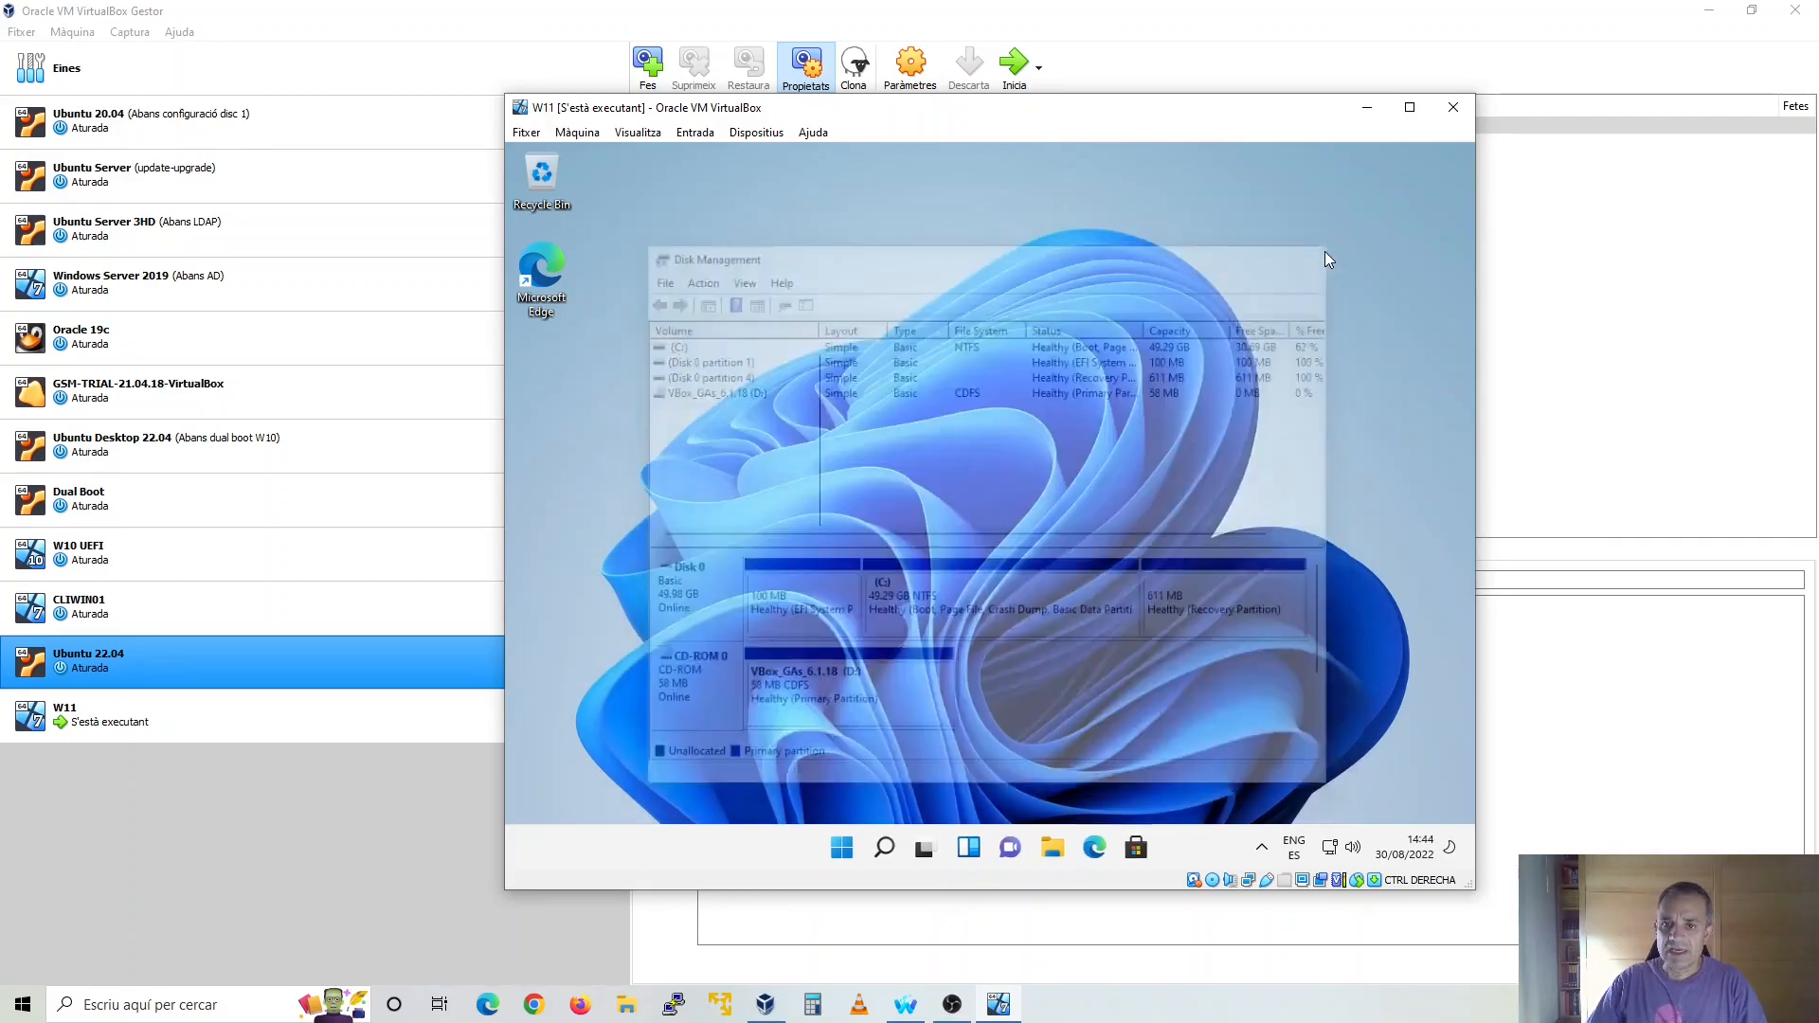